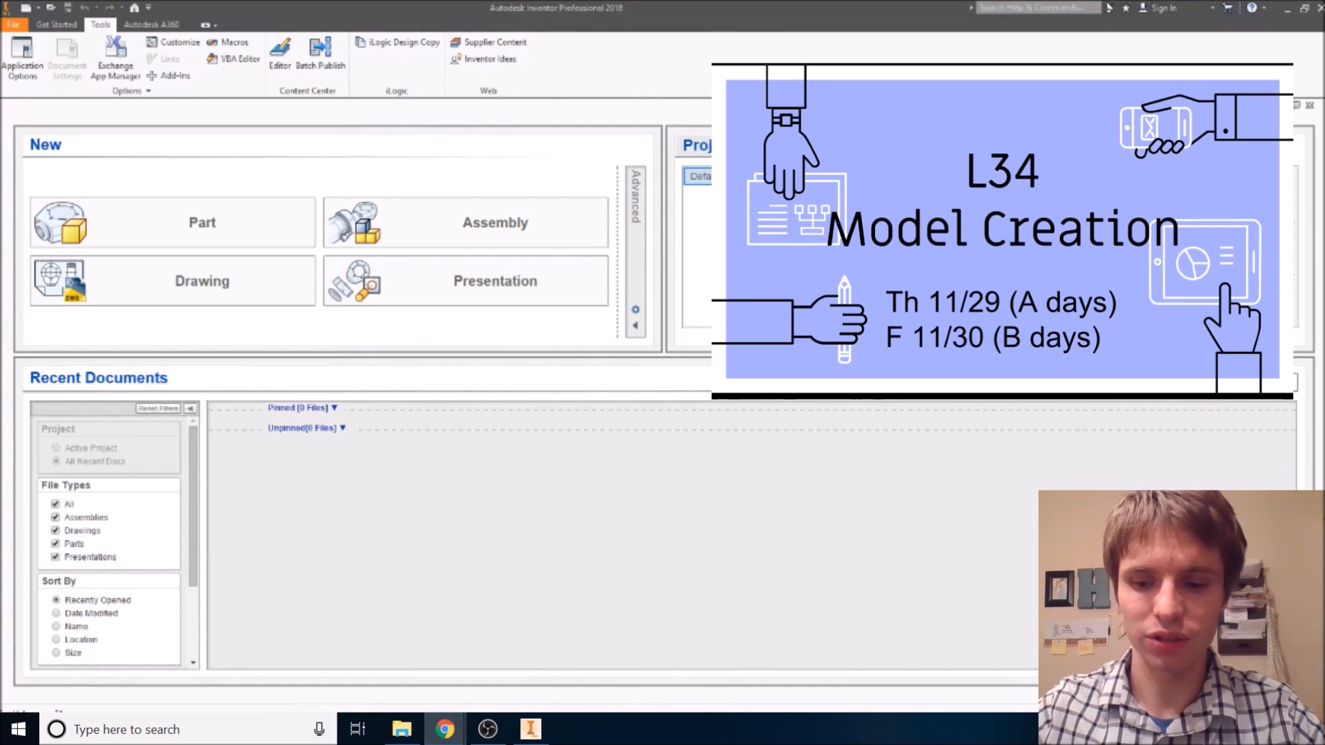
# - Advance the lesson slides to the Inventor file naming conventions, point out the rules with the laser pointer, and exit the slide show
pyautogui.press('Right')
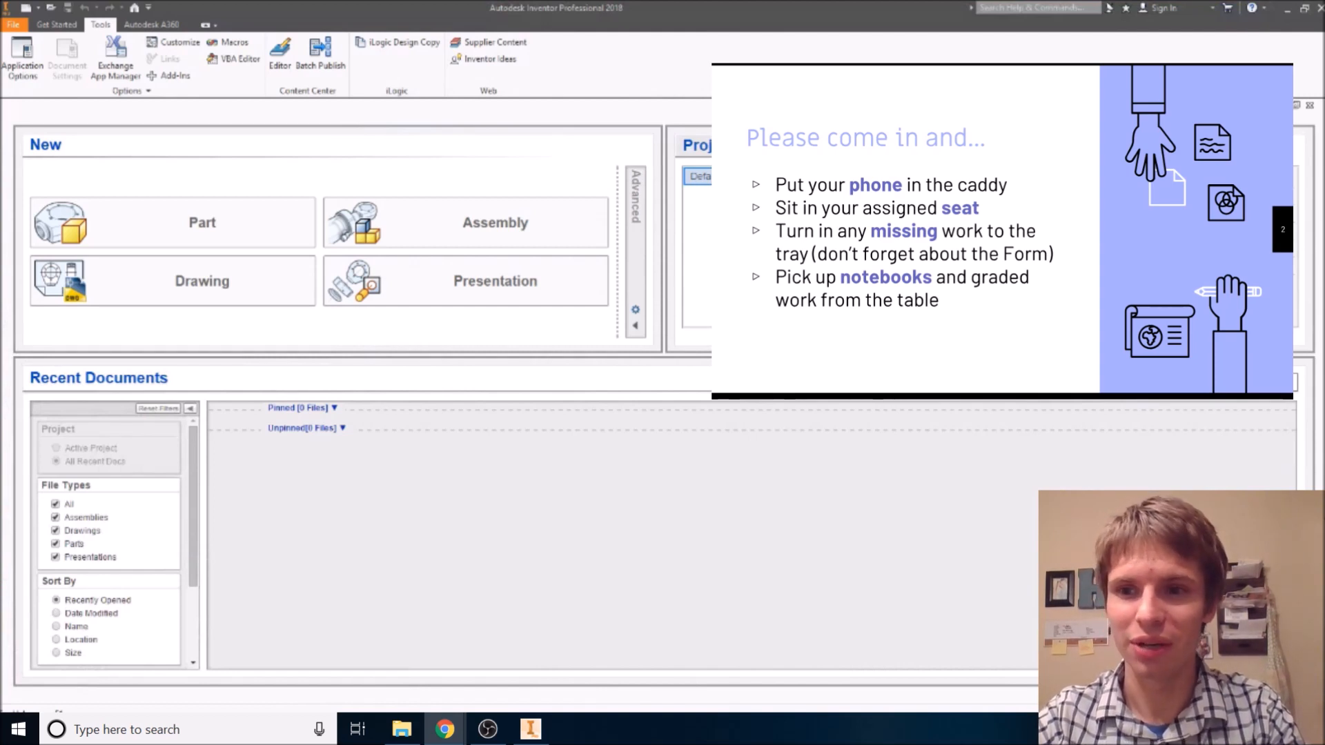
pyautogui.press('Right')
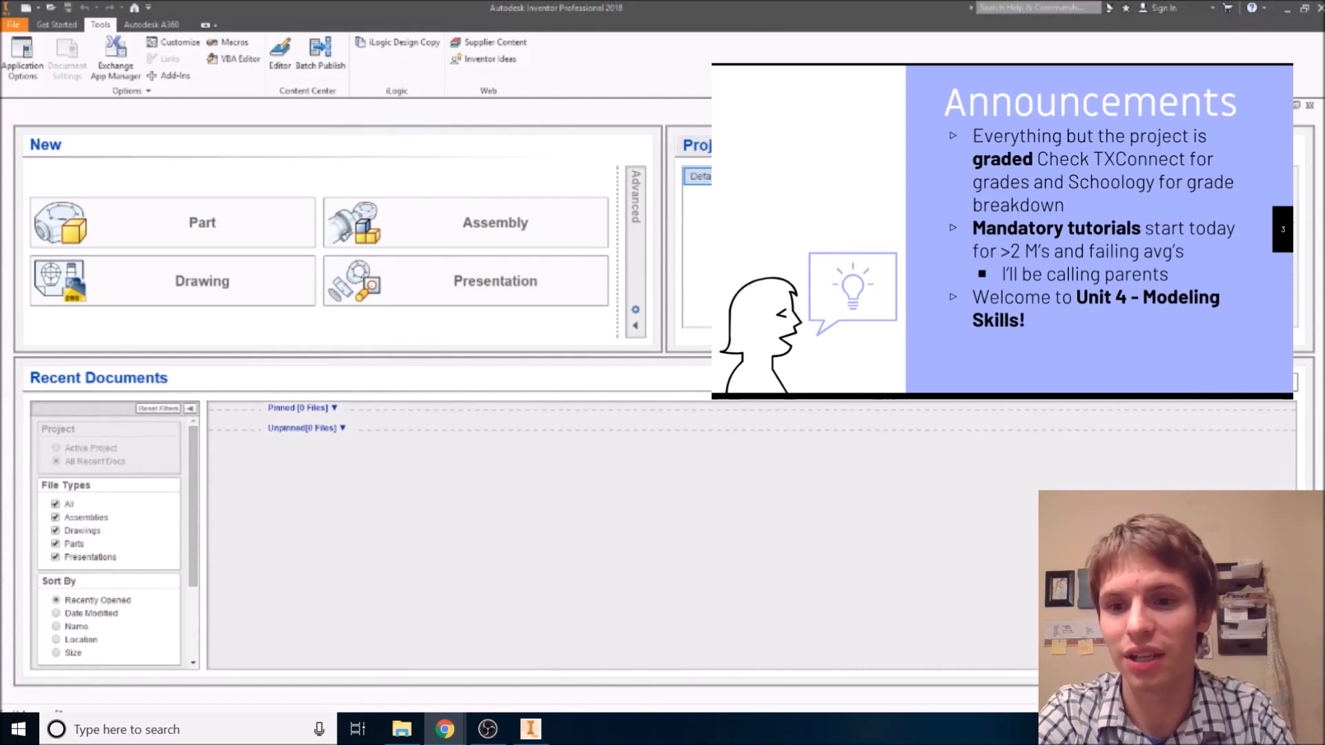
pyautogui.press('Right')
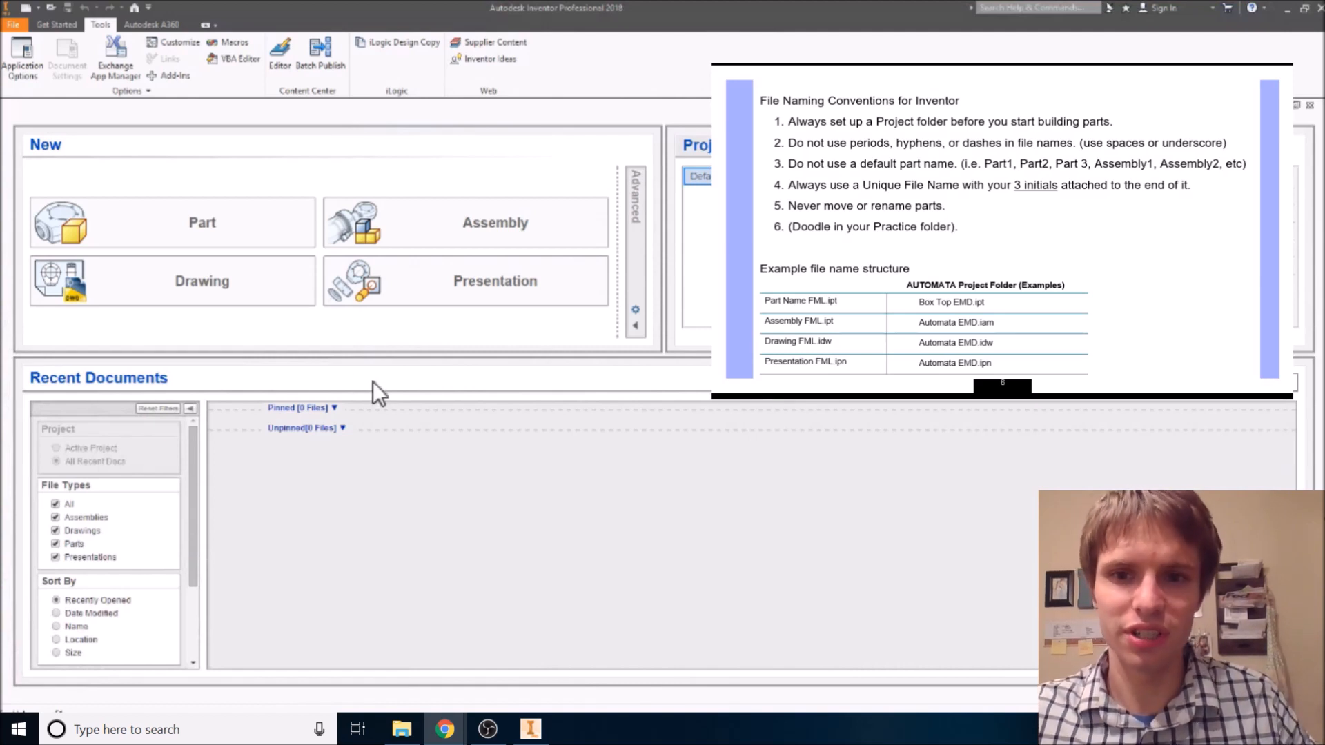
pyautogui.moveTo(1035, 373)
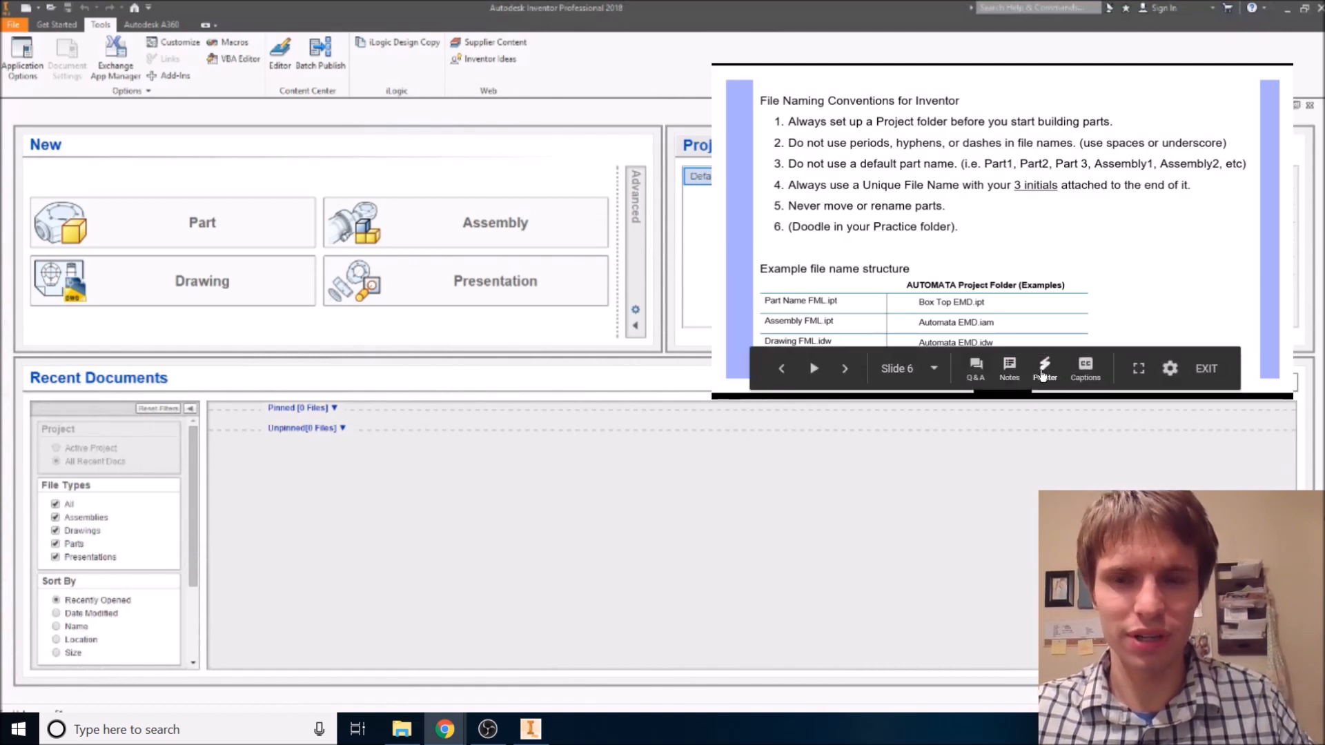
pyautogui.click(1043, 373)
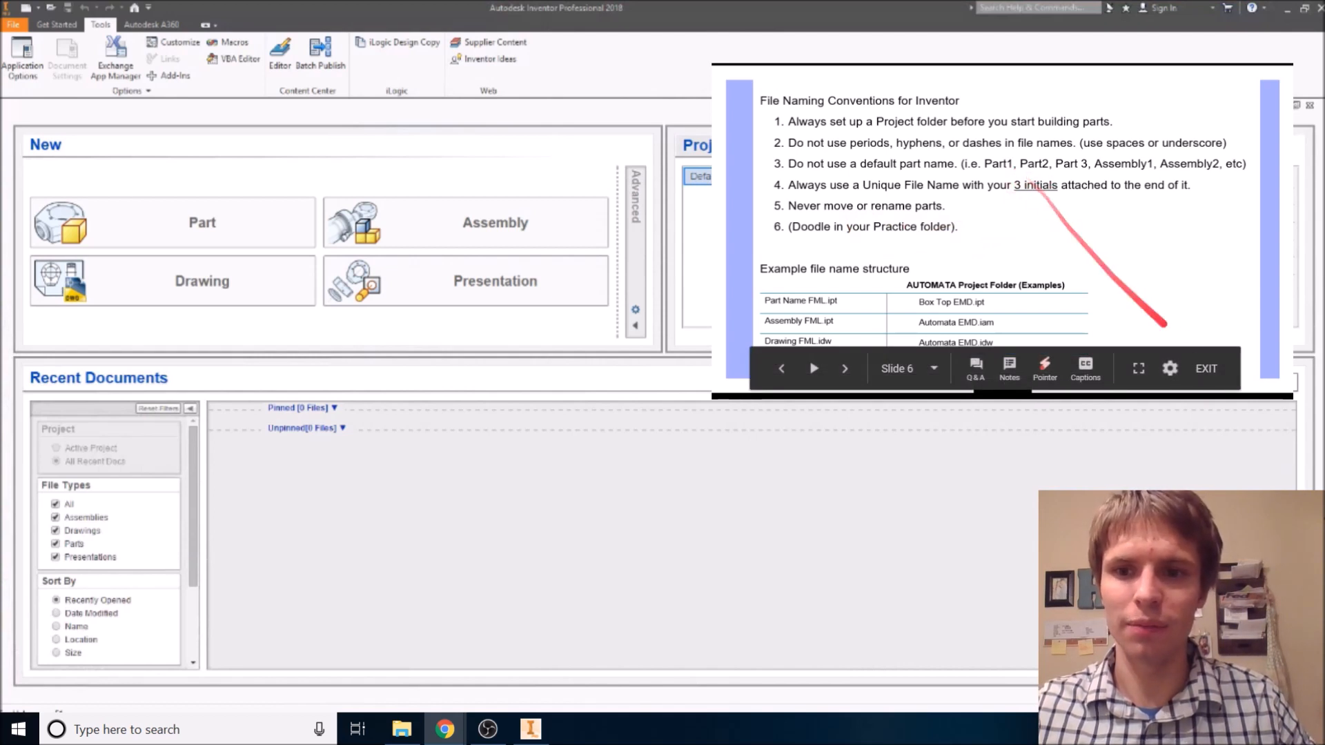
pyautogui.click(1207, 368)
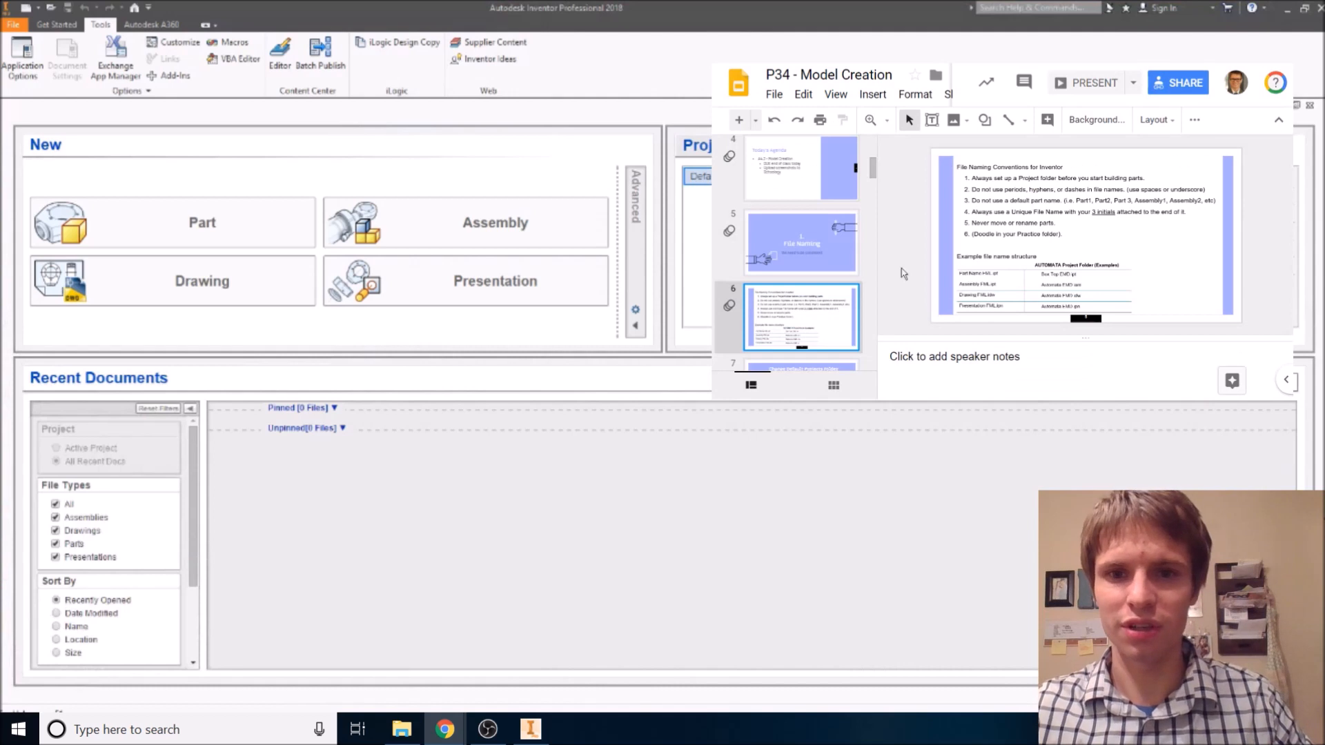
pyautogui.click(1097, 83)
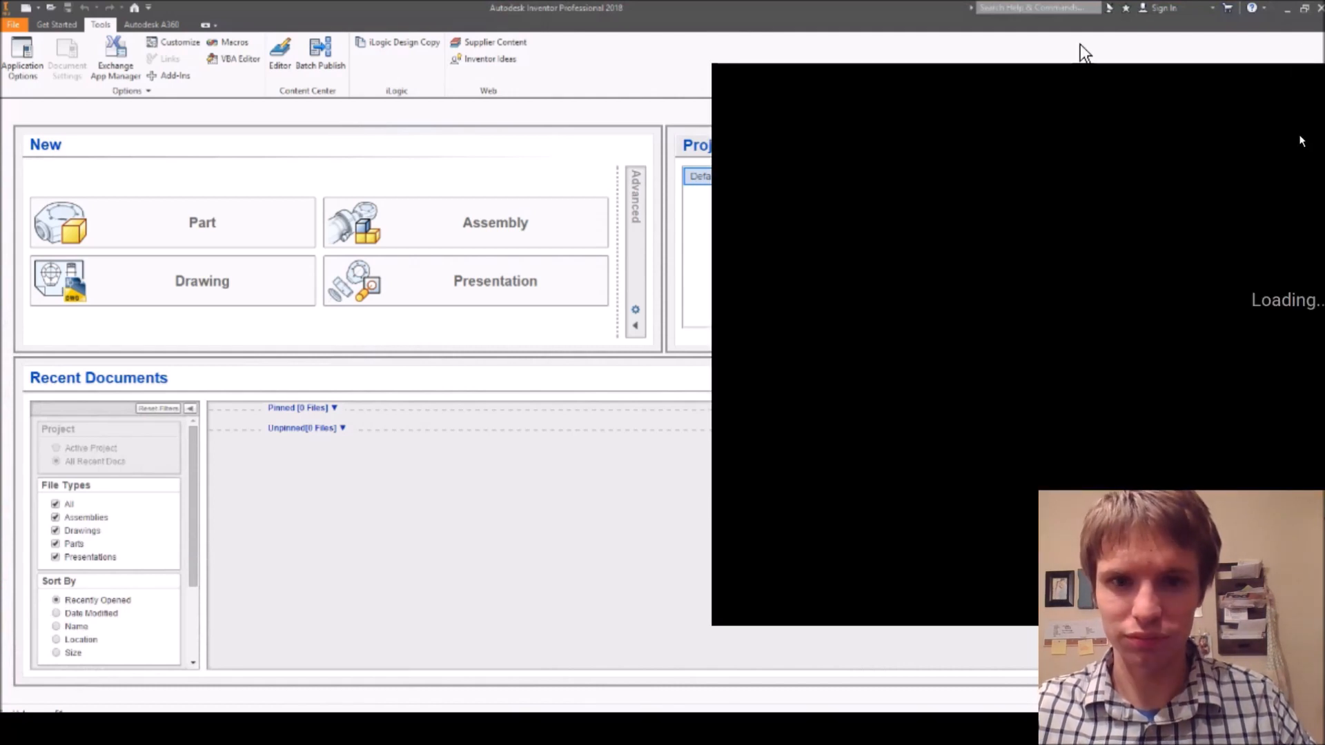
pyautogui.press('Escape')
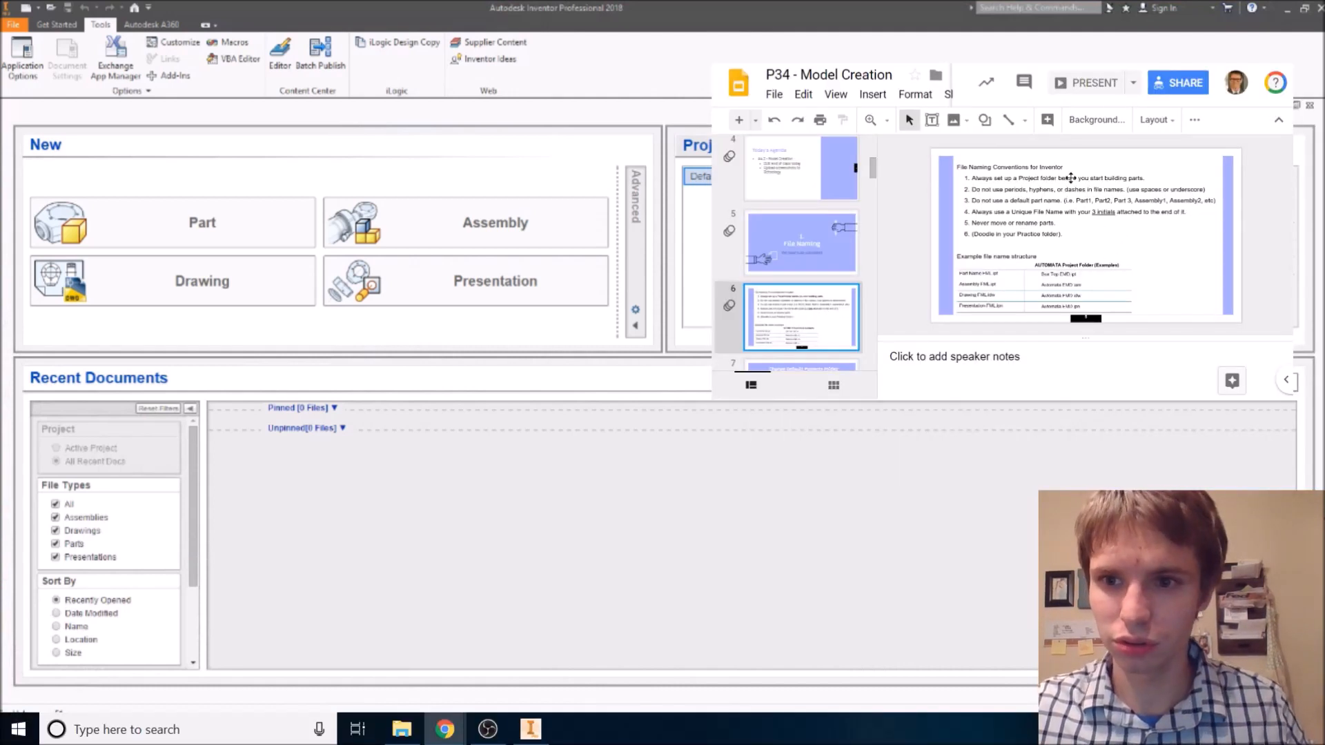
pyautogui.click(1133, 90)
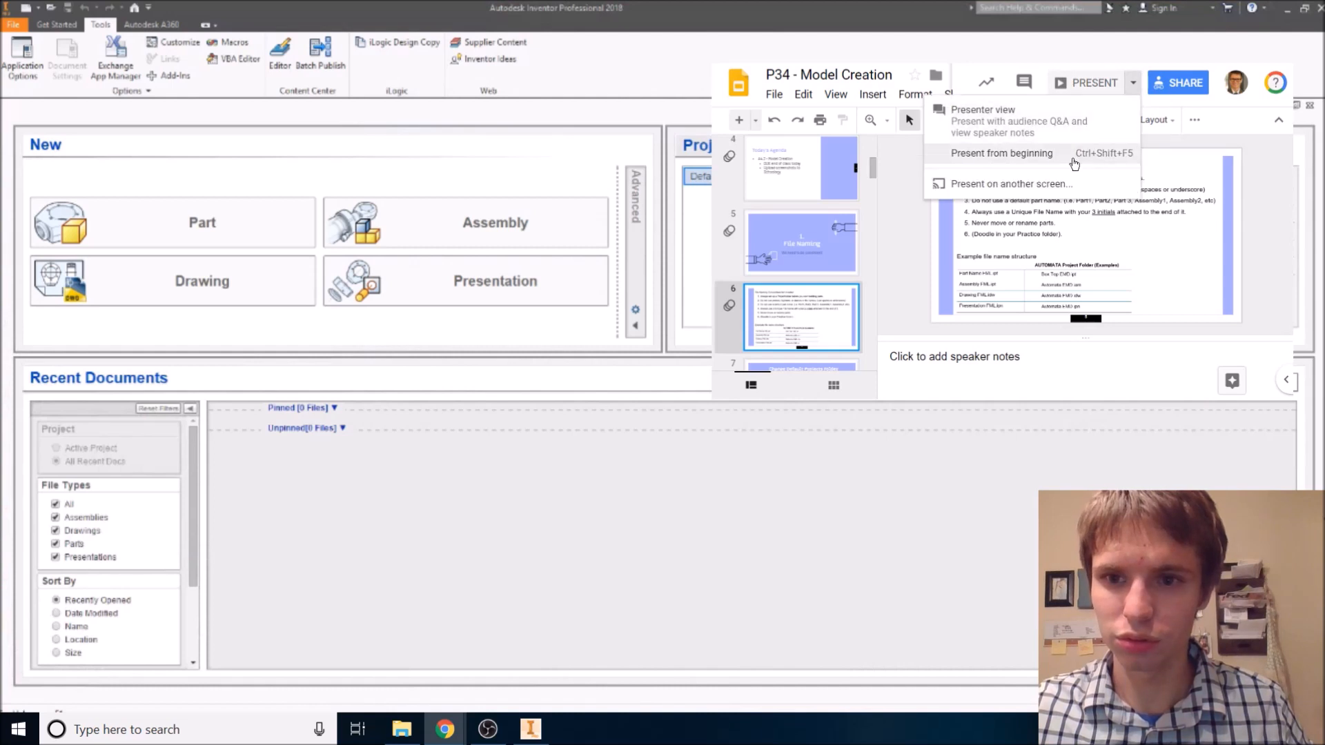
pyautogui.press('Escape')
pyautogui.click(1132, 82)
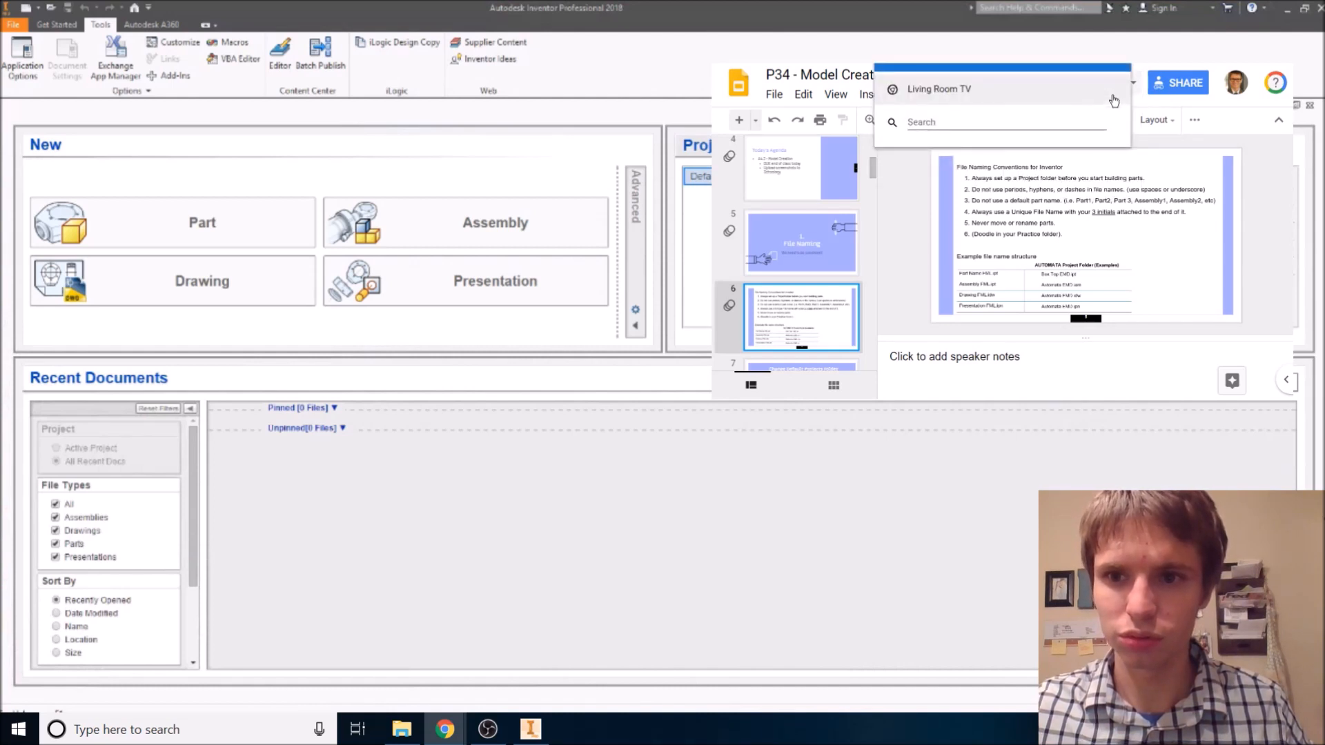
pyautogui.click(1136, 84)
# - Start the slide show in Presenter view and advance to the Change Default Projects Folder slide
pyautogui.click(1135, 85)
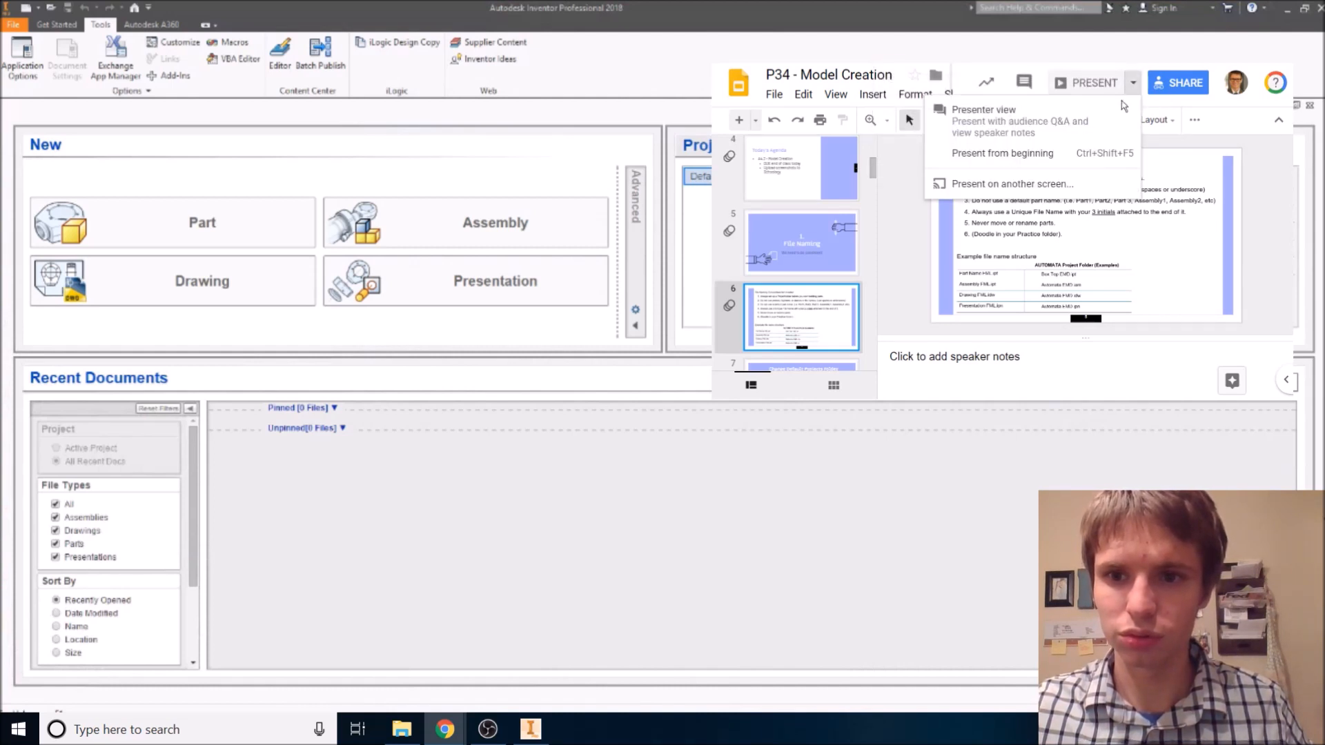
pyautogui.click(1048, 132)
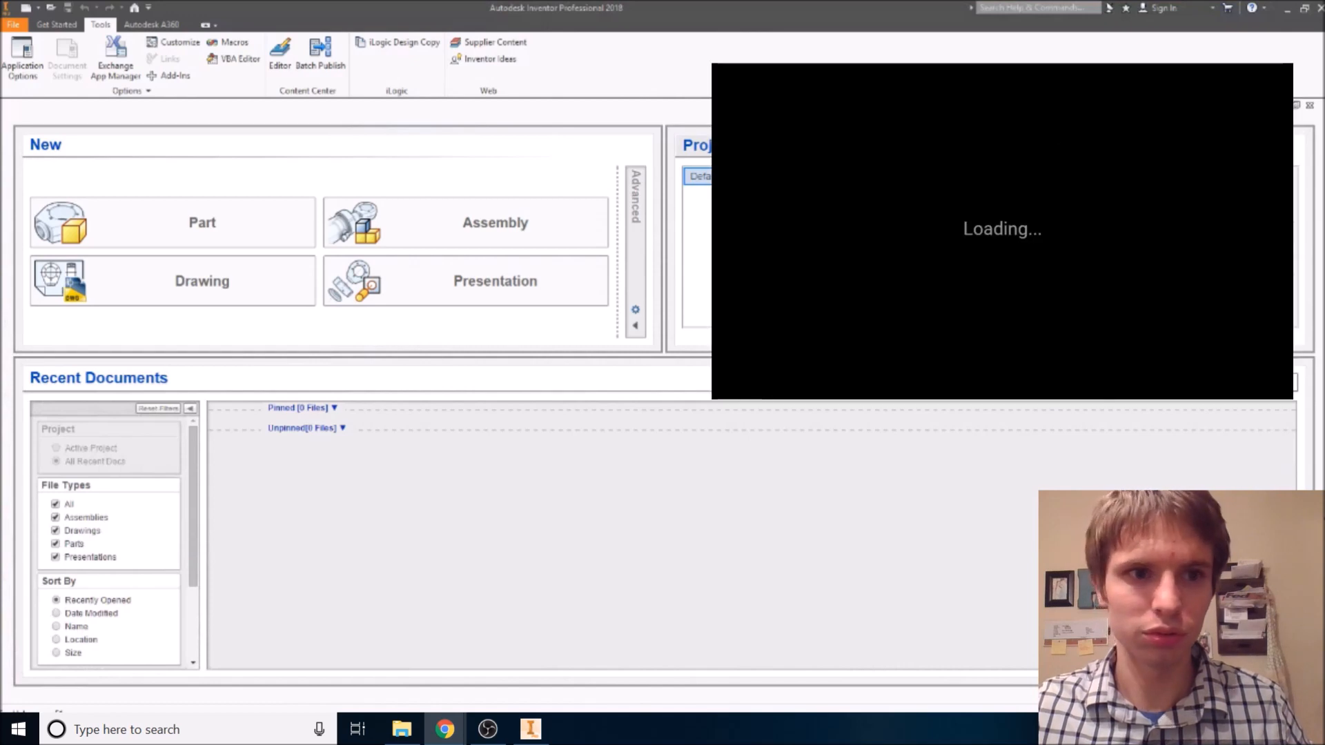
pyautogui.press('Right')
pyautogui.press('Left')
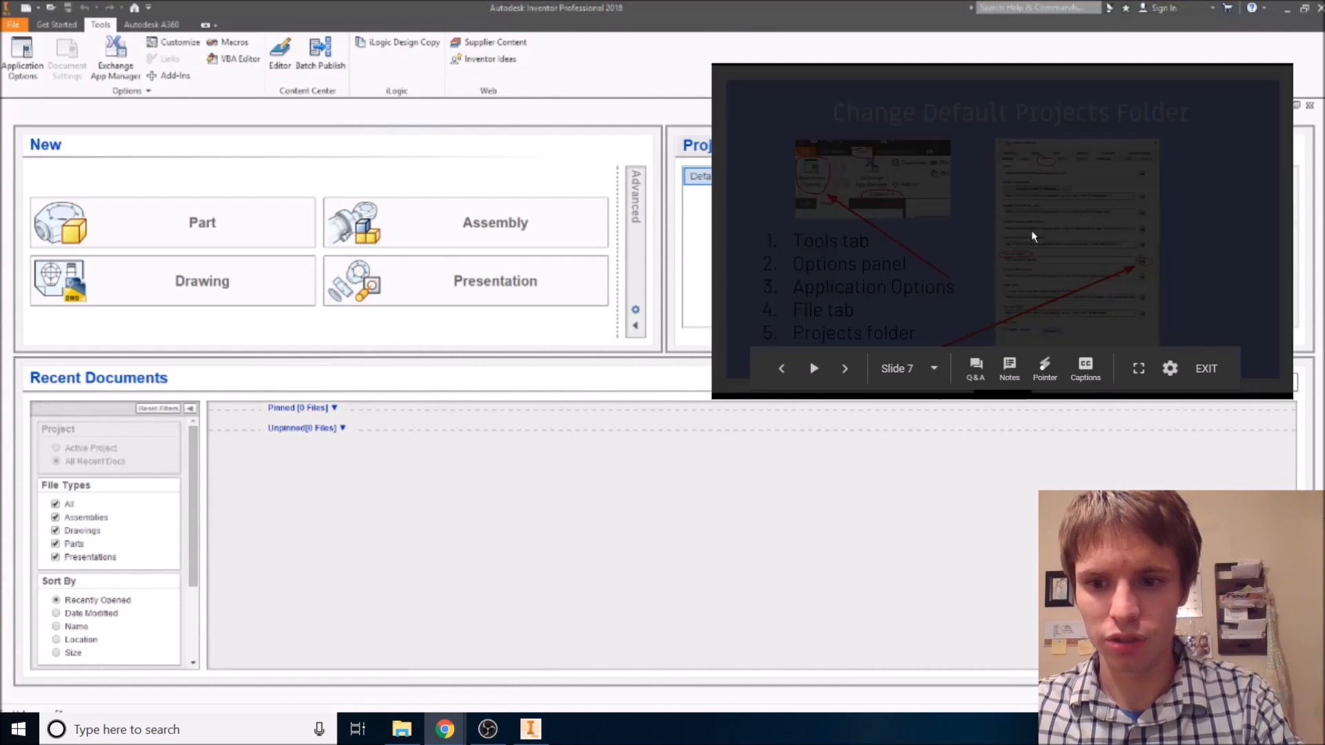
pyautogui.press('Right')
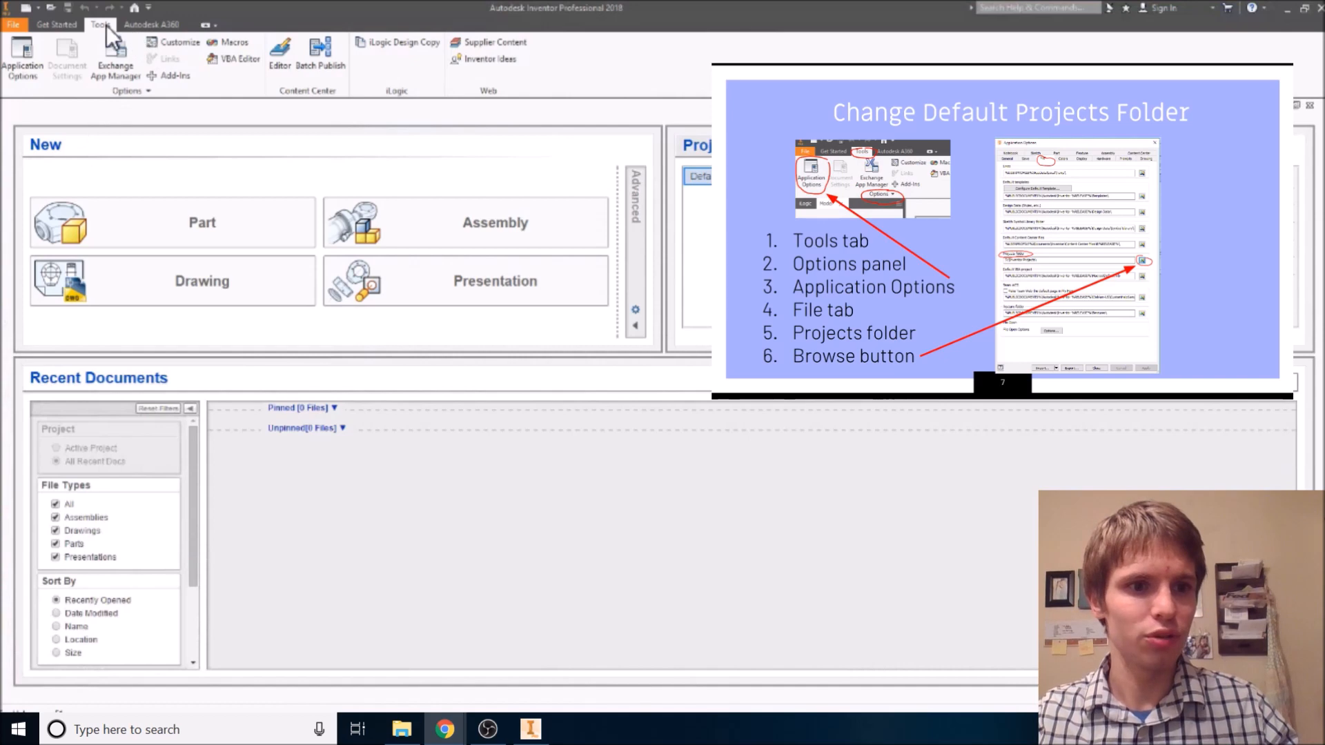
# - In Inventor, open the file settings in Application Options and start browsing for a new Projects folder
pyautogui.click(27, 59)
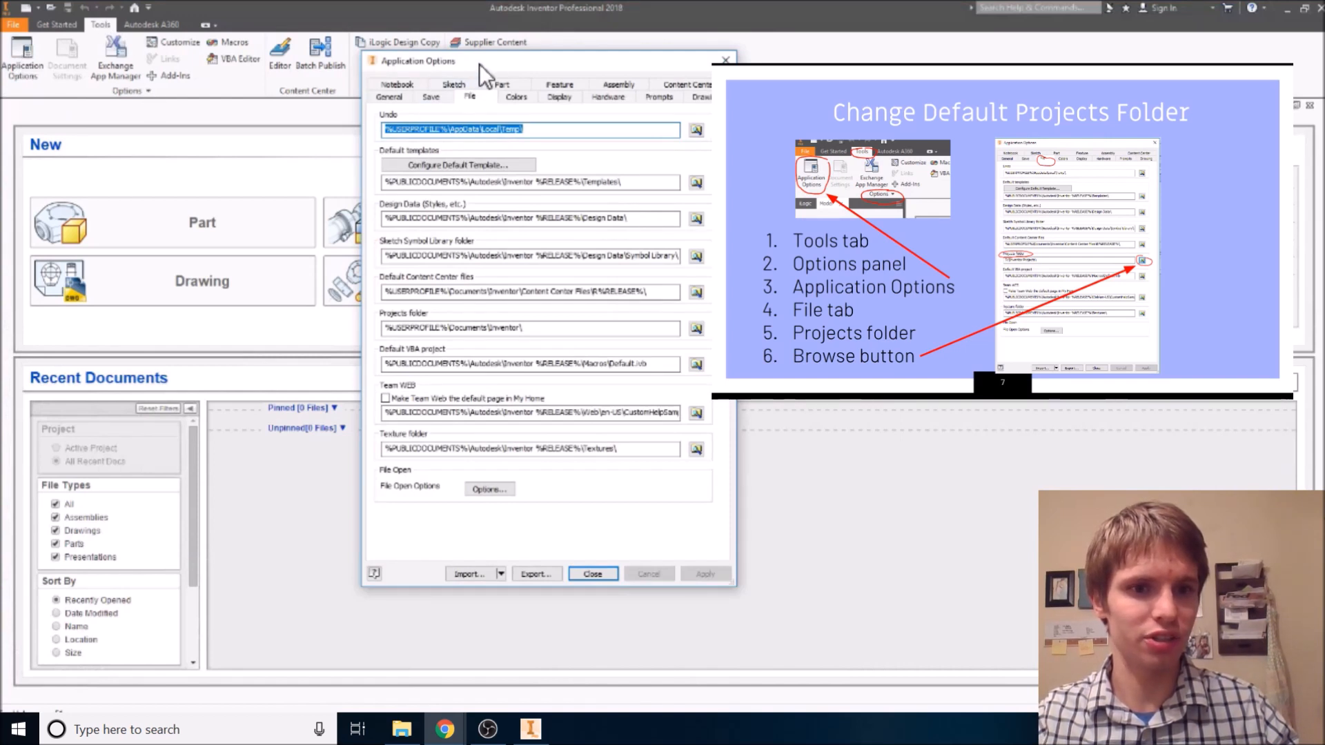
pyautogui.moveTo(479, 63); pyautogui.dragTo(495, 65)
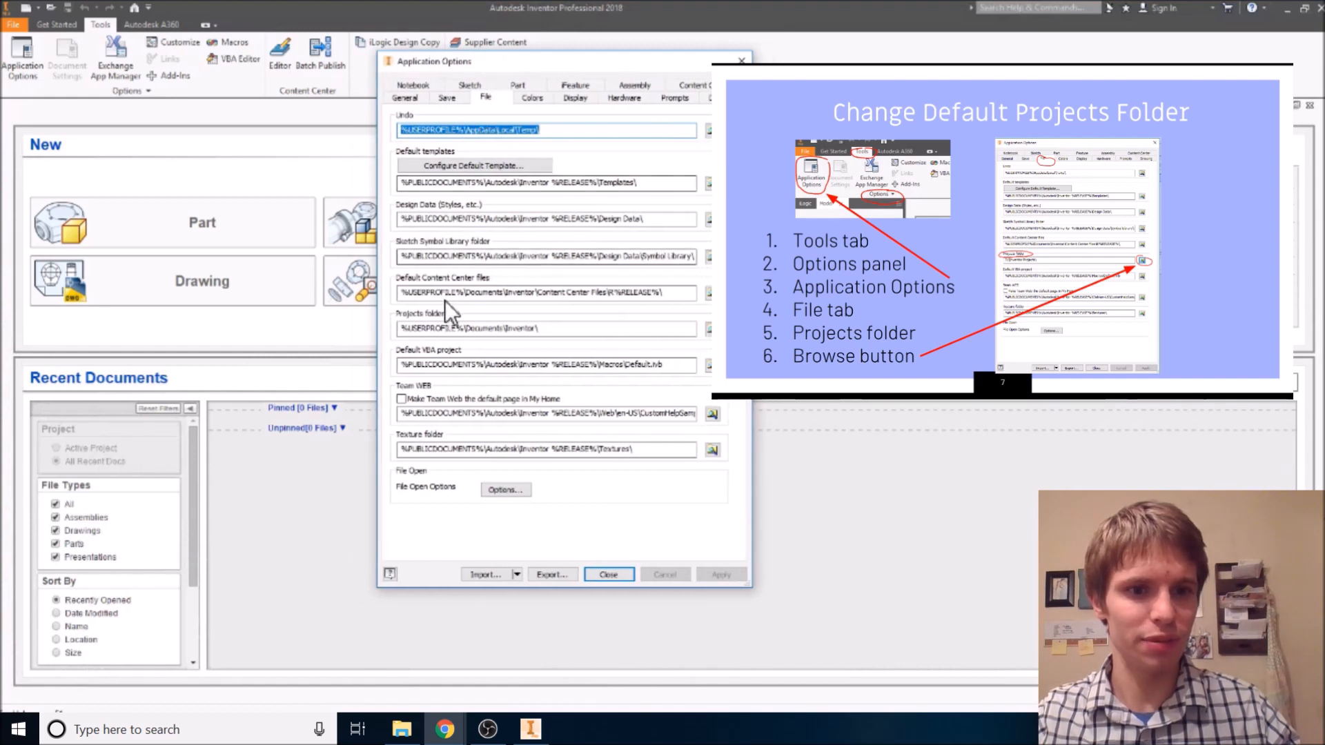
pyautogui.moveTo(400, 327); pyautogui.dragTo(567, 328)
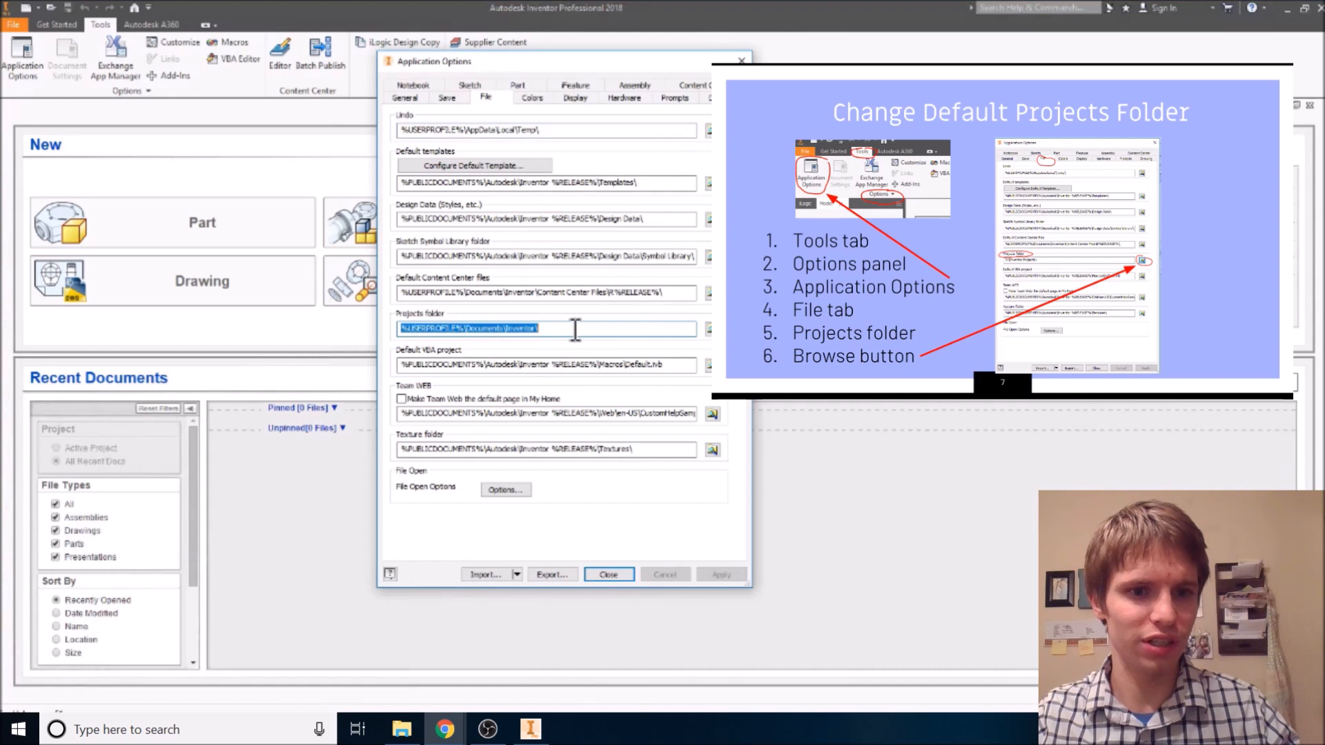
pyautogui.click(567, 328)
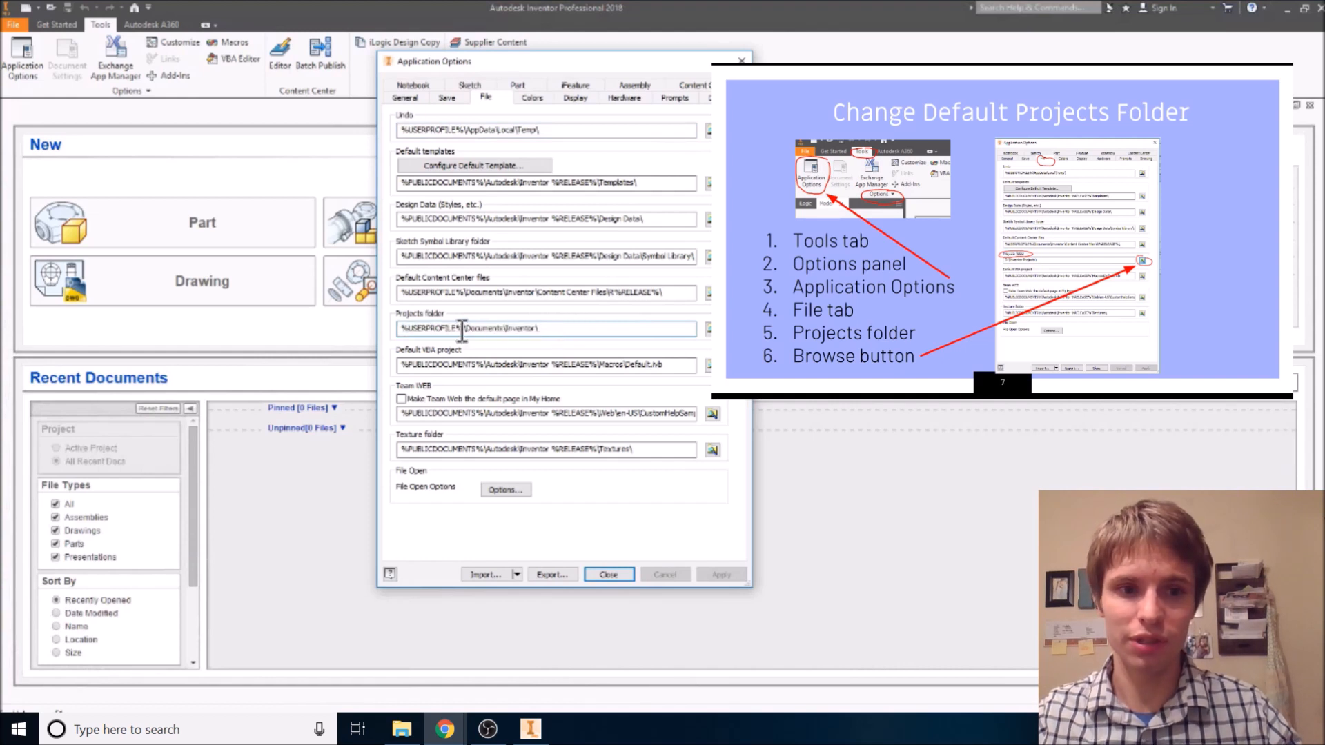
pyautogui.click(708, 328)
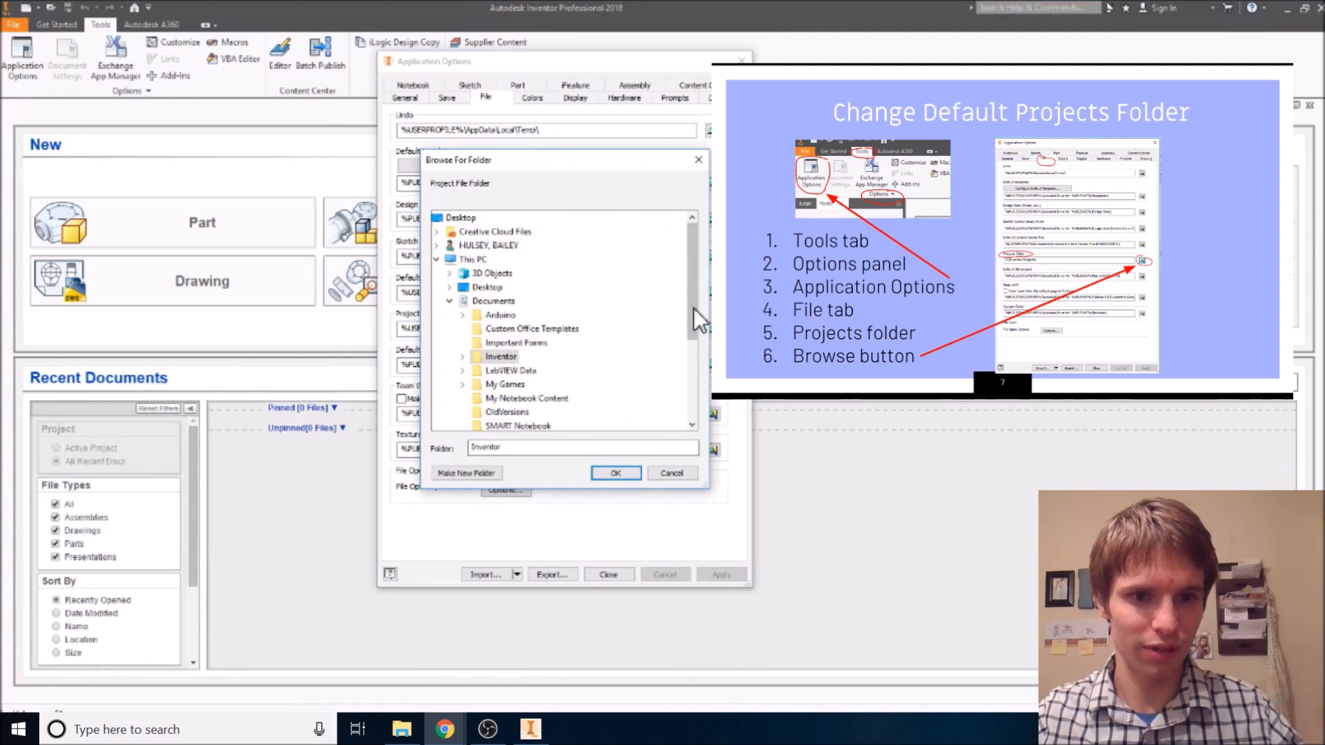
# - Create a folder named Inventor Projects on the personal network drive (S:) under This PC
pyautogui.click(449, 301)
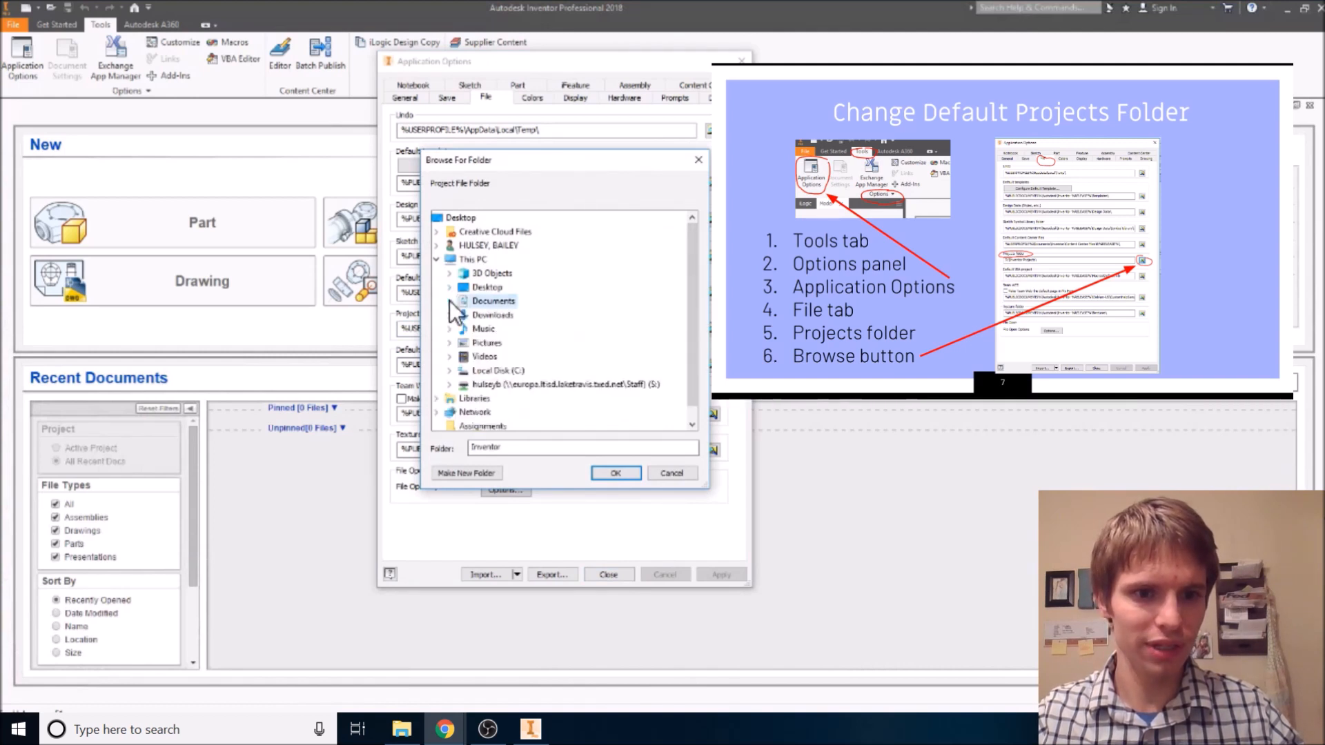
pyautogui.click(452, 263)
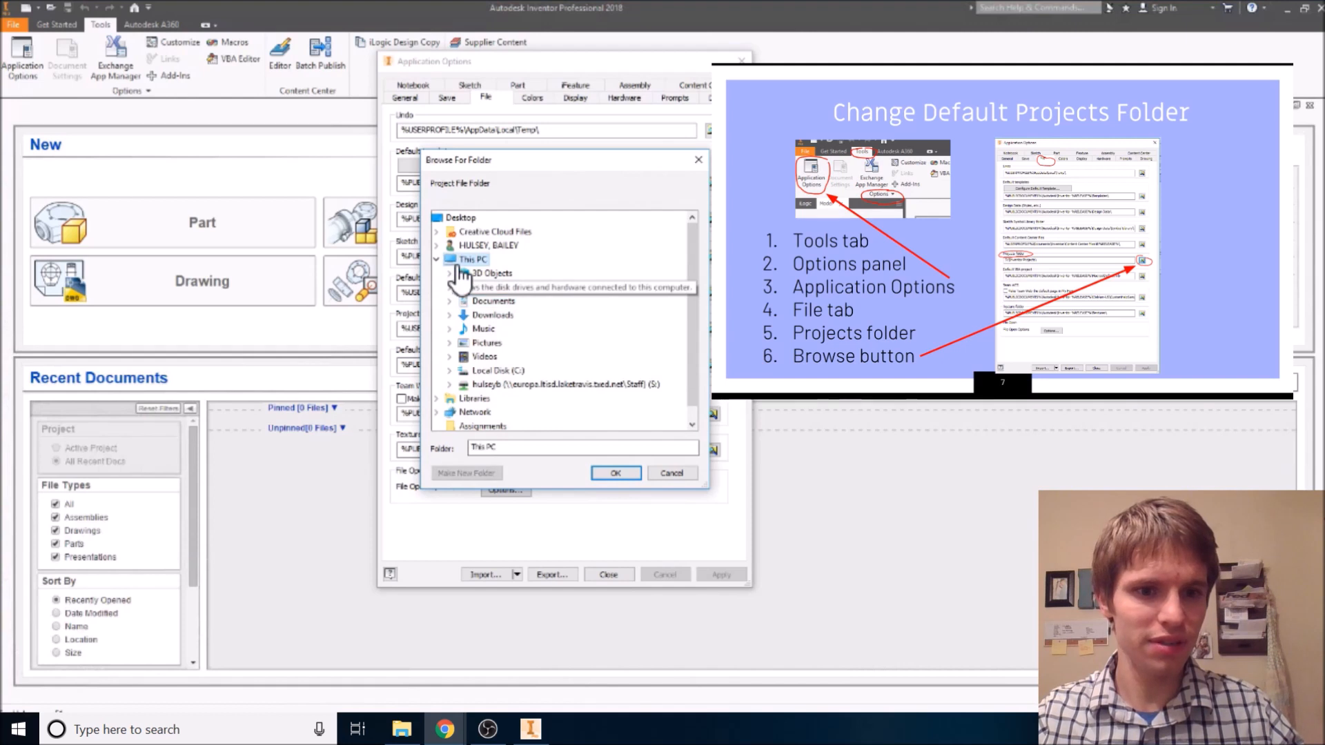
pyautogui.doubleClick(484, 385)
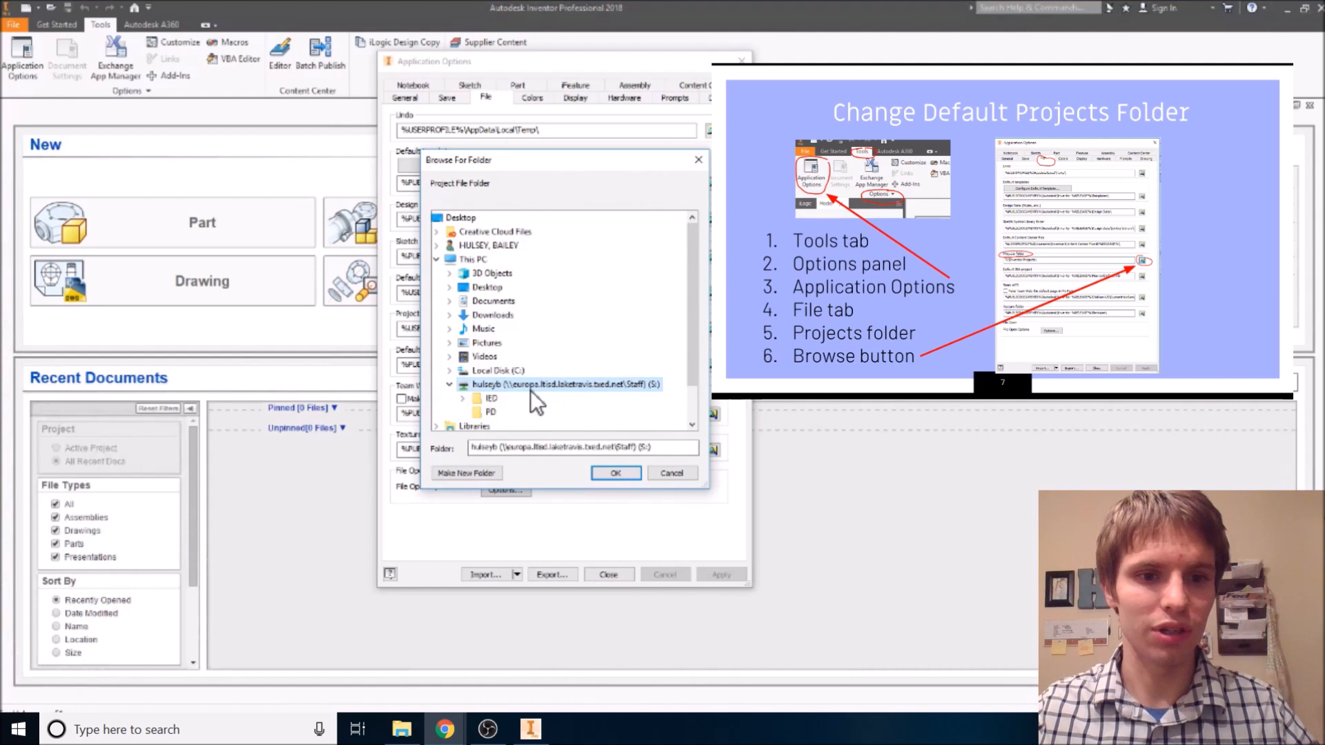
pyautogui.scroll(-1, 528, 393)
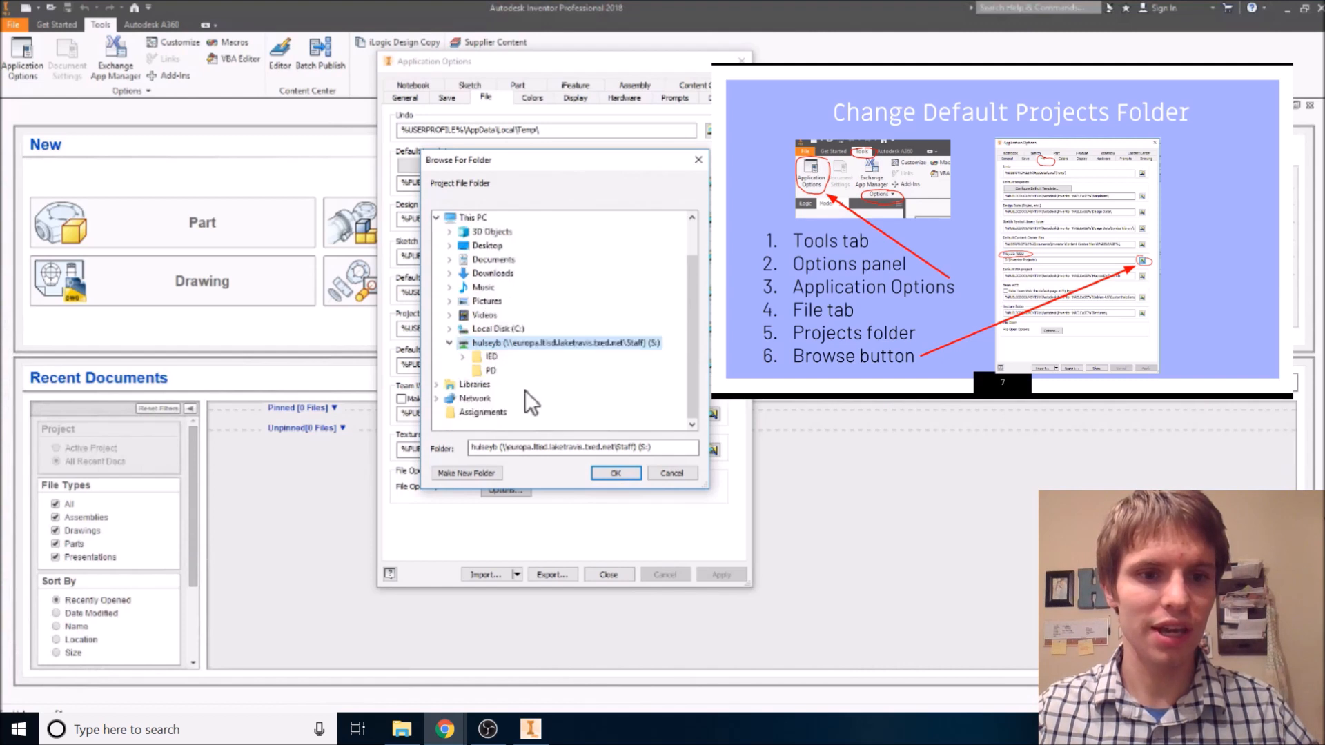
pyautogui.click(462, 472)
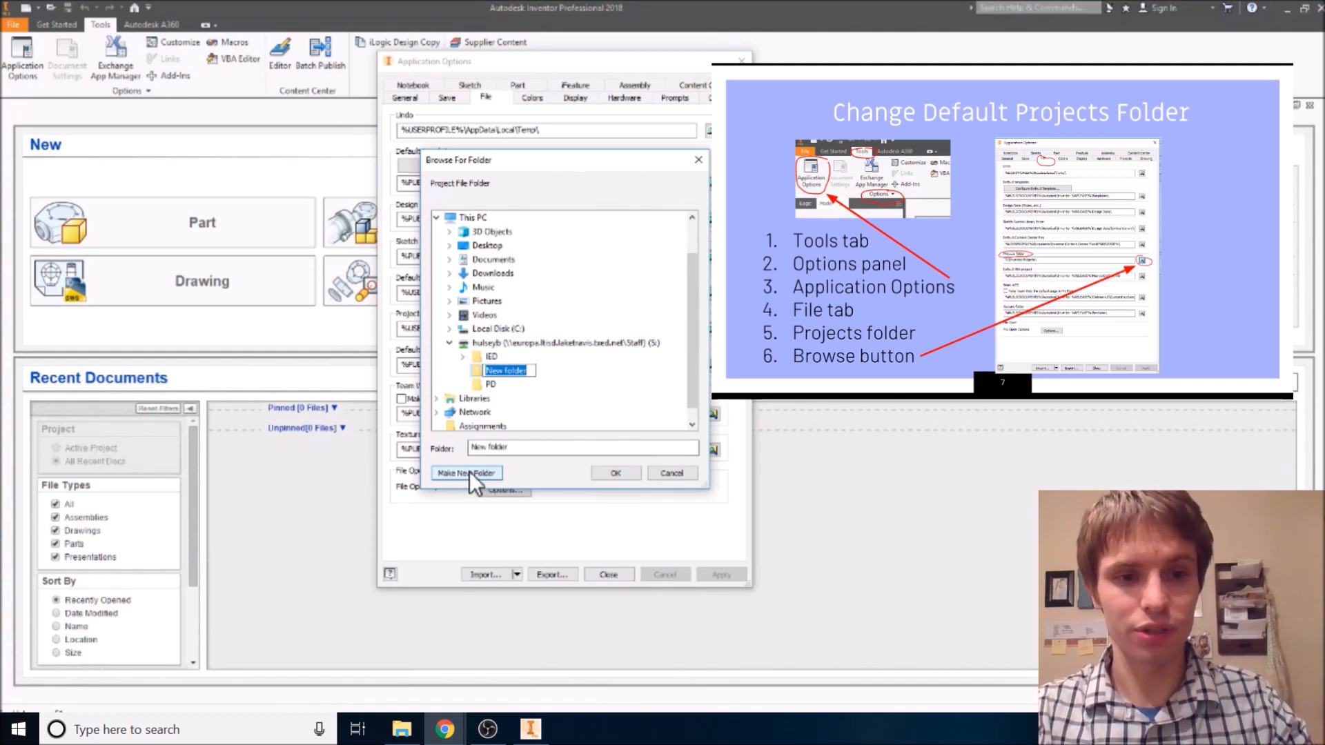
pyautogui.write('Inventor Projects')
pyautogui.press('Return')
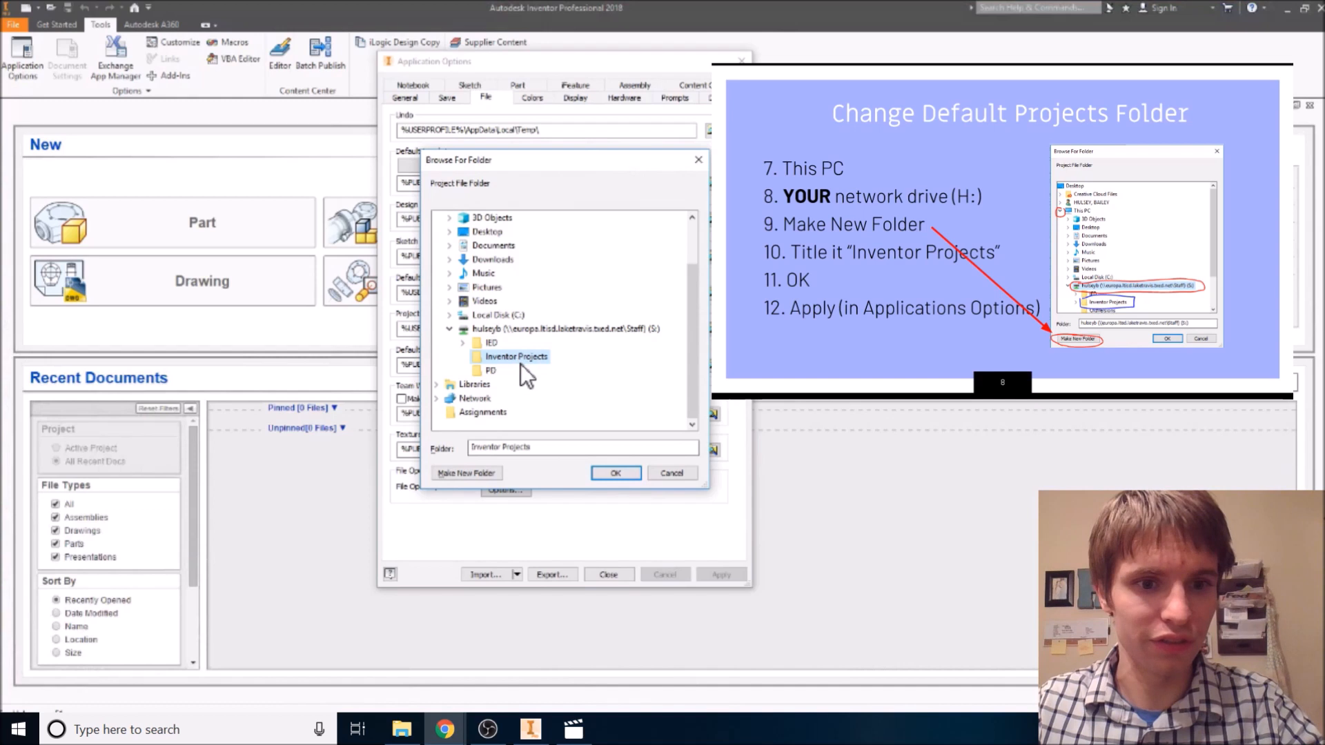
# - Set the Inventor Projects folder on S: as the default Projects folder, apply the change and close Application Options
pyautogui.click(615, 471)
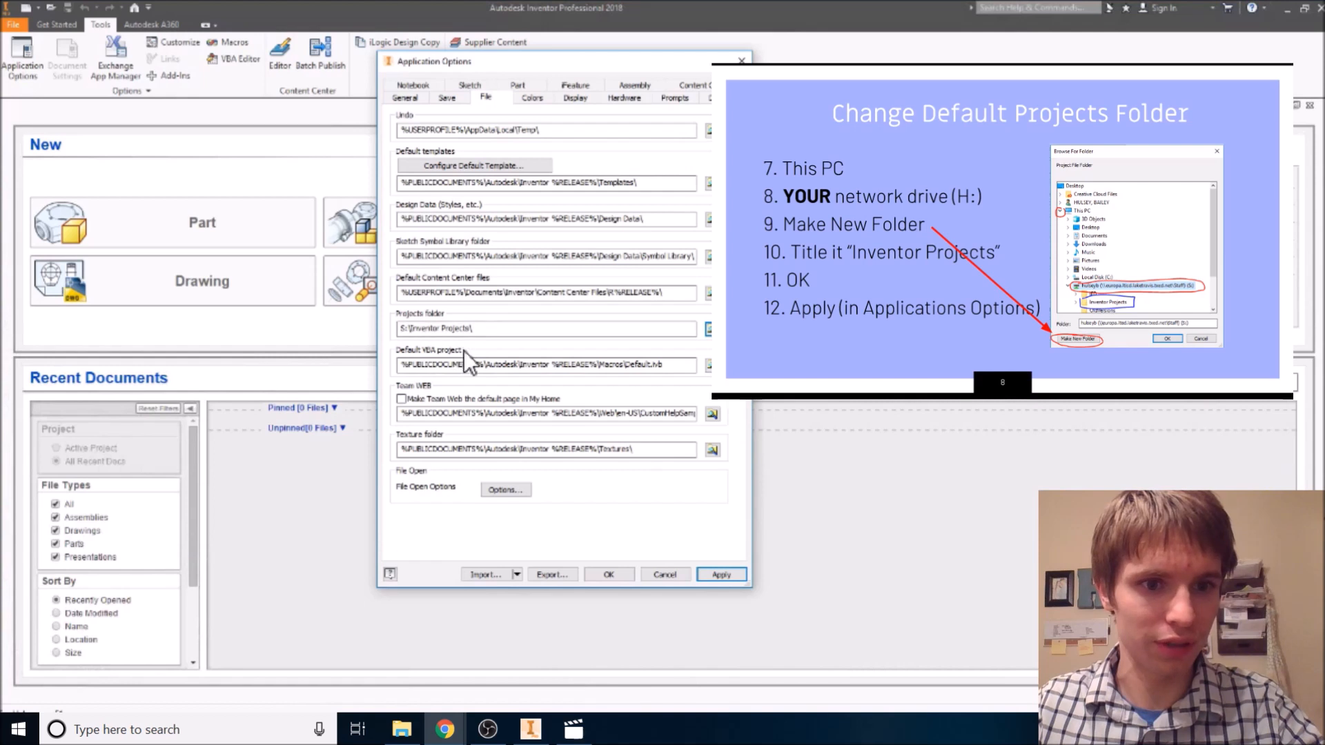
pyautogui.moveTo(487, 334); pyautogui.dragTo(437, 335)
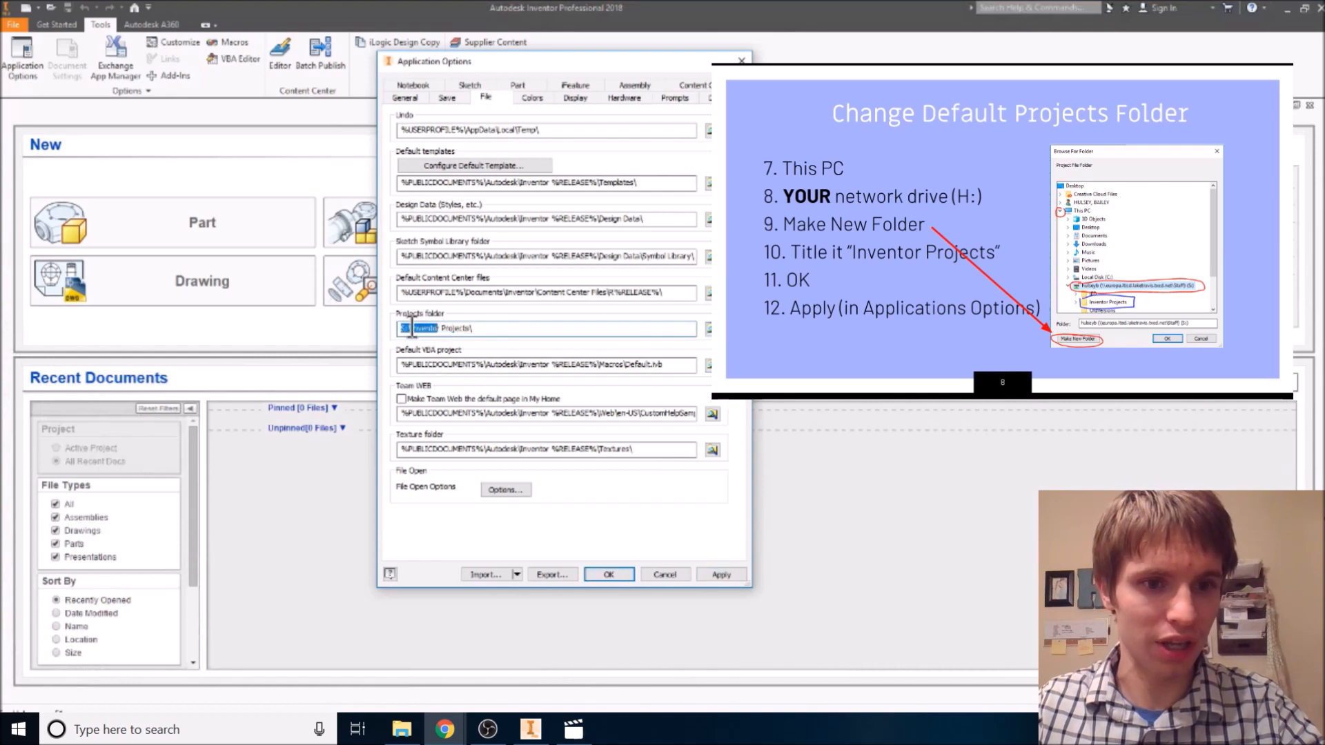
pyautogui.click(458, 336)
pyautogui.click(490, 336)
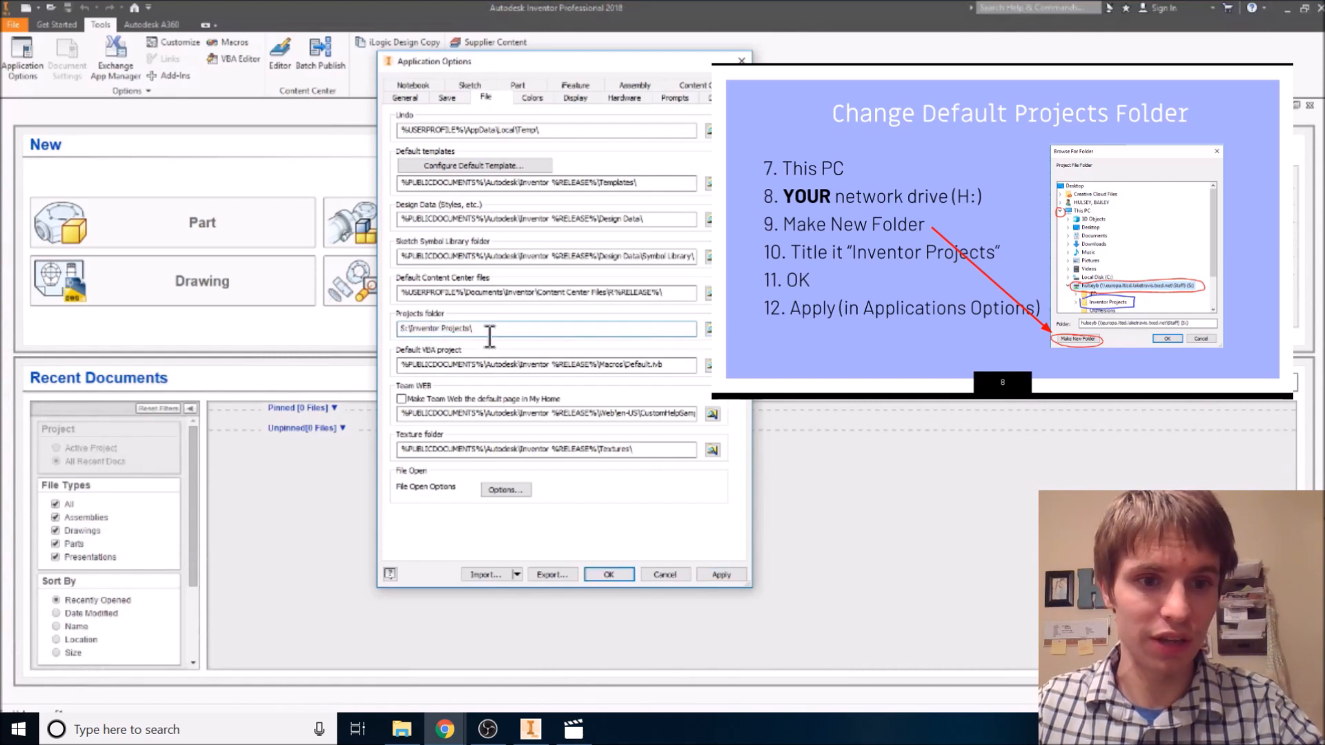
pyautogui.click(721, 575)
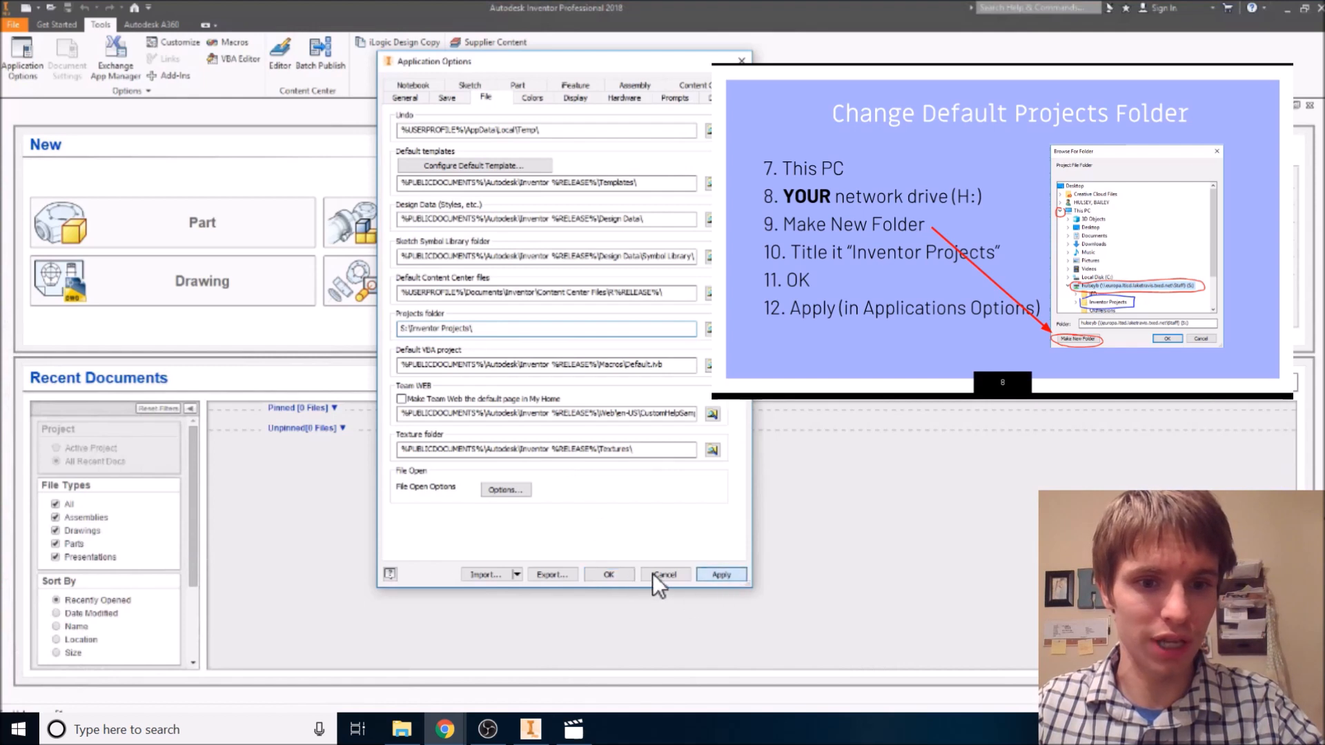
pyautogui.click(607, 575)
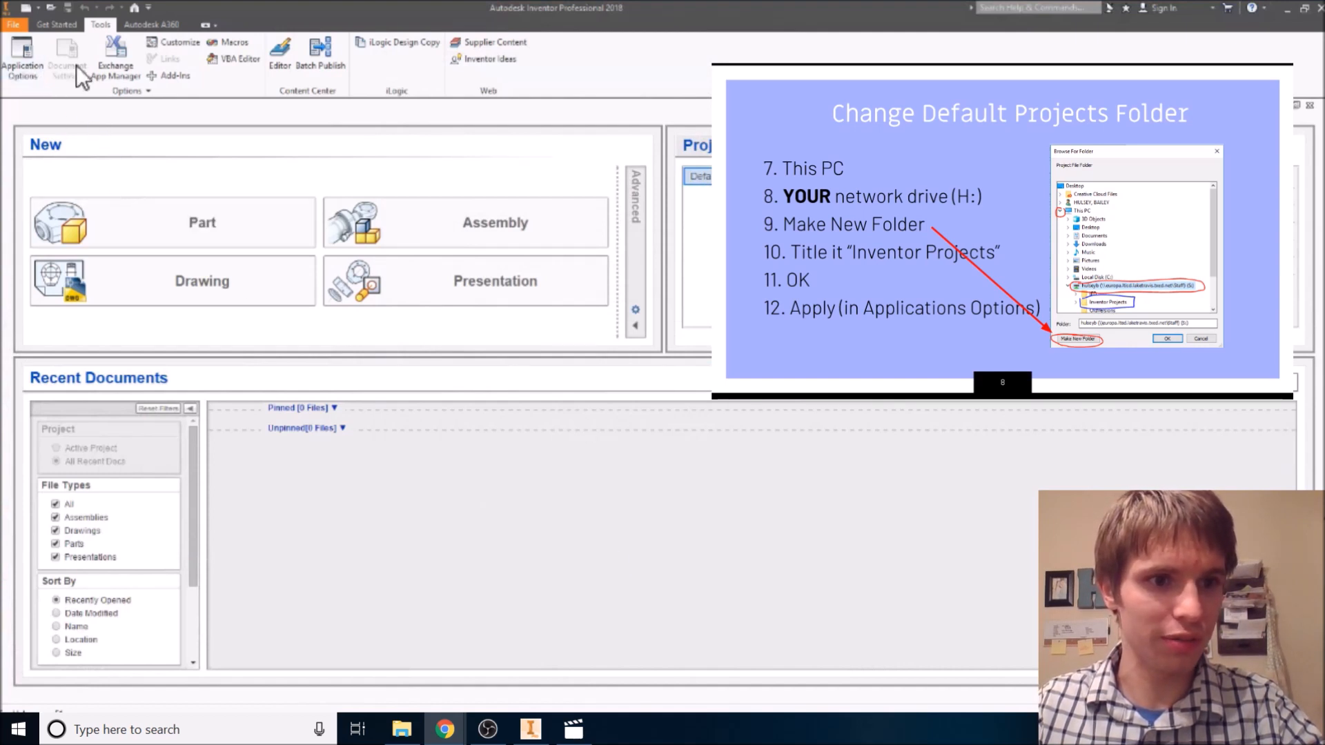
# - Open the Projects manager and start a new project of the type New Single User Project
pyautogui.click(48, 21)
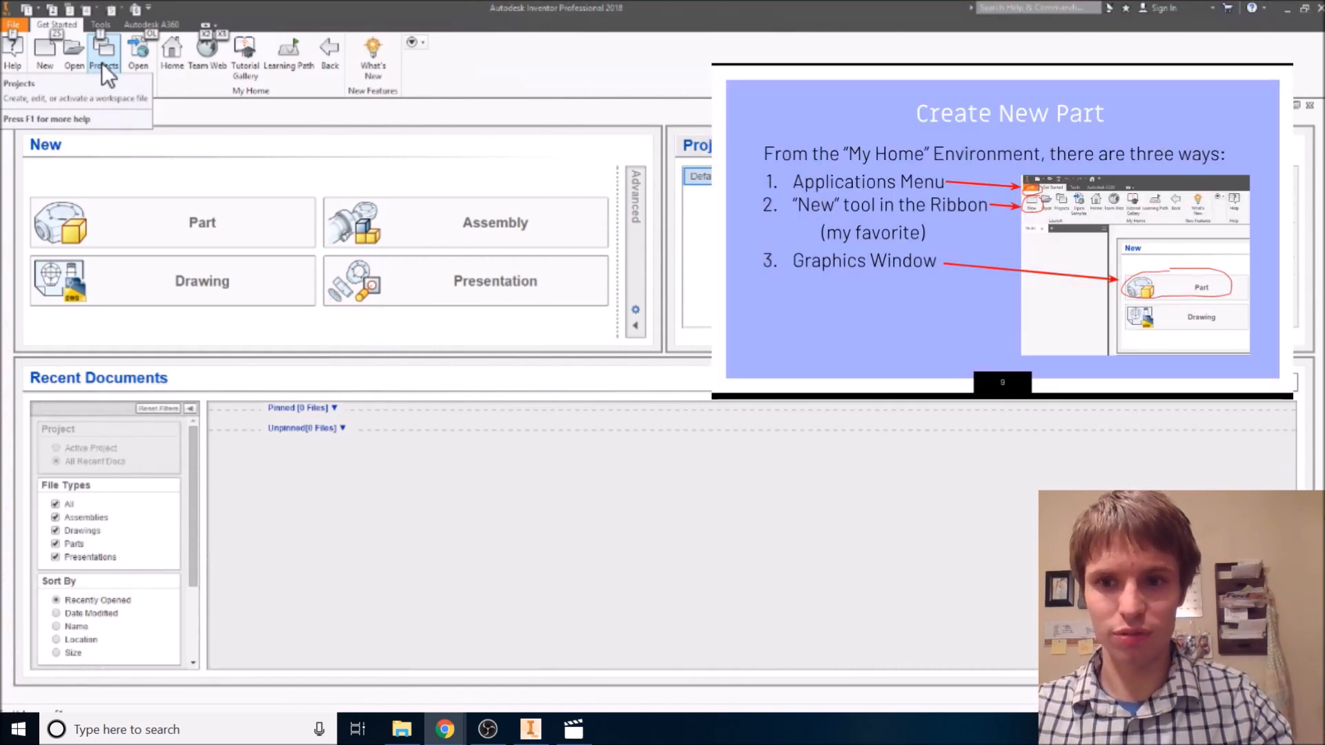
pyautogui.click(102, 62)
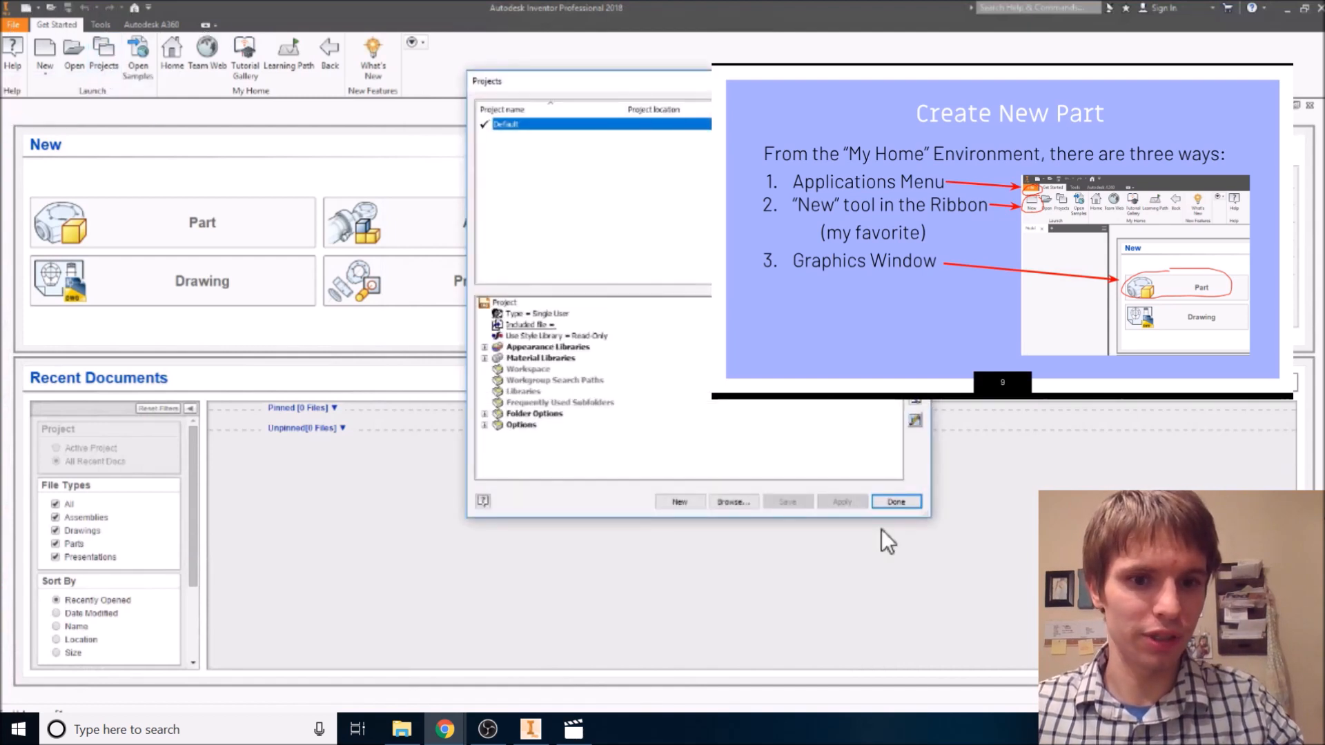
pyautogui.click(894, 502)
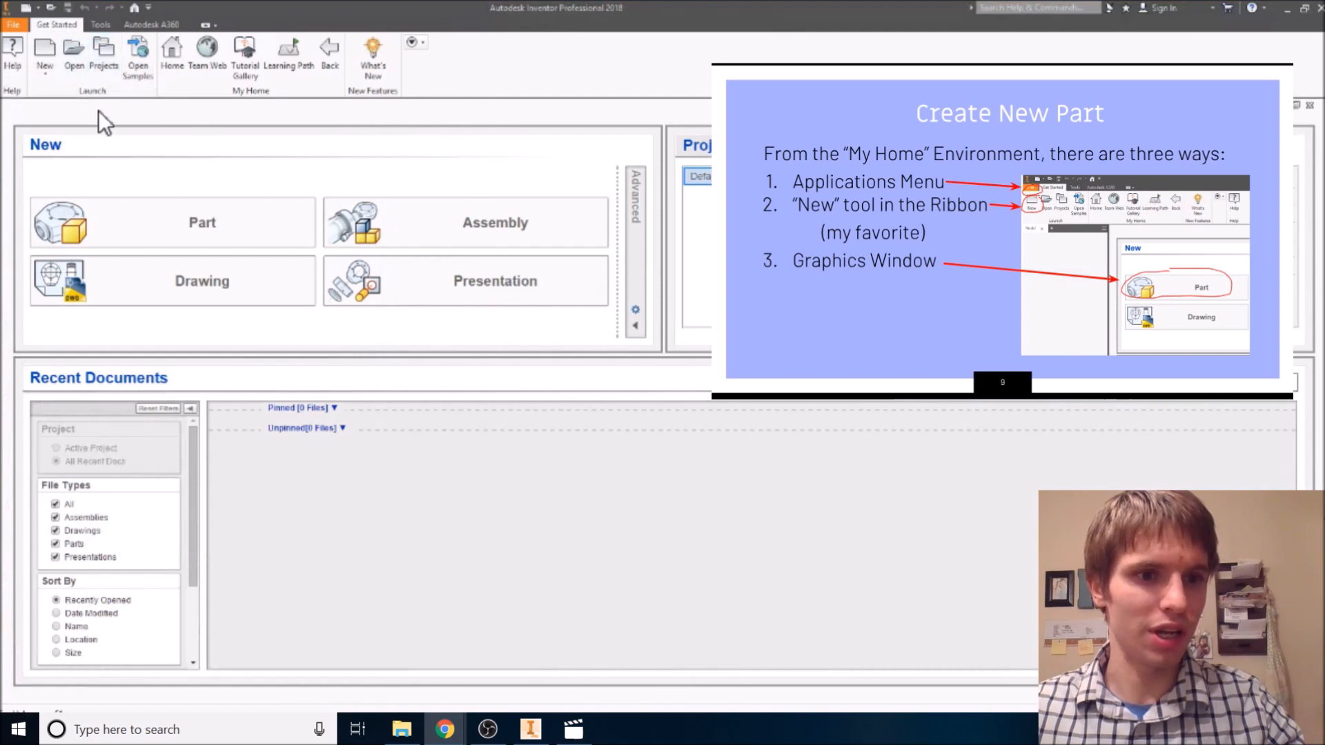
pyautogui.click(112, 64)
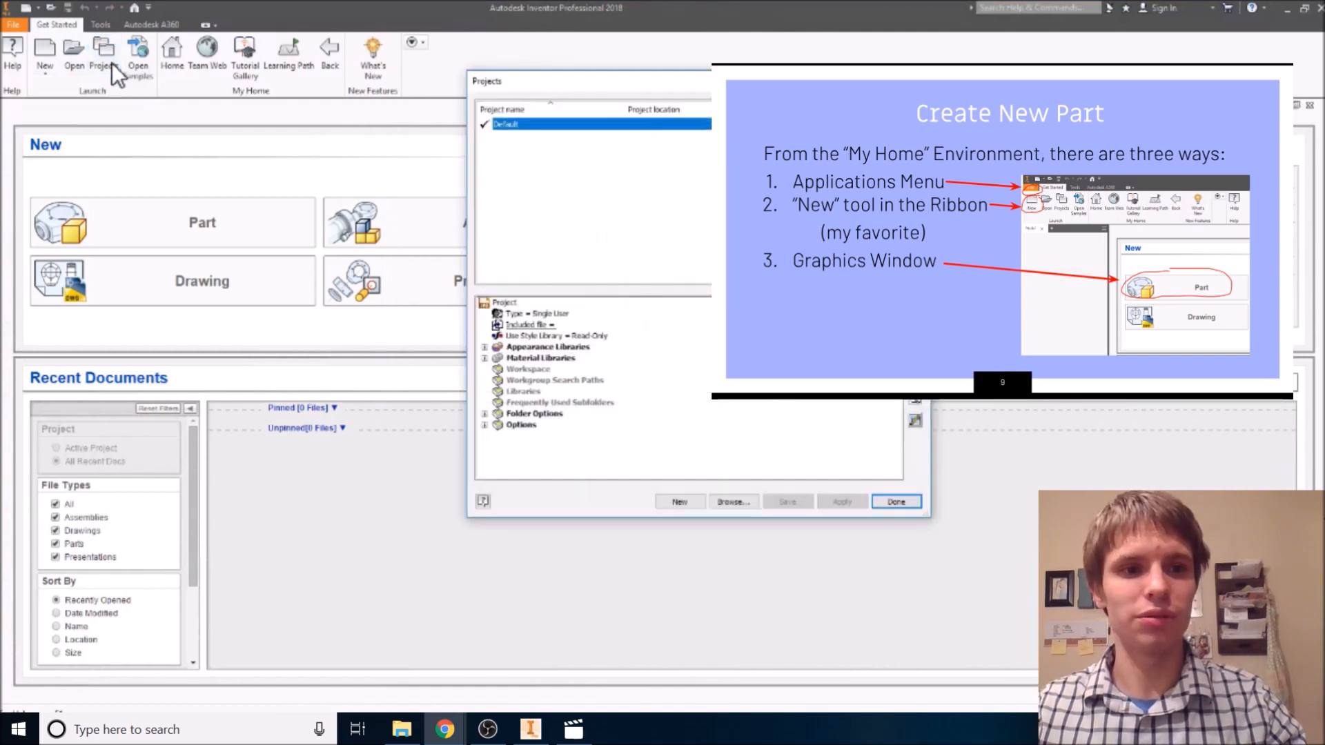
pyautogui.moveTo(694, 77); pyautogui.dragTo(677, 71)
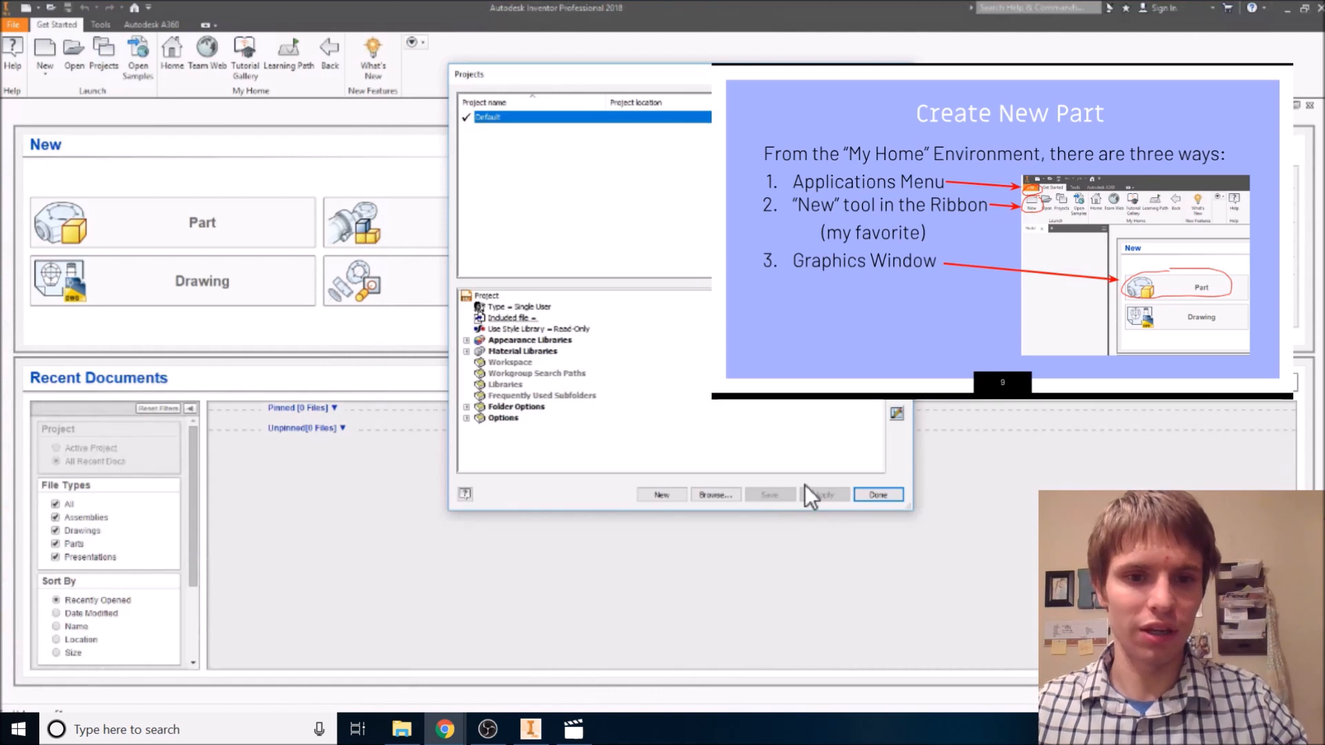
pyautogui.click(661, 495)
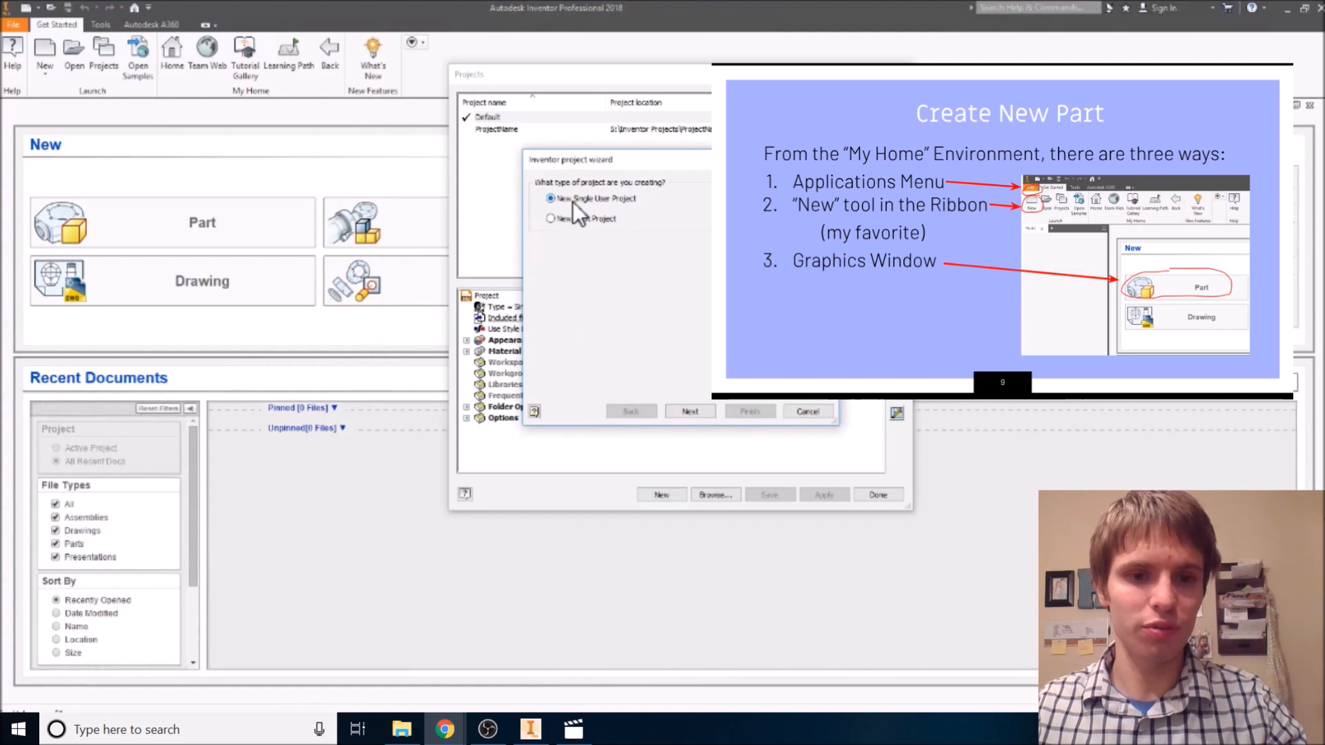
pyautogui.click(691, 410)
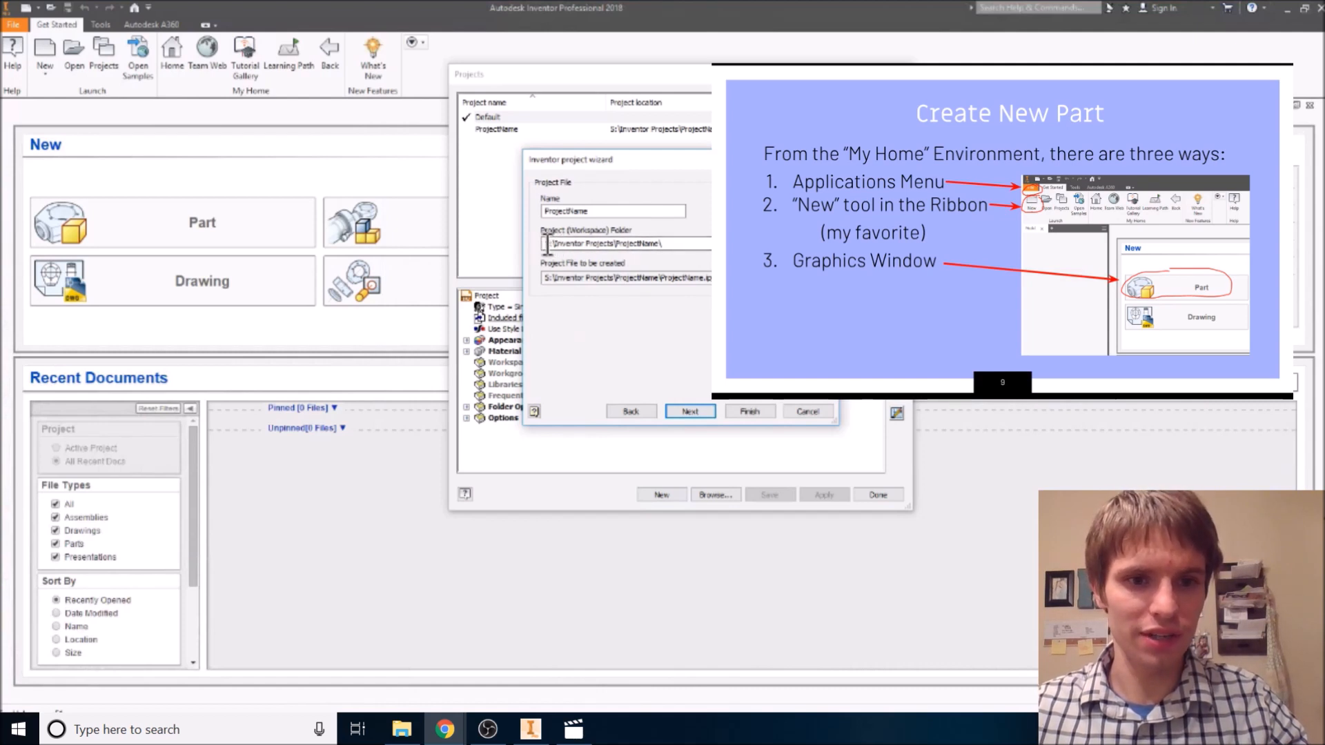
# - Name the new project A4_2_ModelCreation_MBH, keeping its workspace folder inside S:\Inventor Projects
pyautogui.moveTo(544, 243); pyautogui.dragTo(620, 245)
pyautogui.click(668, 245)
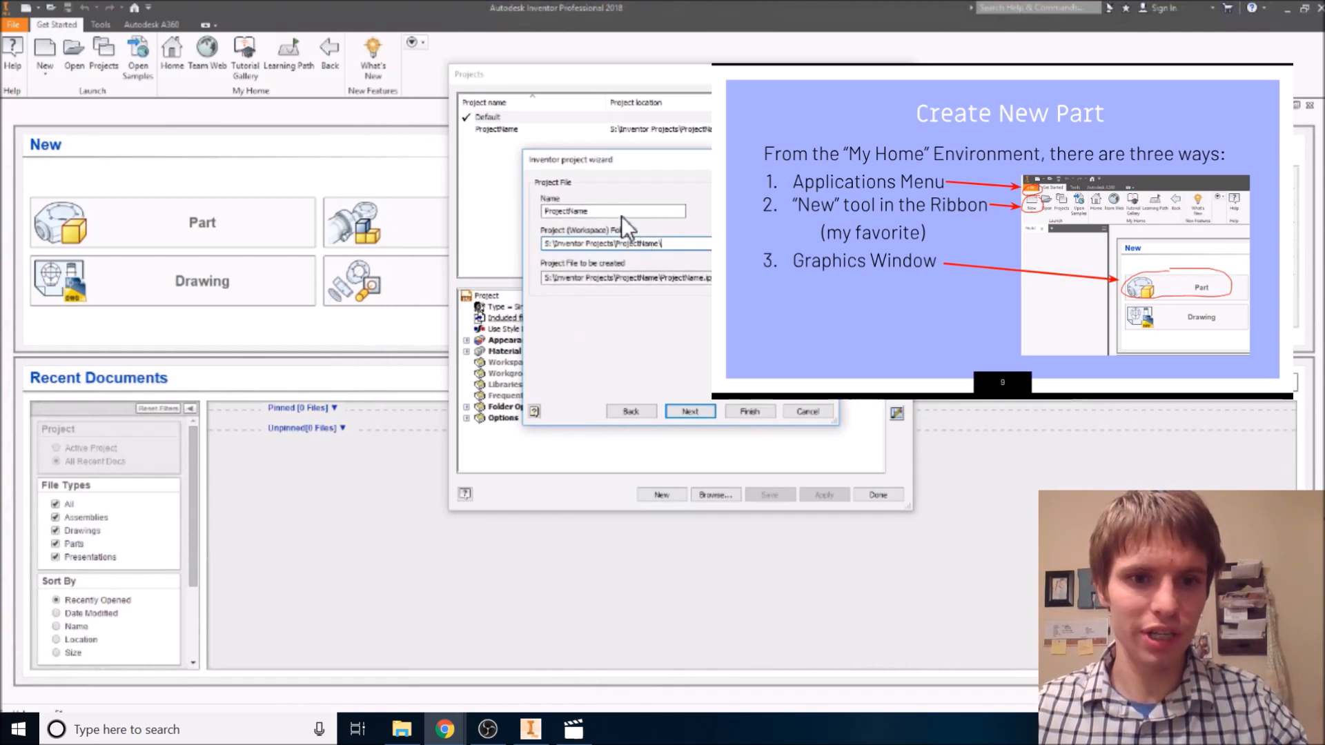
pyautogui.moveTo(610, 209); pyautogui.dragTo(483, 201)
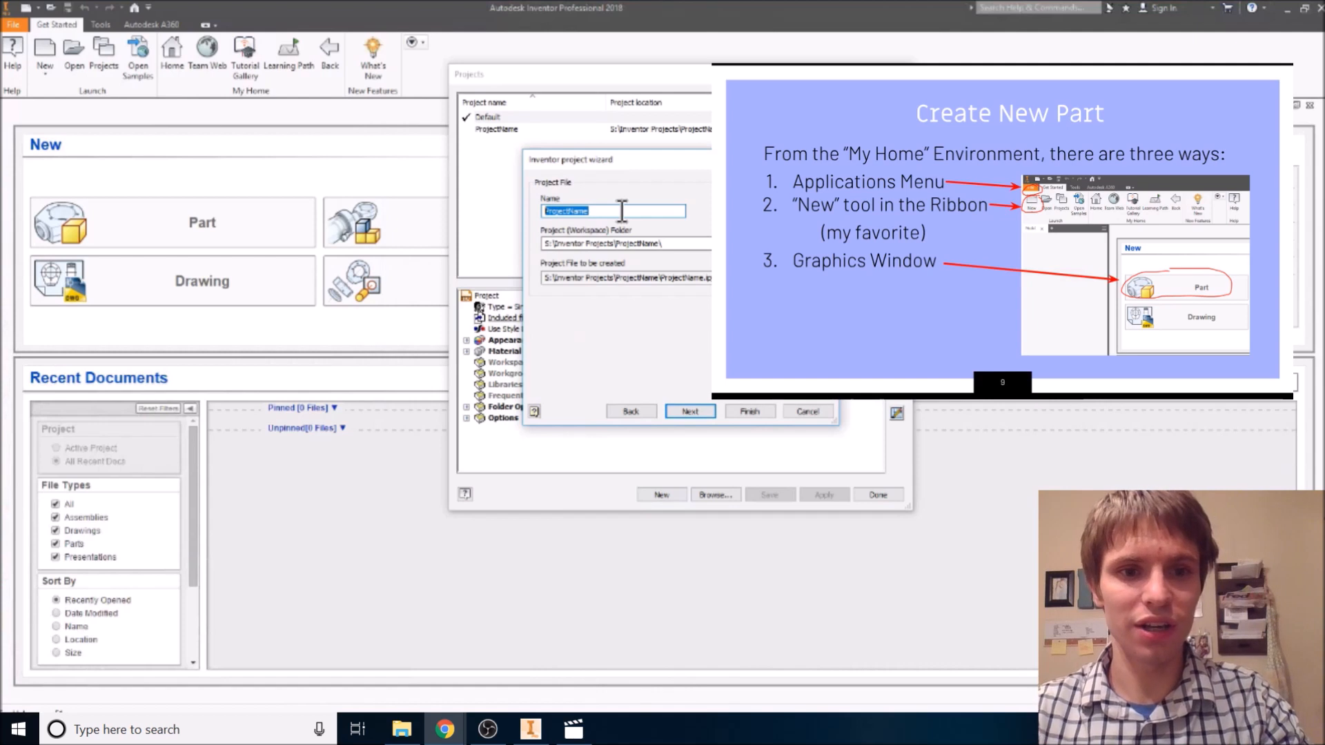
pyautogui.press('BackSpace')
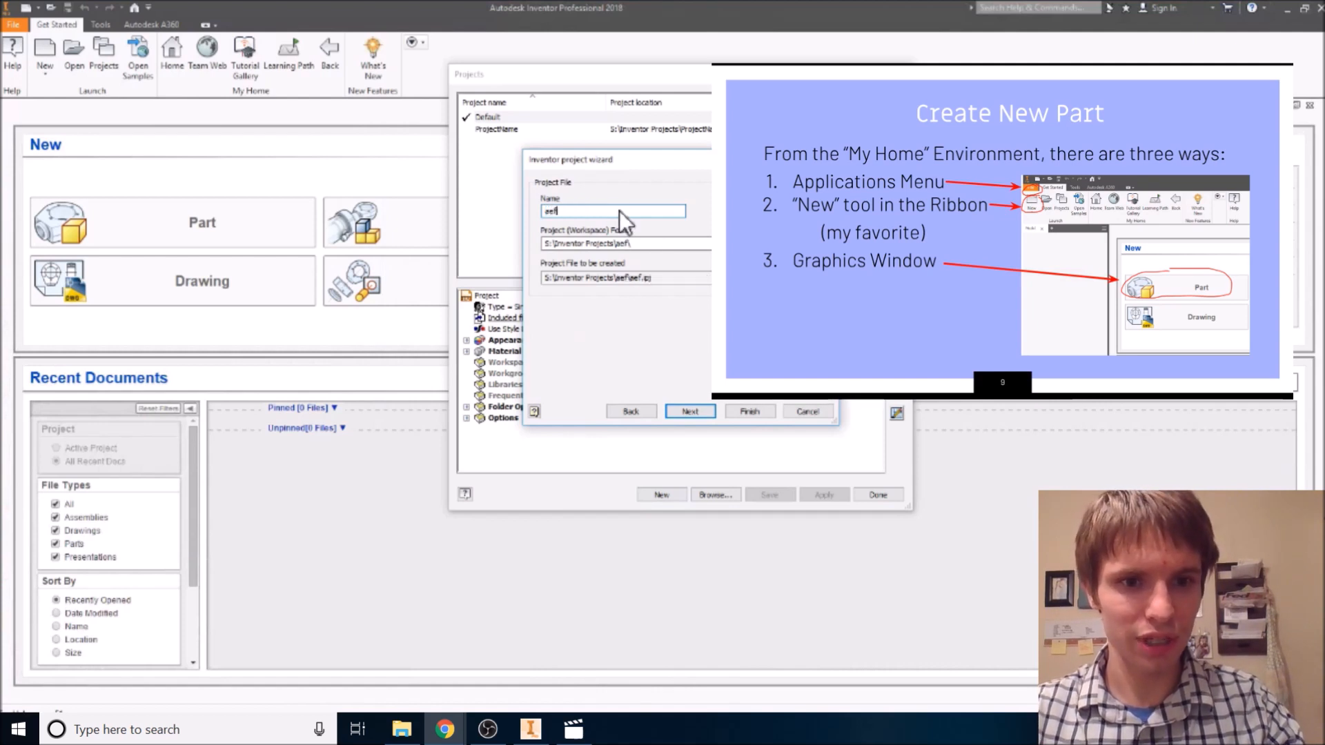
pyautogui.write('A')
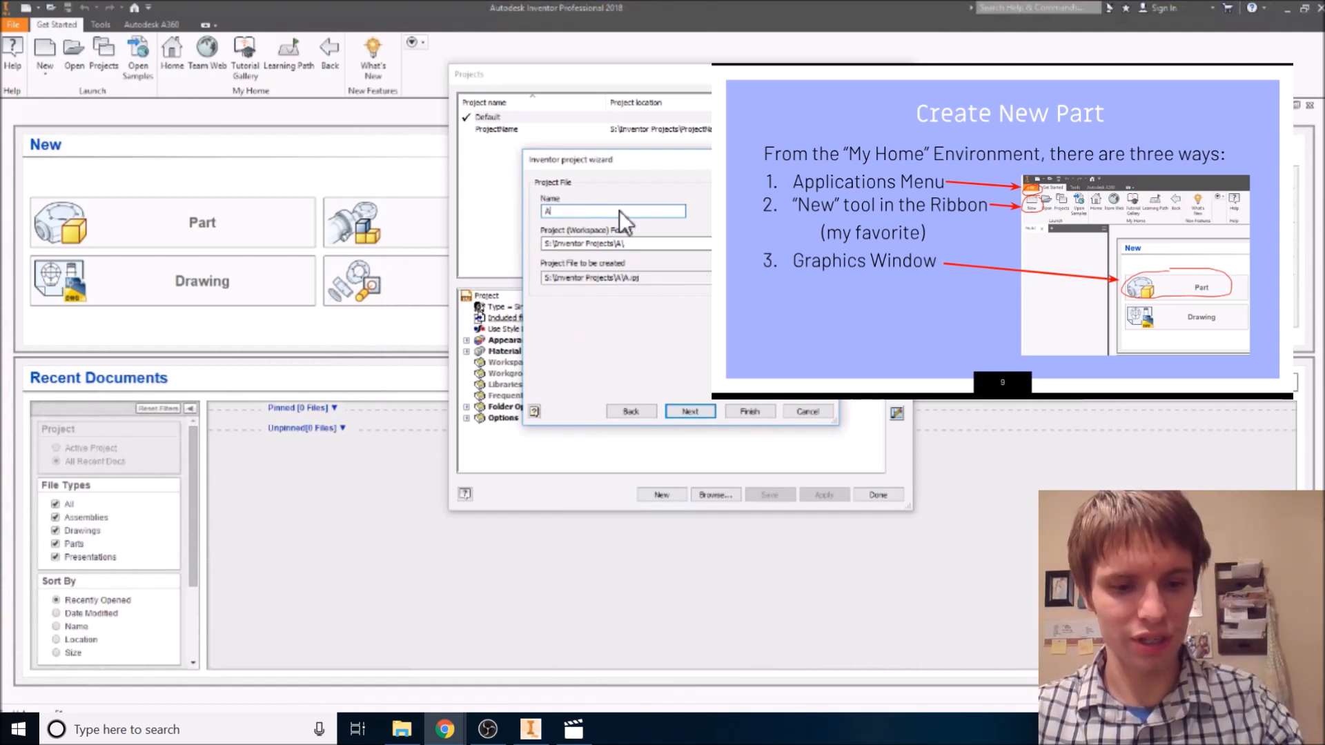
pyautogui.write('4_2')
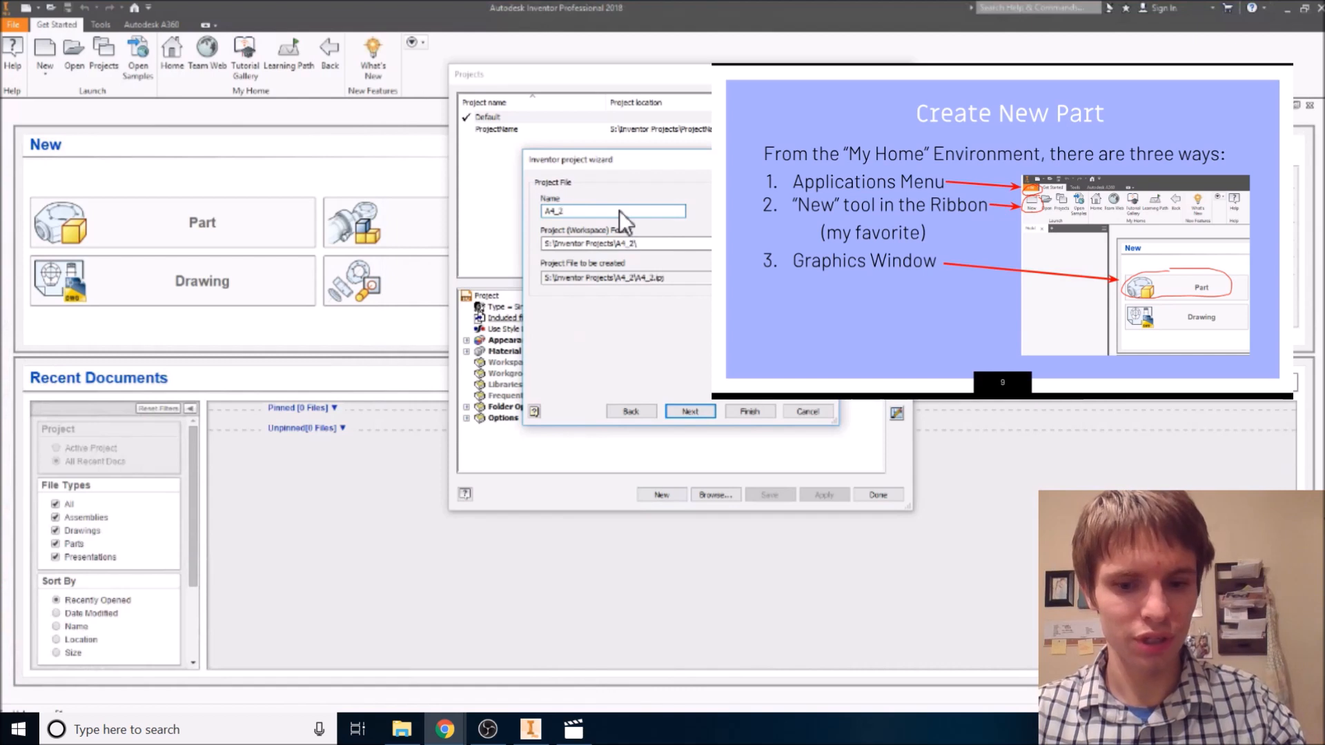
pyautogui.write('_ModelCreation')
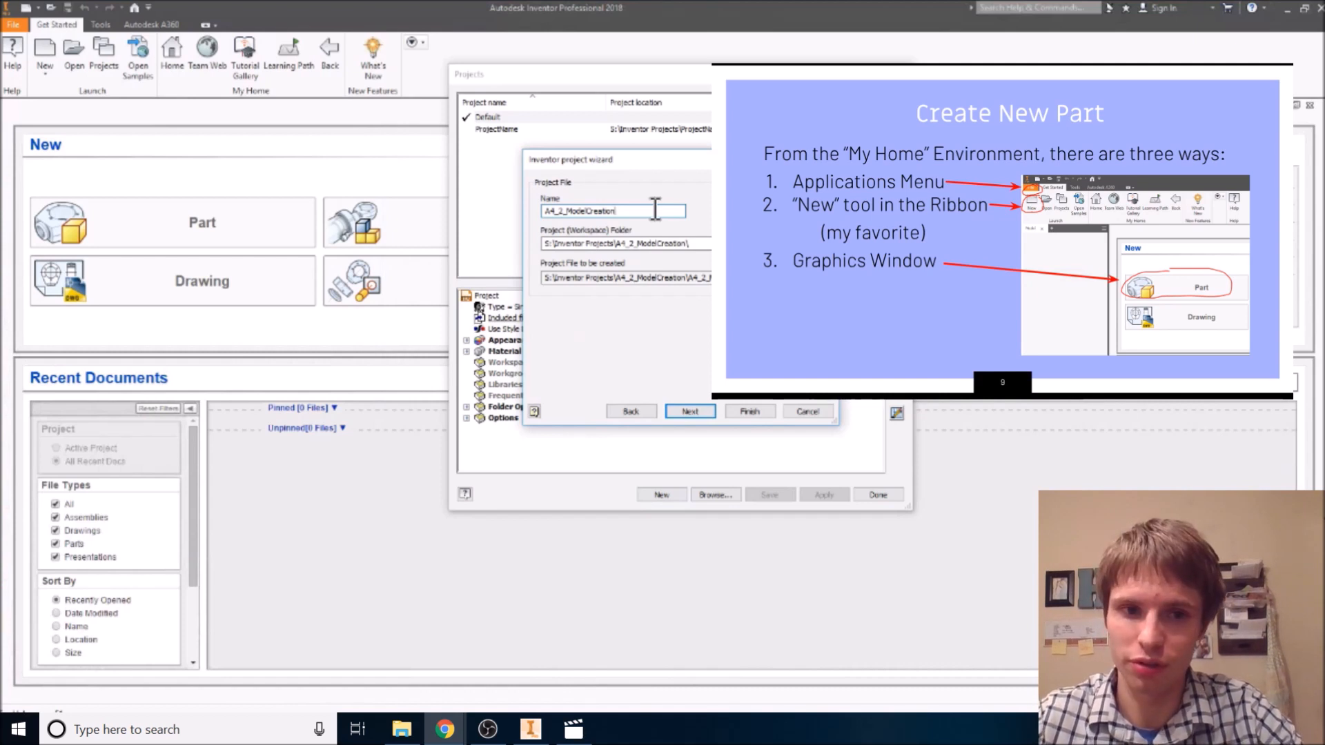
pyautogui.write('_MBH')
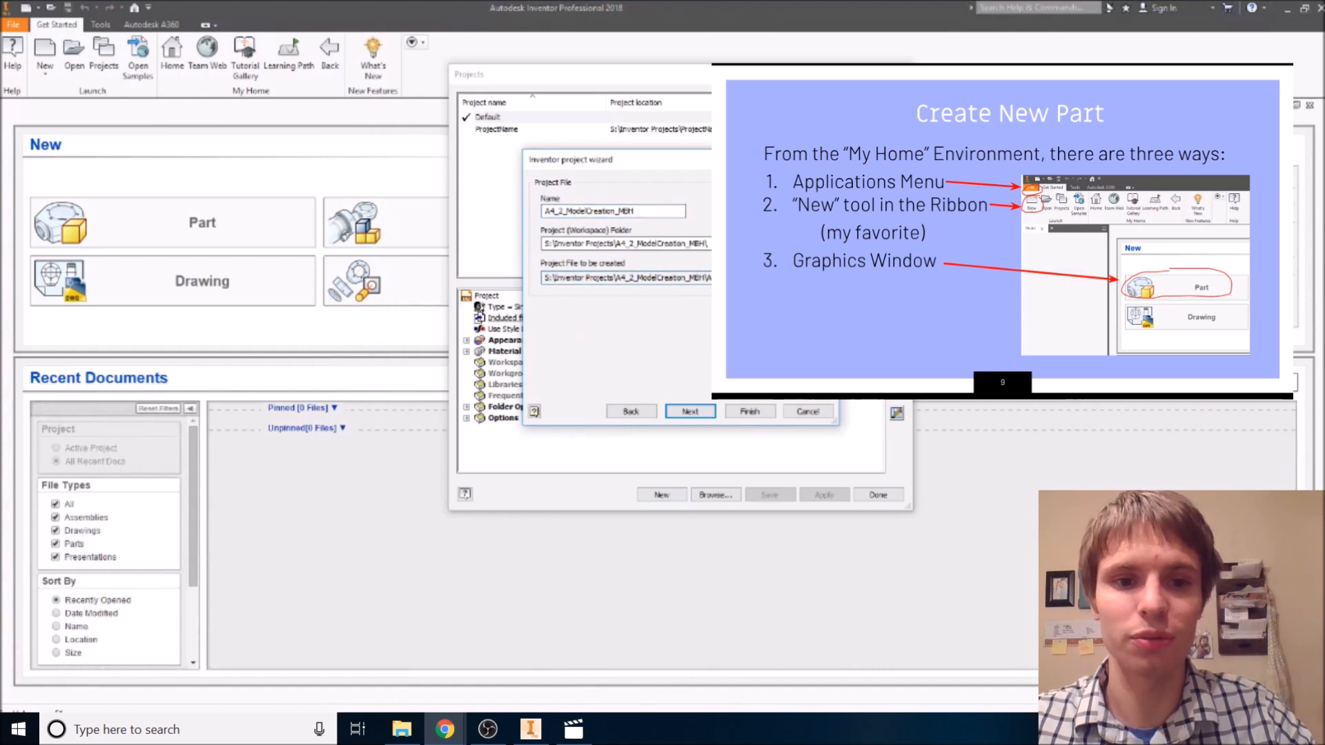
# - Finish the project wizard without adding libraries, allow the project path to be created and close the Projects manager
pyautogui.click(700, 405)
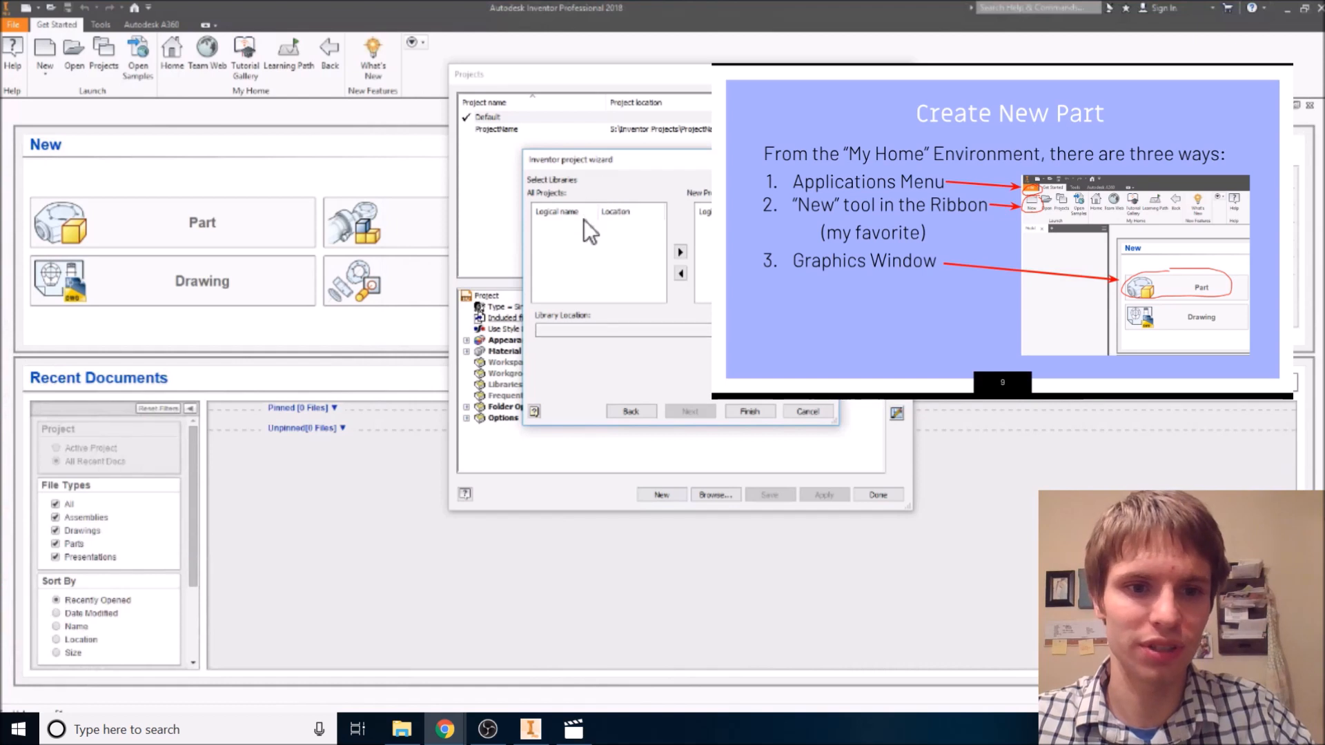
pyautogui.click(755, 407)
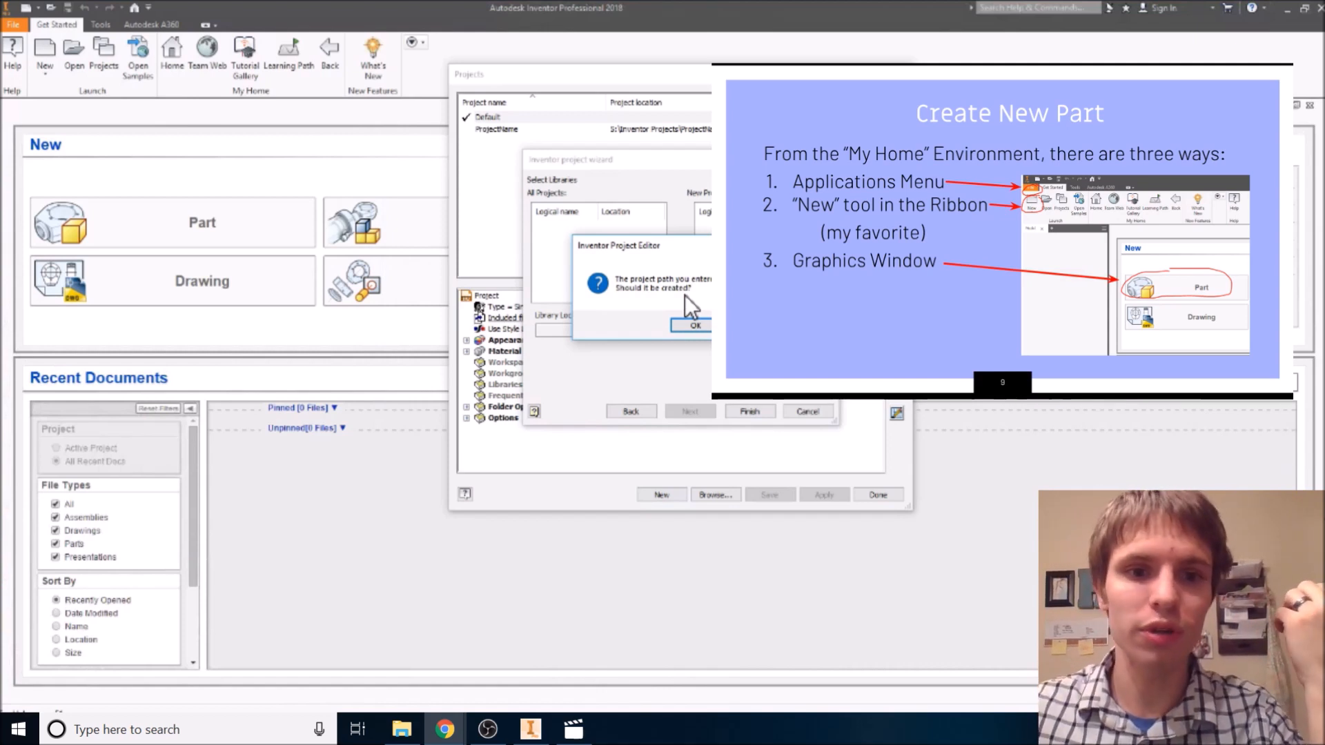
pyautogui.click(677, 329)
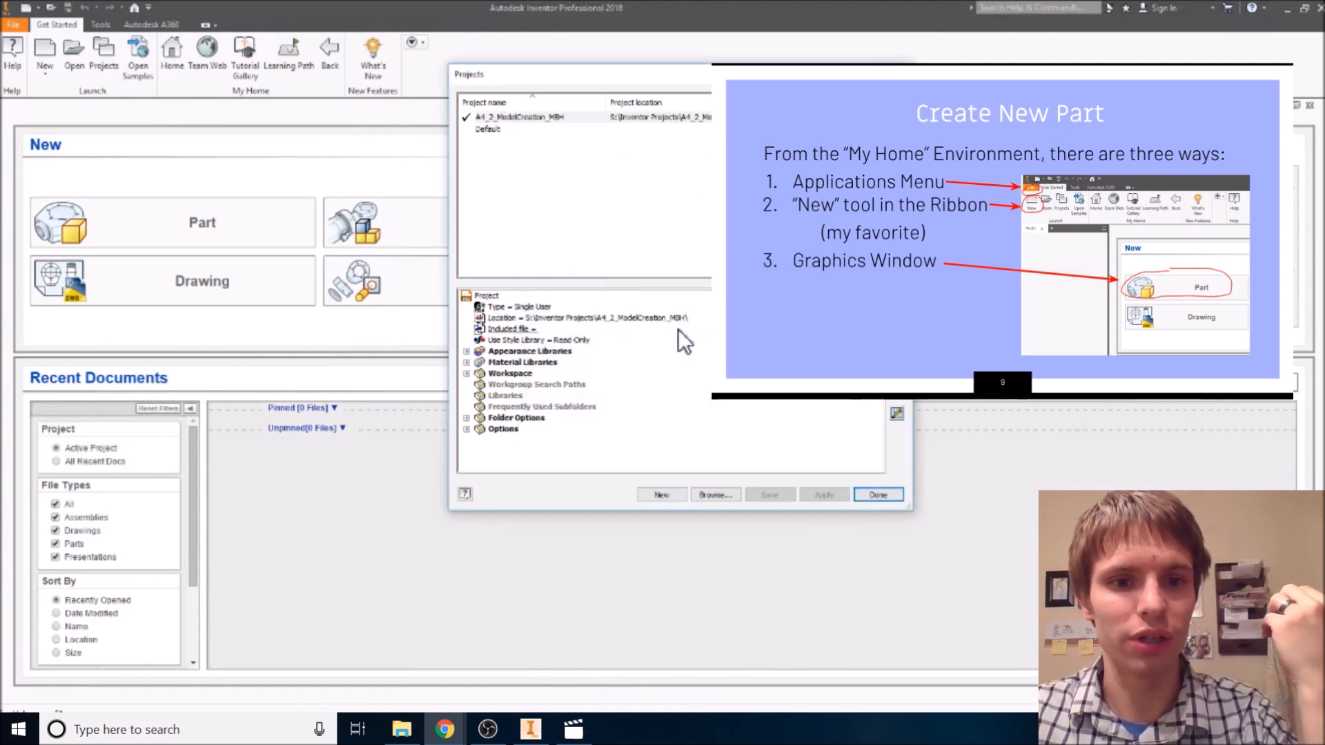
pyautogui.click(877, 495)
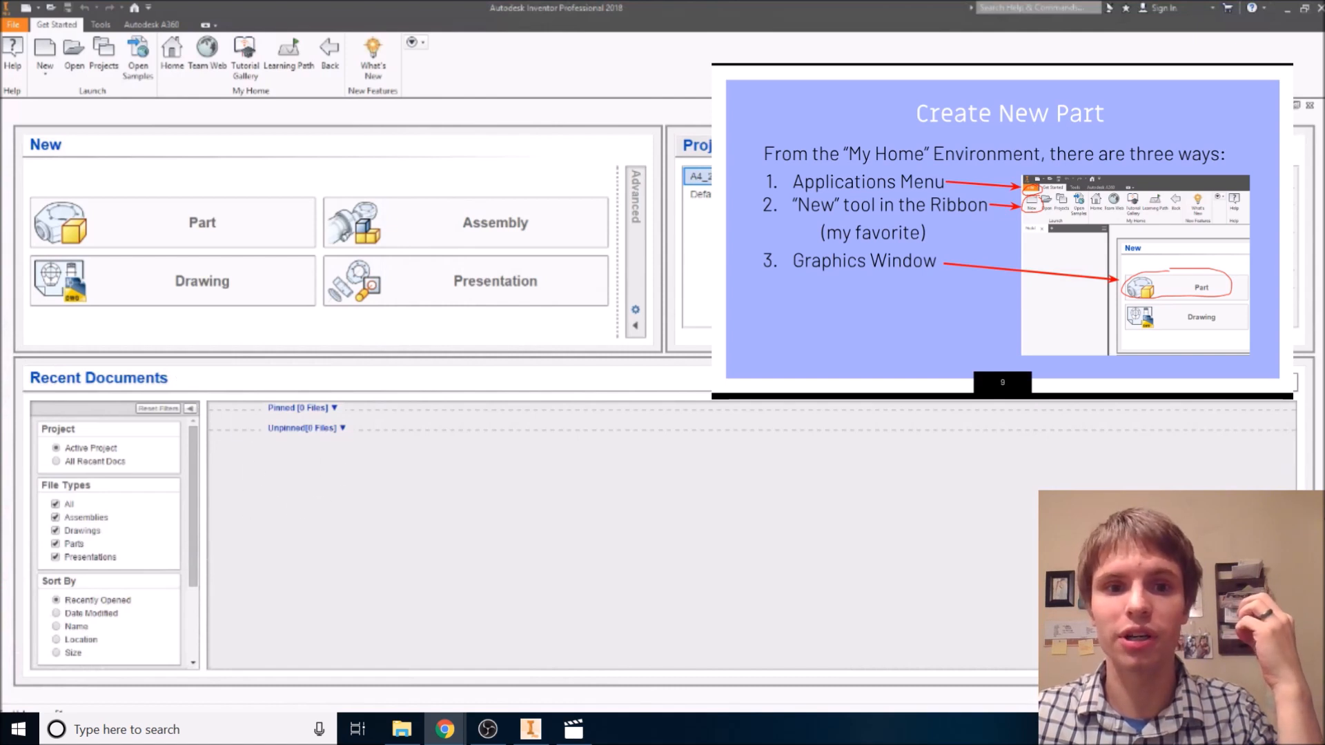
# - Switch the active project between Default and A4_2_ModelCreation_MBH, ending on A4_2_ModelCreation_MBH
pyautogui.click(718, 195)
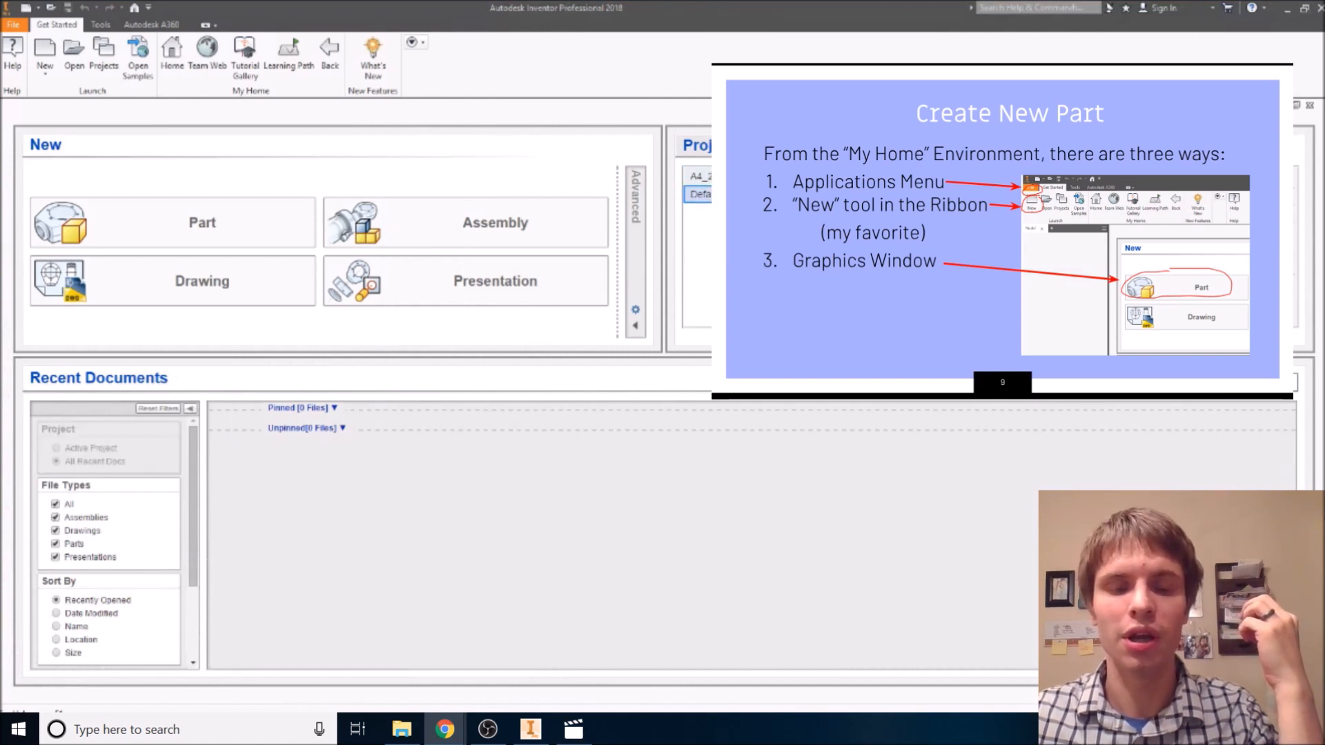
pyautogui.click(717, 176)
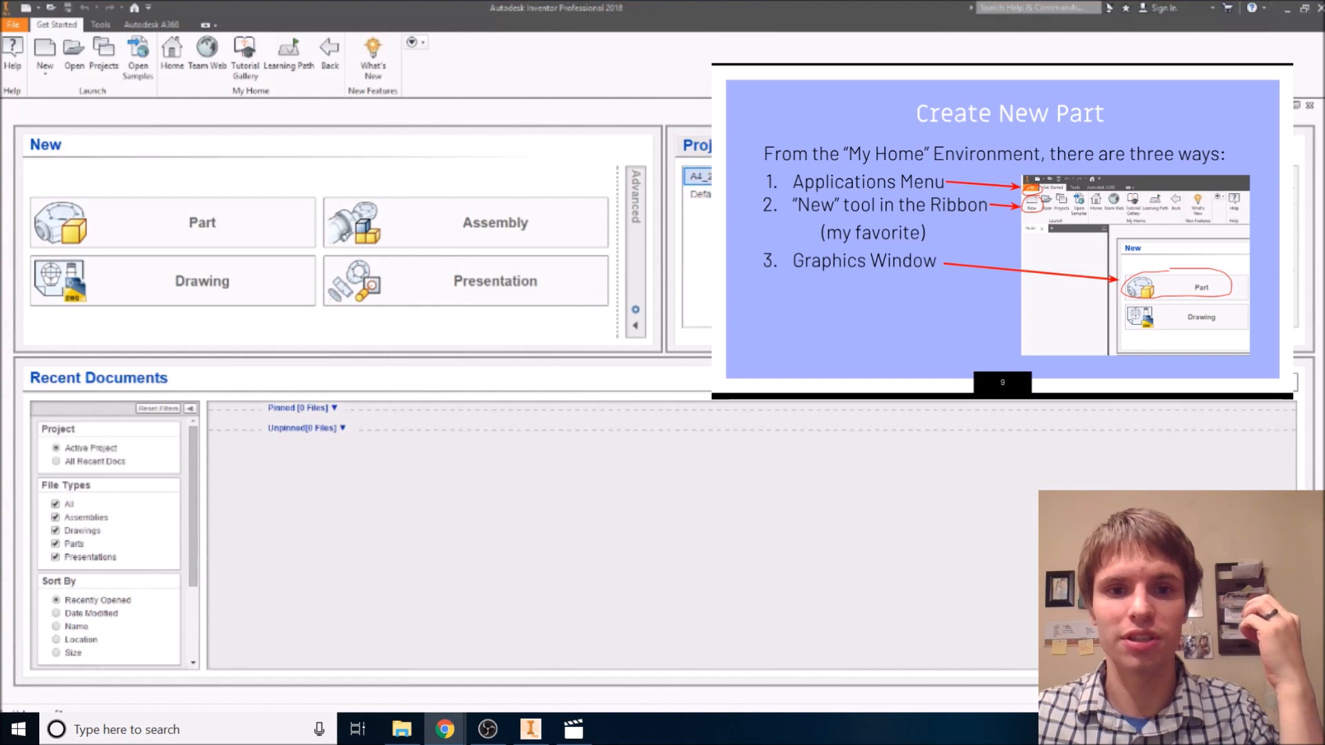
pyautogui.click(718, 194)
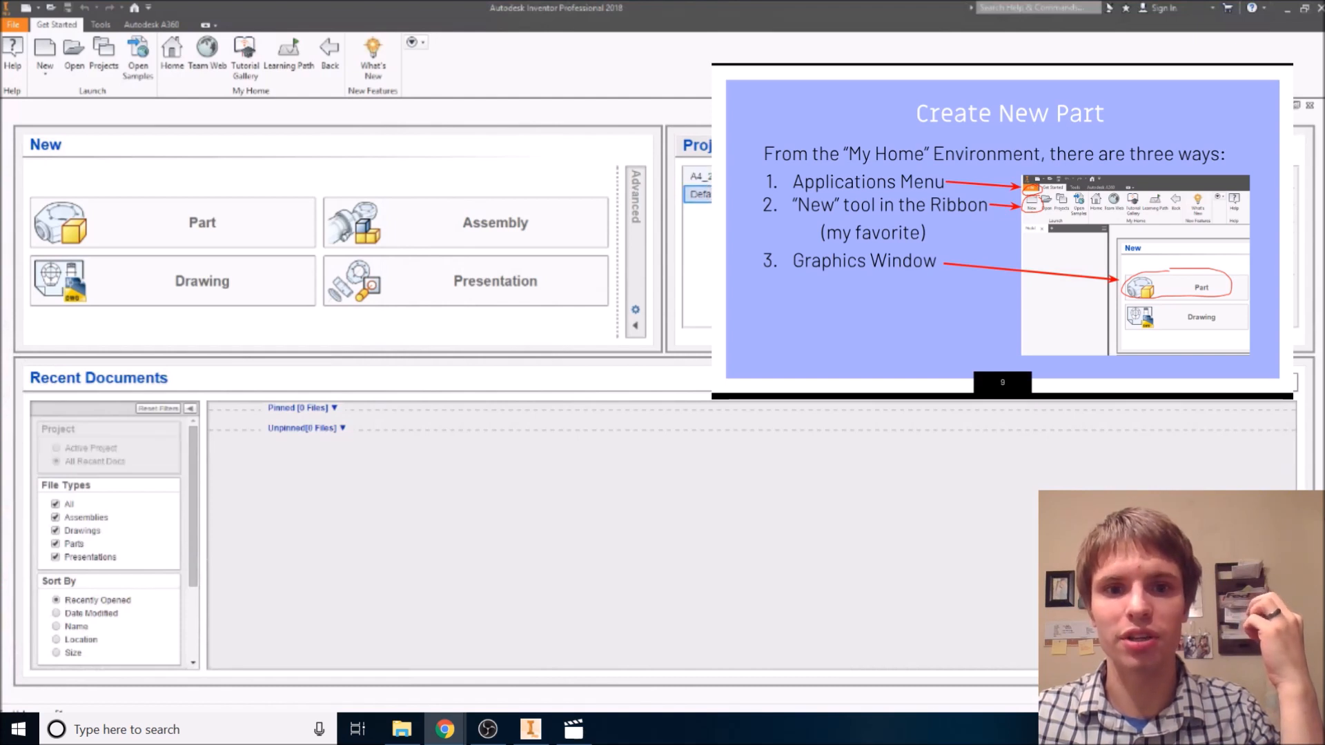
pyautogui.click(718, 176)
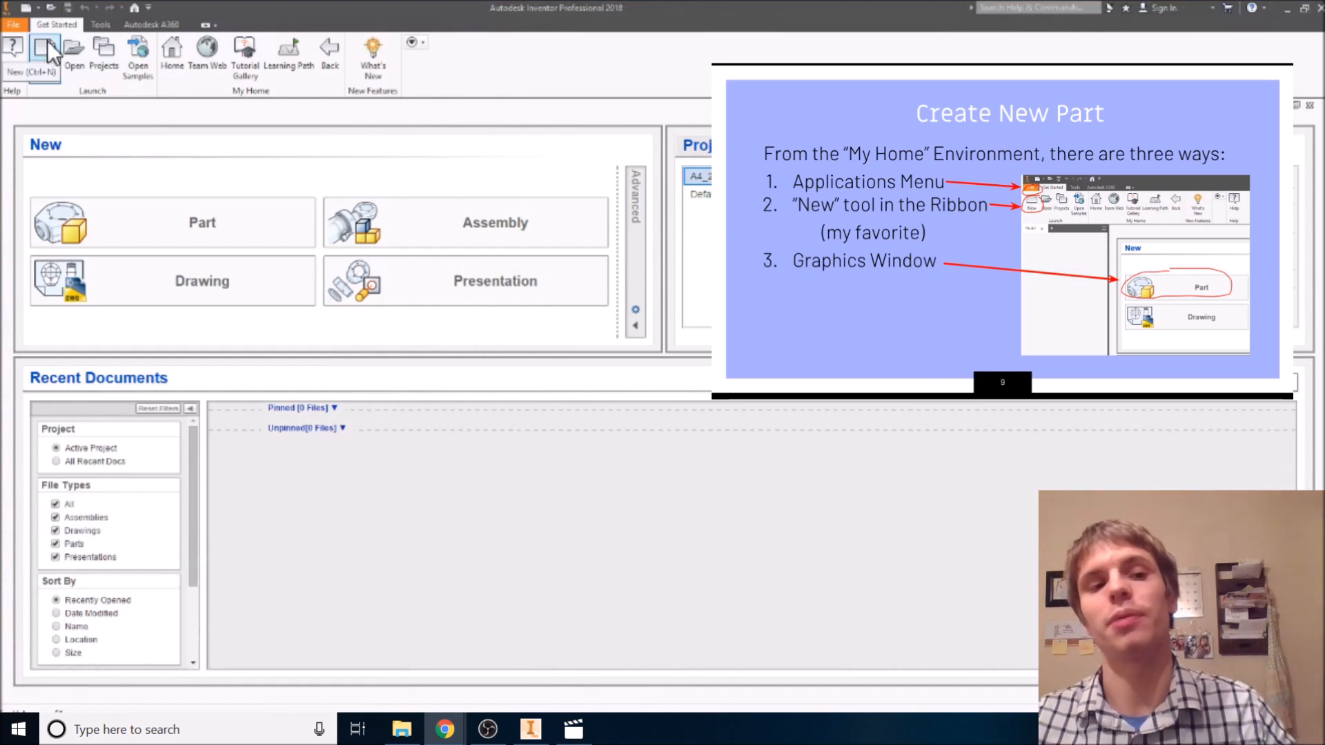
pyautogui.click(14, 24)
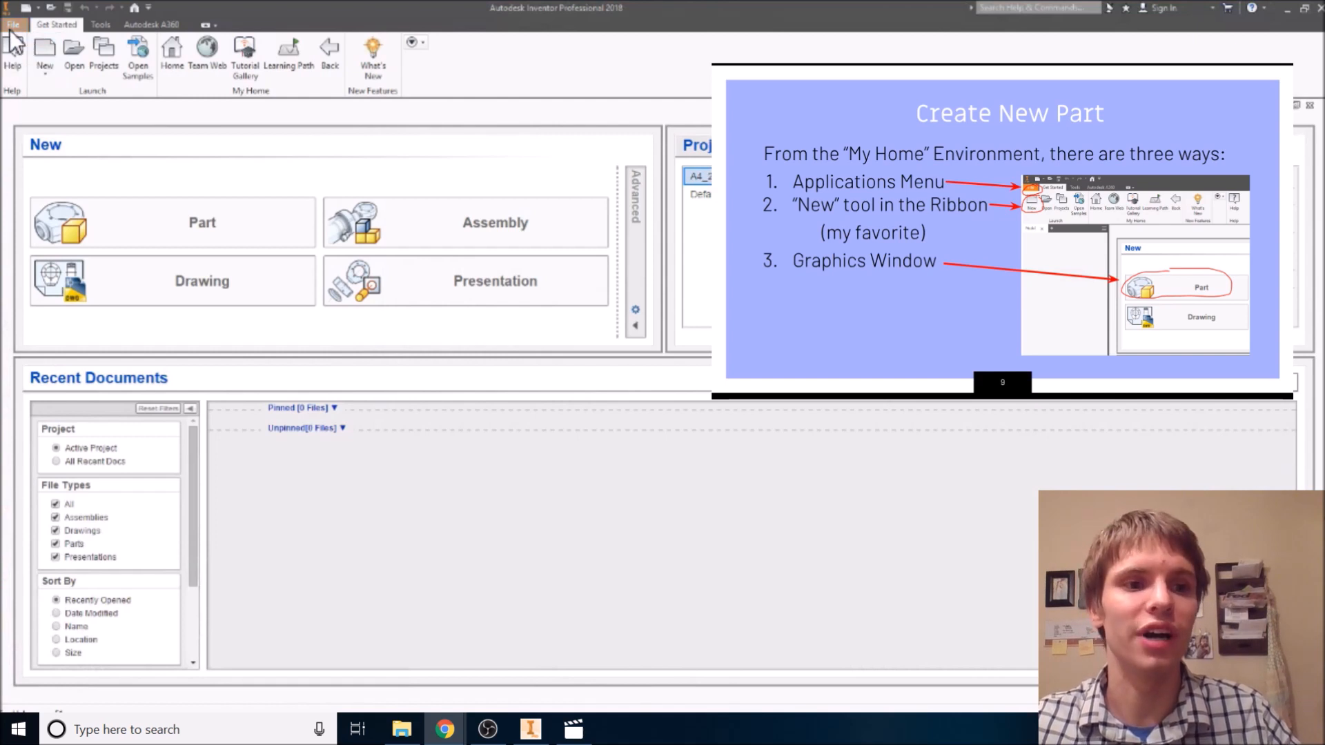
pyautogui.moveTo(41, 74)
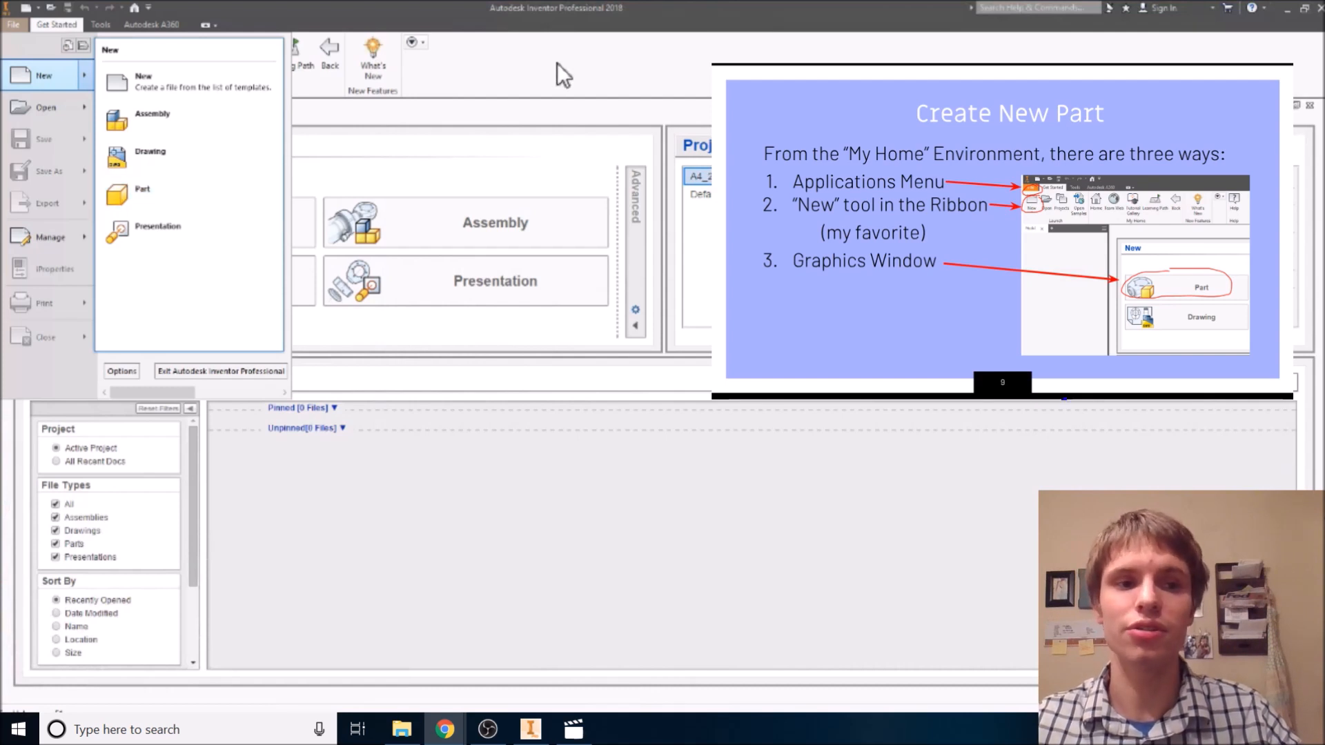
pyautogui.click(395, 123)
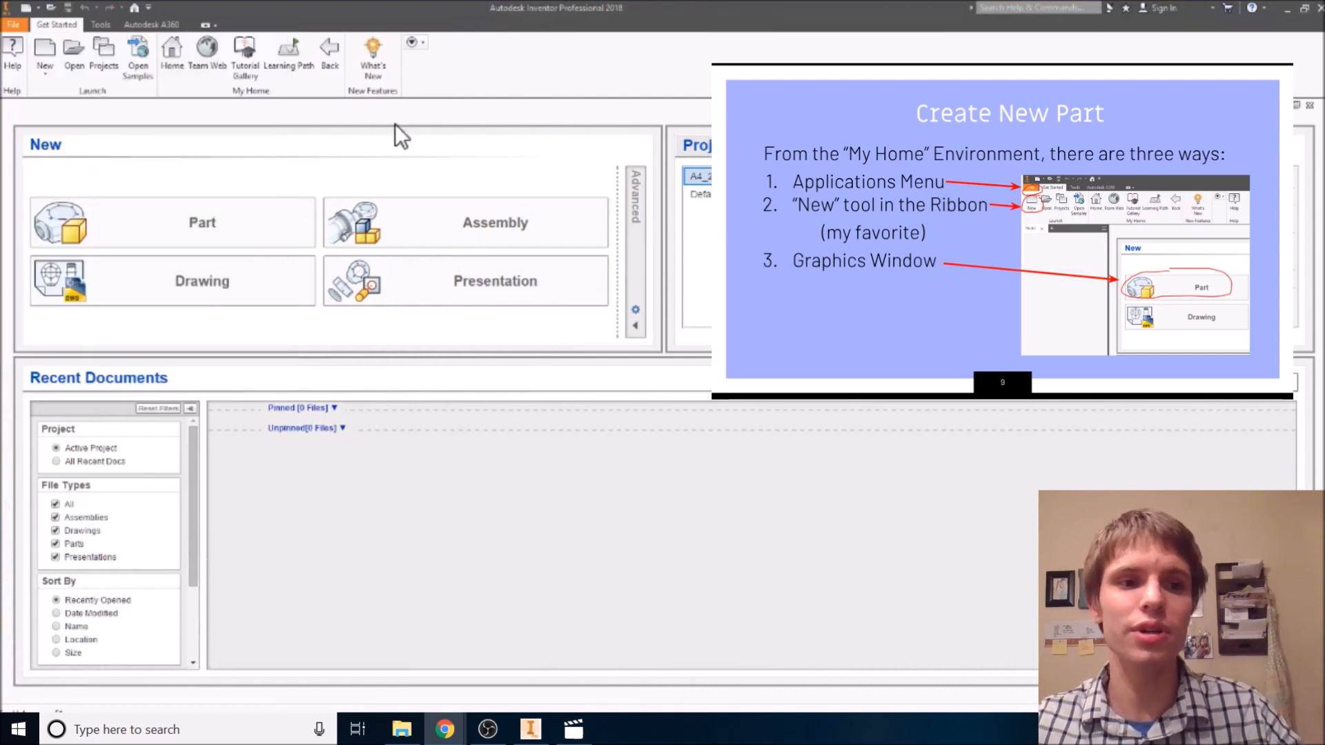
# - Create a new part from the English template Standard (in).ipt in the A4_2_ModelCreation_MBH project
pyautogui.click(40, 53)
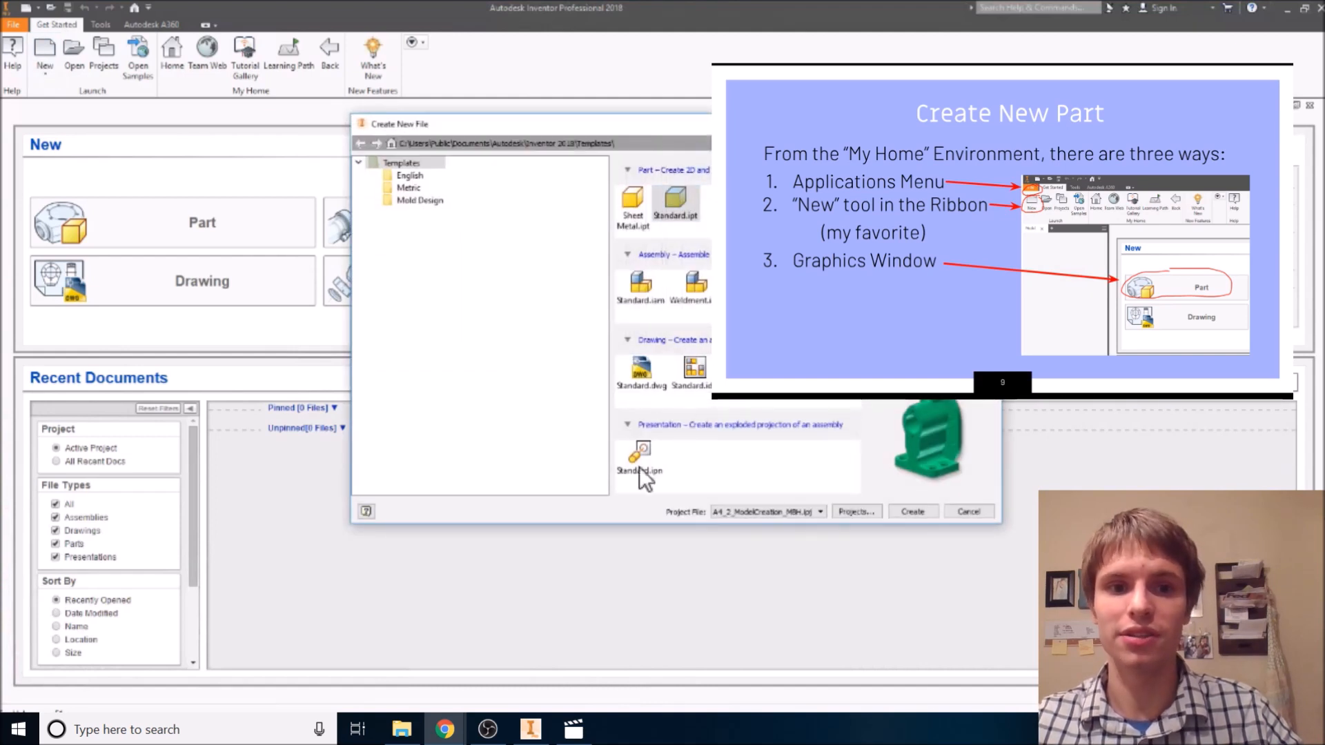
pyautogui.click(643, 197)
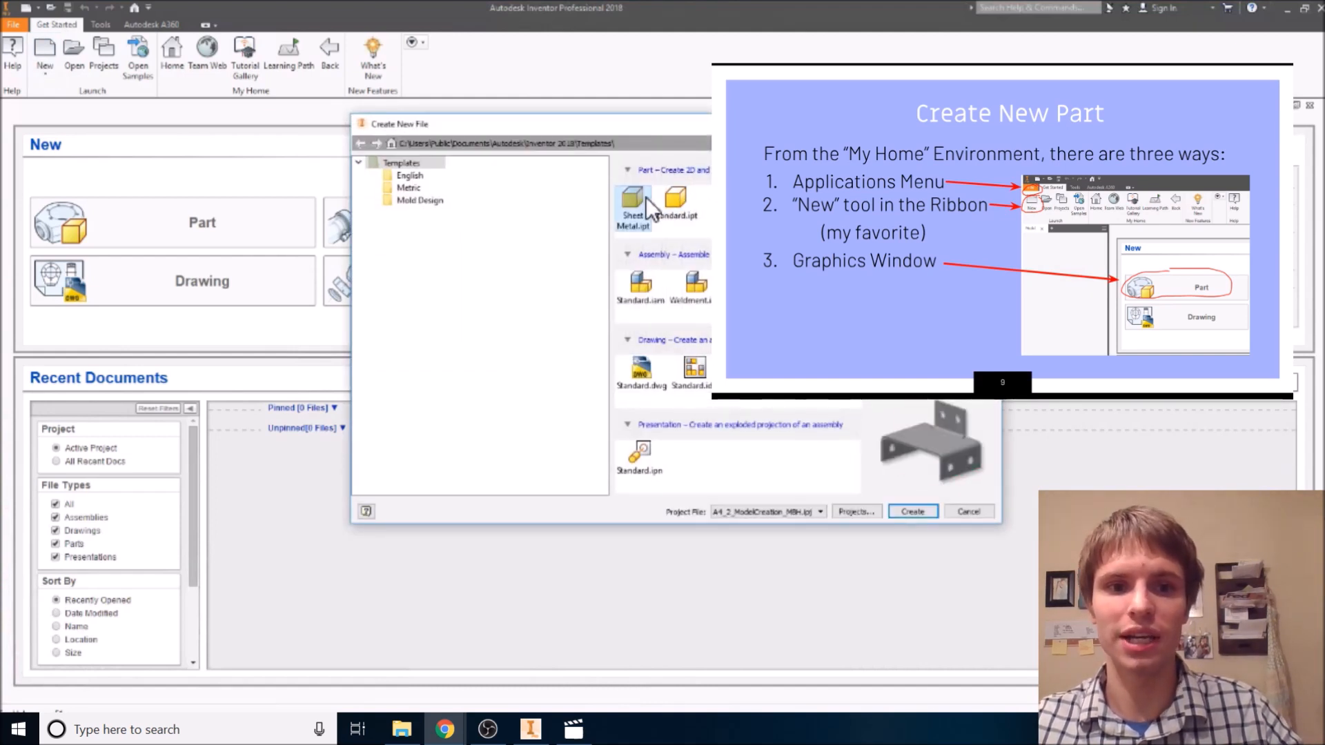
pyautogui.click(688, 196)
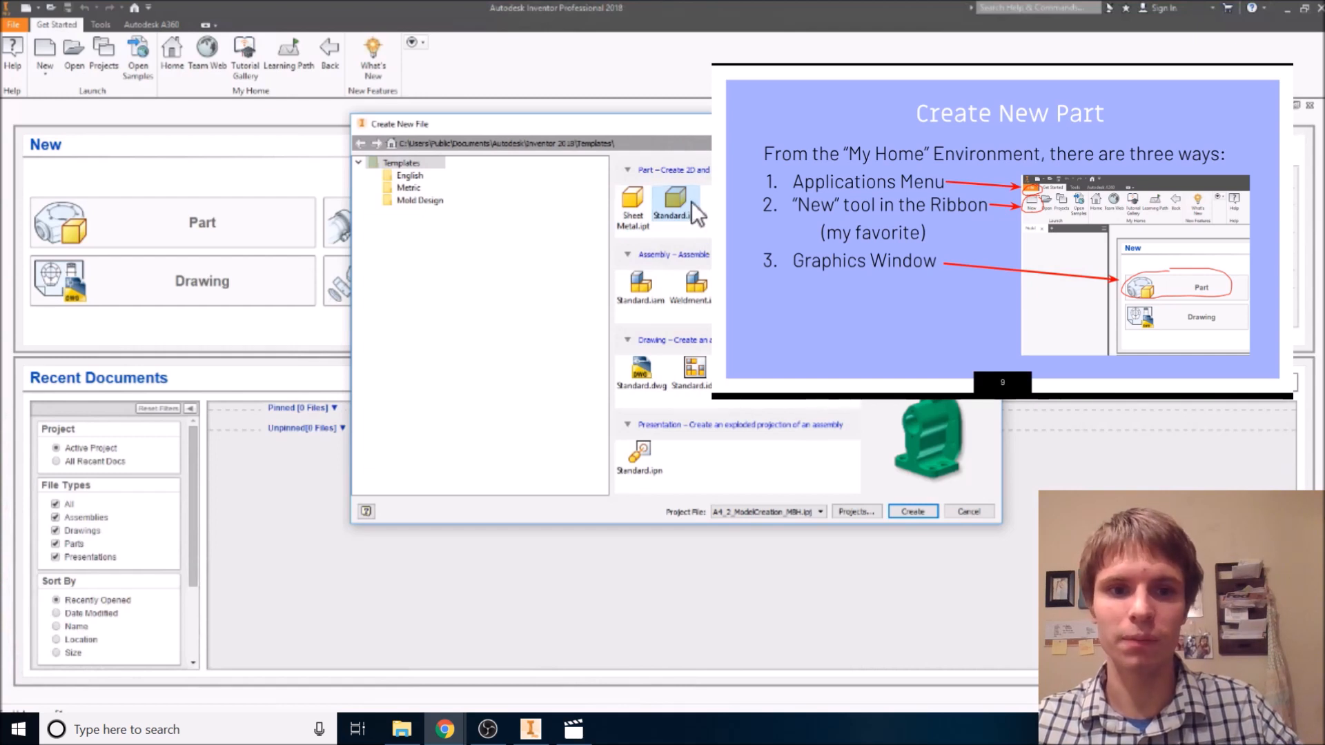
pyautogui.click(407, 189)
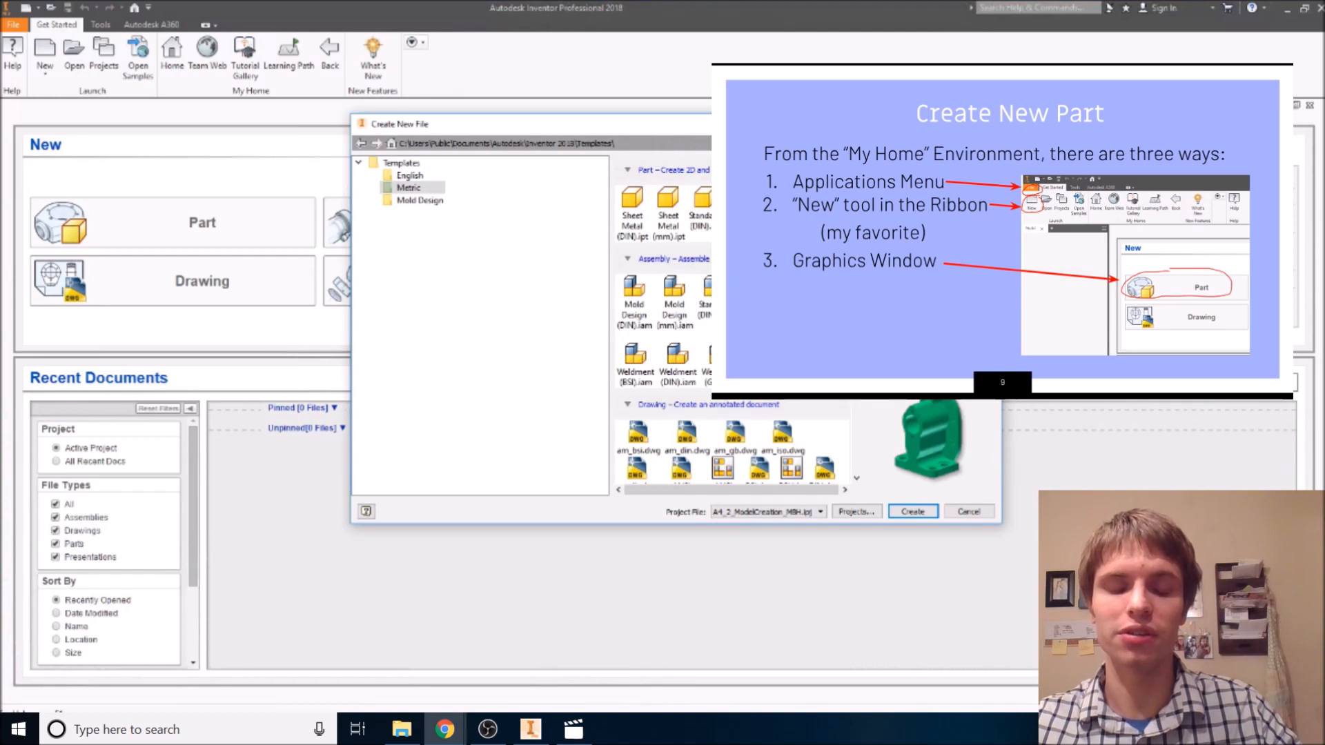
pyautogui.click(408, 177)
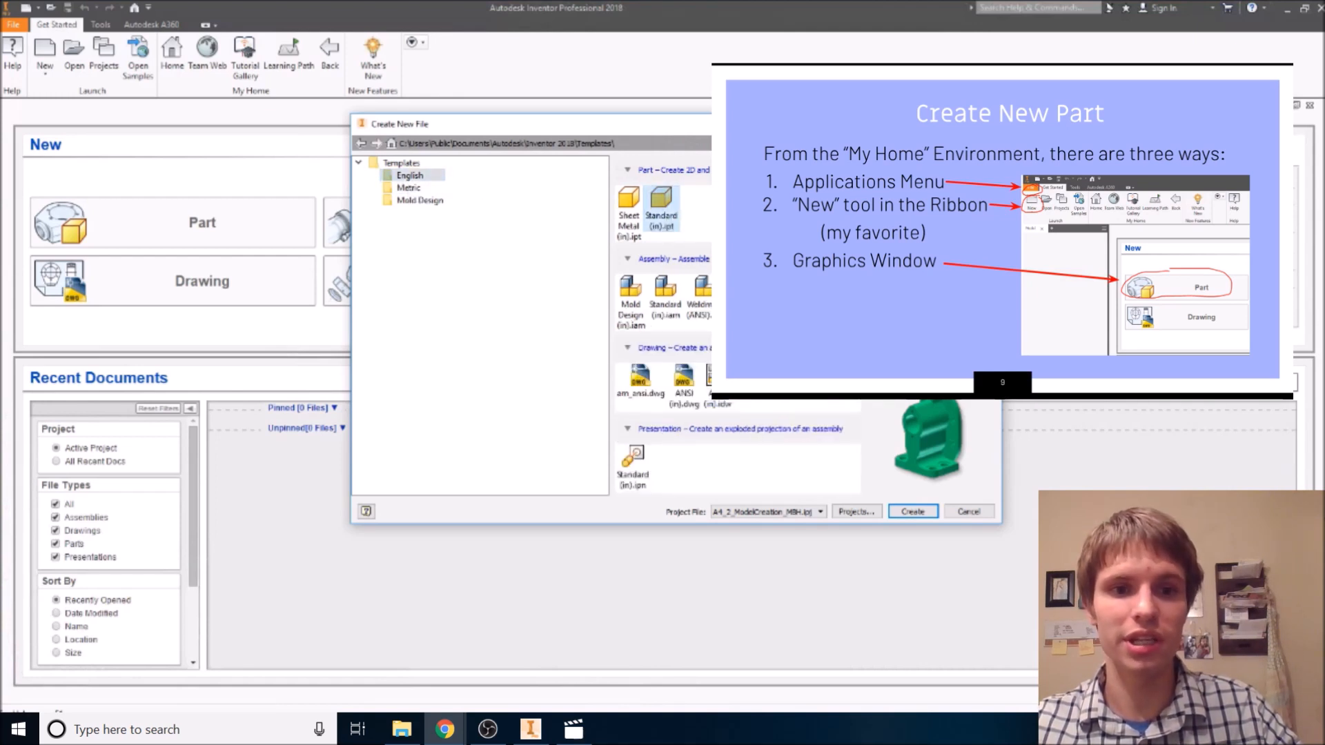
pyautogui.click(913, 512)
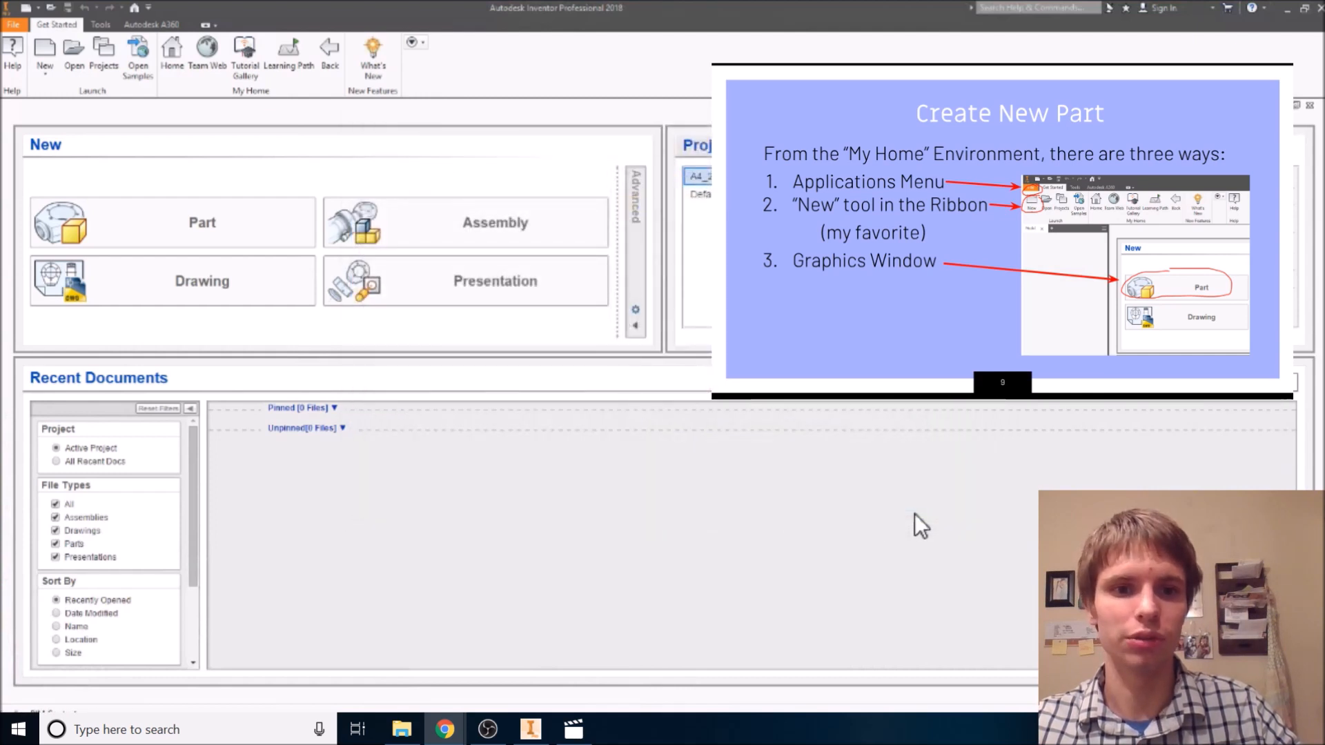
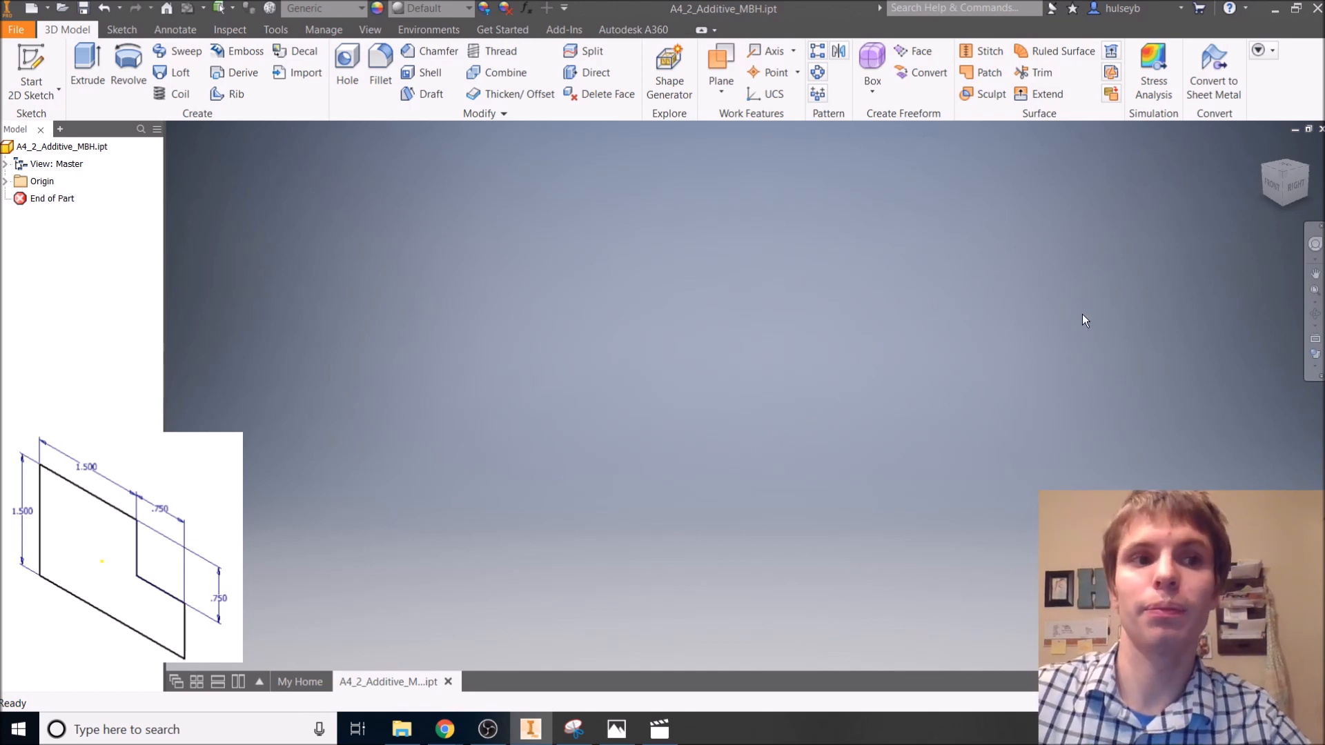
# - Start a new 2D sketch on the front origin plane of the part A4_2_Additive_MBH
pyautogui.click(40, 53)
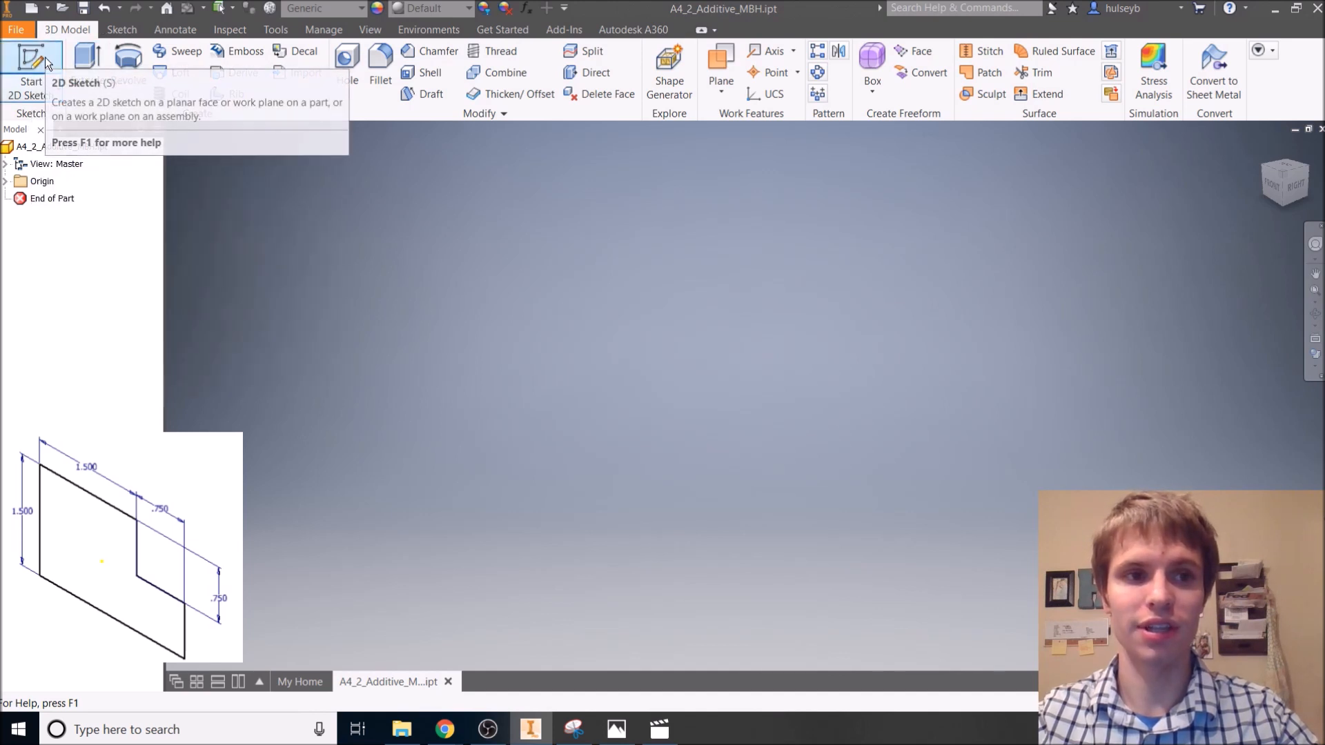
pyautogui.click(44, 57)
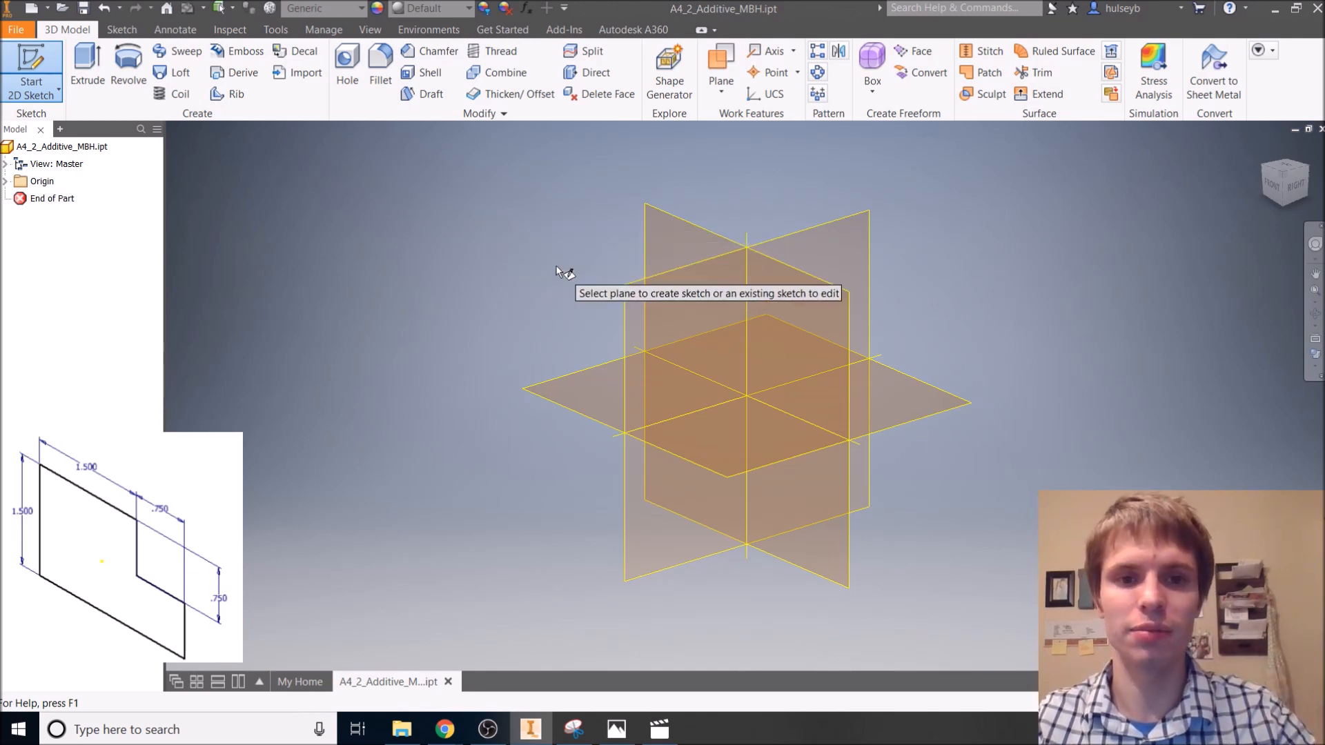
pyautogui.click(666, 238)
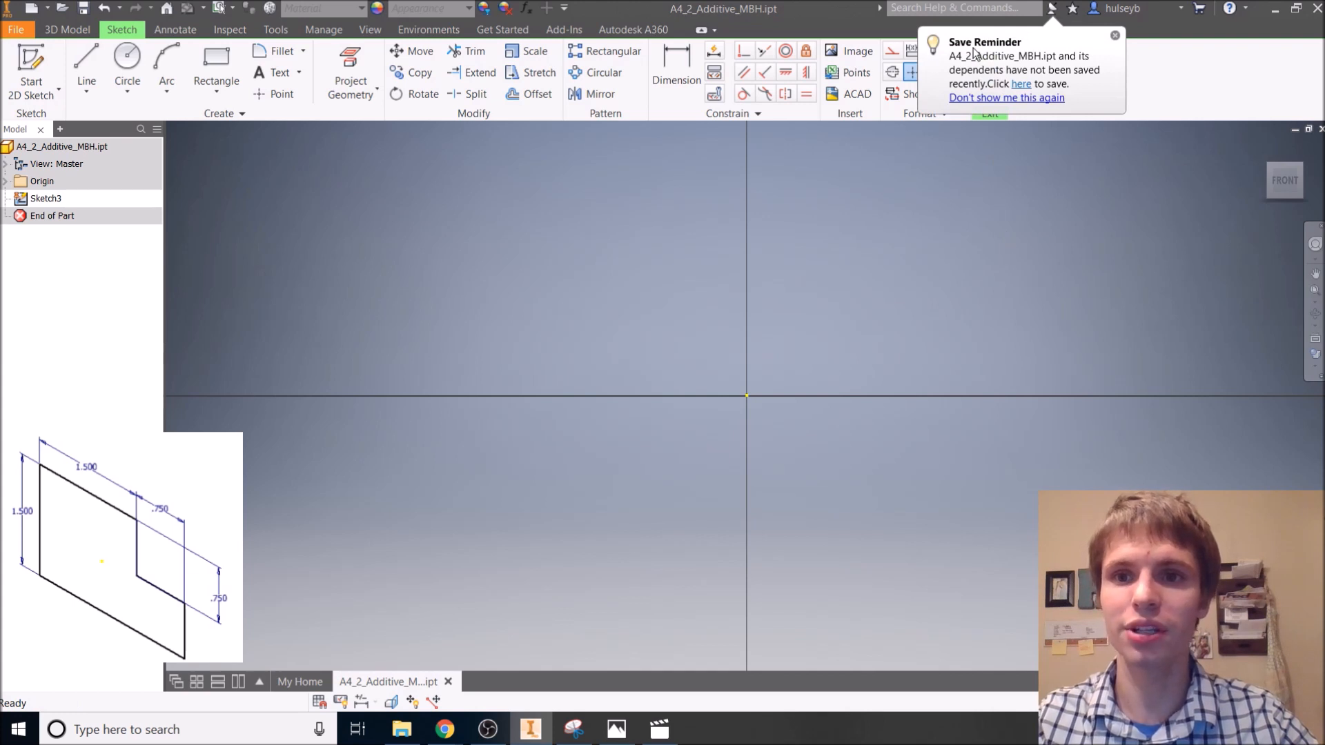
# - Decline saving to stay in the sketch and draw a rectangle about 0.82 by 0.48 in, up and right from the origin
pyautogui.click(1021, 83)
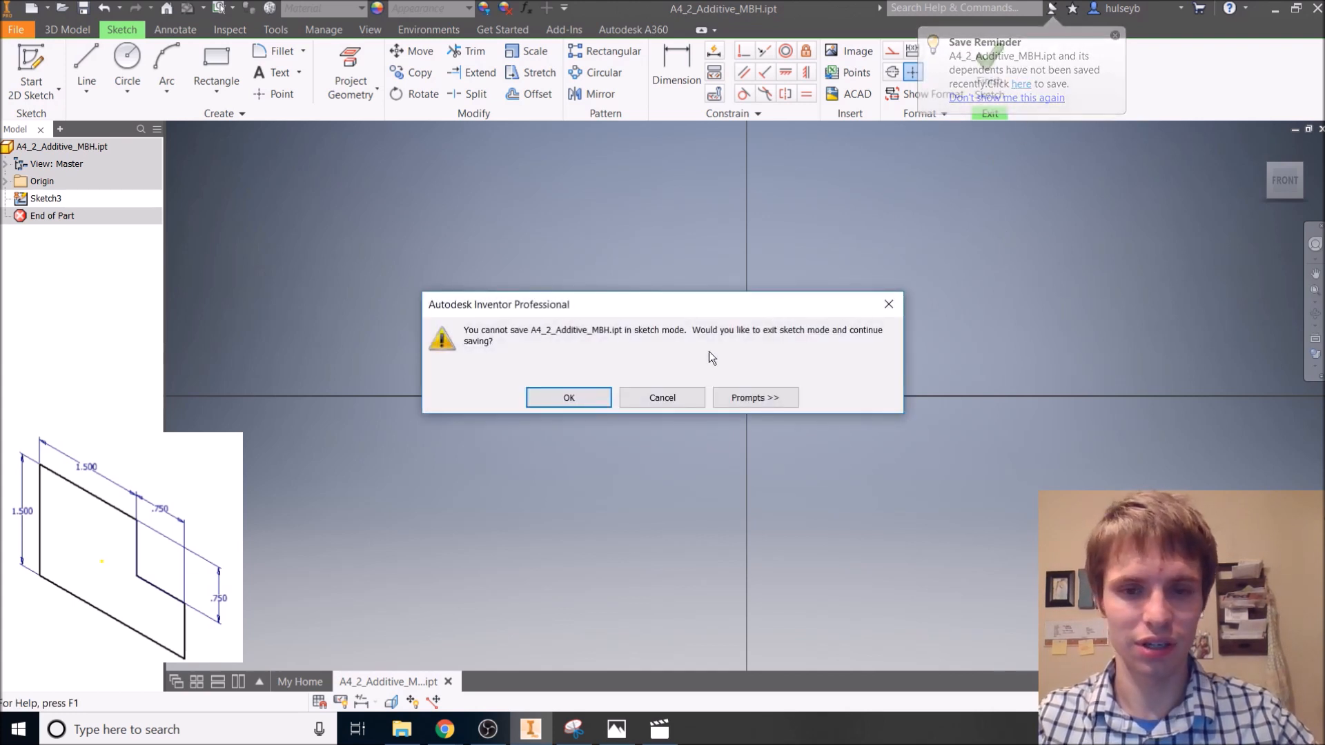
pyautogui.click(650, 399)
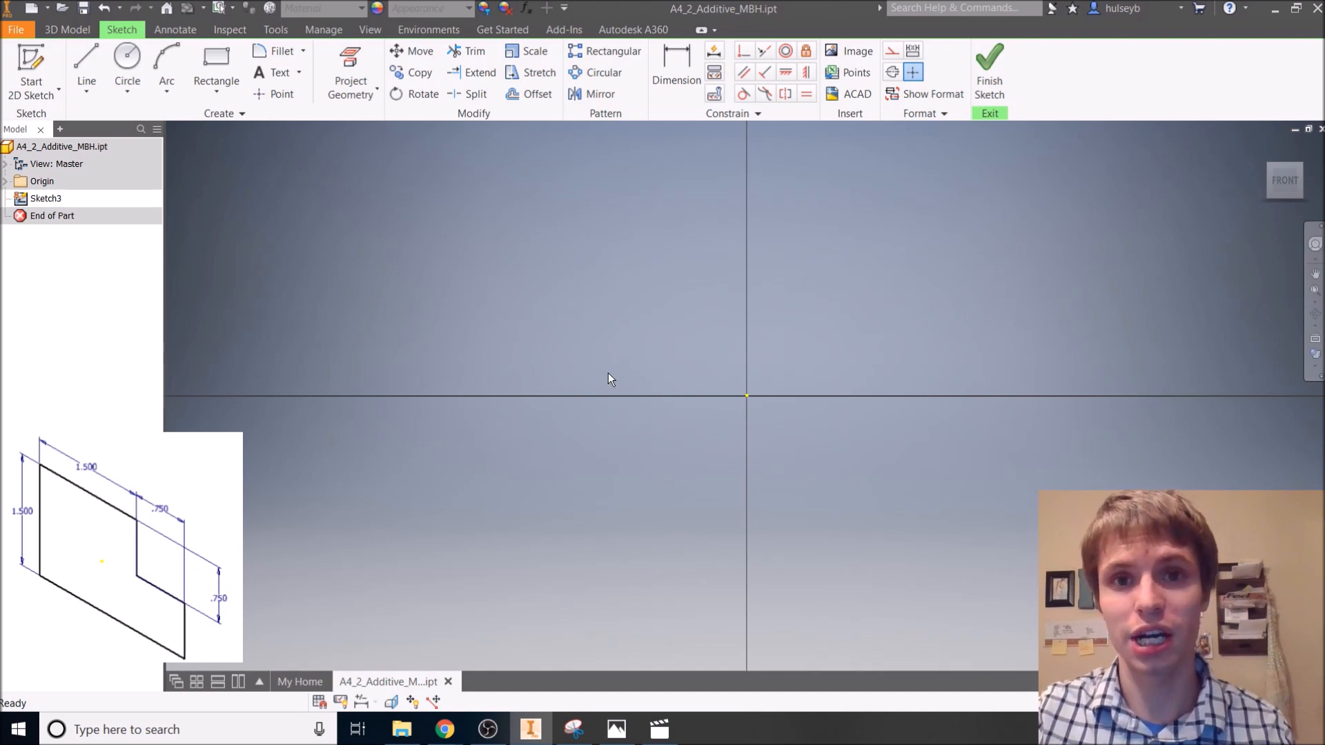
pyautogui.click(223, 65)
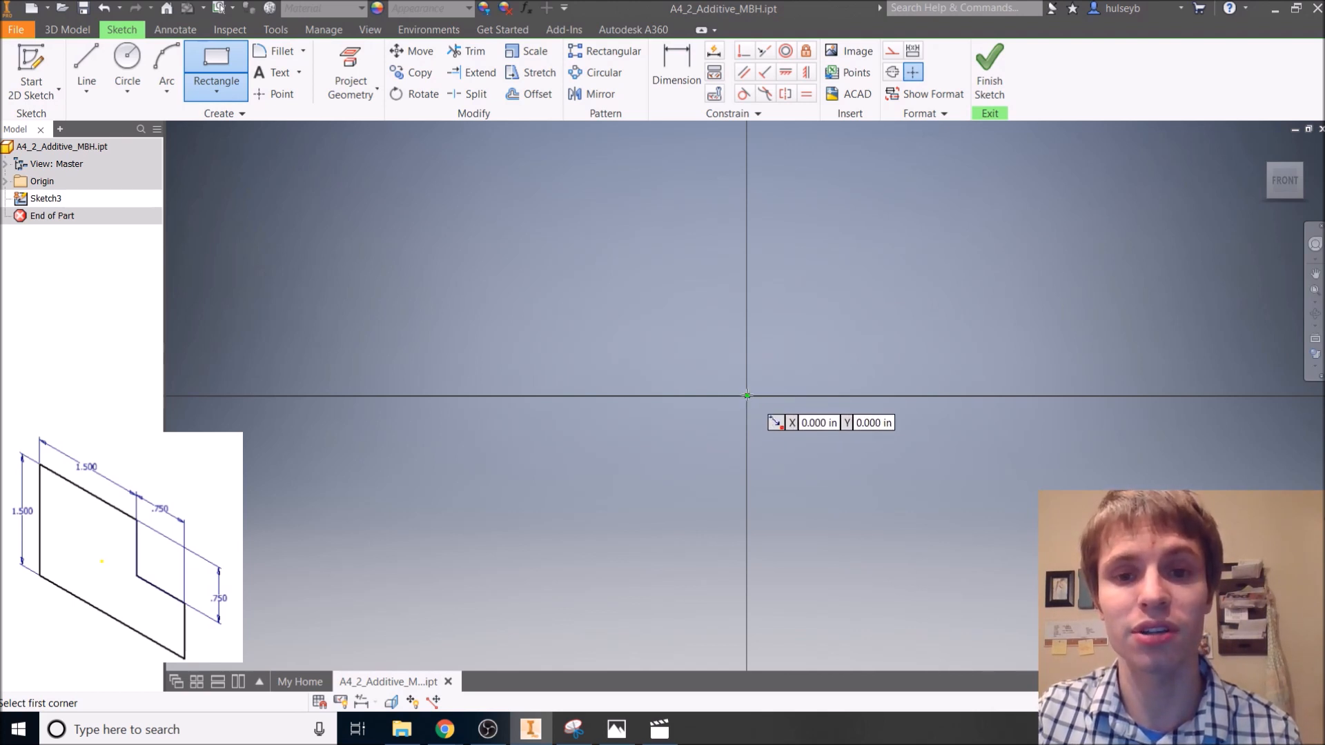
pyautogui.click(747, 395)
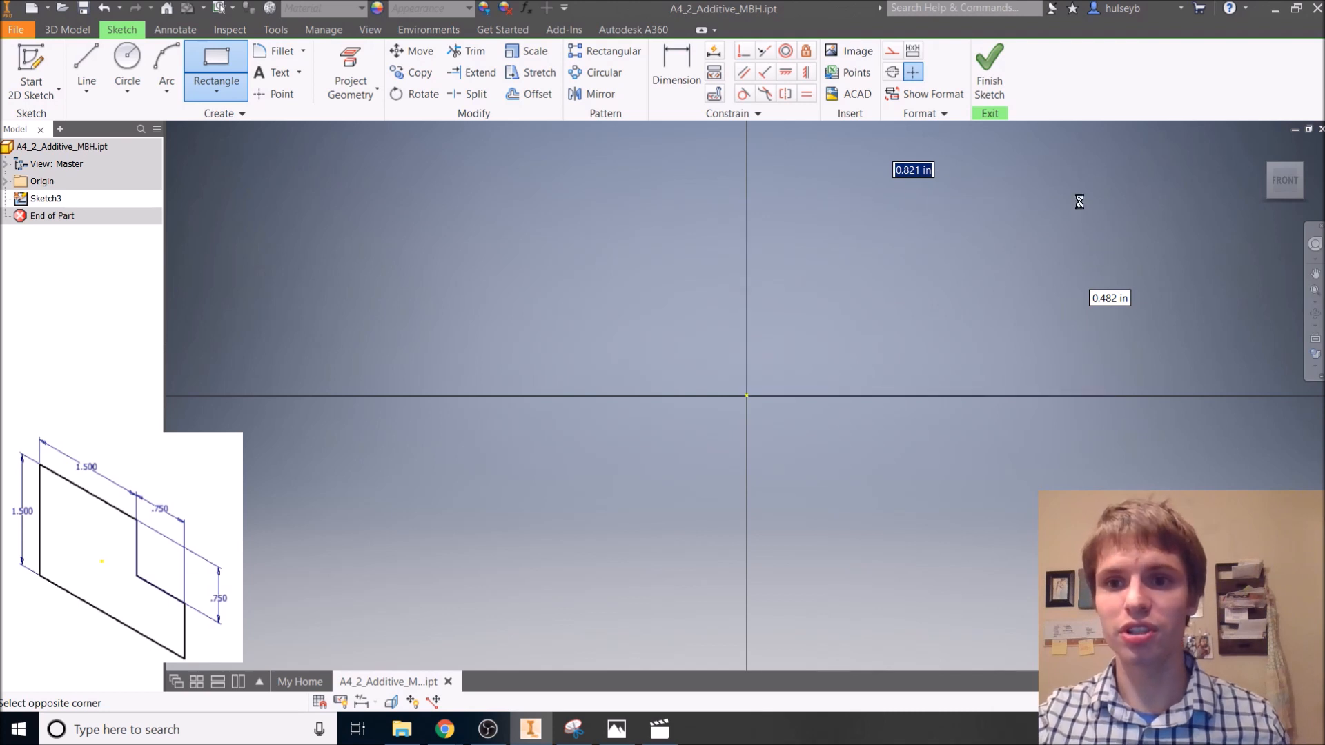
pyautogui.click(1079, 201)
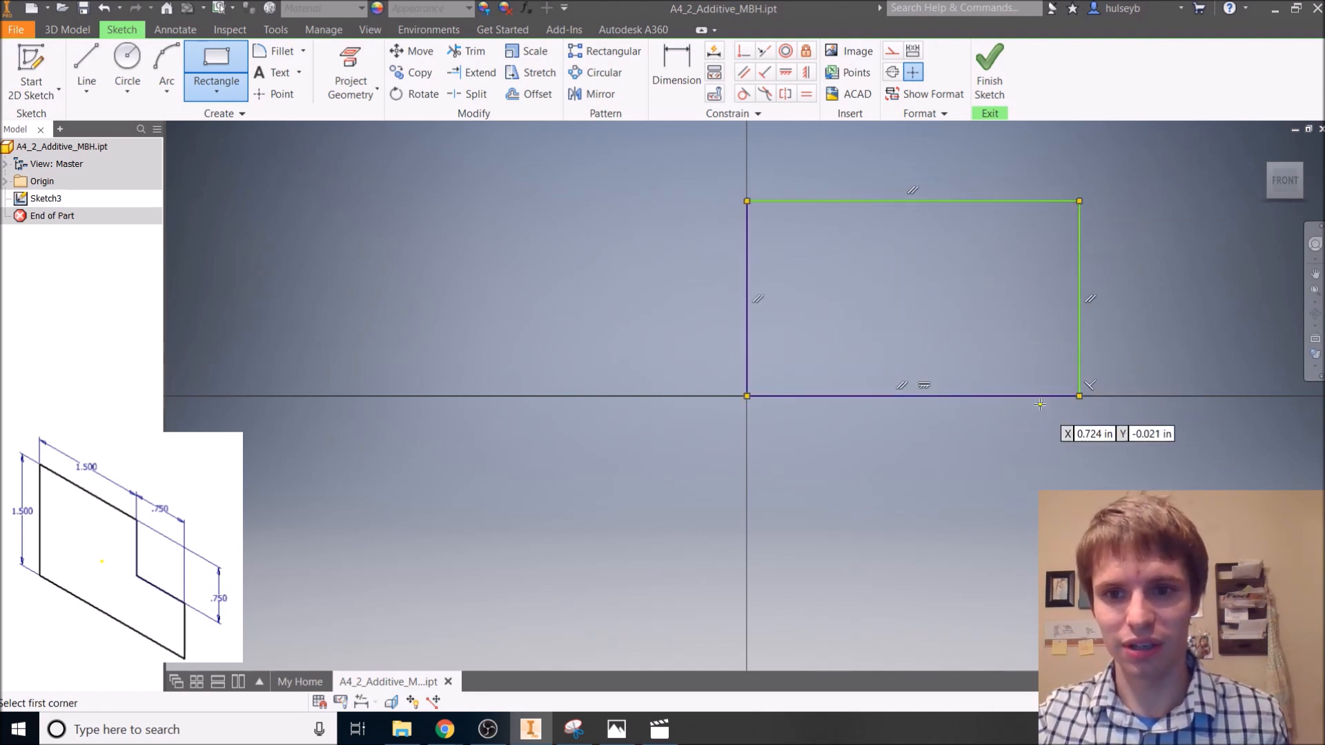
# - Draw a smaller second rectangle outward from the first one's lower-right corner on the same baseline and end the rectangle command
pyautogui.click(1079, 396)
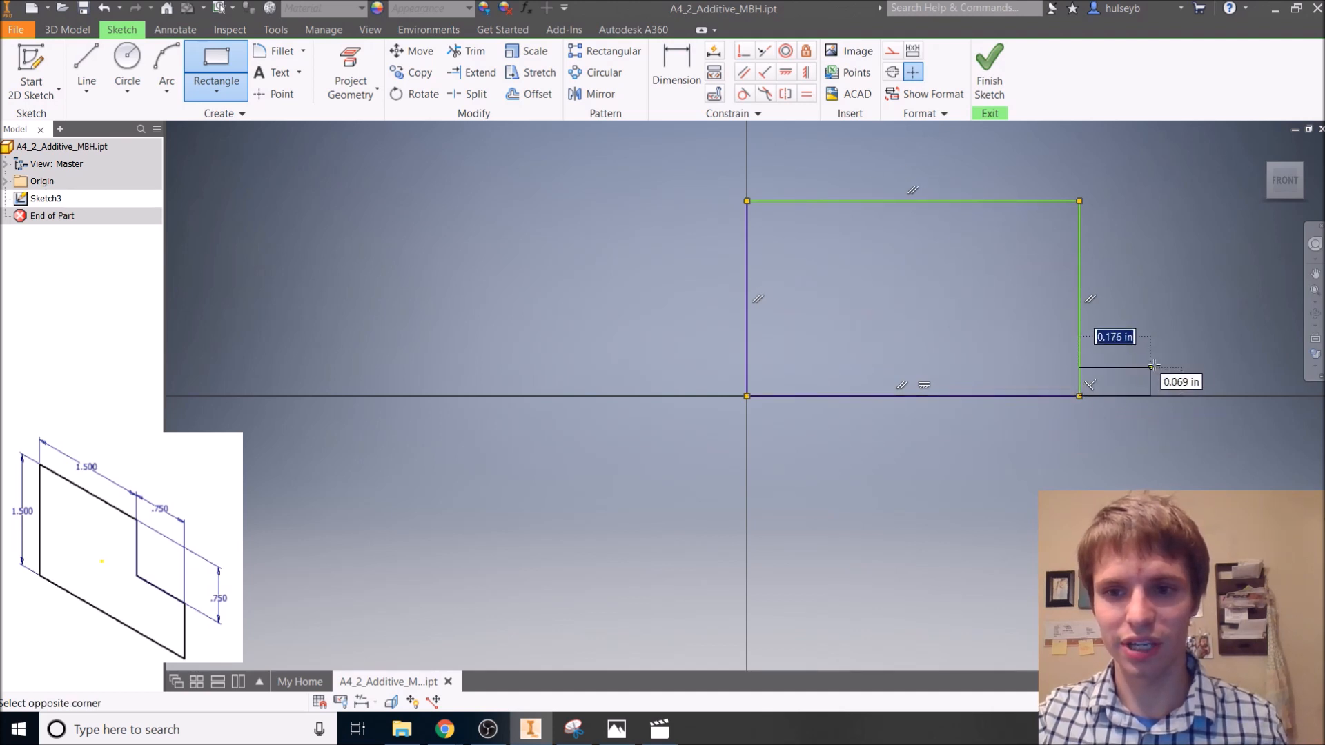
pyautogui.click(1235, 290)
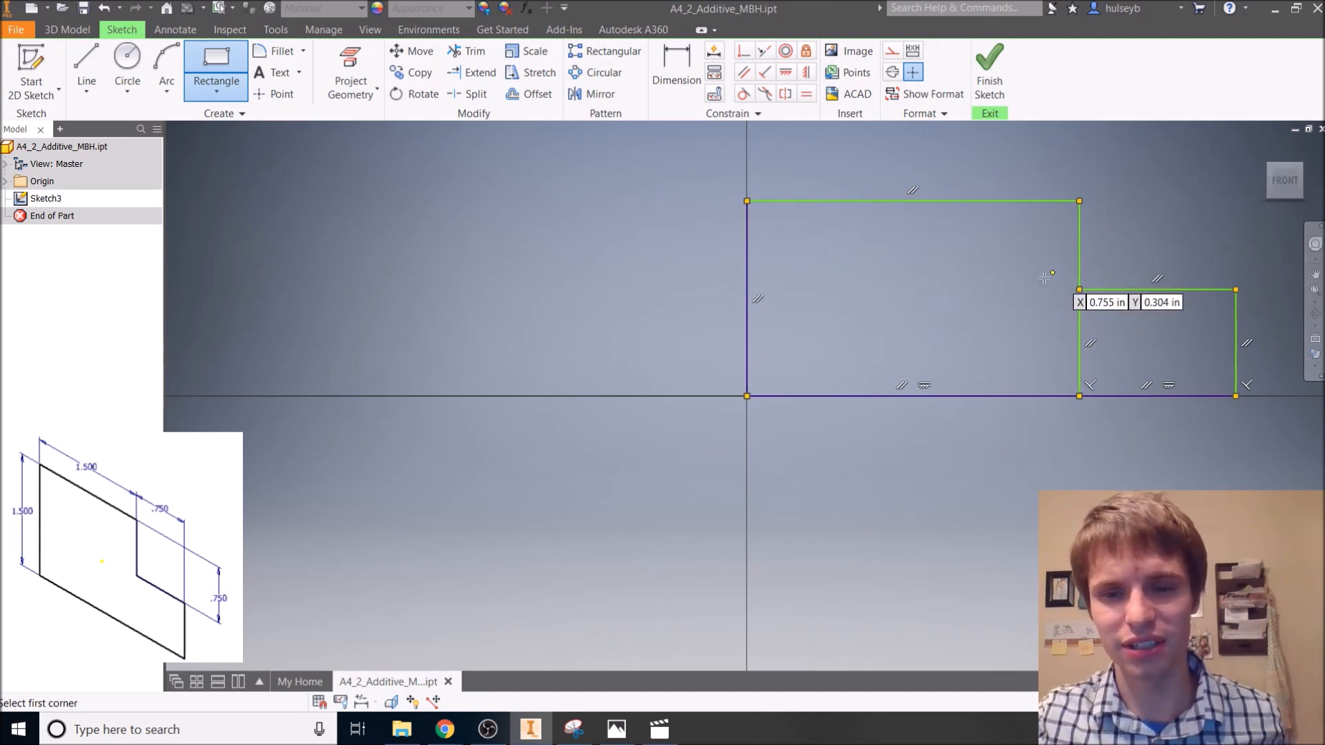
pyautogui.click(224, 66)
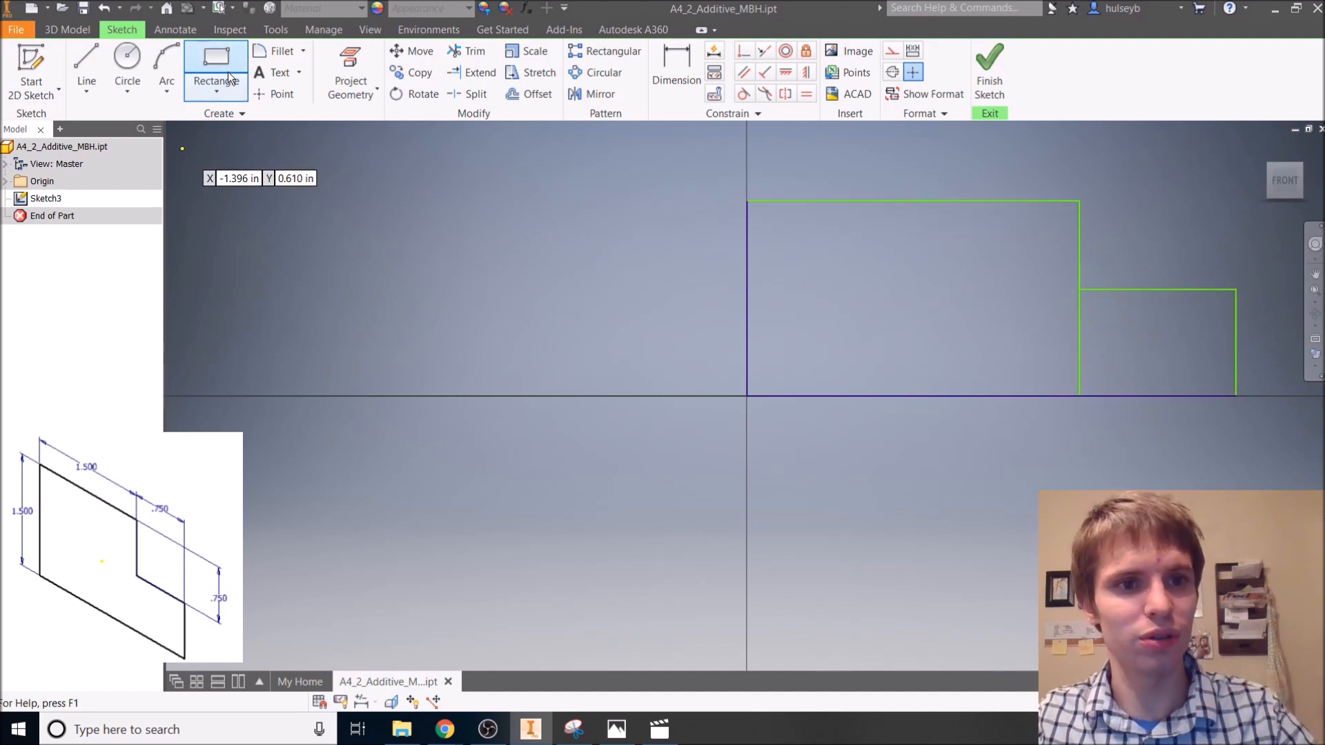
pyautogui.rightClick(693, 279)
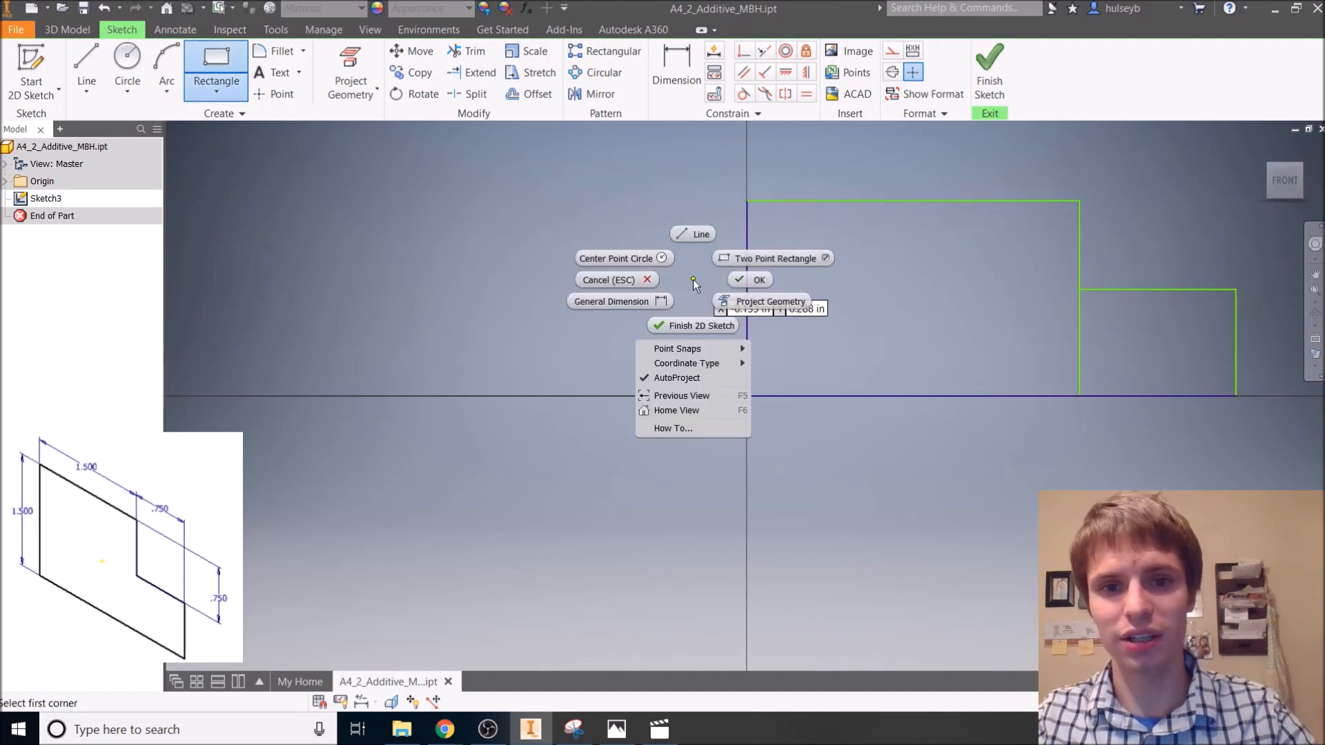
pyautogui.click(631, 281)
# - Trim away the shared vertical segment between the two rectangles to leave a single L-shaped outline
pyautogui.moveTo(853, 290); pyautogui.dragTo(583, 312, button='middle')
pyautogui.moveTo(754, 283); pyautogui.dragTo(712, 299, button='middle')
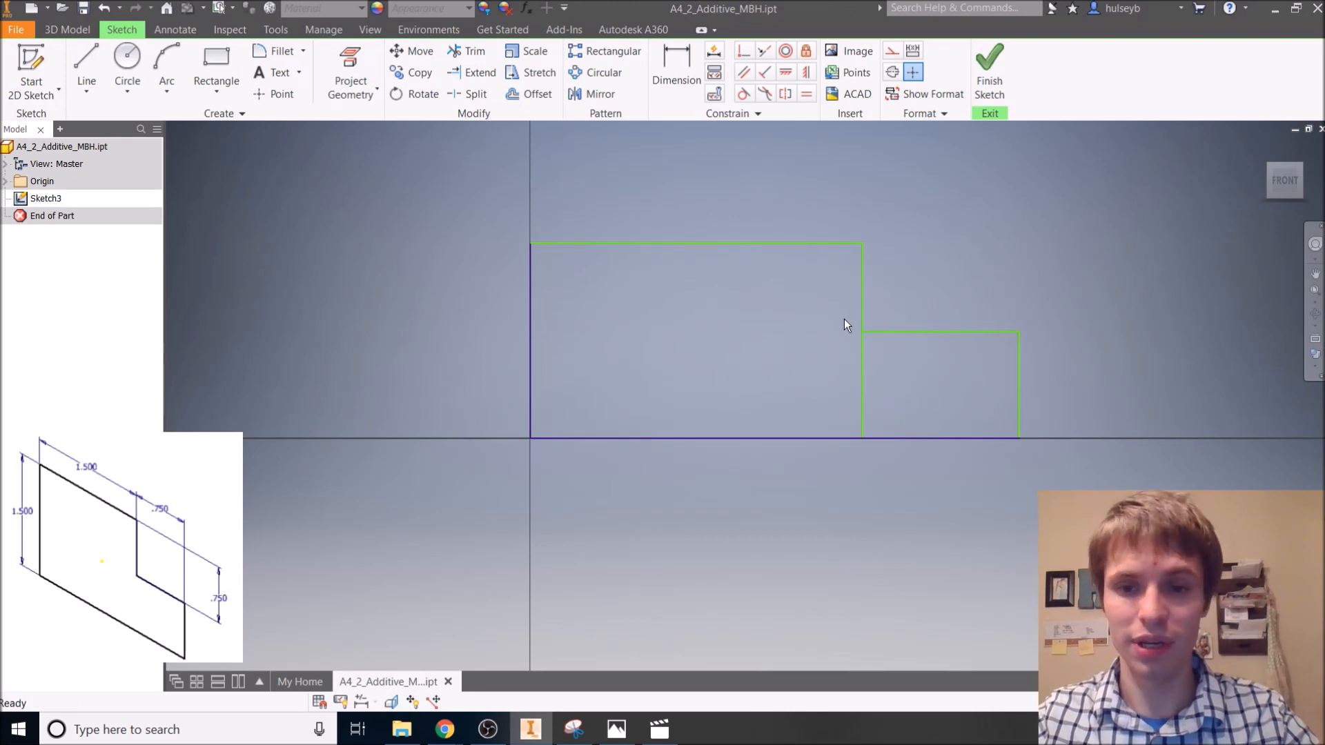
pyautogui.click(472, 52)
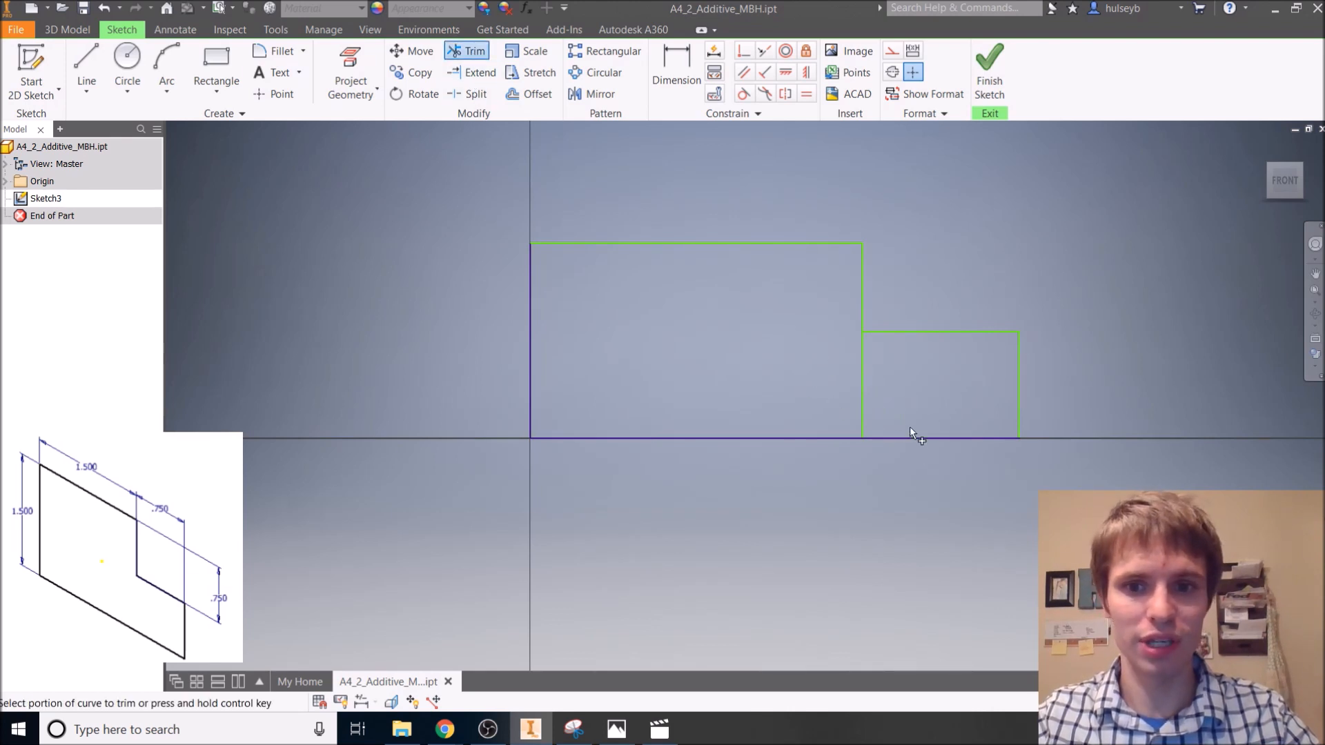
pyautogui.click(462, 51)
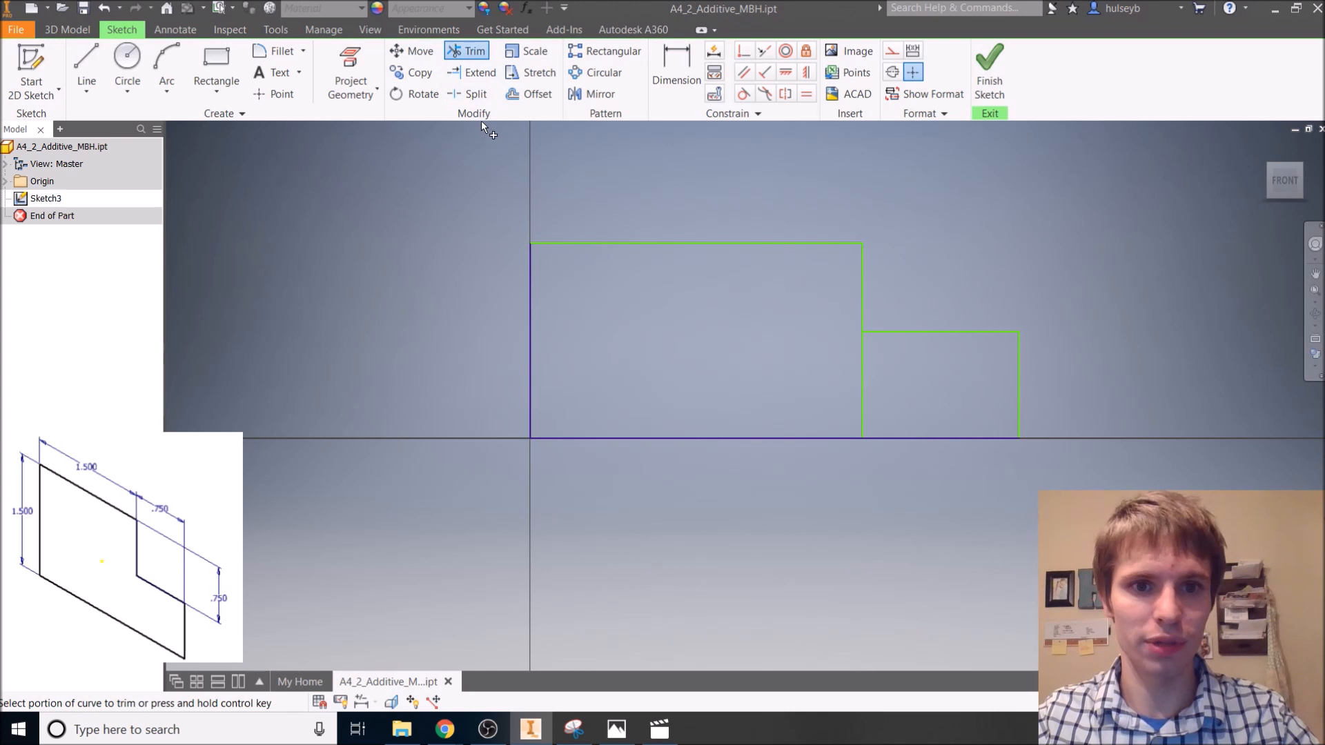
pyautogui.click(863, 396)
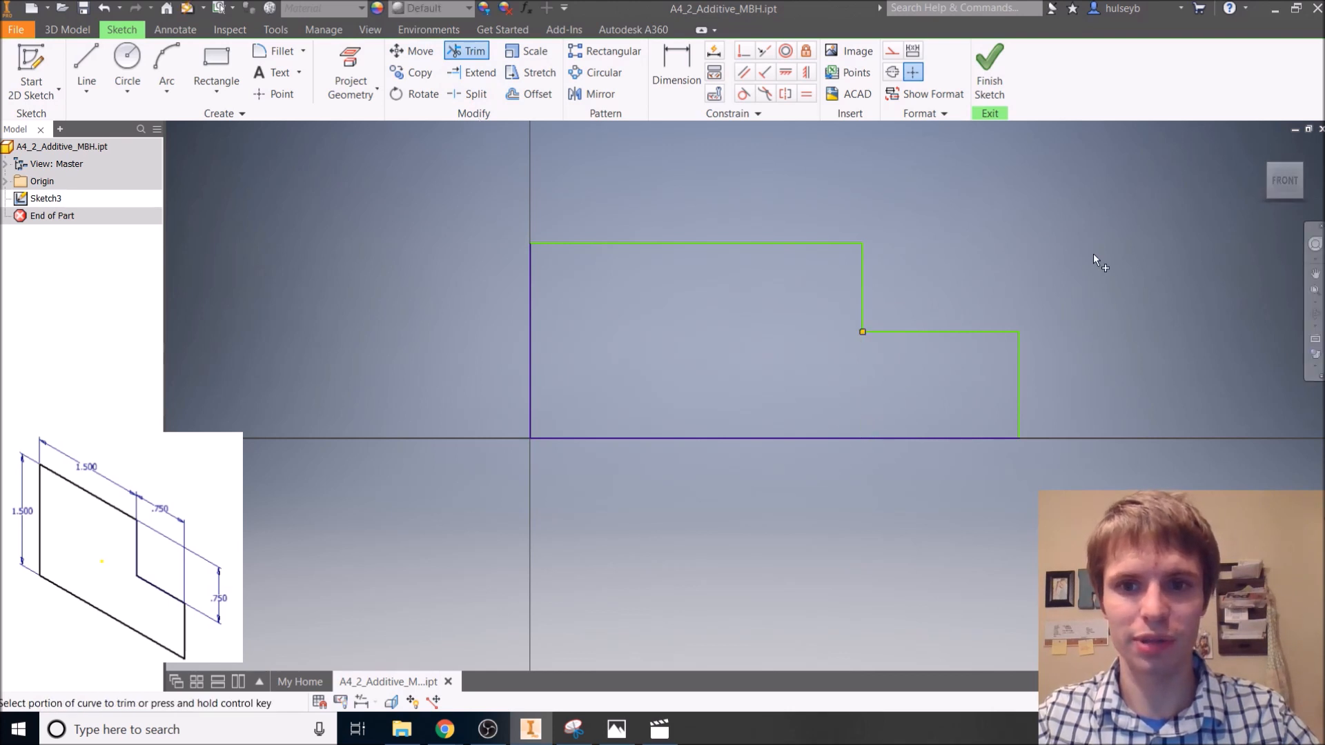
pyautogui.press('Escape')
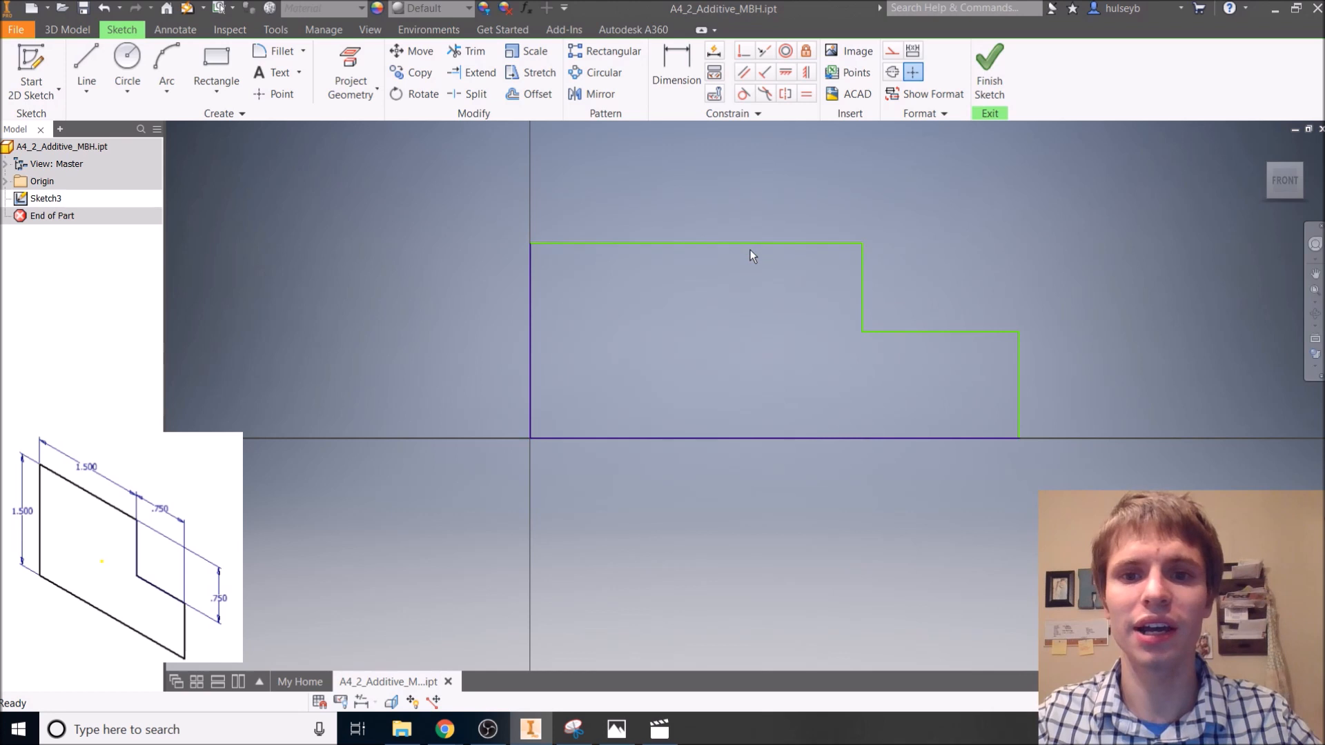
# - Reshape the undimensioned outline by moving the top edge up, the step's horizontal edge down and the right edge inward
pyautogui.click(532, 297)
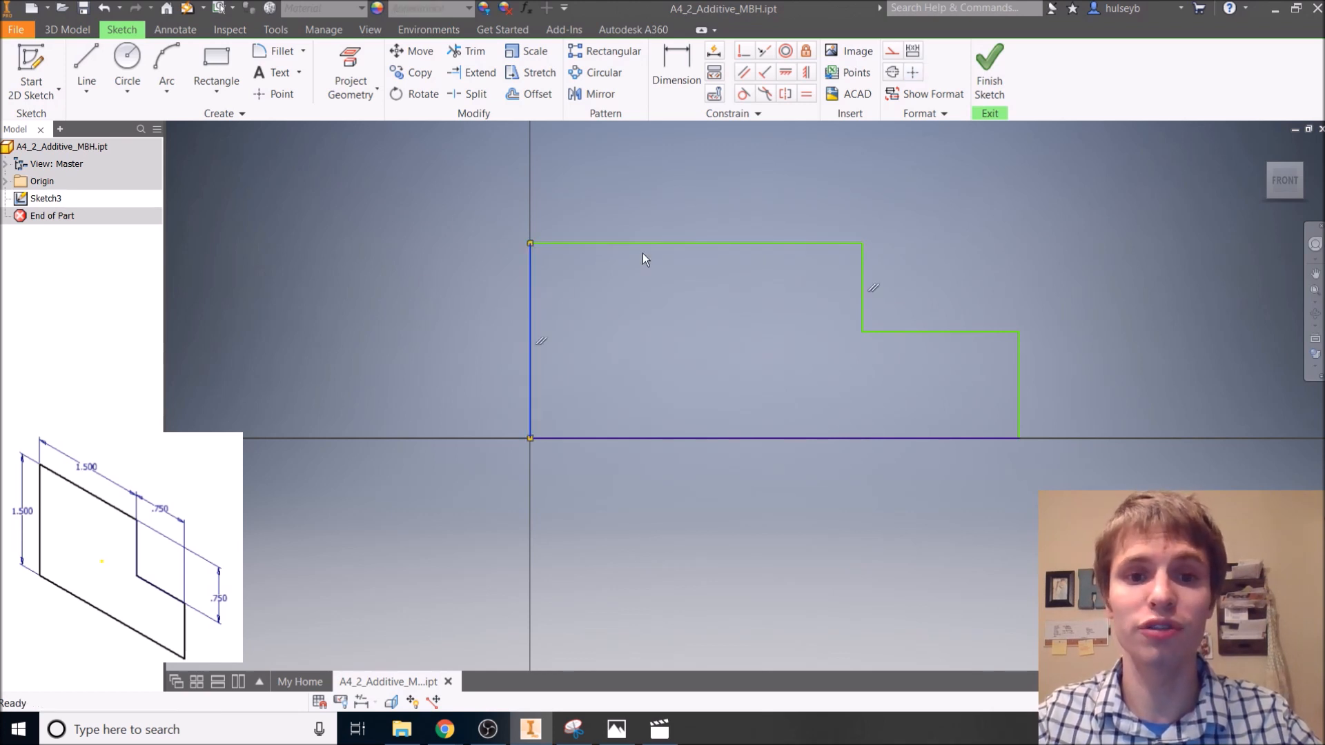
pyautogui.moveTo(638, 242)
pyautogui.mouseDown()
pyautogui.moveTo(668, 220)
pyautogui.moveTo(850, 260)
pyautogui.moveTo(946, 317)
pyautogui.moveTo(973, 290)
pyautogui.mouseUp()
pyautogui.moveTo(846, 238); pyautogui.dragTo(832, 203)
pyautogui.click(912, 262)
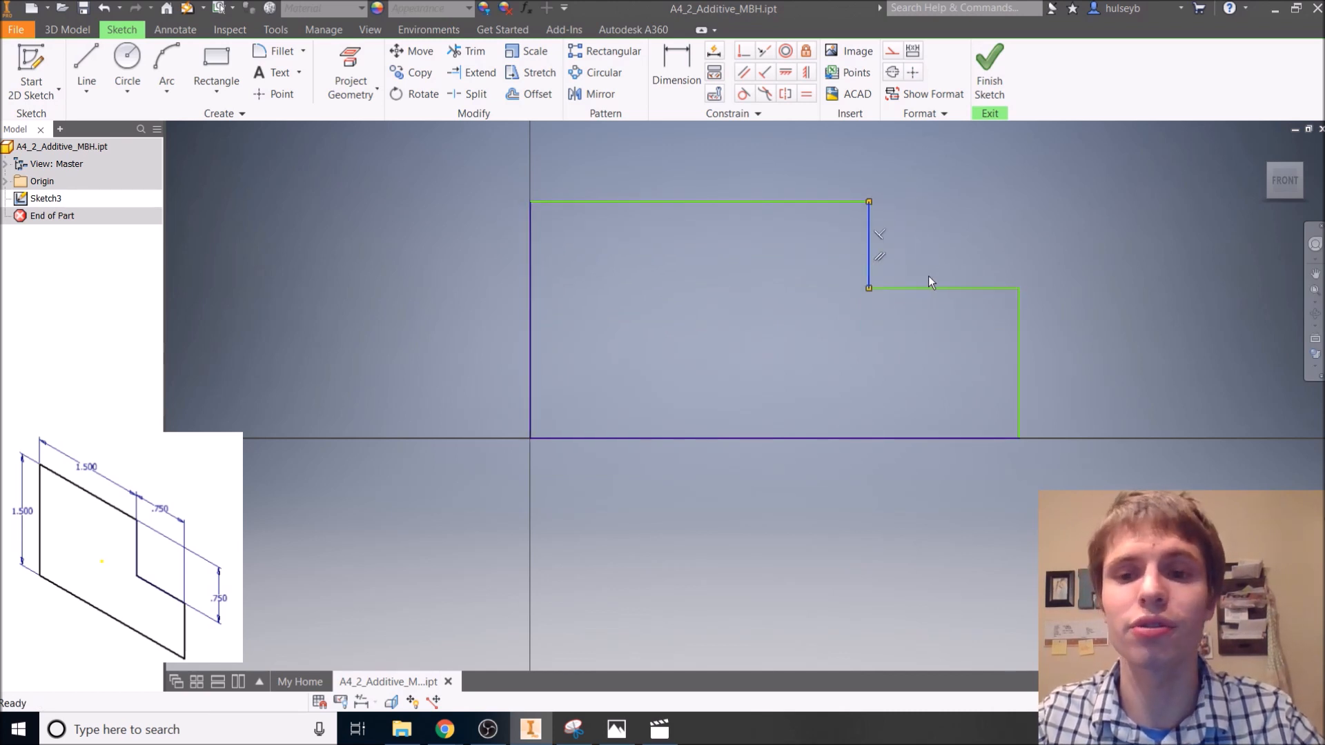
pyautogui.moveTo(927, 288); pyautogui.dragTo(894, 349)
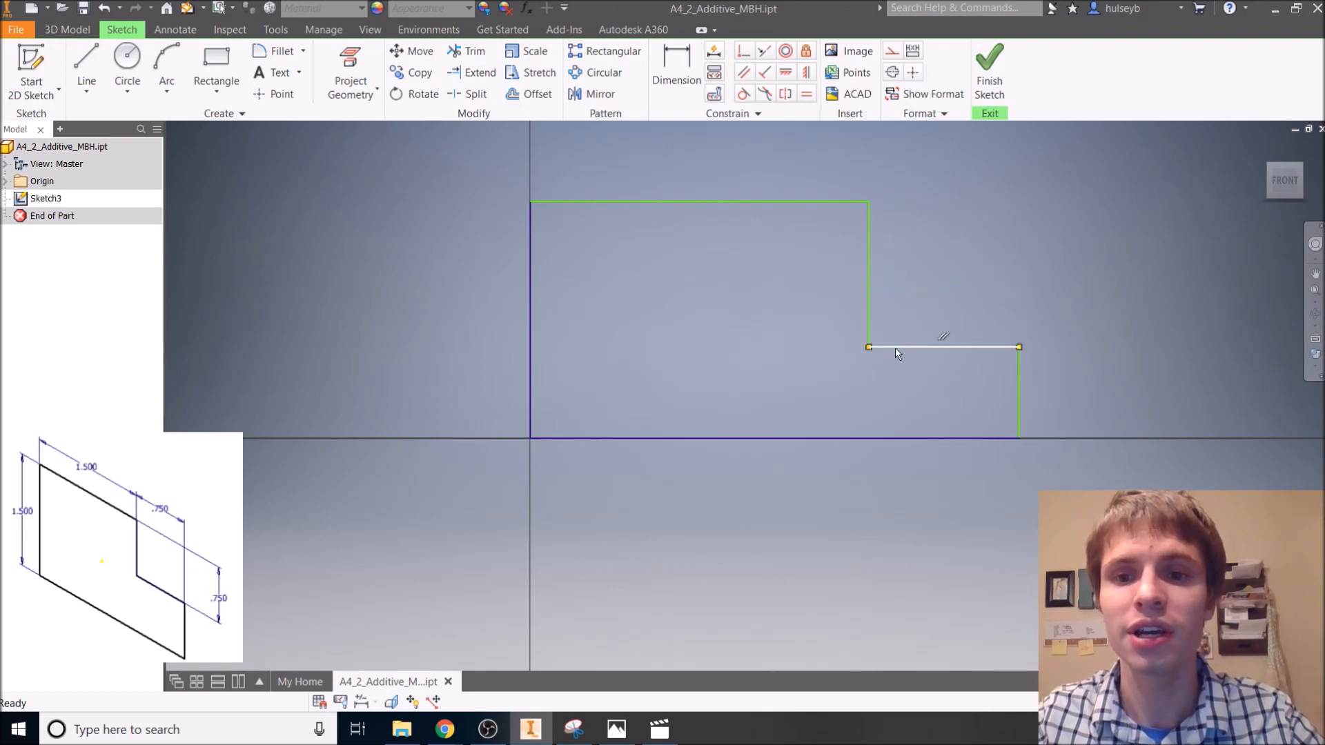
pyautogui.click(1033, 416)
pyautogui.moveTo(1014, 397); pyautogui.dragTo(956, 383)
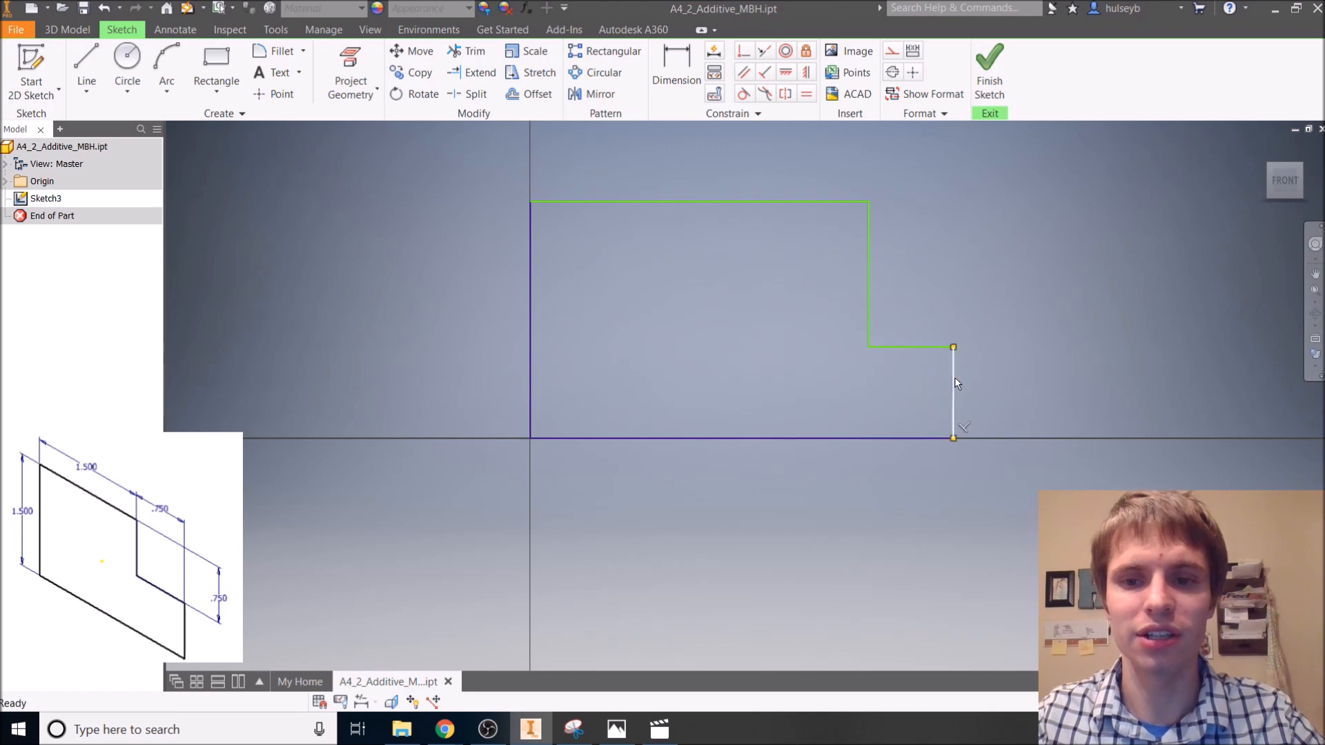
# - Dimension the profile's left vertical edge to 1.5 in
pyautogui.click(669, 69)
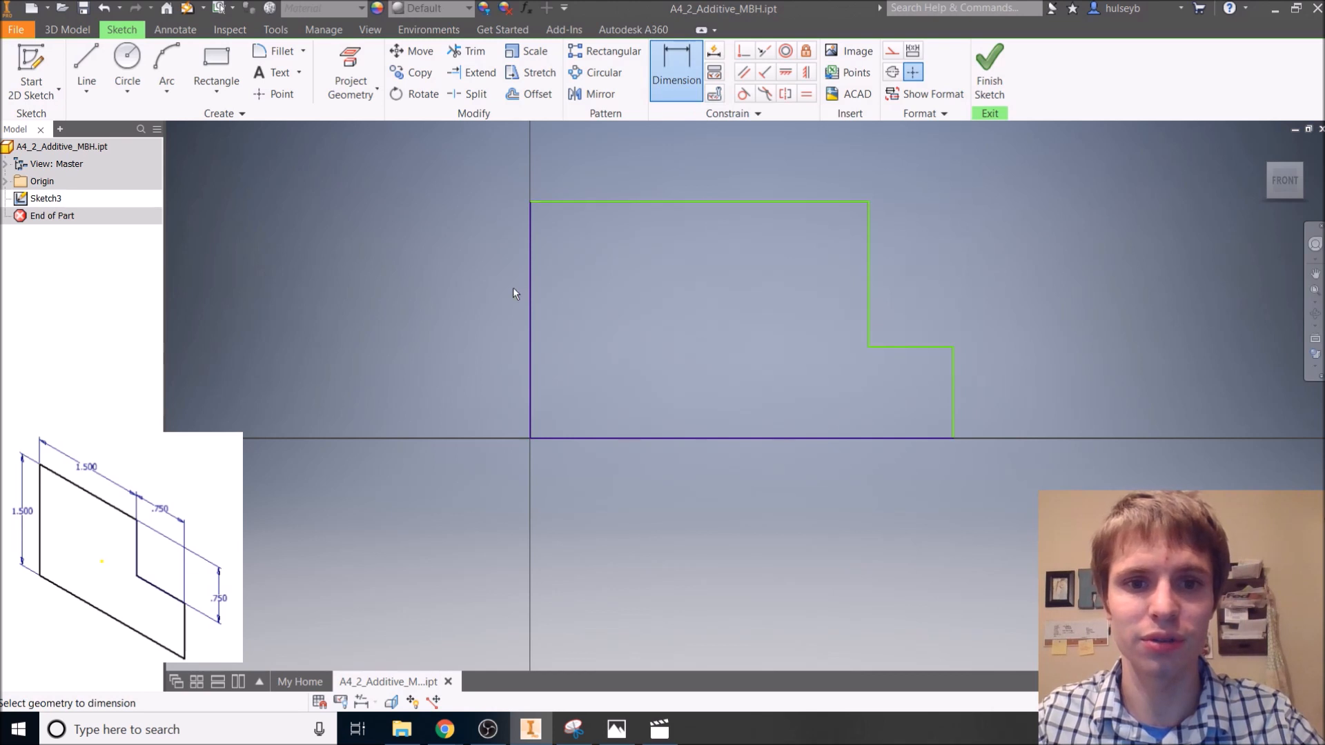
pyautogui.click(530, 307)
pyautogui.click(465, 316)
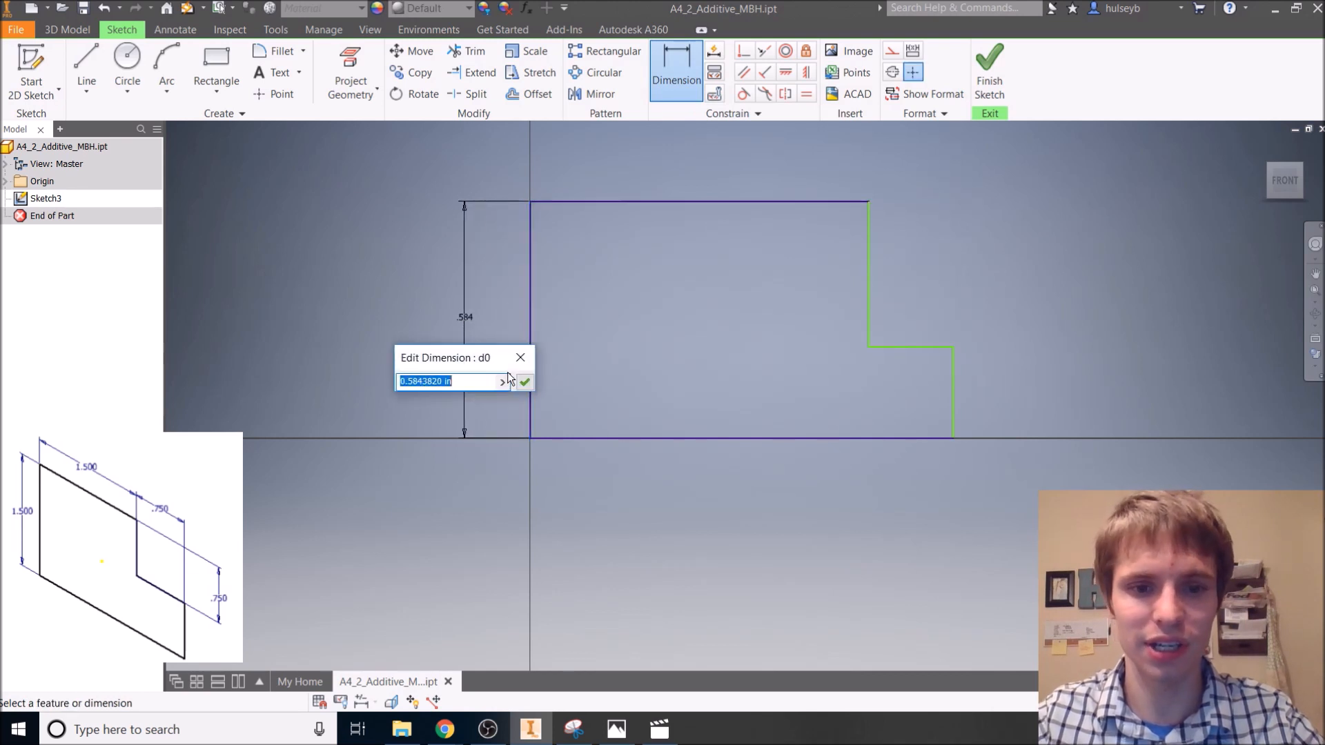
pyautogui.write('1.5')
pyautogui.press('Return')
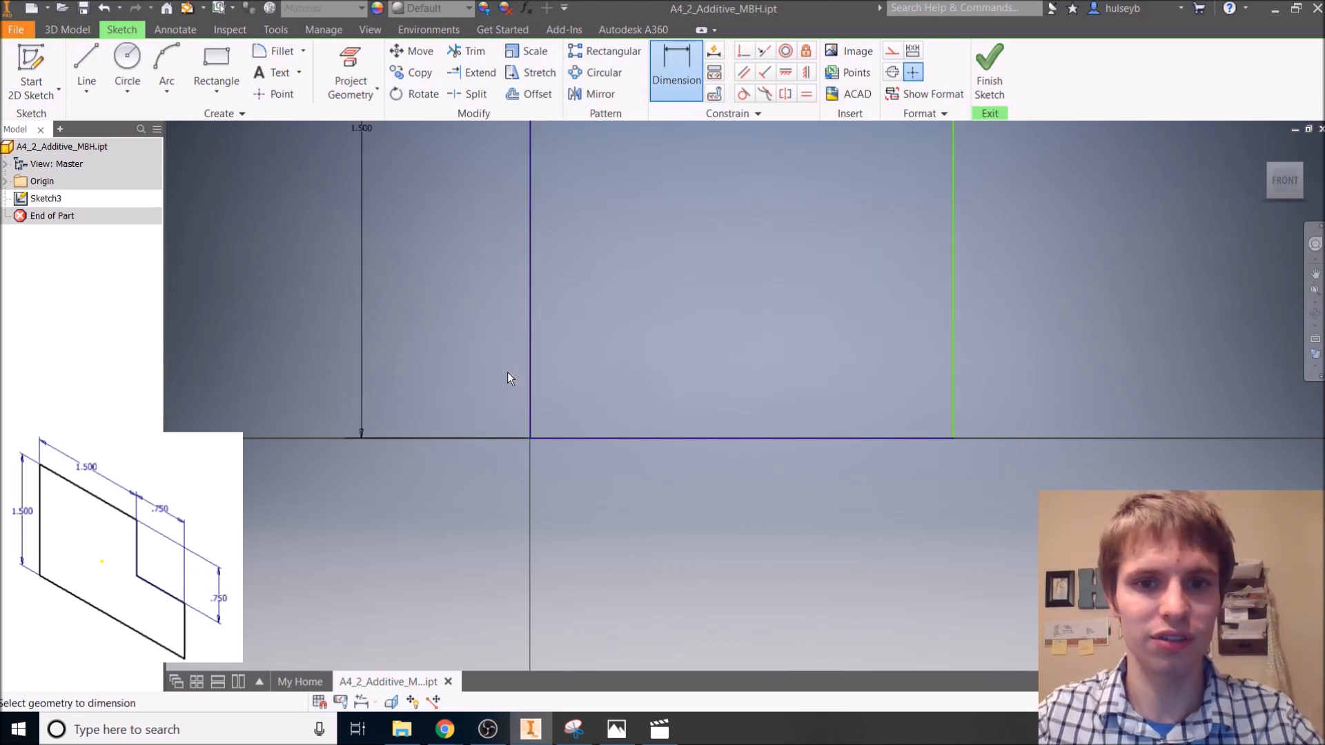
# - Dimension the profile's top horizontal edge to 1.5 in
pyautogui.scroll(4, 777, 177)
pyautogui.moveTo(777, 180); pyautogui.dragTo(724, 378, button='middle')
pyautogui.click(708, 225)
pyautogui.click(699, 181)
pyautogui.write('1.5')
pyautogui.press('Return')
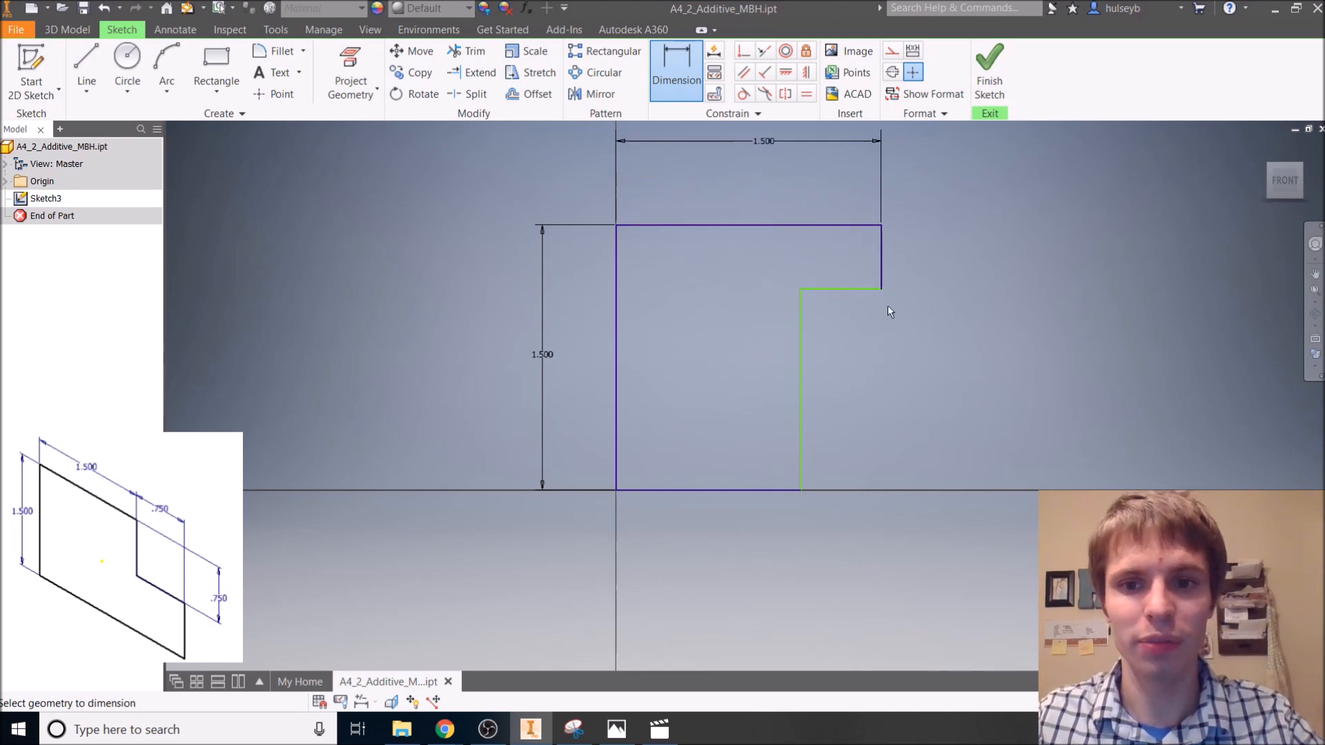
# - Try dimensioning the step's horizontal edge to 0.75 in and undo that dimension
pyautogui.click(846, 287)
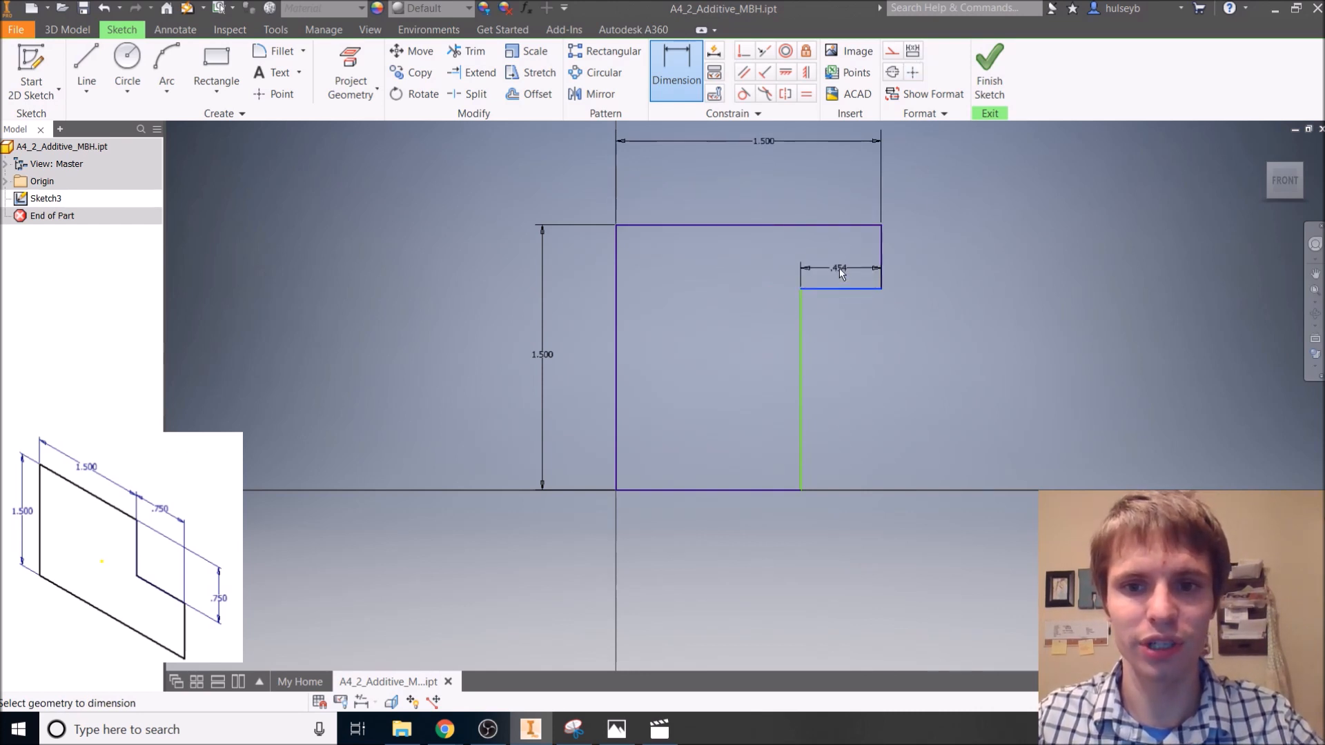
pyautogui.click(839, 268)
pyautogui.write('0.75')
pyautogui.press('Return')
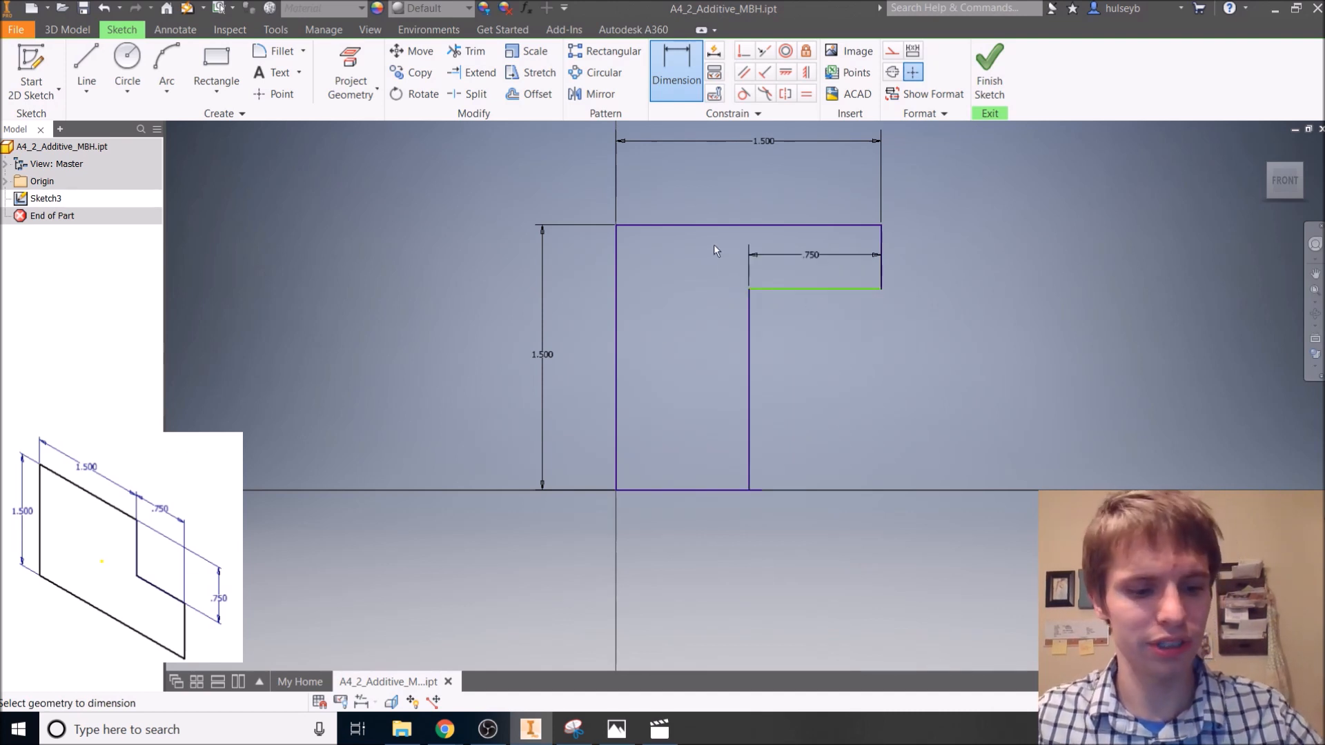
pyautogui.hotkey('ctrl', 'z')
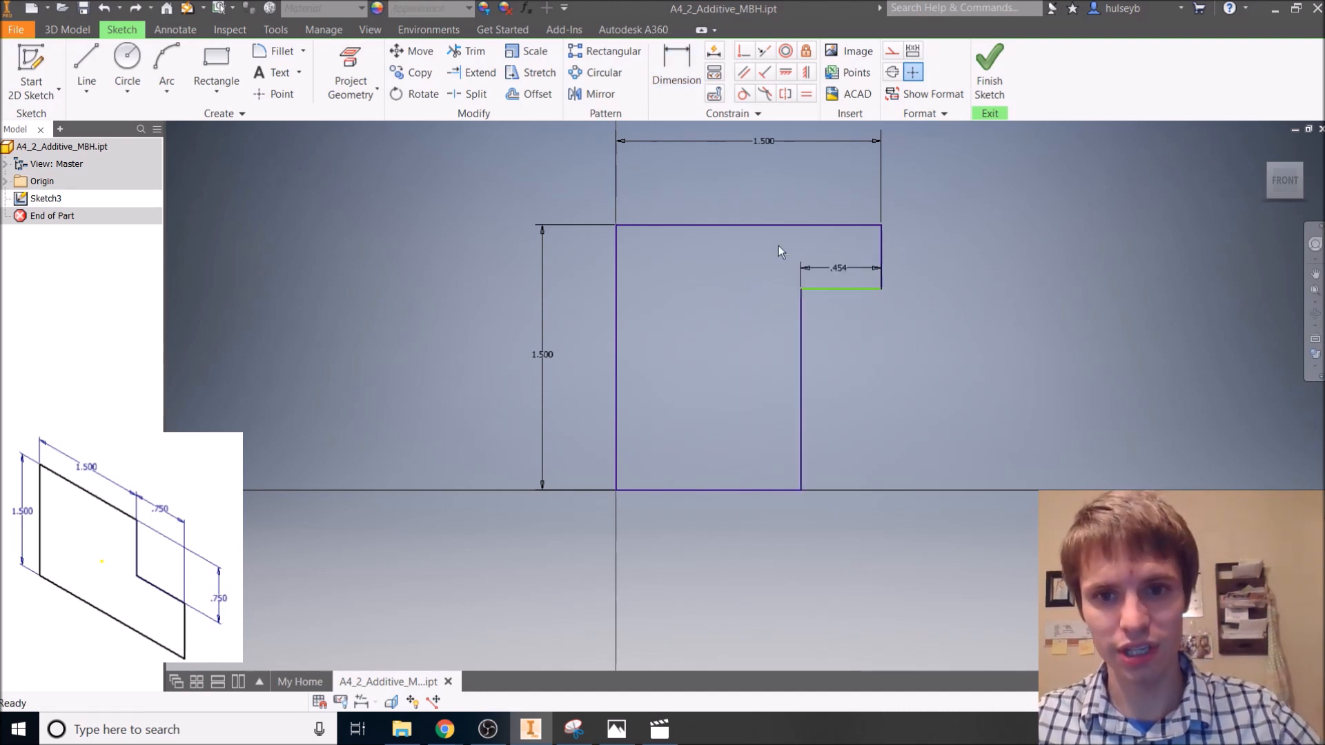
pyautogui.hotkey('ctrl', 'z')
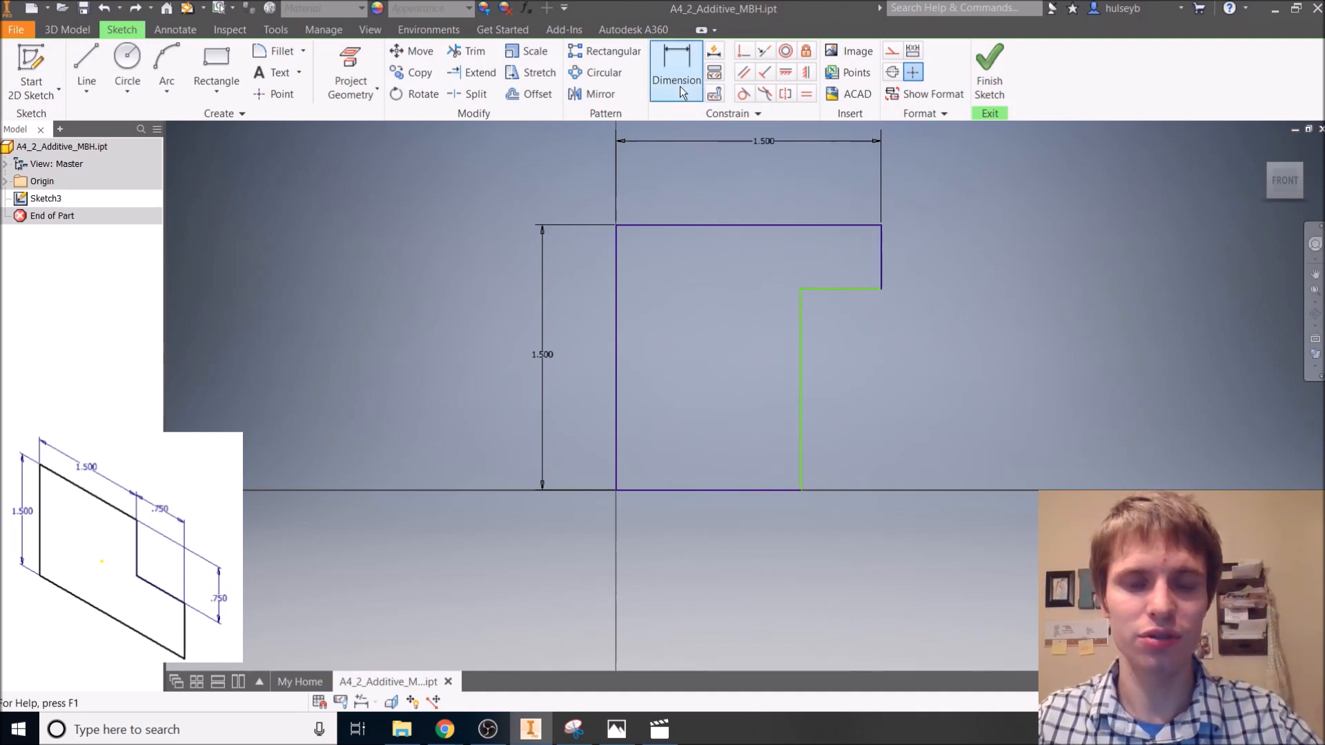
# - Move the lower vertical edge out past the upper section's right side and dimension the step's vertical edge to 0.75 in
pyautogui.moveTo(798, 376); pyautogui.dragTo(1008, 347)
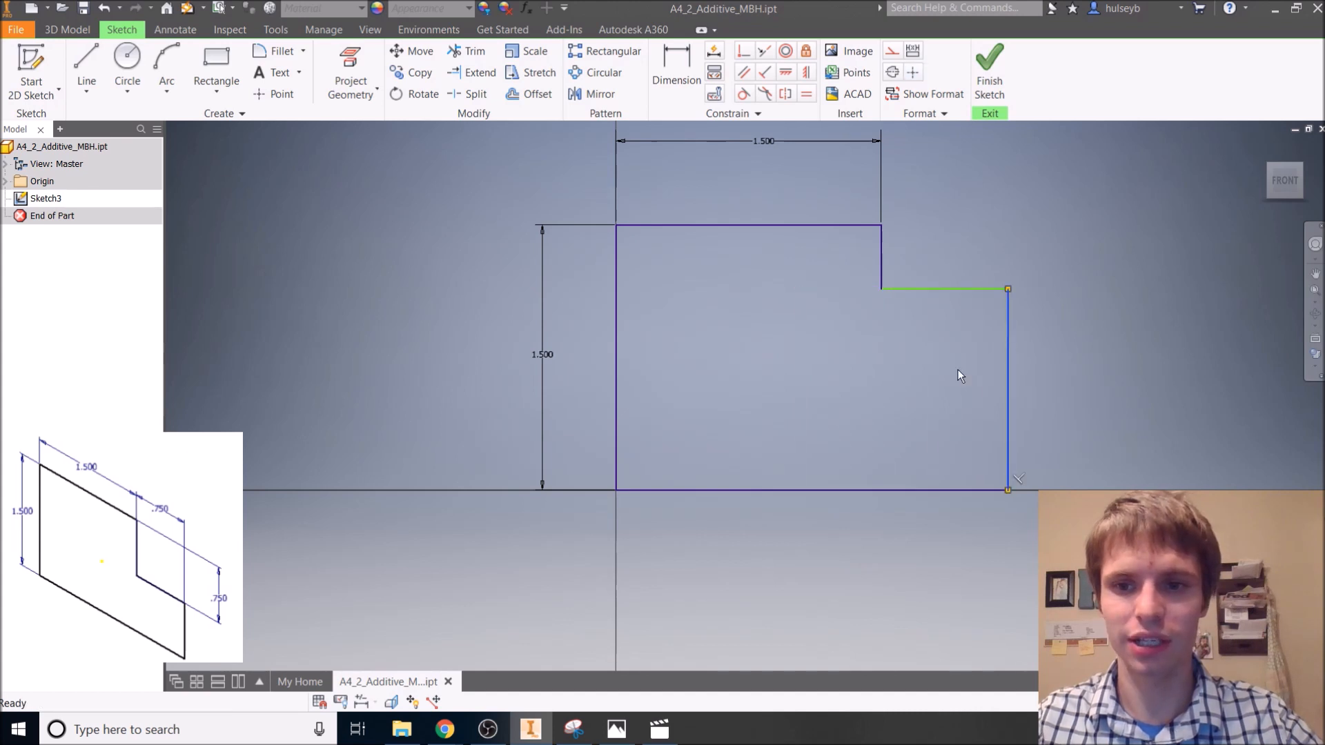
pyautogui.press('d')
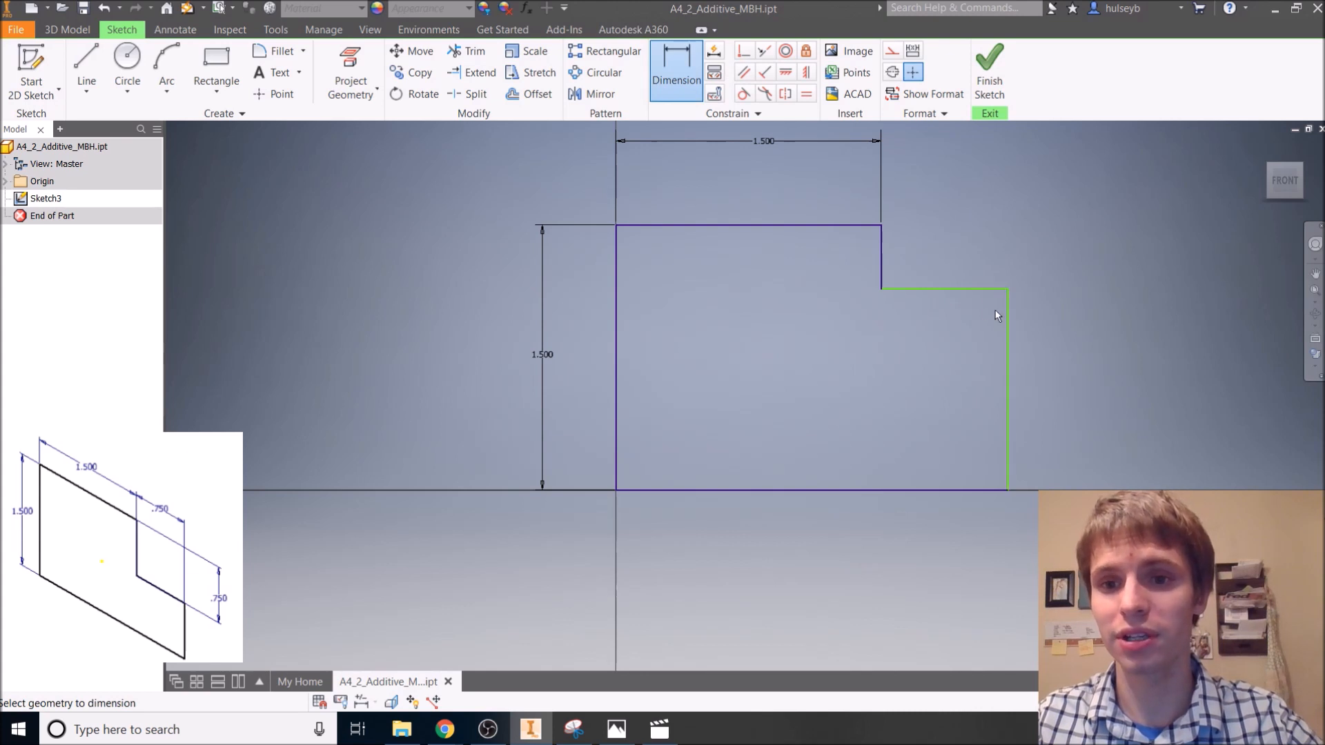
pyautogui.click(882, 255)
pyautogui.click(1075, 250)
pyautogui.write('0.75')
pyautogui.press('Return')
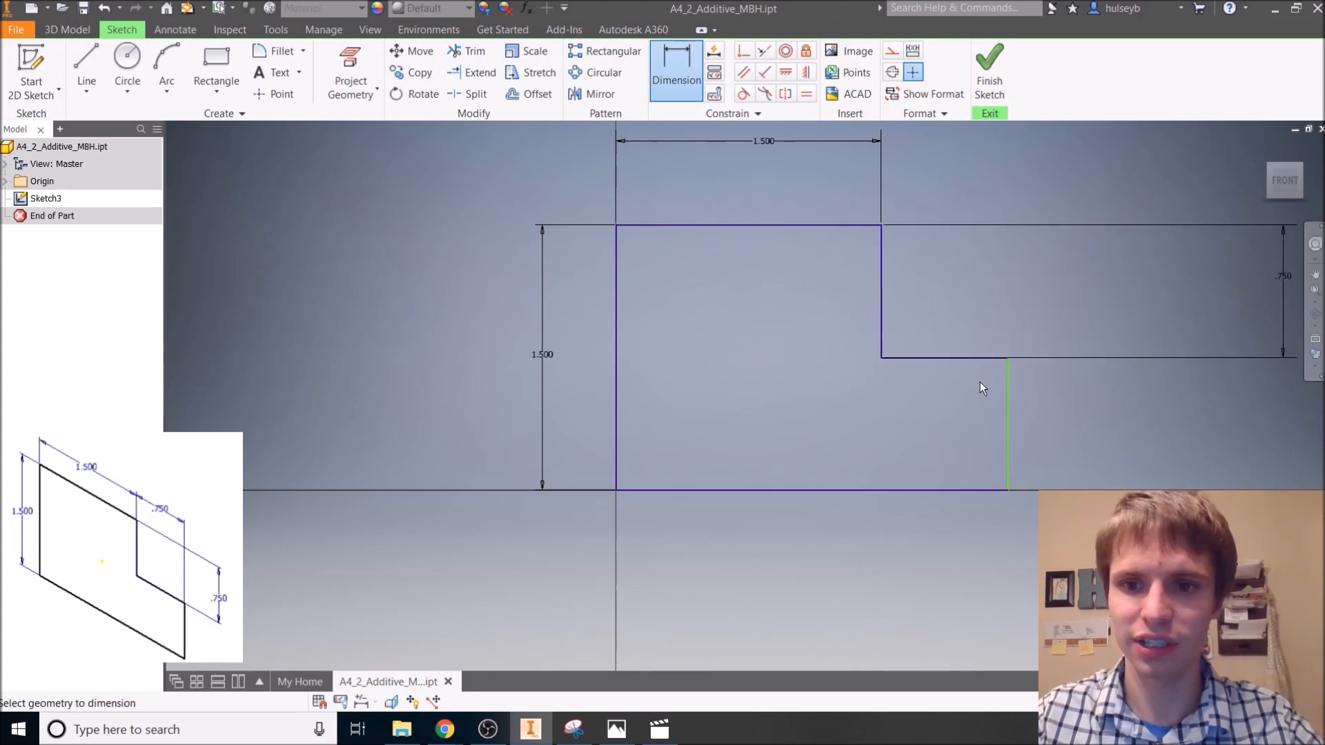
# - Dimension the step's horizontal edge to 0.75 in
pyautogui.click(957, 356)
pyautogui.click(970, 178)
pyautogui.write('0.75')
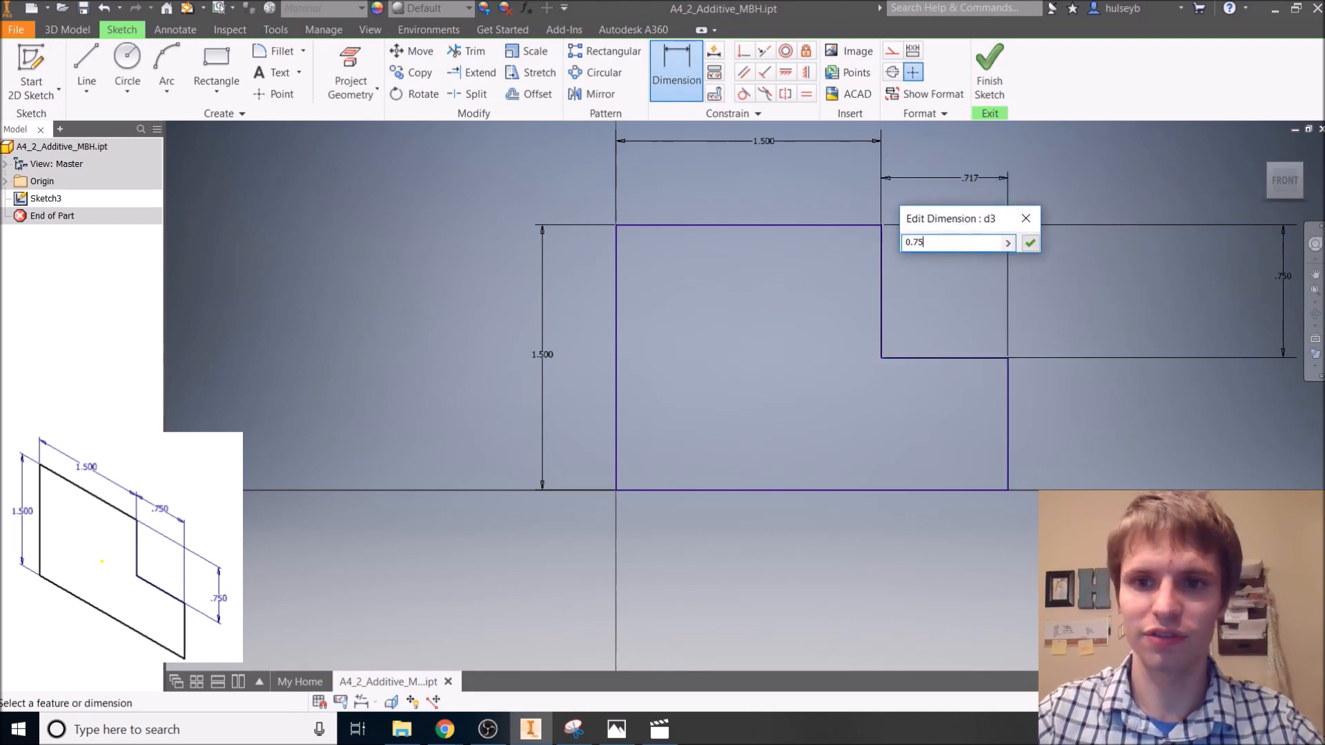
pyautogui.press('Return')
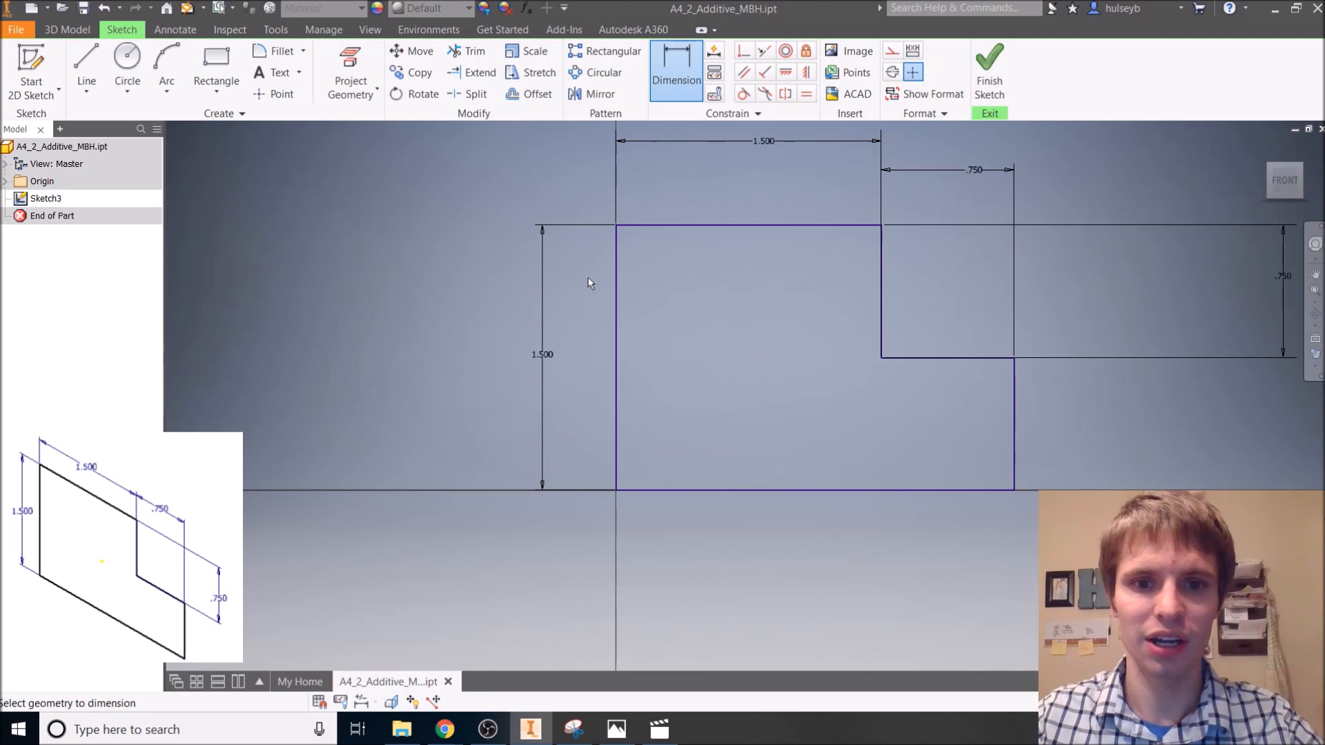
pyautogui.hotkey('alt', 'Tab')
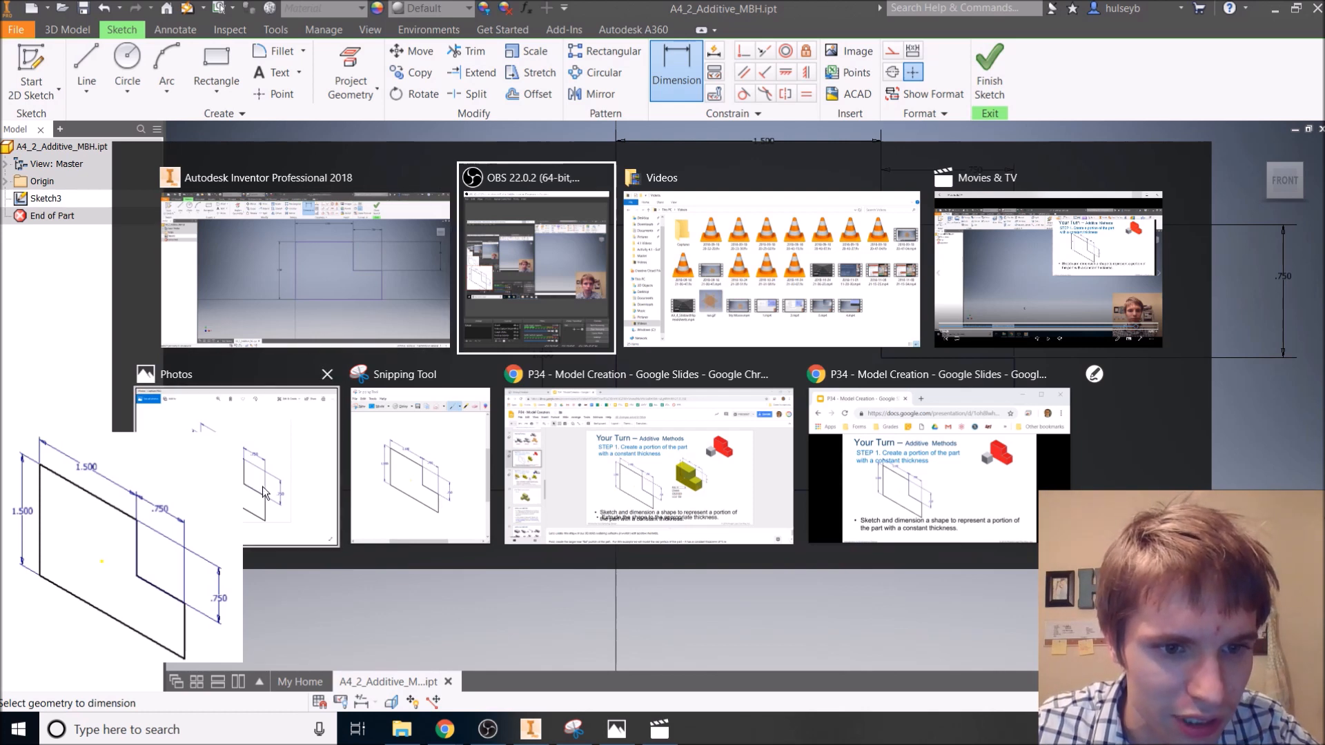
pyautogui.click(361, 317)
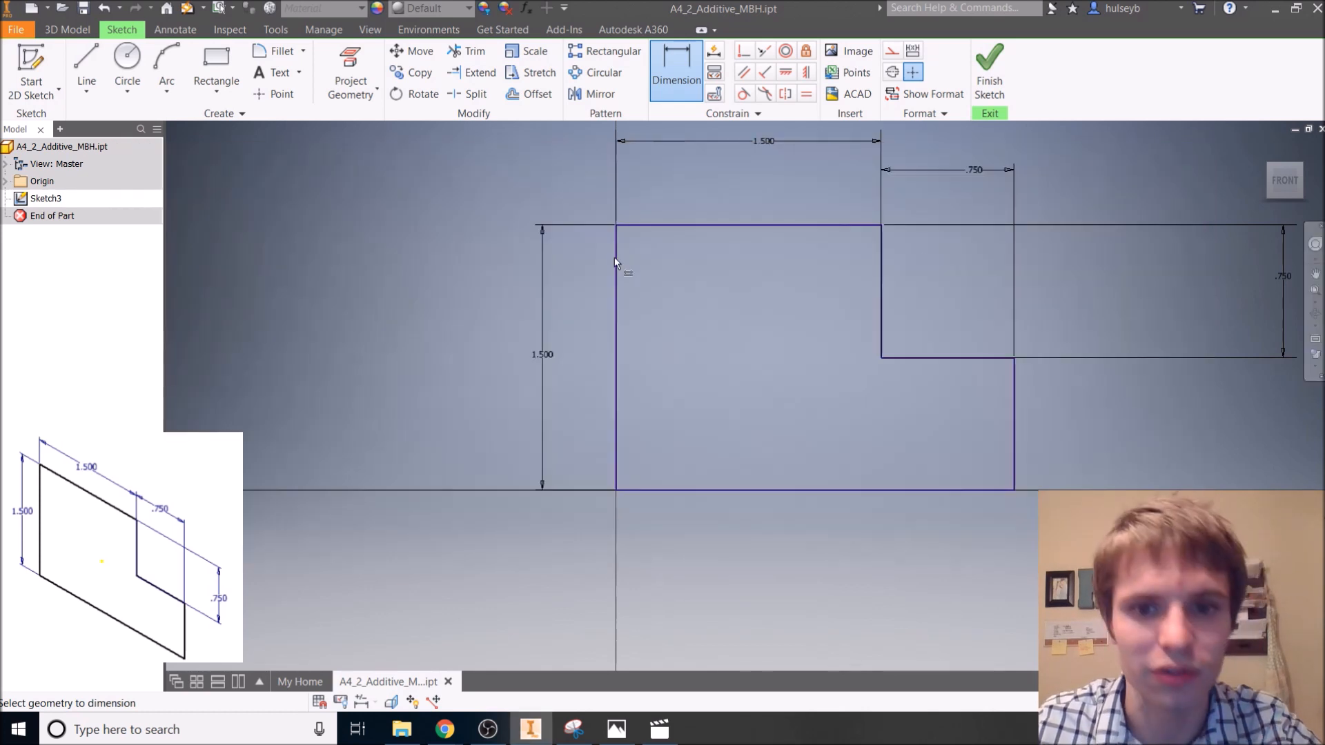
pyautogui.click(1000, 66)
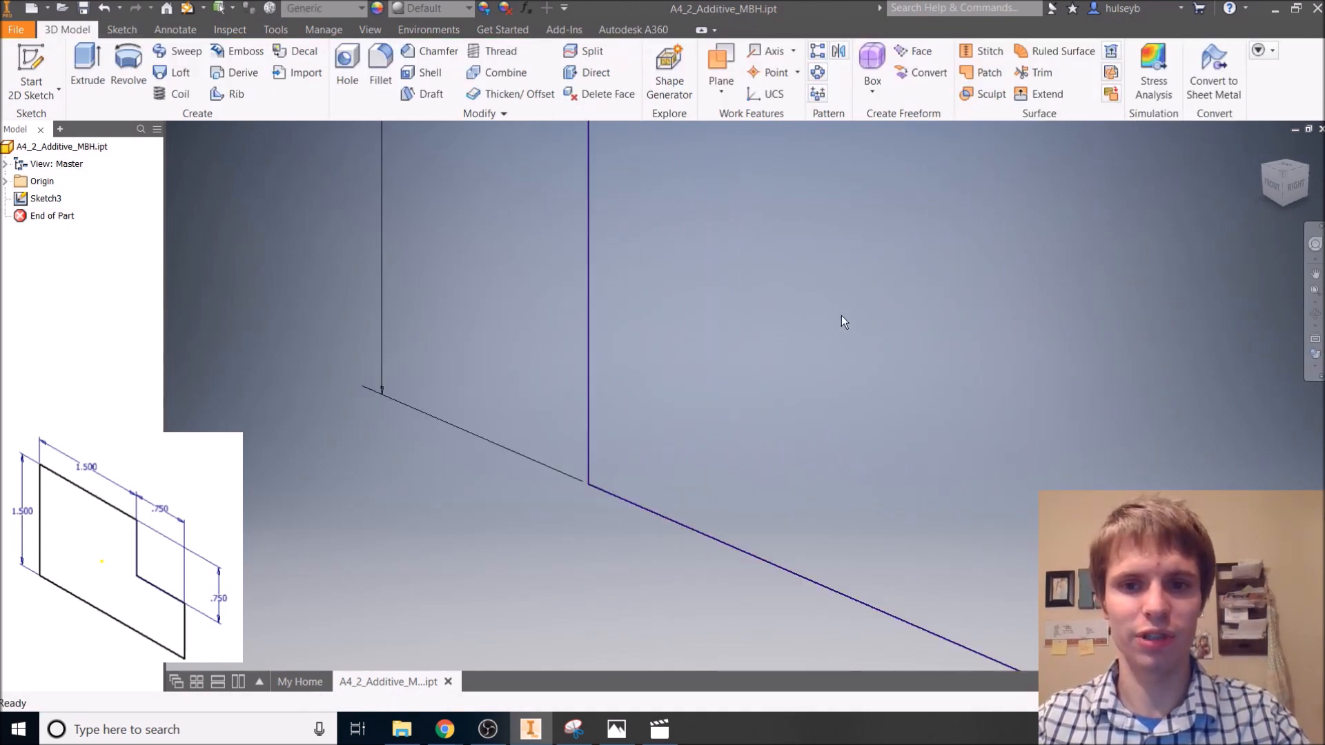
pyautogui.click(82, 69)
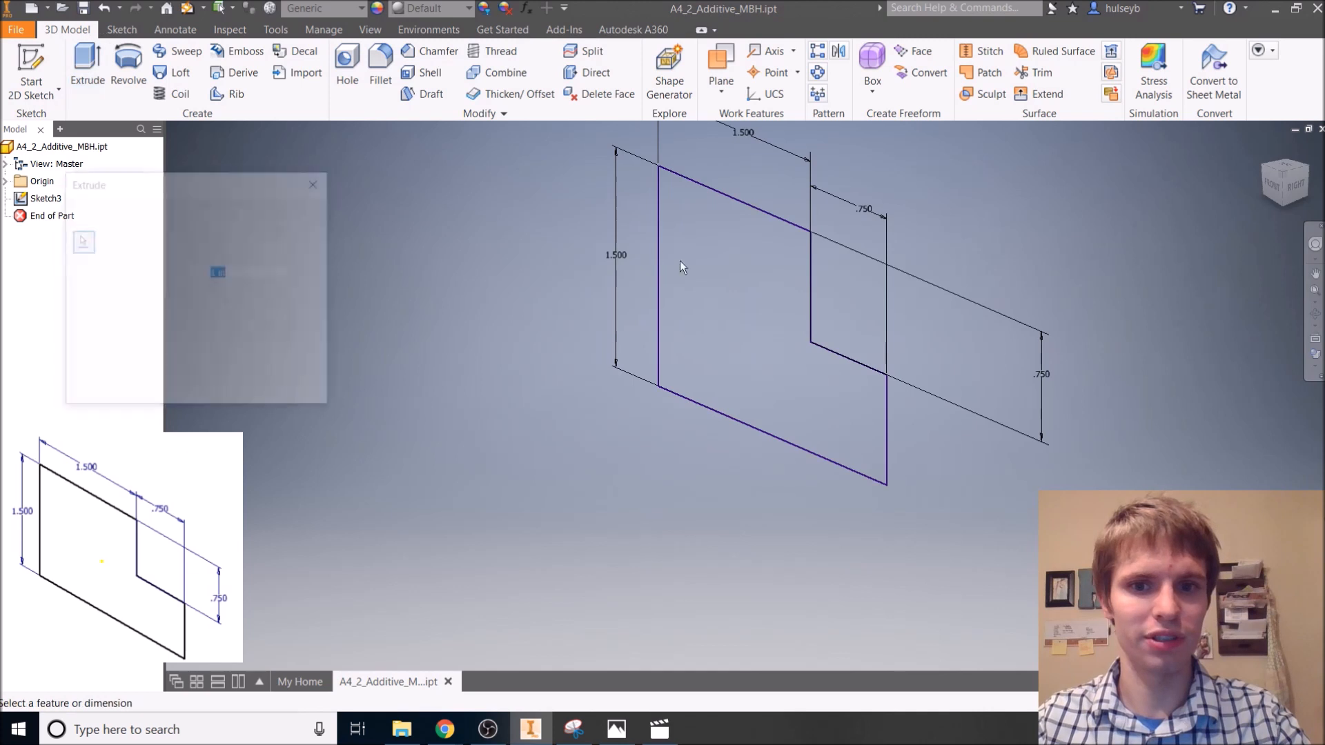
pyautogui.click(298, 385)
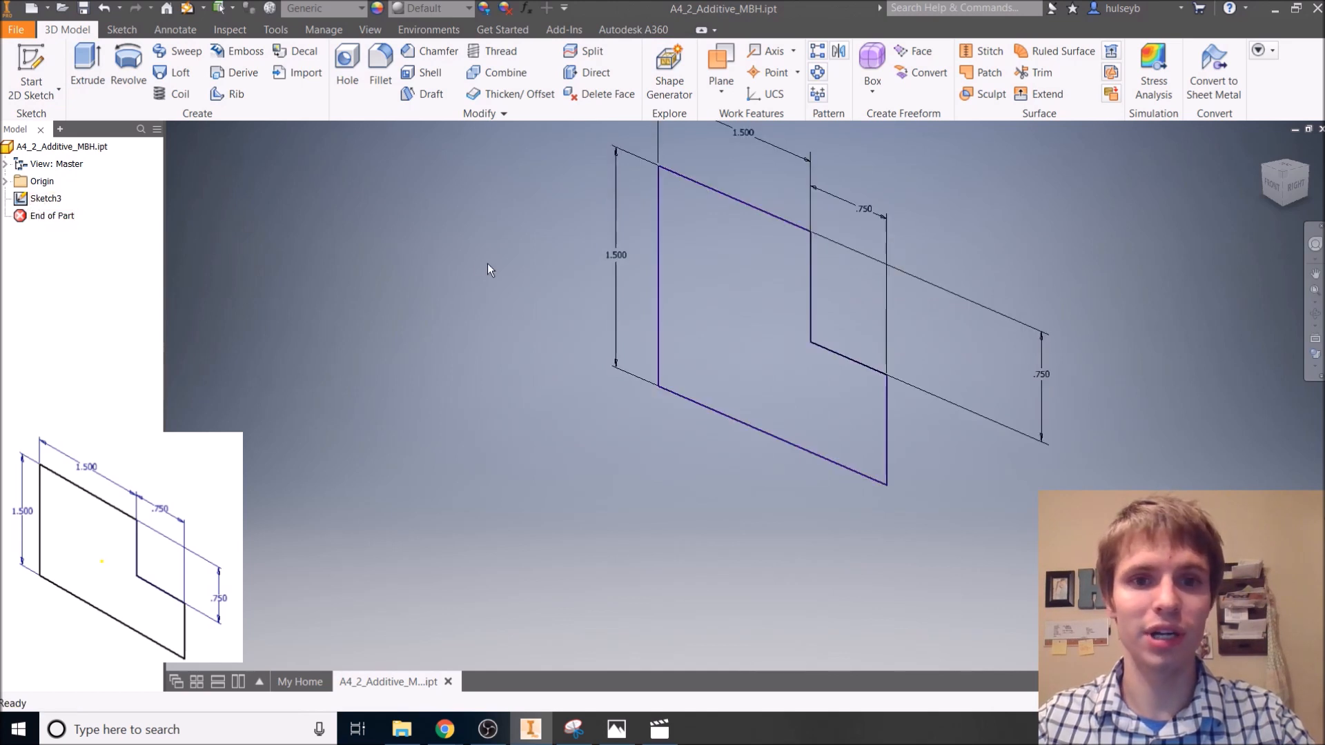
# - Reopen the L-shaped profile sketch for editing from one of its lines
pyautogui.rightClick(728, 196)
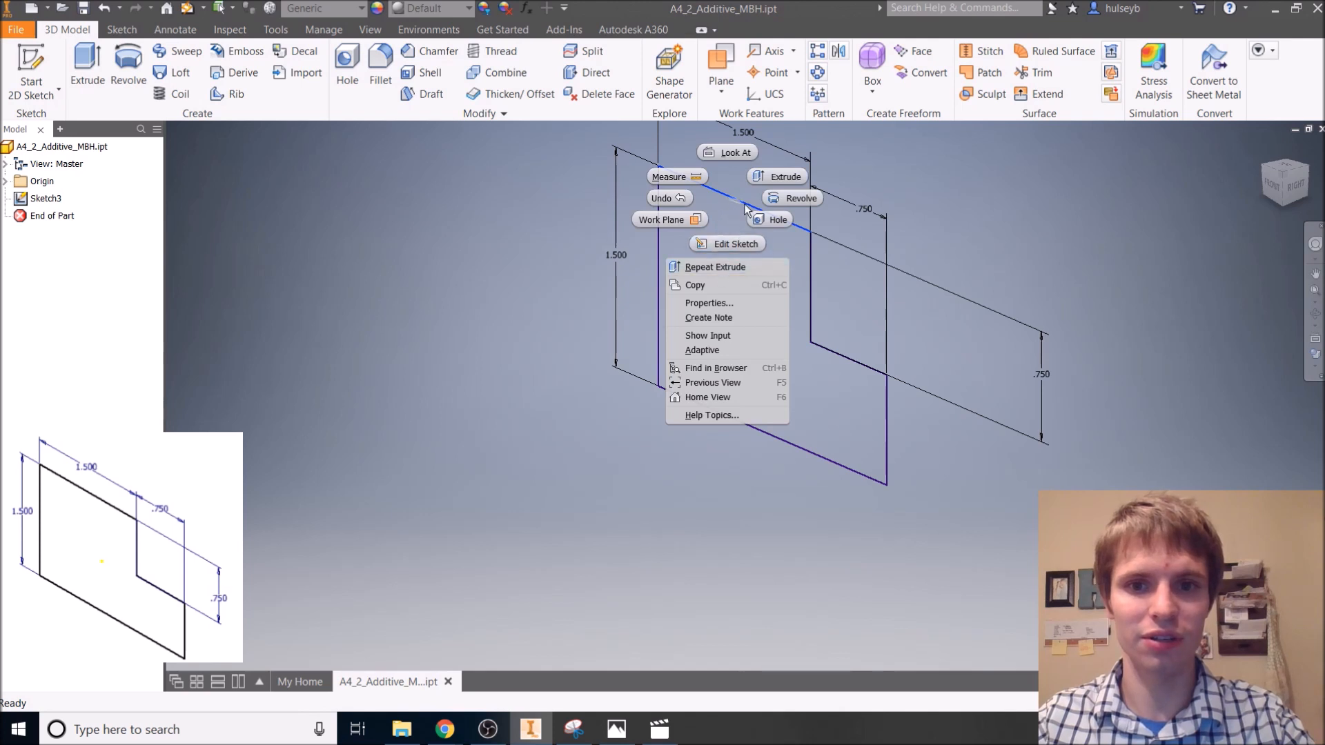
pyautogui.click(745, 201)
pyautogui.click(745, 201)
pyautogui.rightClick(731, 198)
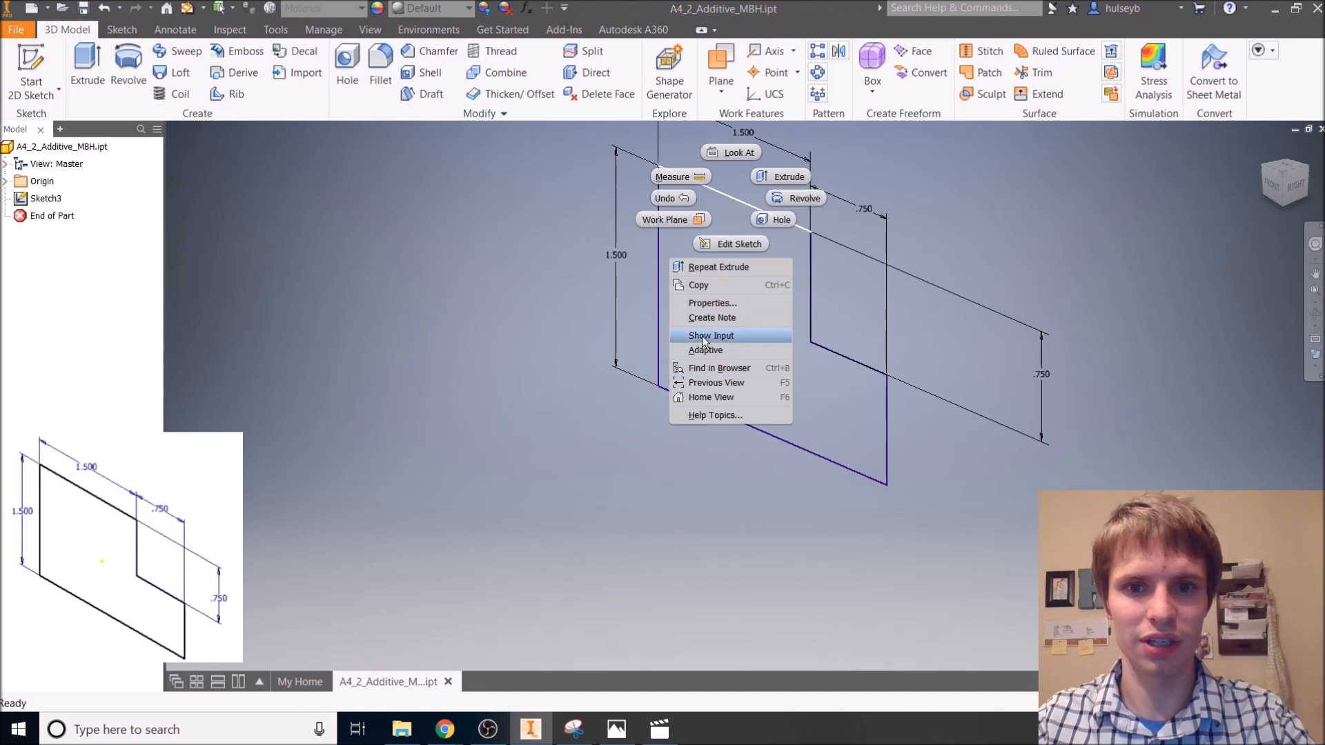
pyautogui.click(732, 244)
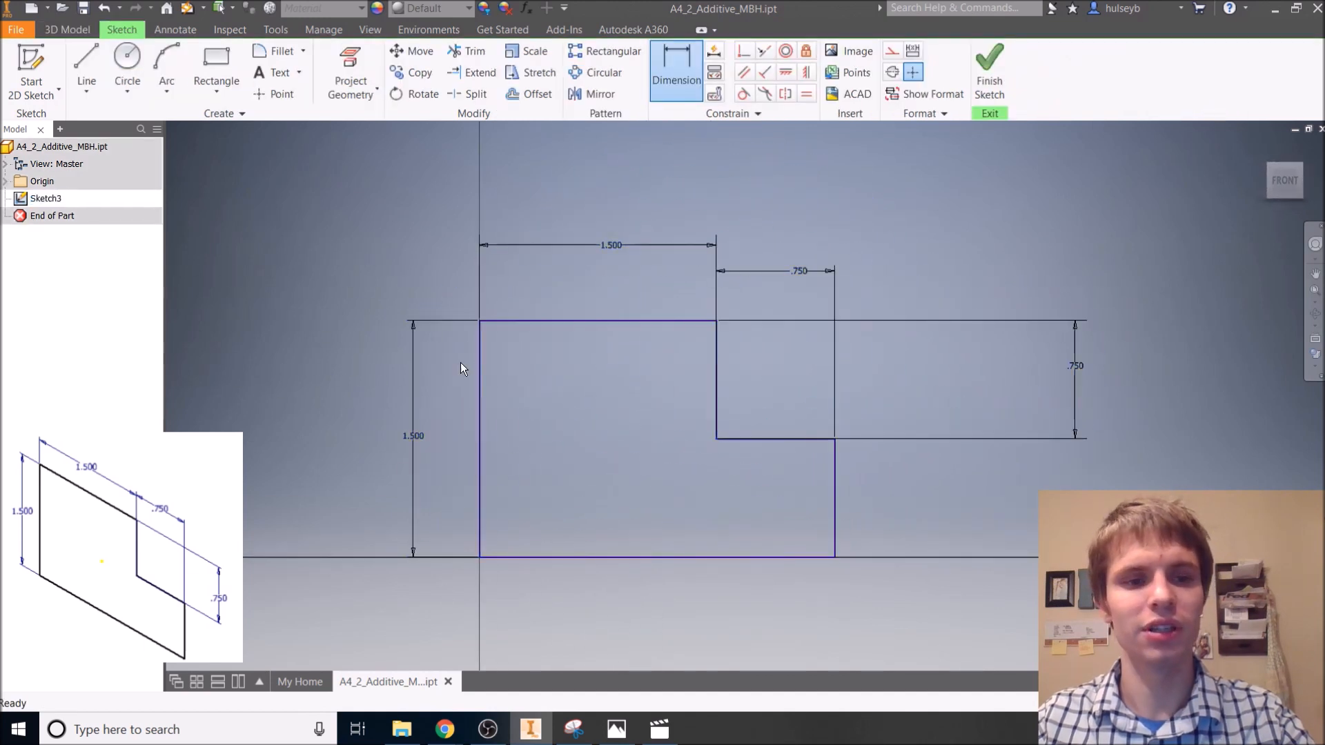
pyautogui.press('Escape')
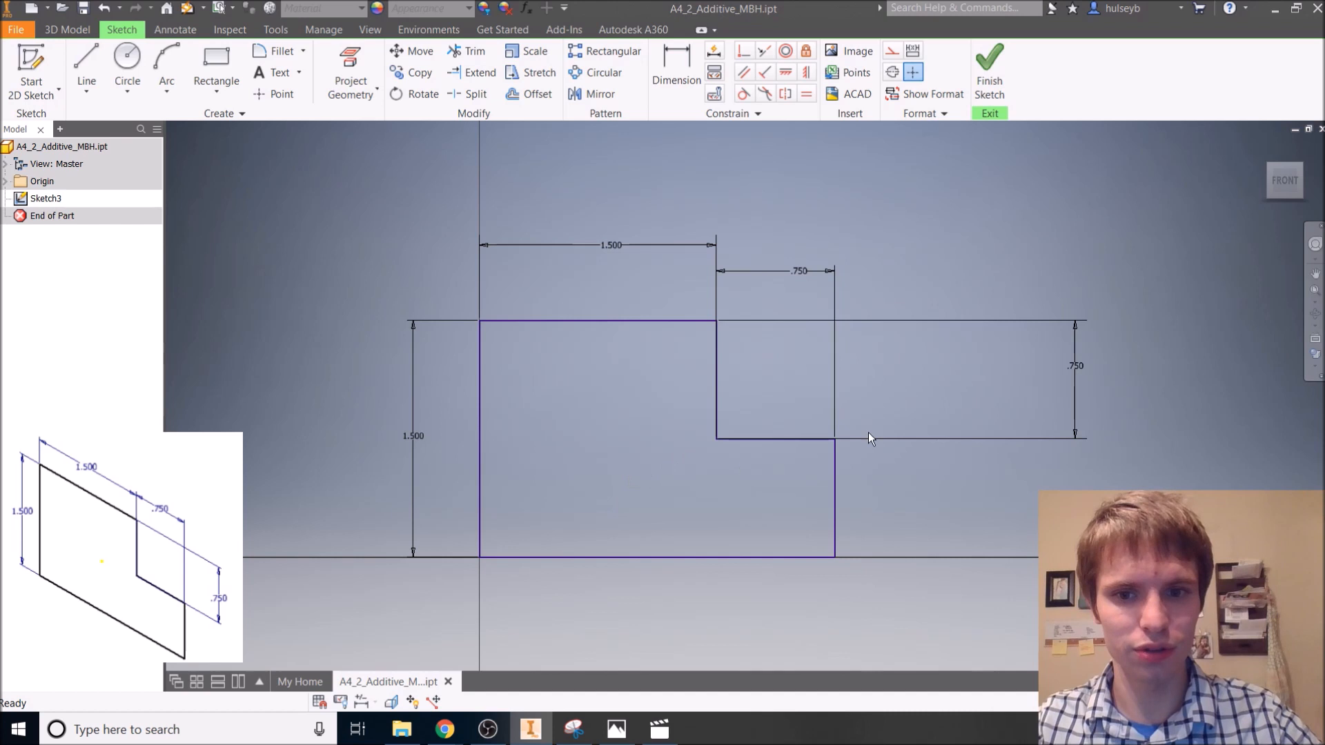
# - Delete the two 0.75 in and the two 1.5 in dimensions from the profile sketch
pyautogui.click(1074, 362)
pyautogui.press('Delete')
pyautogui.click(800, 271)
pyautogui.press('Delete')
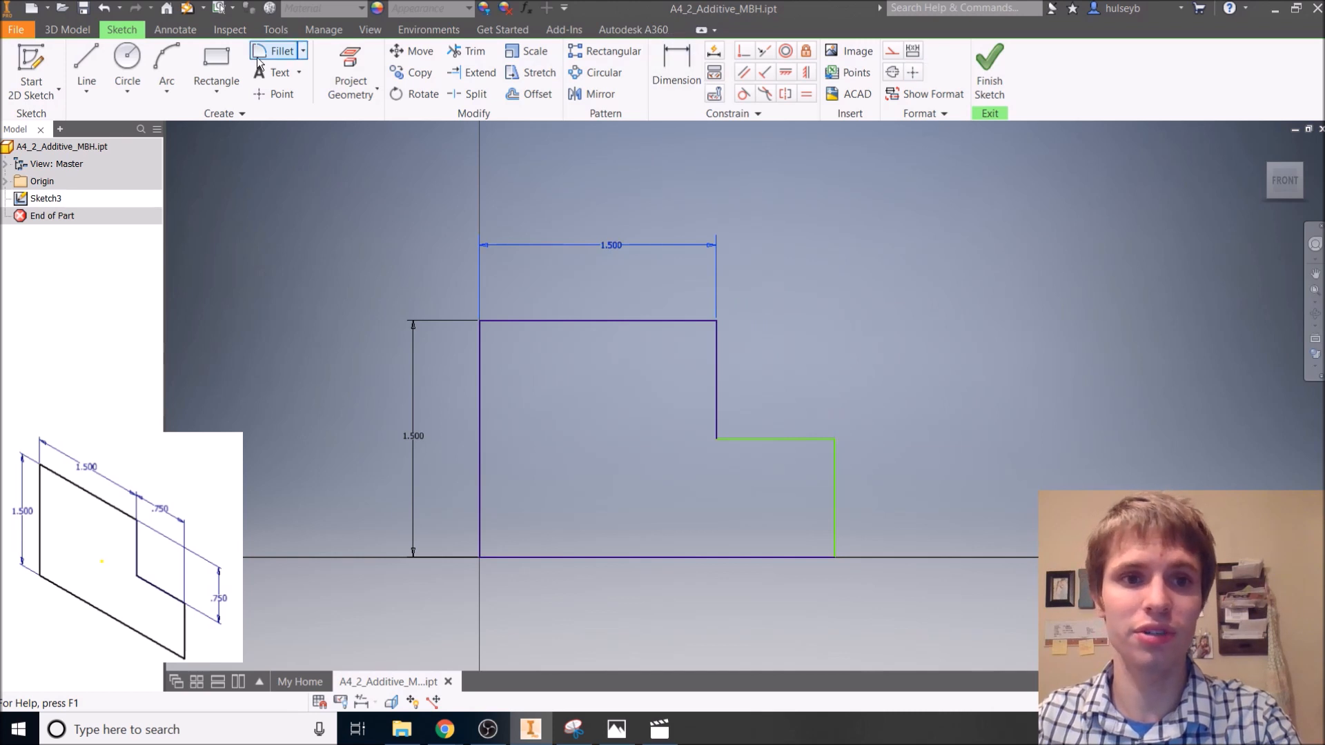
pyautogui.press('Delete')
pyautogui.click(413, 402)
pyautogui.press('Delete')
# - Delete all six lines of the L-shaped profile to leave the sketch empty
pyautogui.click(836, 486)
pyautogui.press('Delete')
pyautogui.click(787, 438)
pyautogui.press('Delete')
pyautogui.click(716, 384)
pyautogui.press('Delete')
pyautogui.click(652, 321)
pyautogui.press('Delete')
pyautogui.click(600, 557)
pyautogui.press('Delete')
pyautogui.click(659, 558)
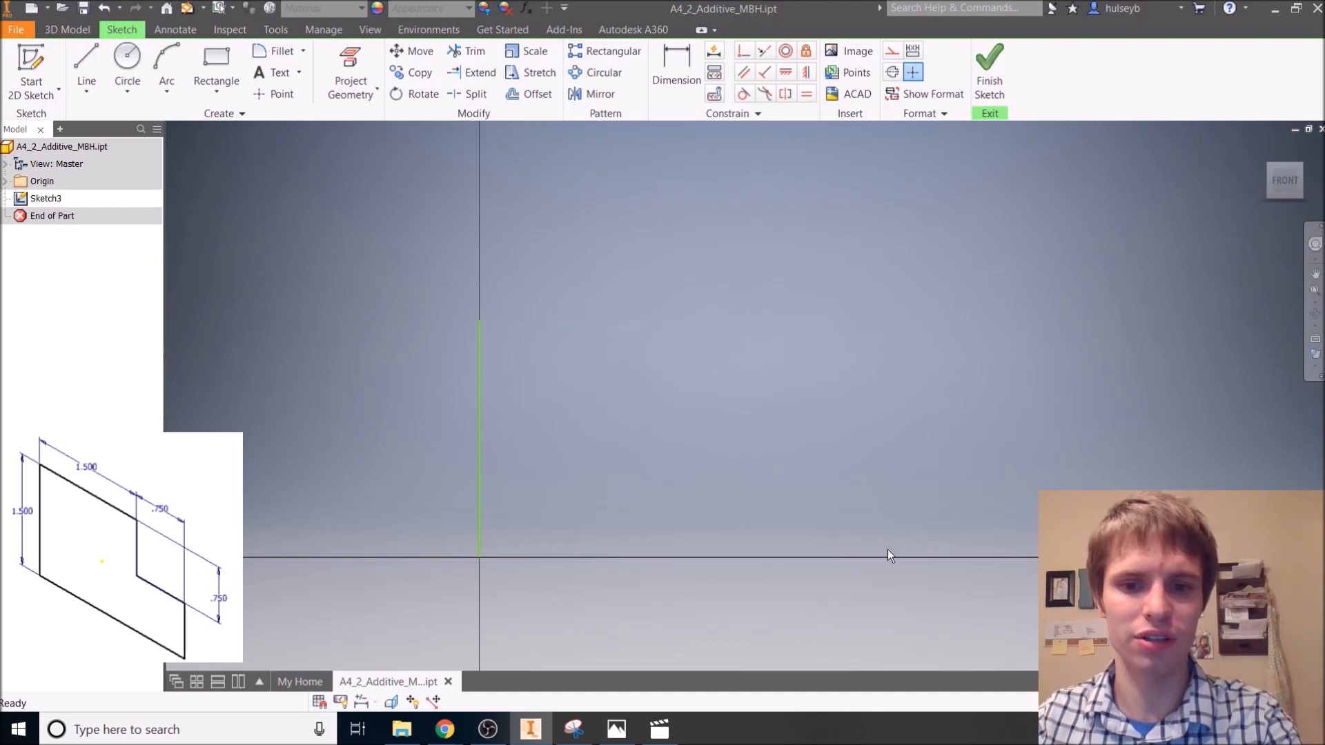
pyautogui.click(480, 407)
pyautogui.press('Delete')
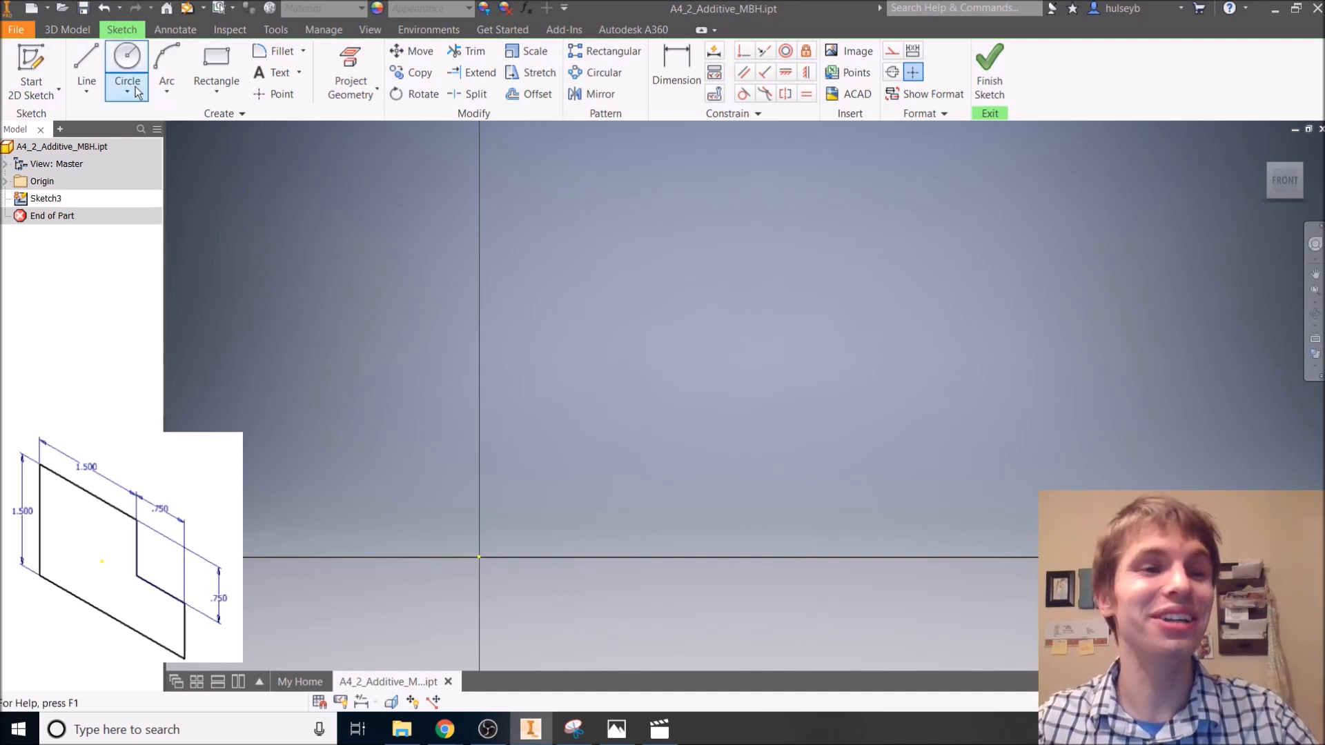
# - Draw a vertical line about 1.7 in up from the origin and a 1.5 in horizontal top edge to its right
pyautogui.click(98, 72)
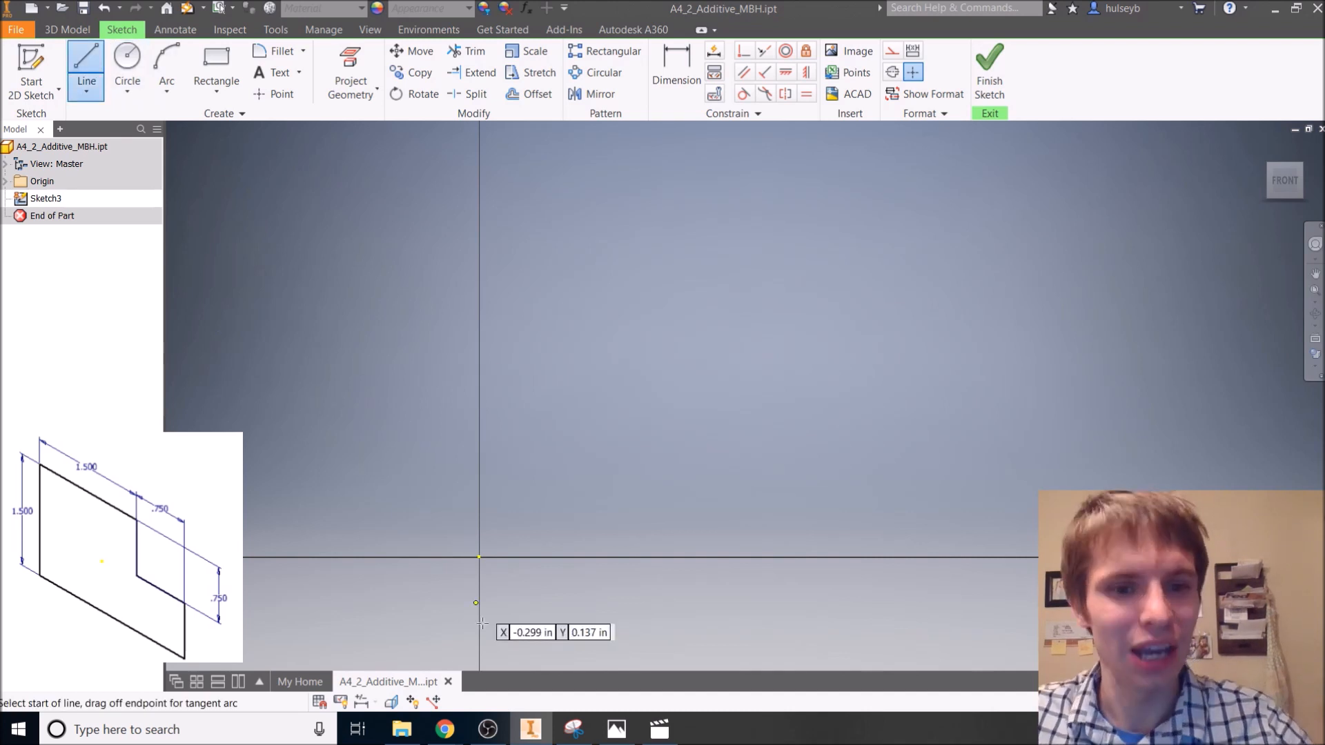
pyautogui.click(479, 556)
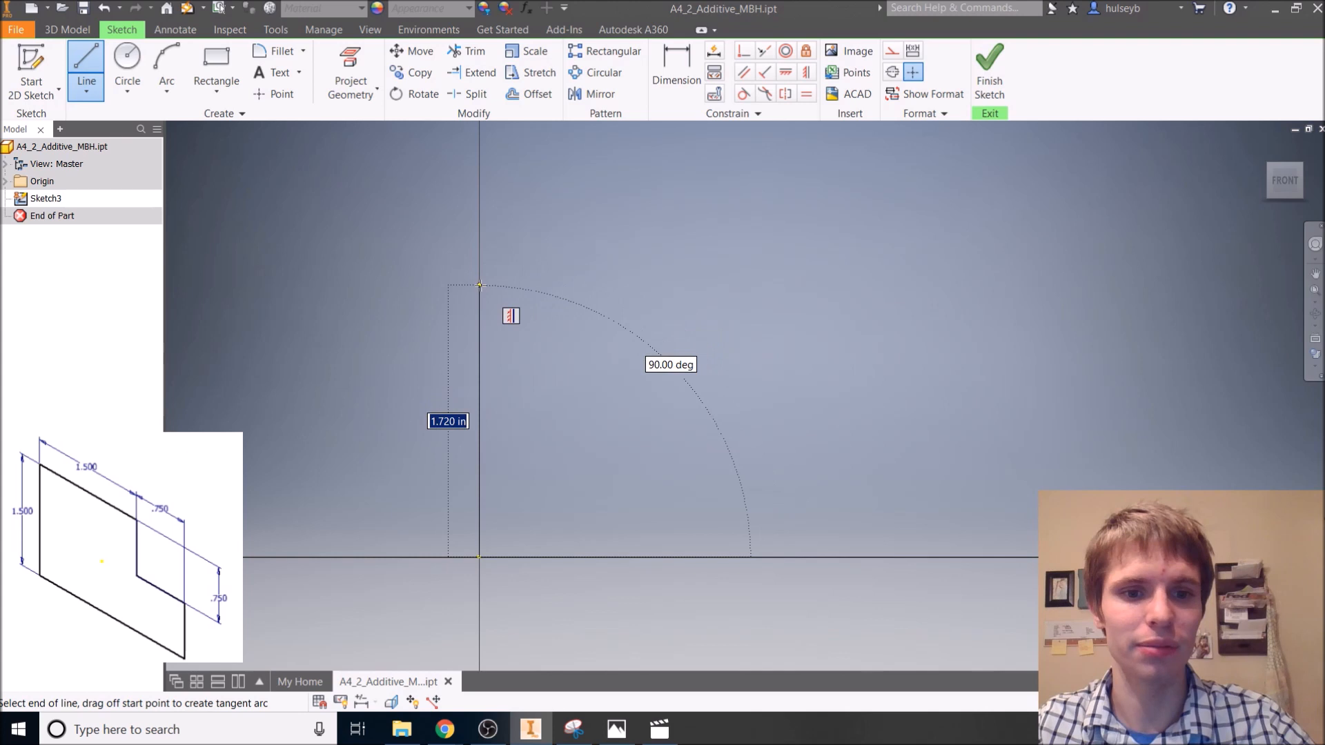
pyautogui.click(480, 288)
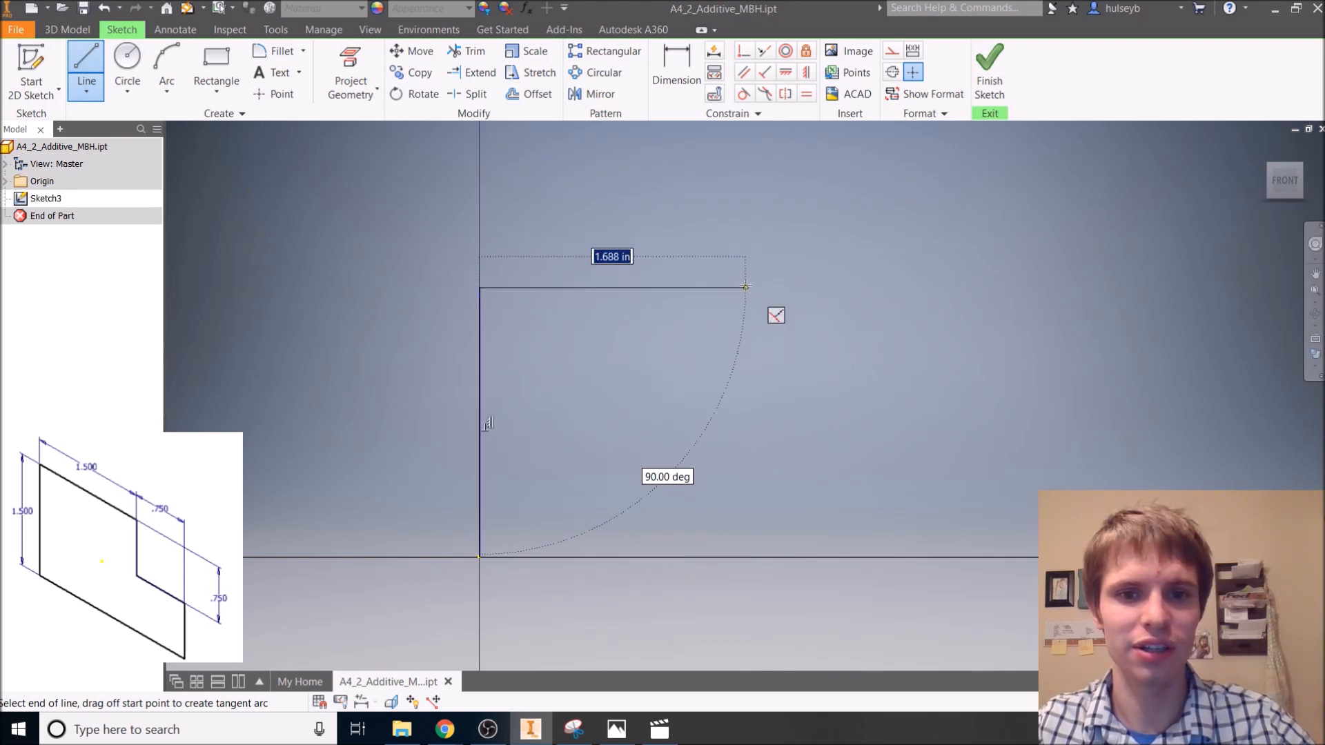
pyautogui.write('1.5')
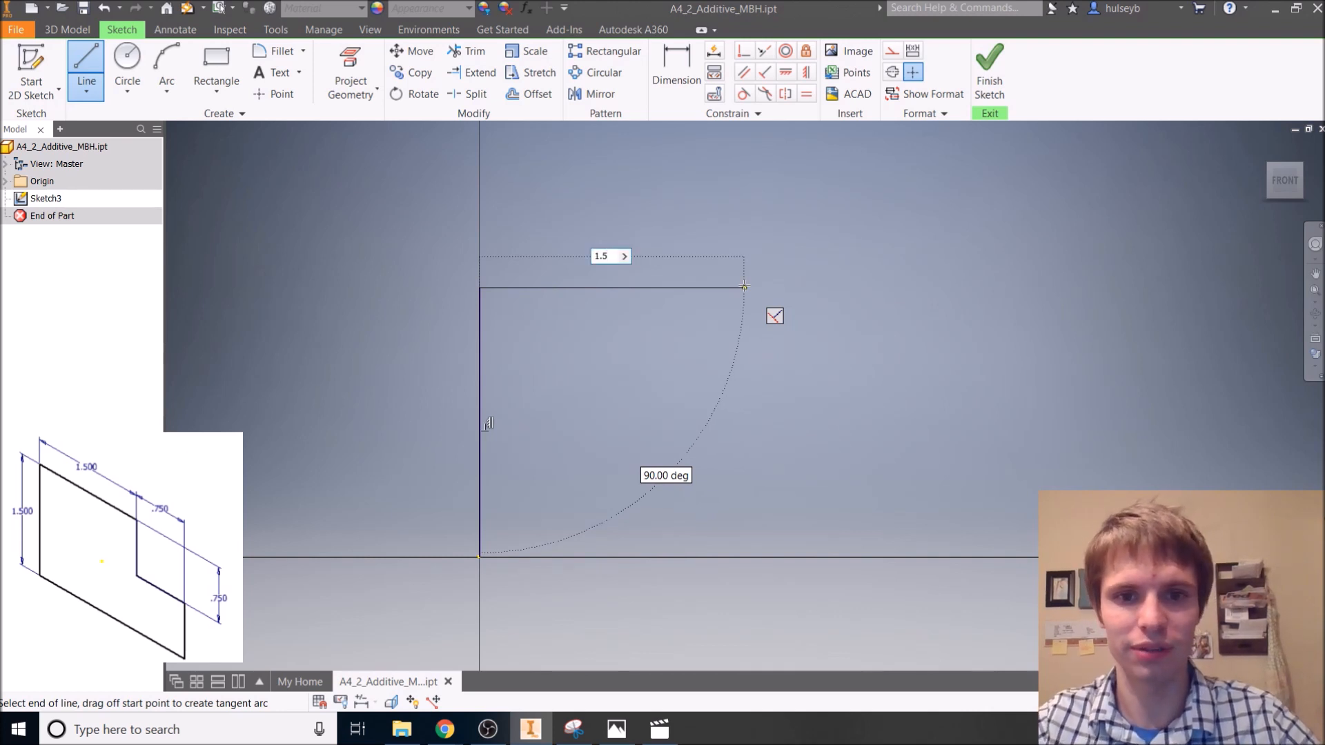
pyautogui.press('Return')
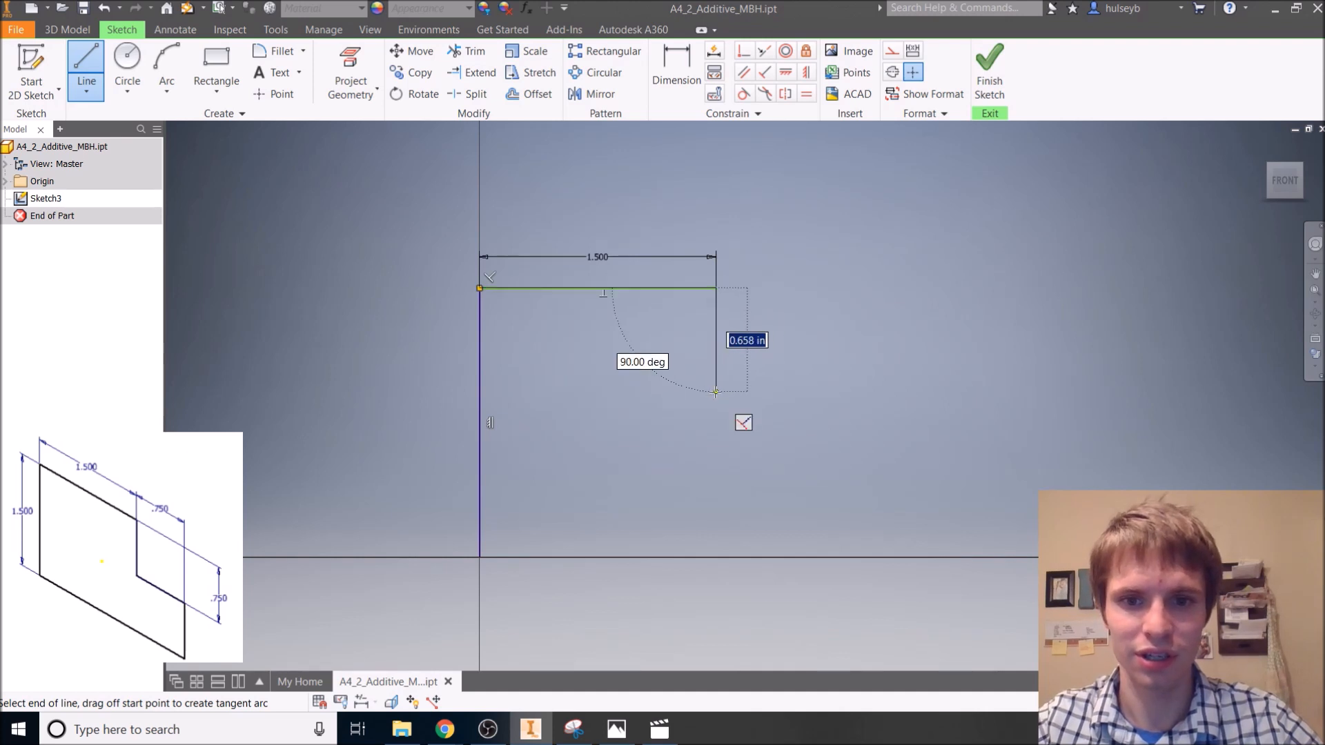
# - Continue the outline 0.75 in down and 0.75 in right, and close it along the horizontal axis back to the origin
pyautogui.write('0.75')
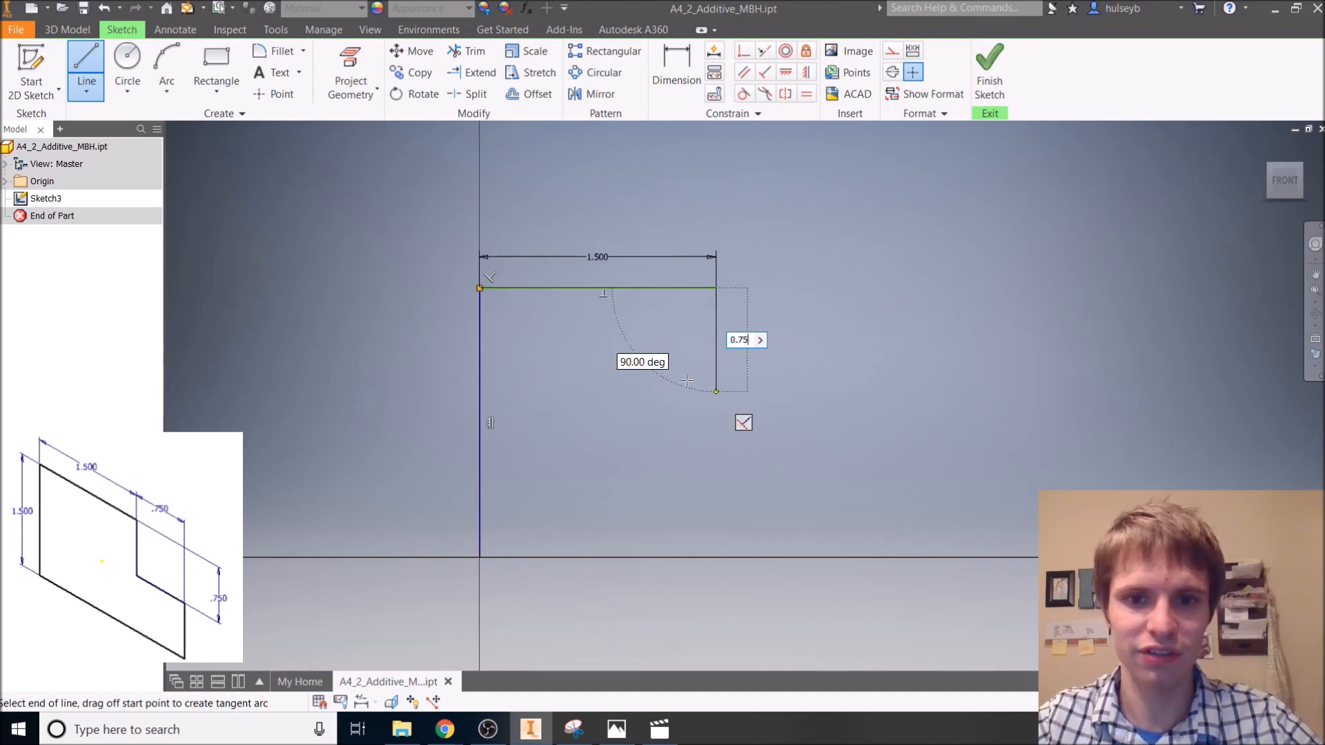
pyautogui.press('Return')
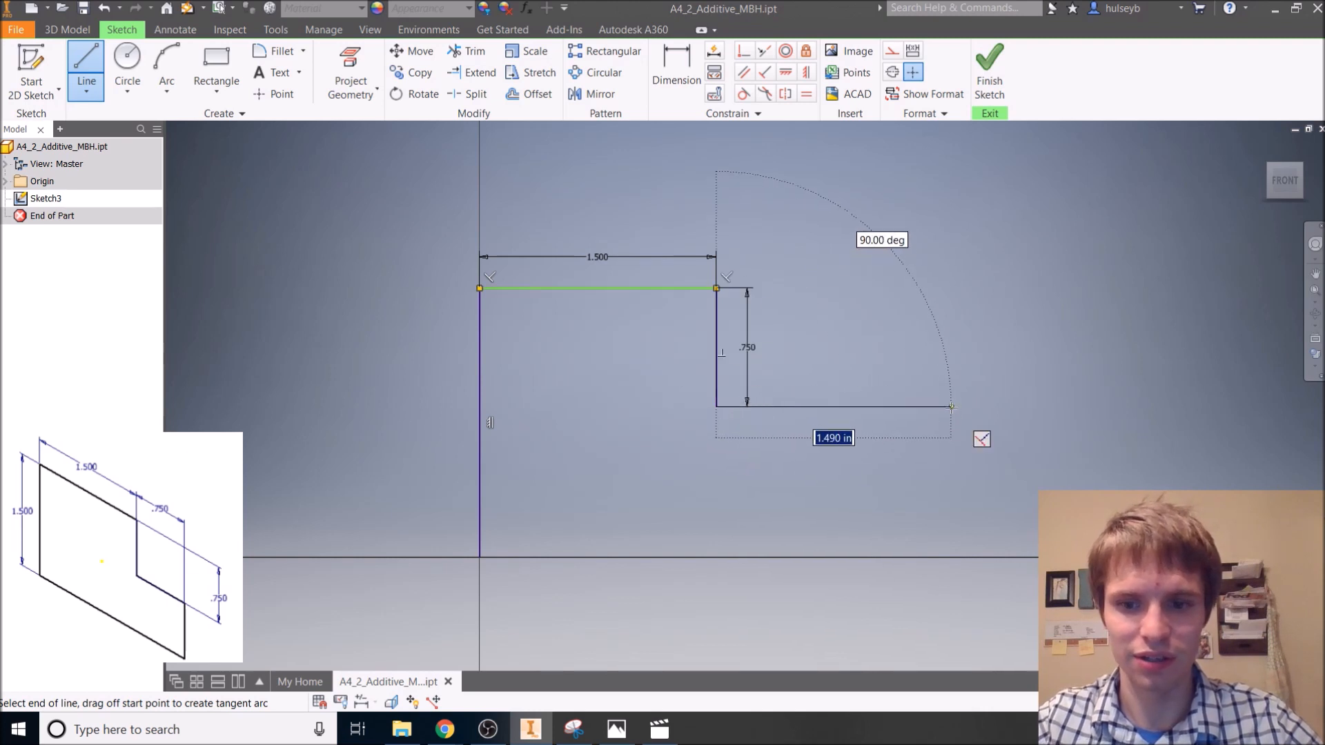
pyautogui.write('0.75')
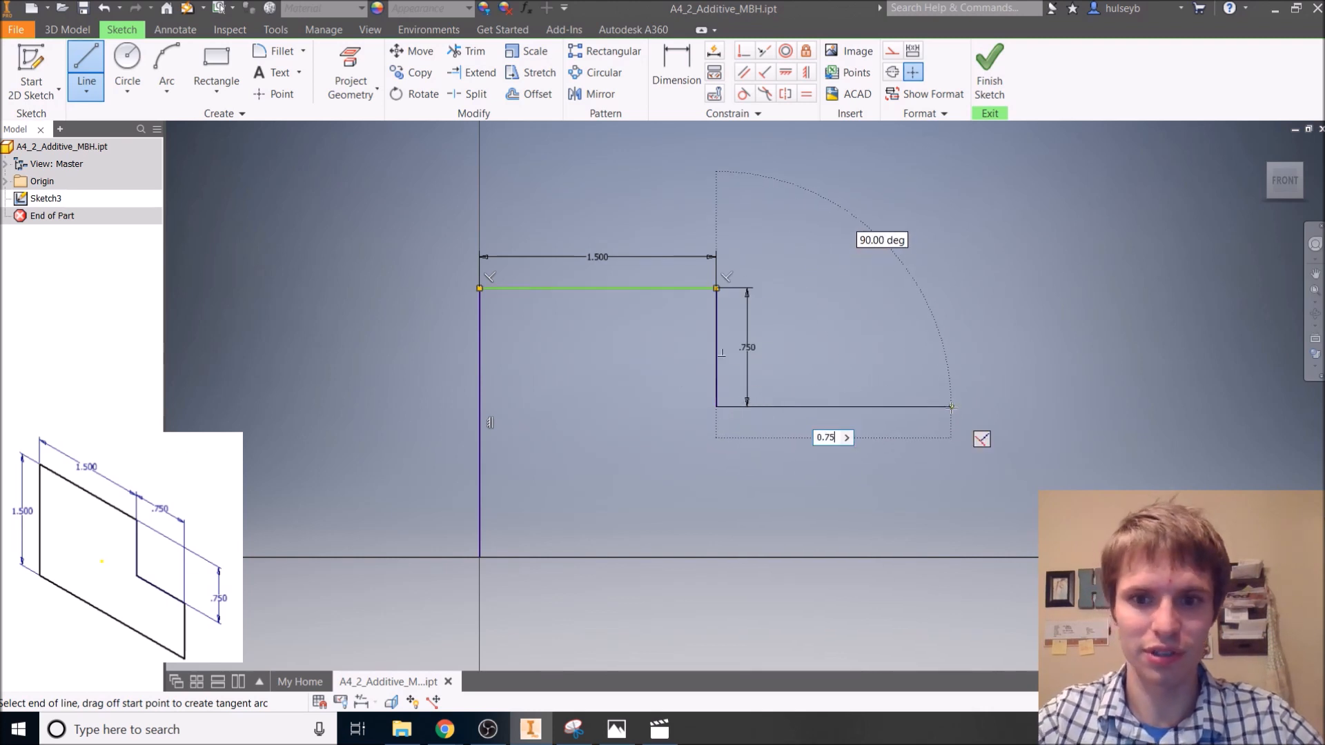
pyautogui.press('Return')
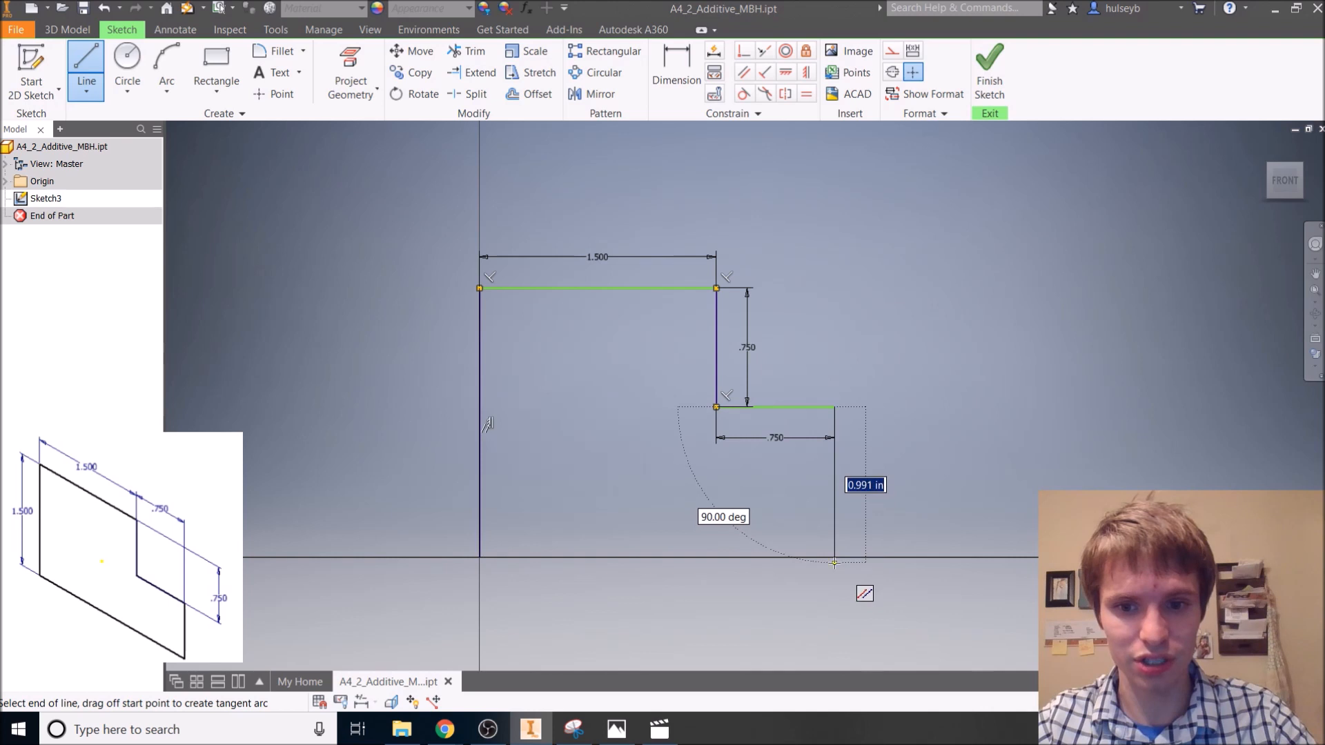
pyautogui.click(834, 557)
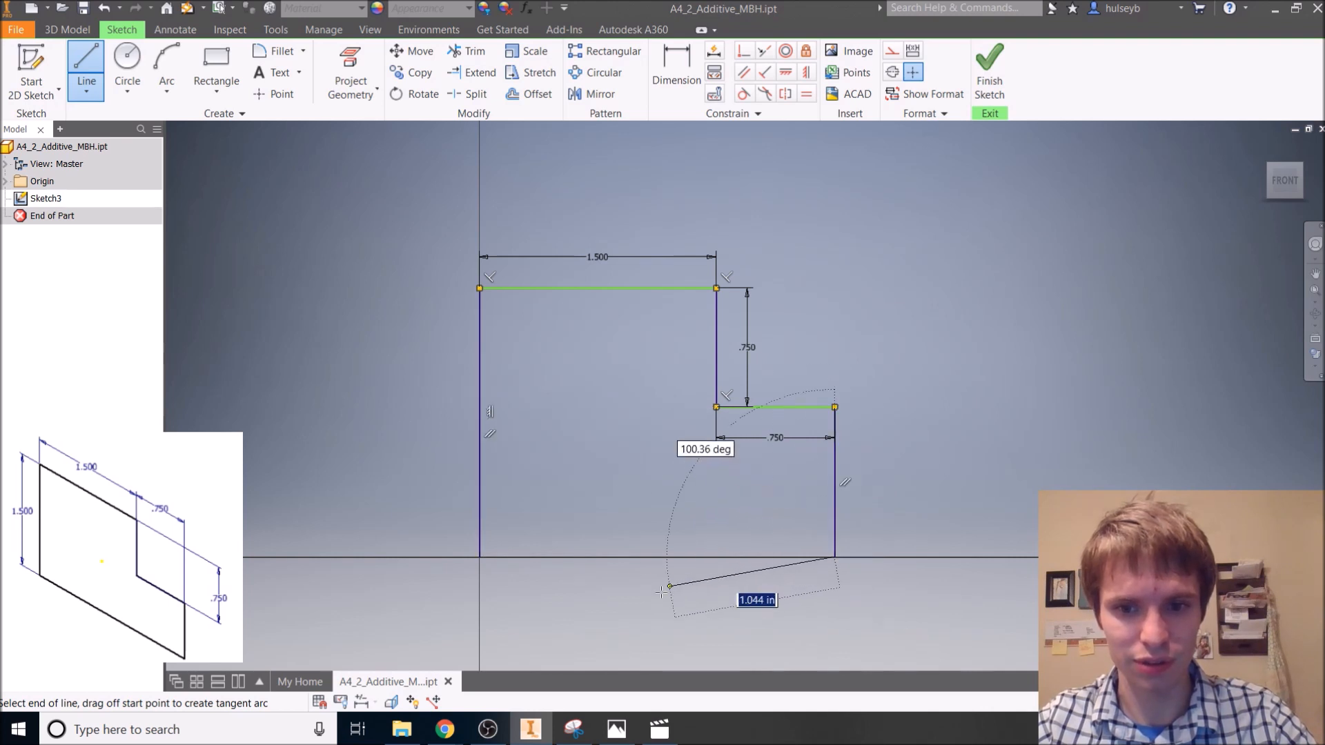
pyautogui.click(478, 556)
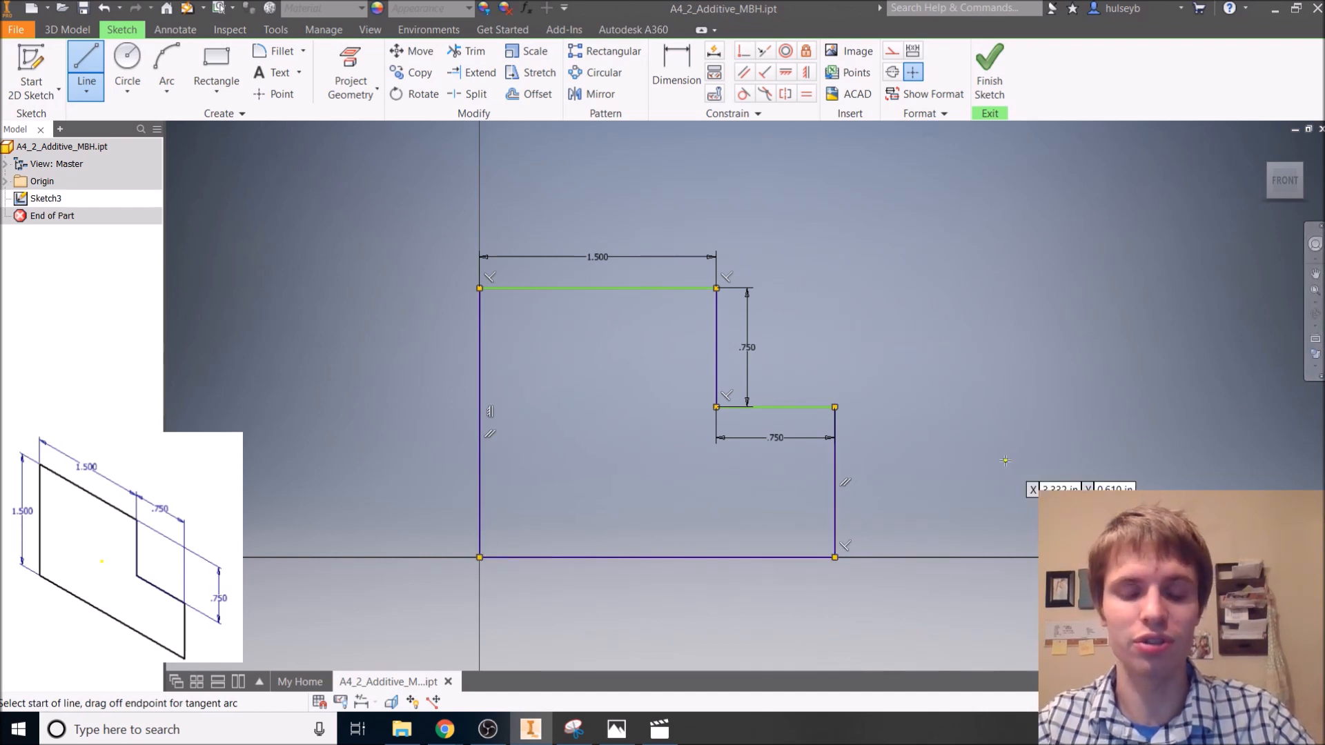
pyautogui.click(686, 59)
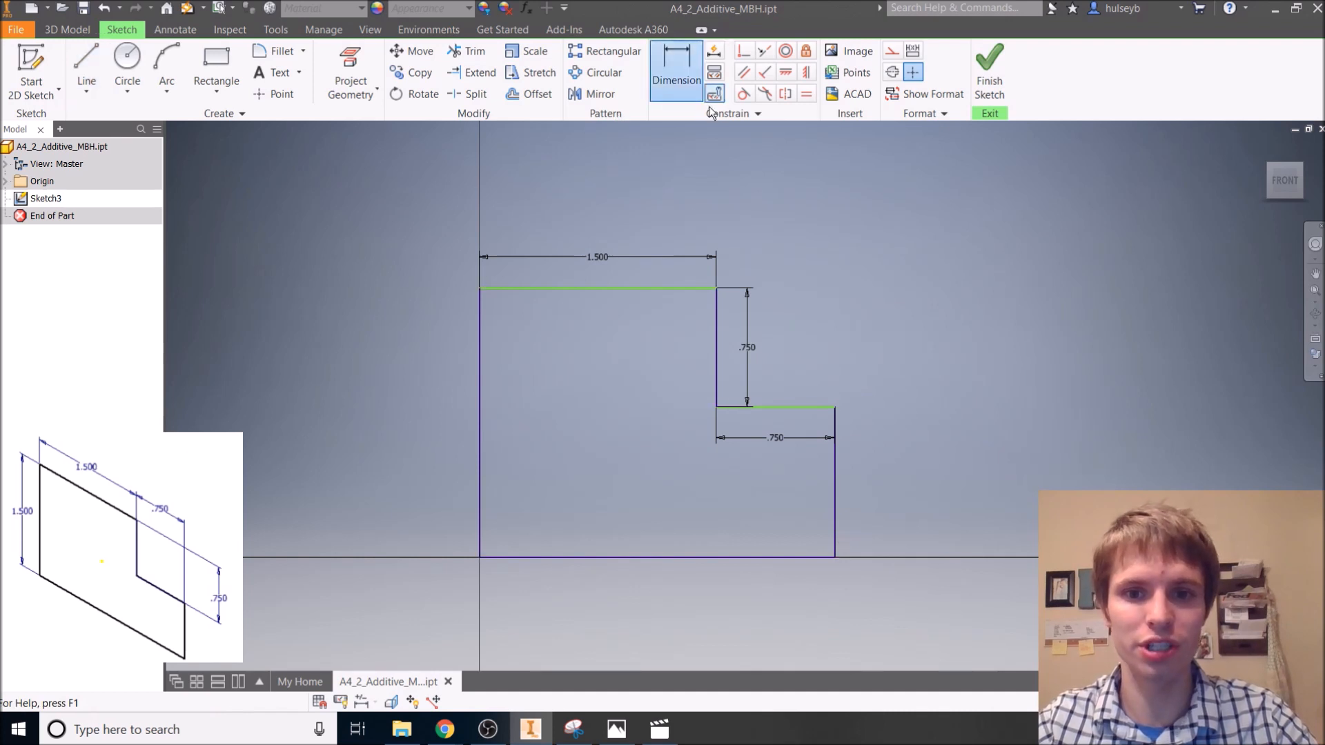
pyautogui.click(479, 366)
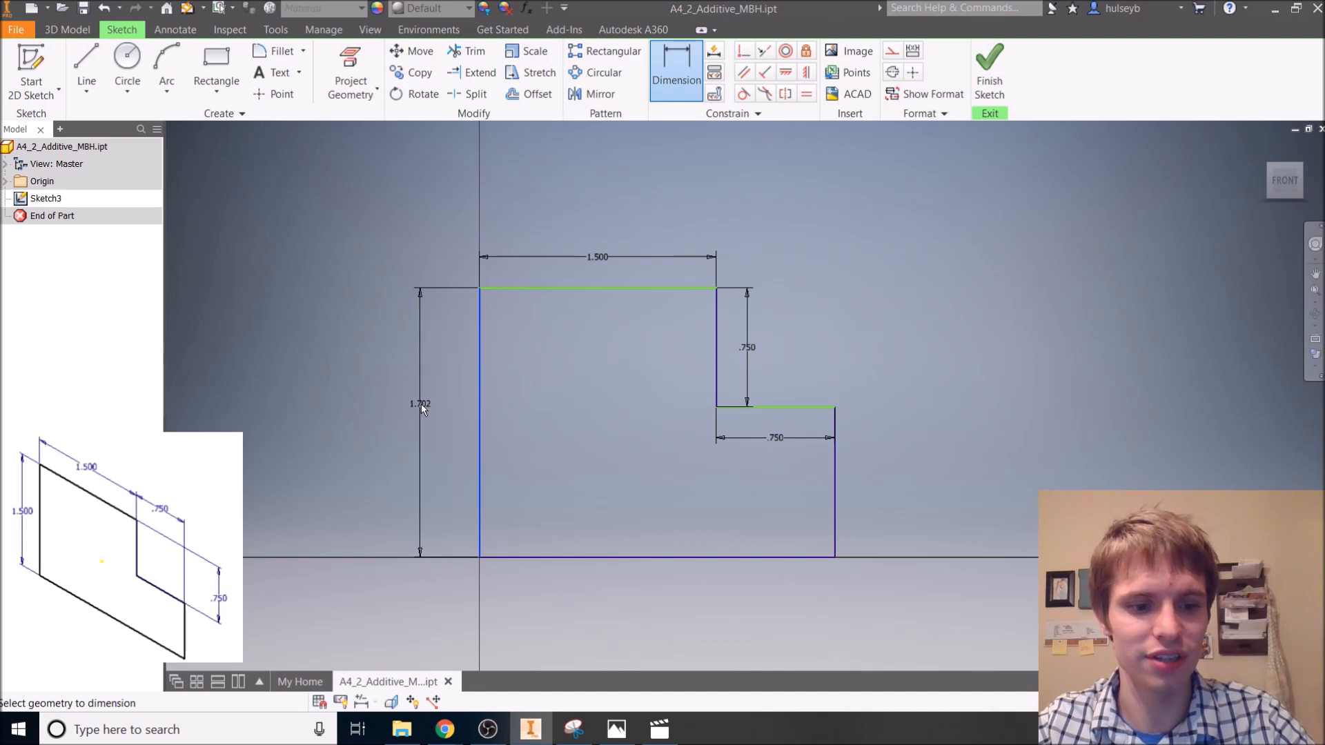
pyautogui.press('Escape')
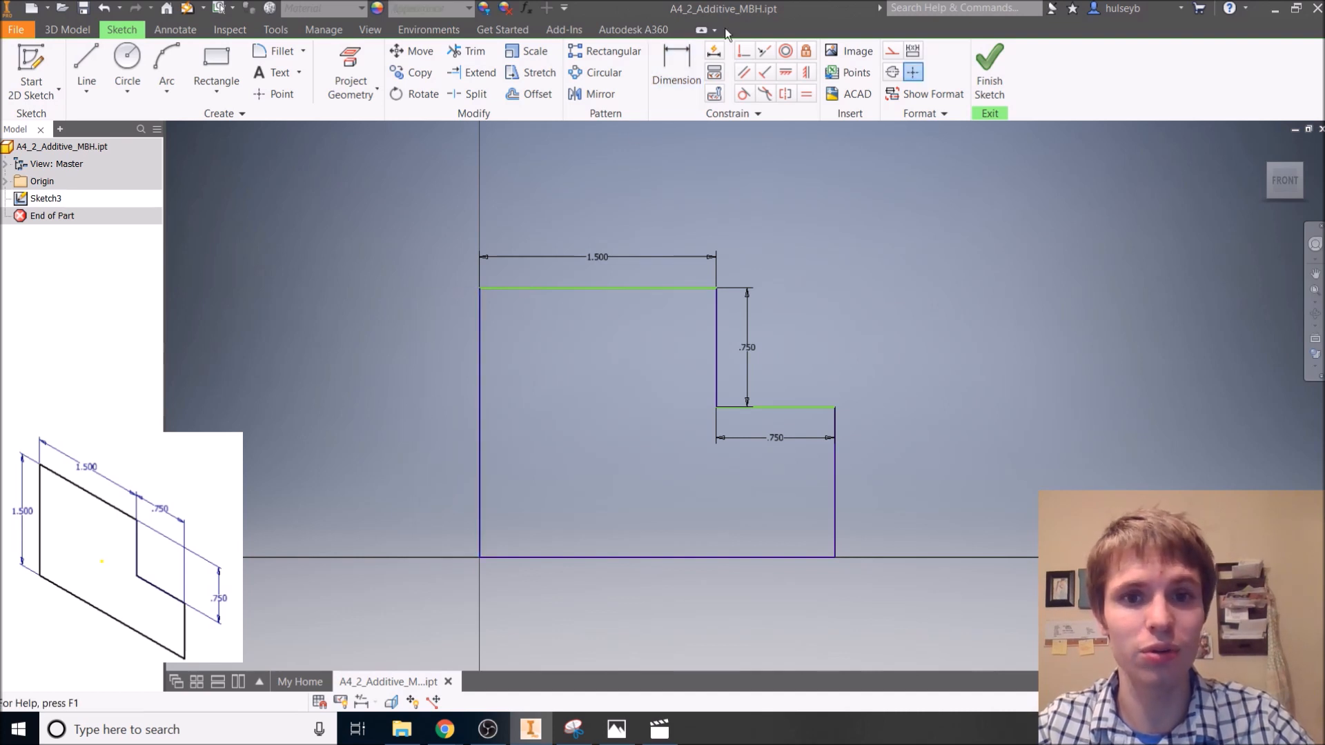
# - Dimension the distance between the profile's top and bottom edges to 1.5 in
pyautogui.click(679, 75)
pyautogui.click(524, 288)
pyautogui.click(536, 556)
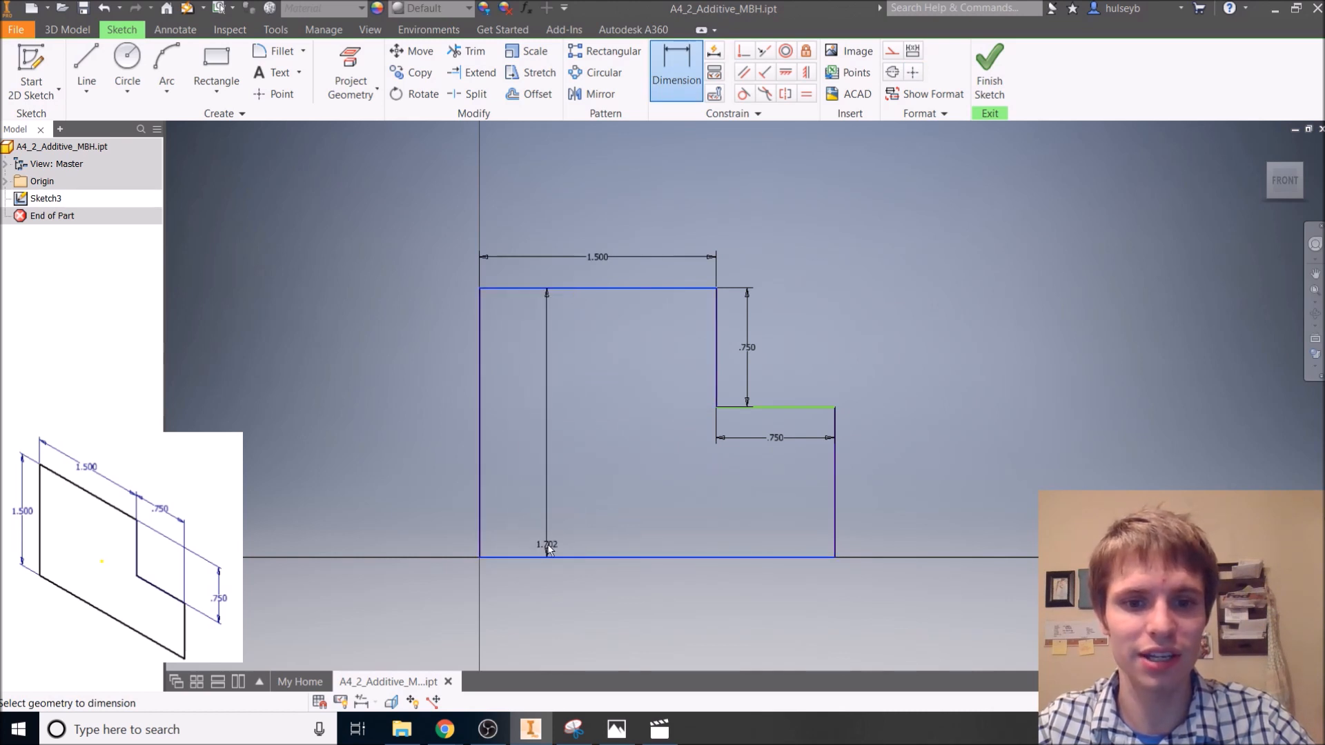
pyautogui.click(432, 399)
pyautogui.write('1.5')
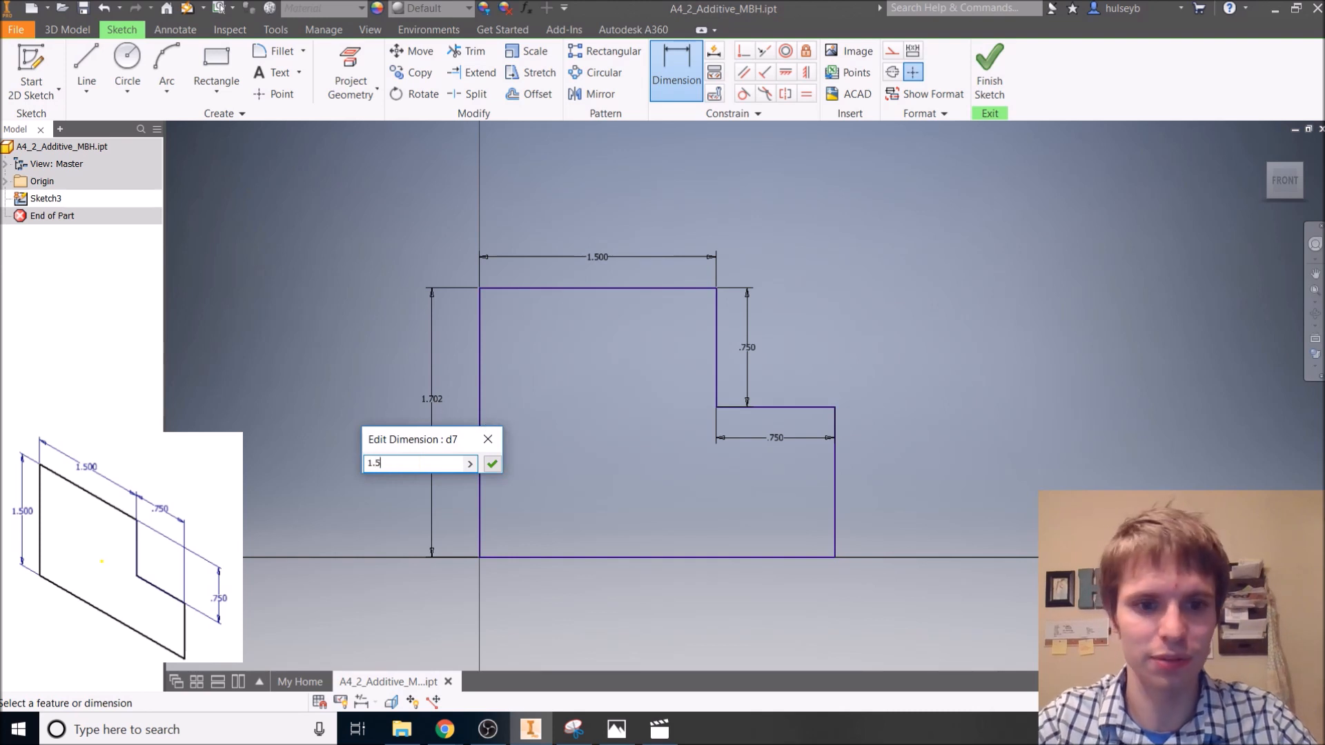
pyautogui.press('Return')
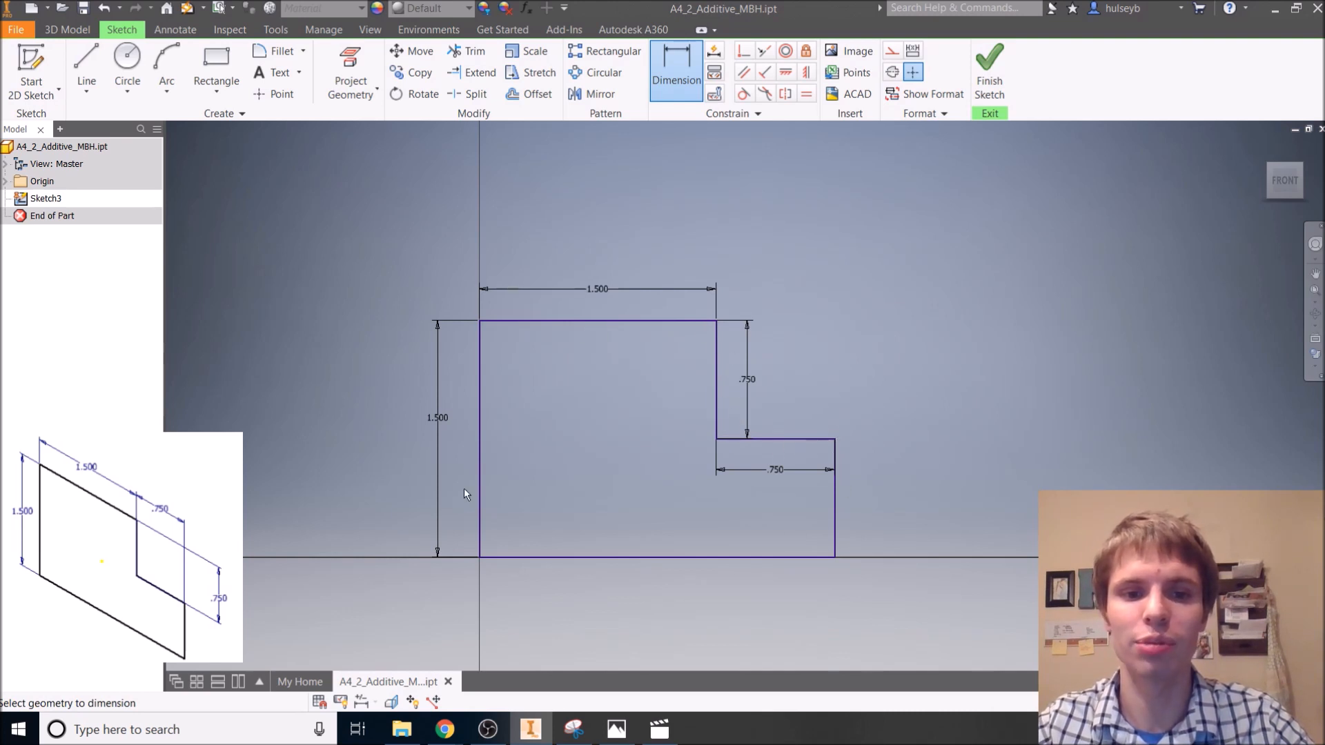
# - Finish the sketch and extrude the L-shaped profile 0.75 in as a solid
pyautogui.click(1001, 81)
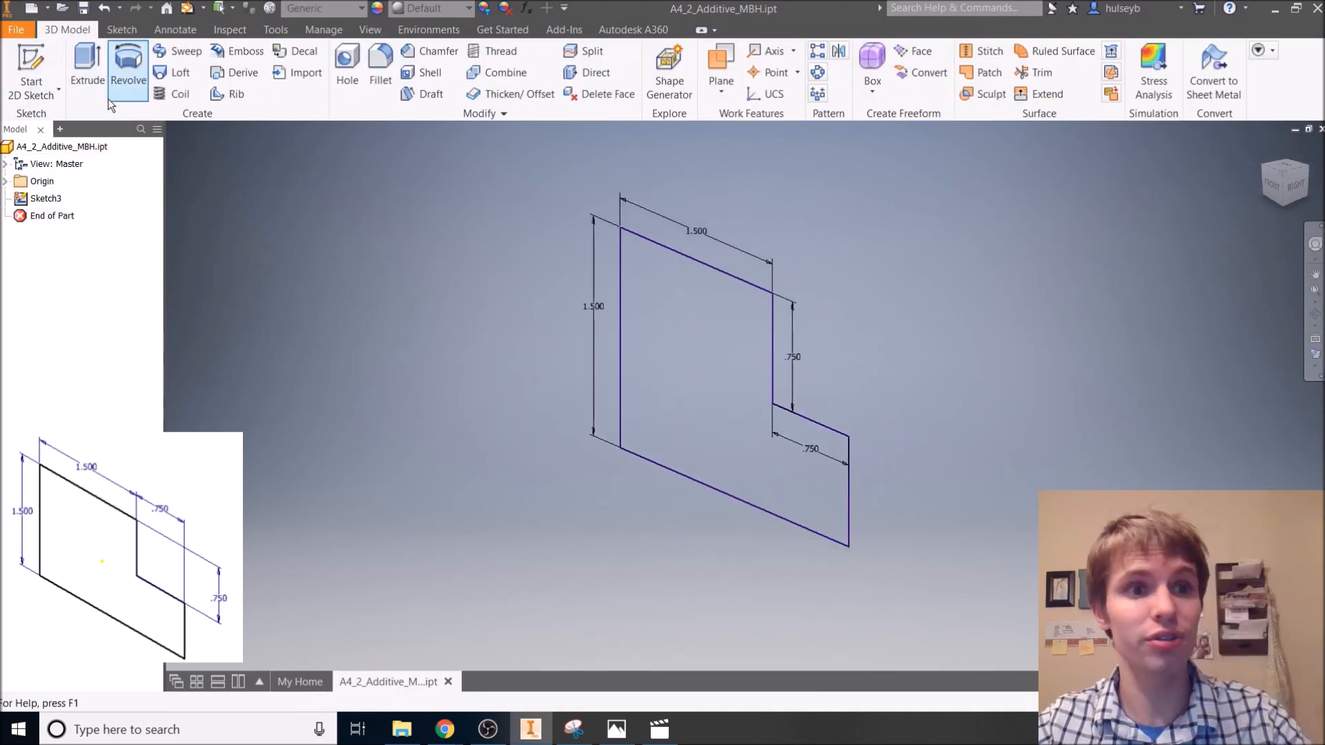
pyautogui.click(87, 69)
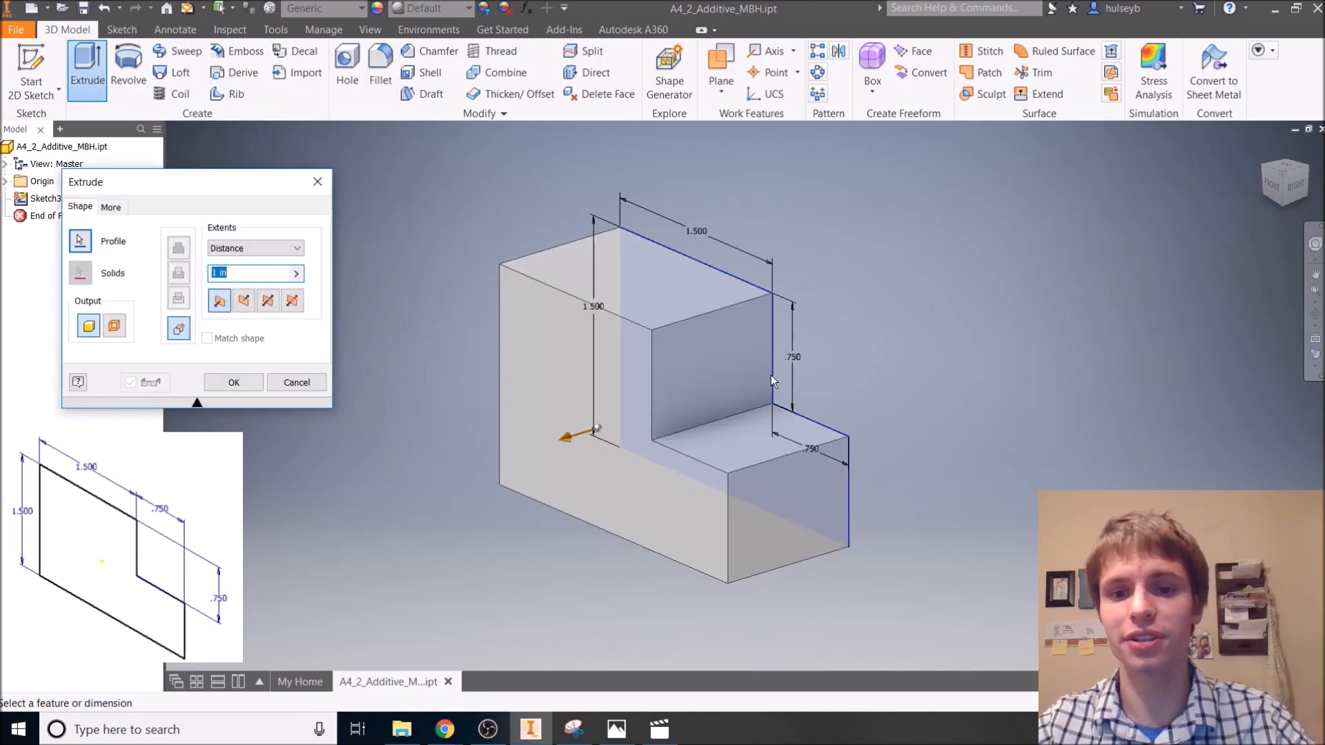
pyautogui.write('0.75')
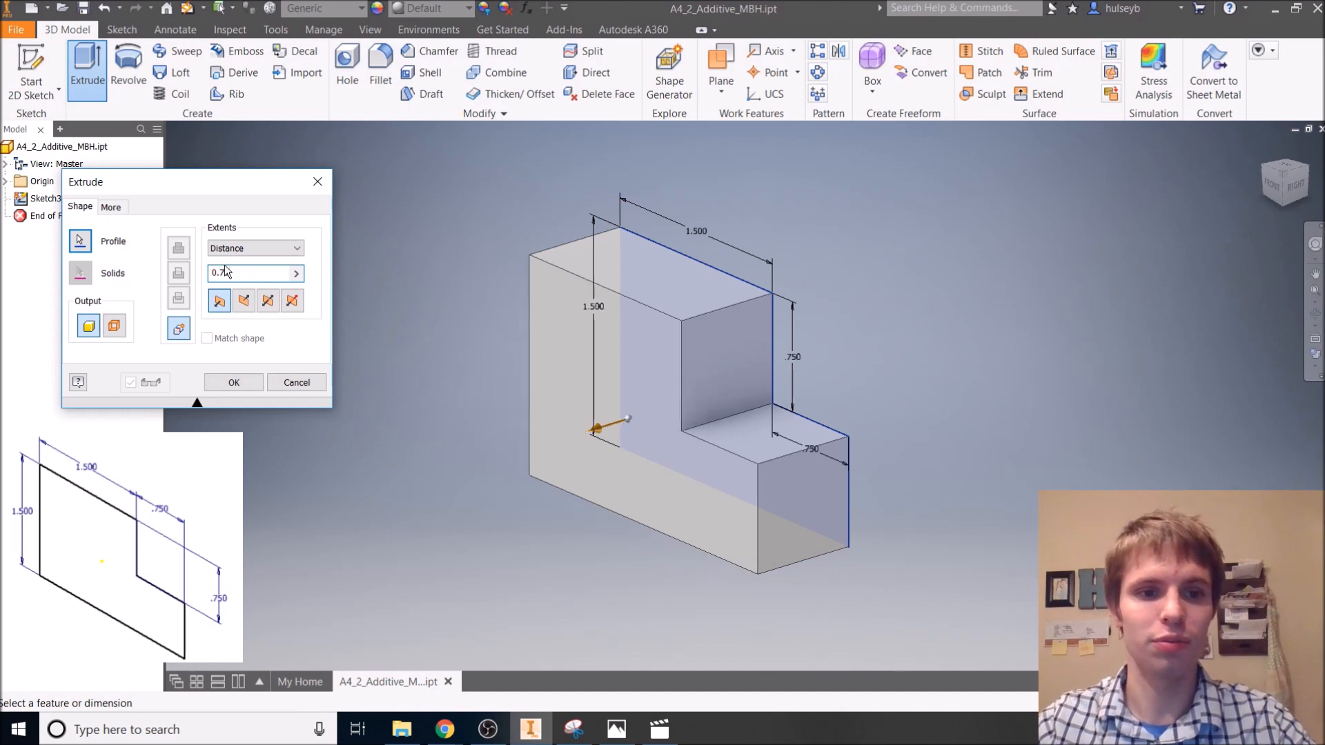
pyautogui.click(233, 383)
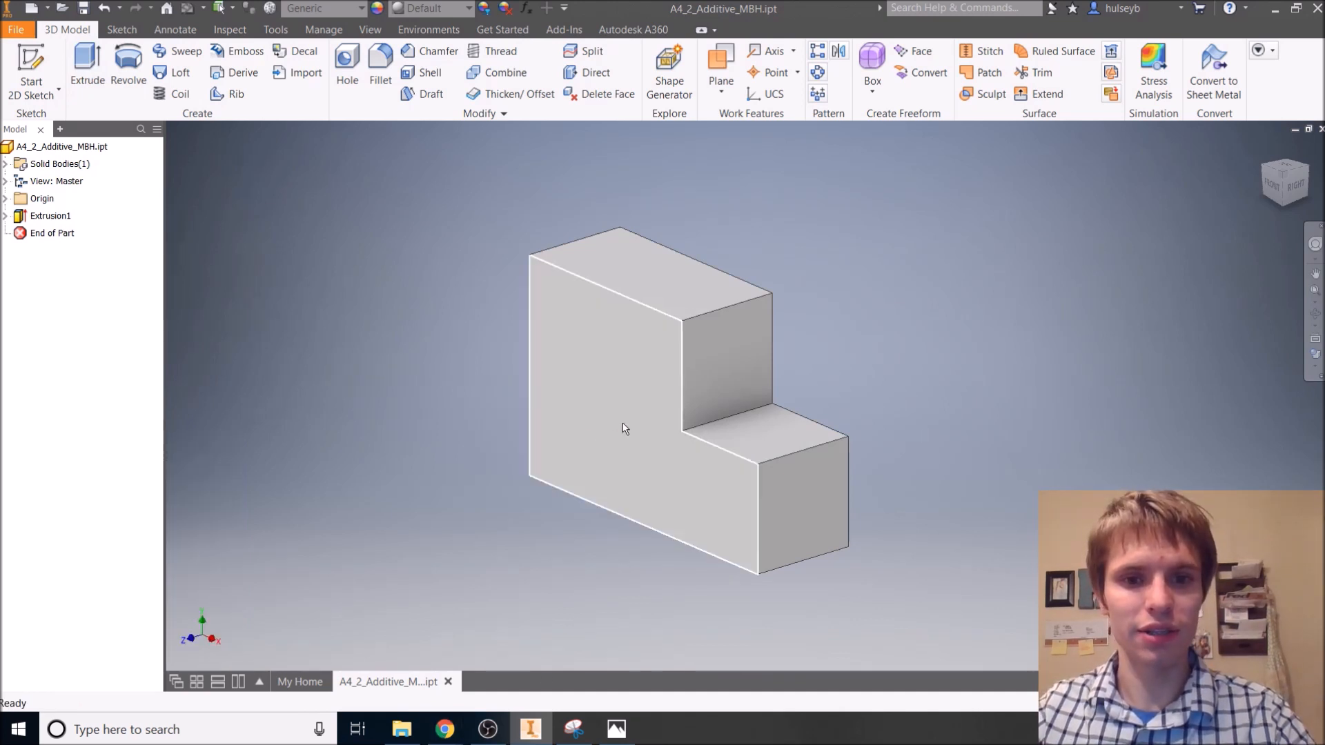
# - Start a new 2D sketch on the L-shaped front face of the extruded block
pyautogui.click(32, 69)
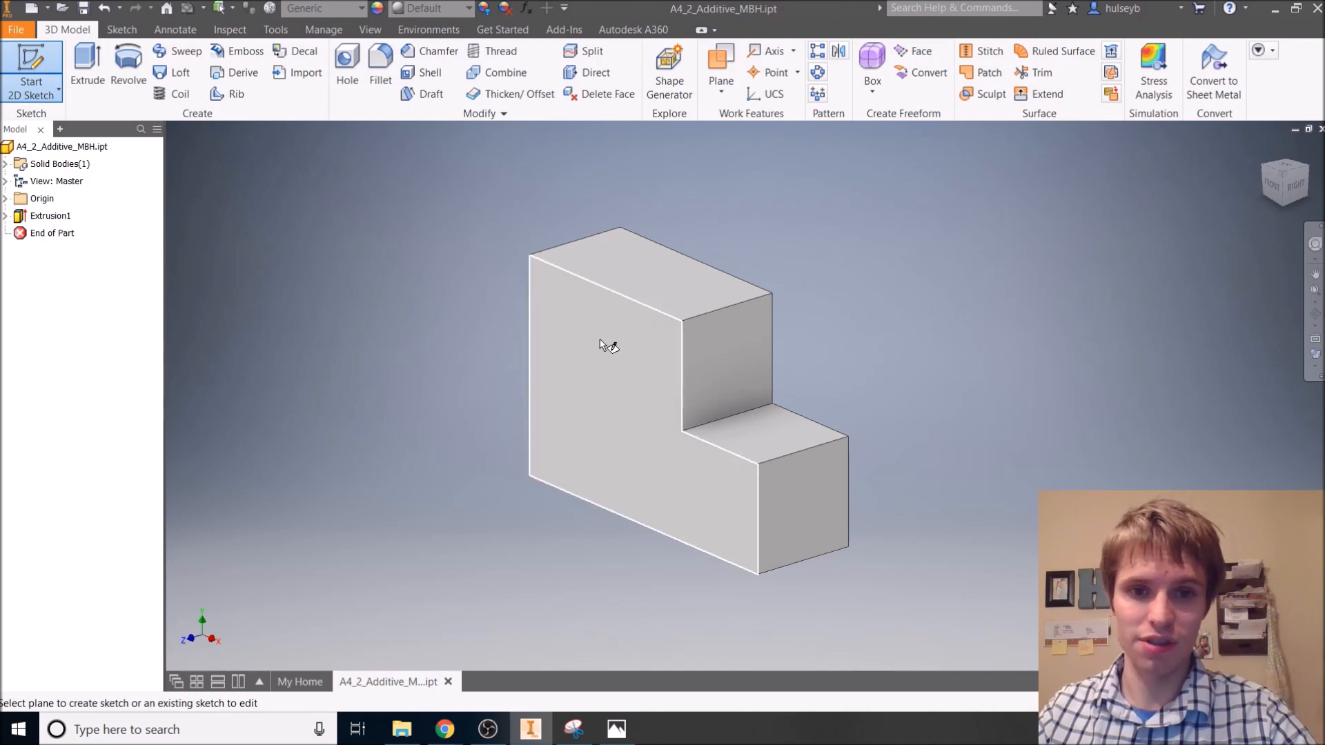
pyautogui.click(613, 408)
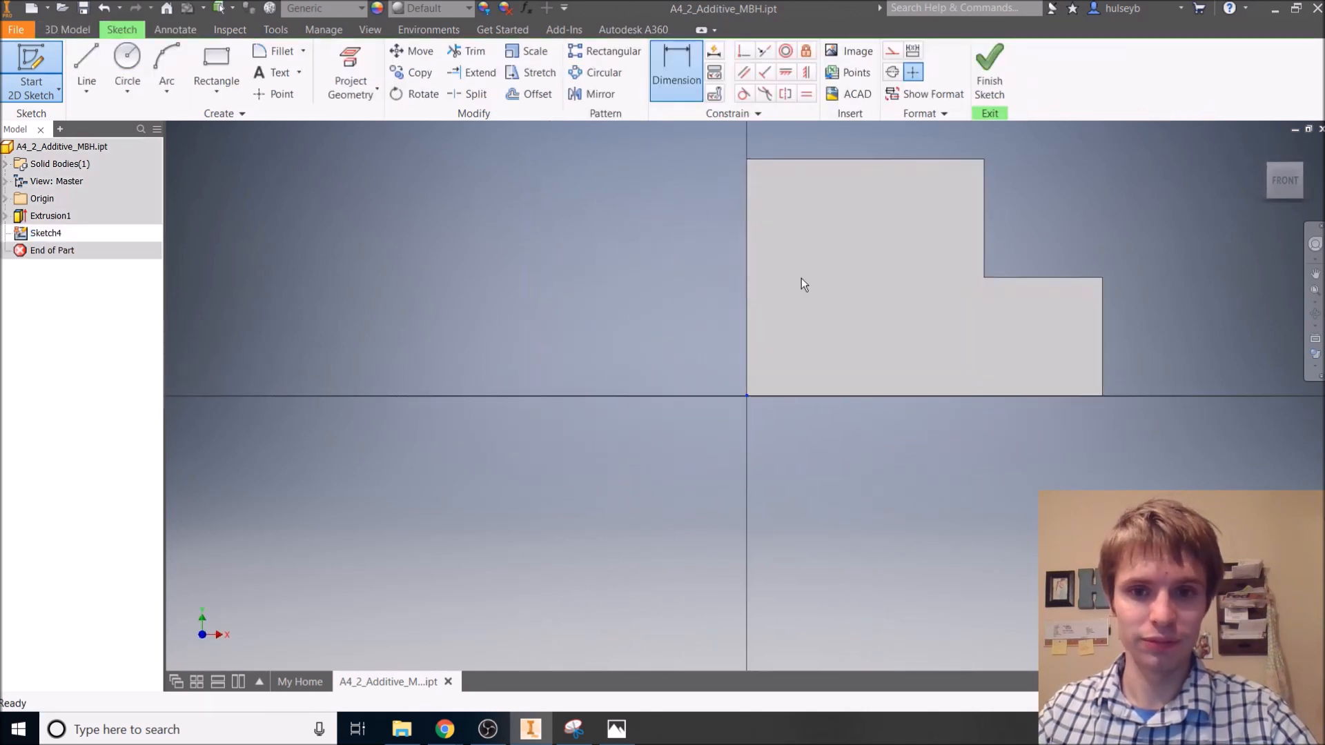
pyautogui.scroll(3, 807, 332)
pyautogui.scroll(-3, 793, 380)
pyautogui.moveTo(763, 338); pyautogui.dragTo(596, 486, button='middle')
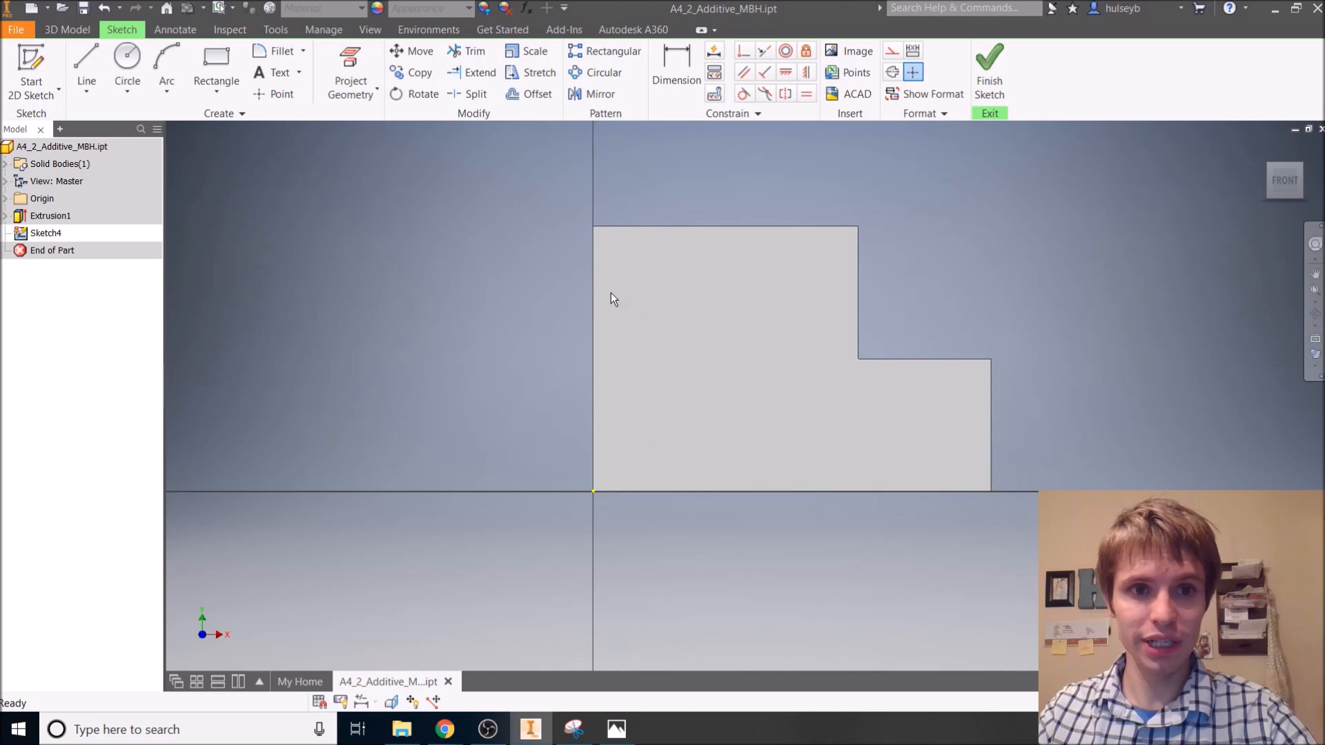
# - Sketch a 0.75 in by 0.75 in rectangle on the front face, starting from the origin corner
pyautogui.click(216, 61)
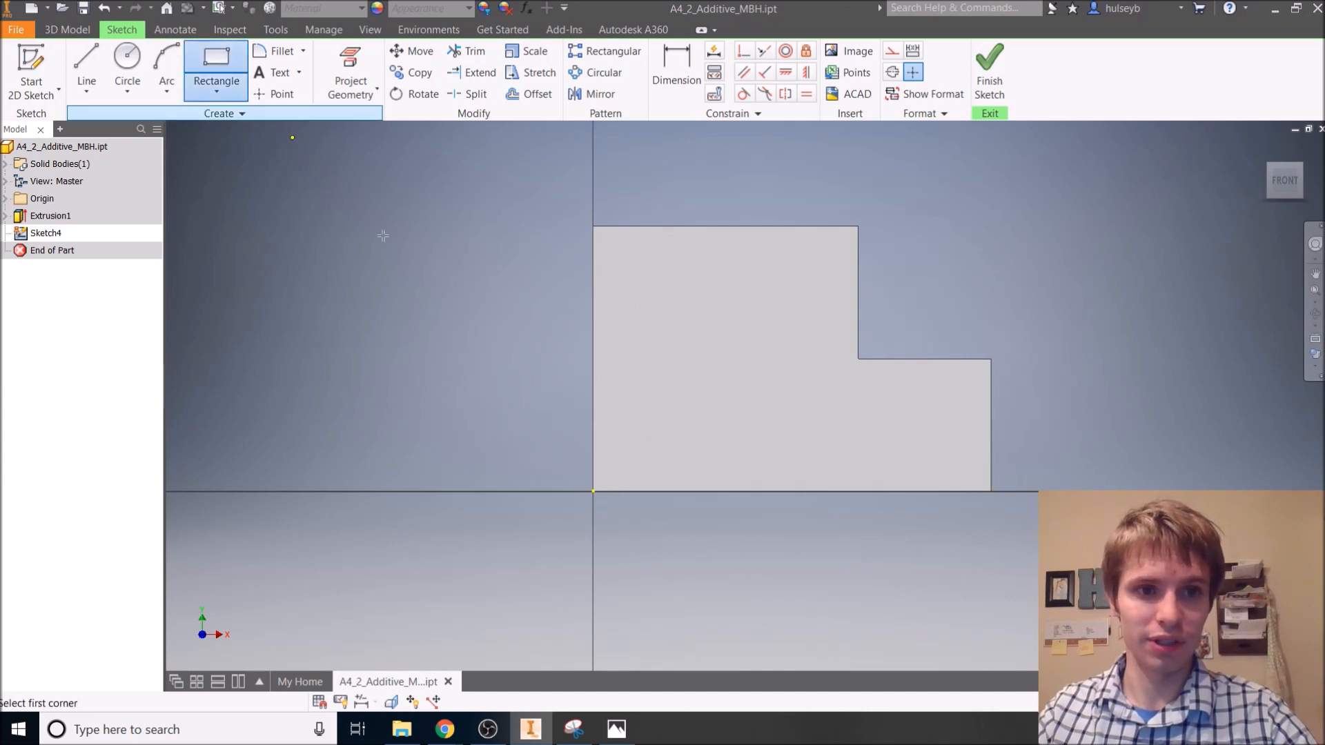
pyautogui.click(592, 492)
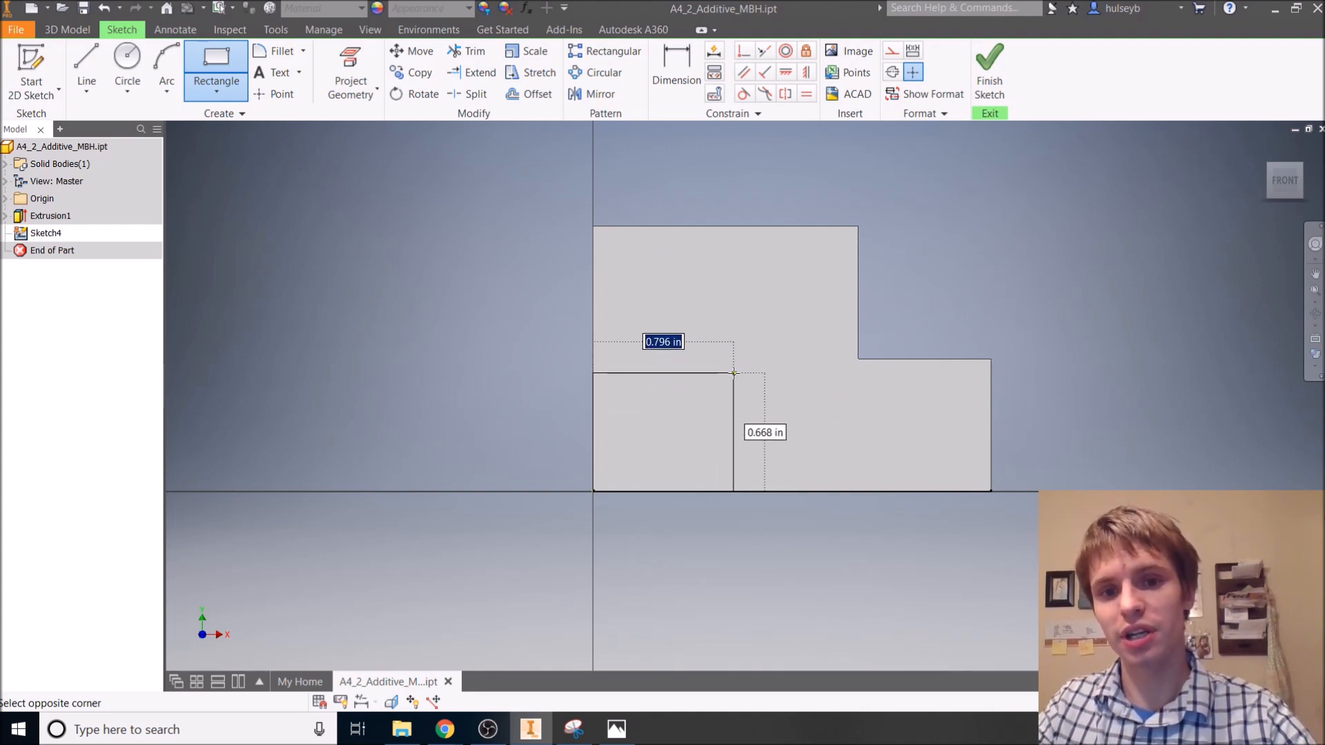
pyautogui.write('0.75')
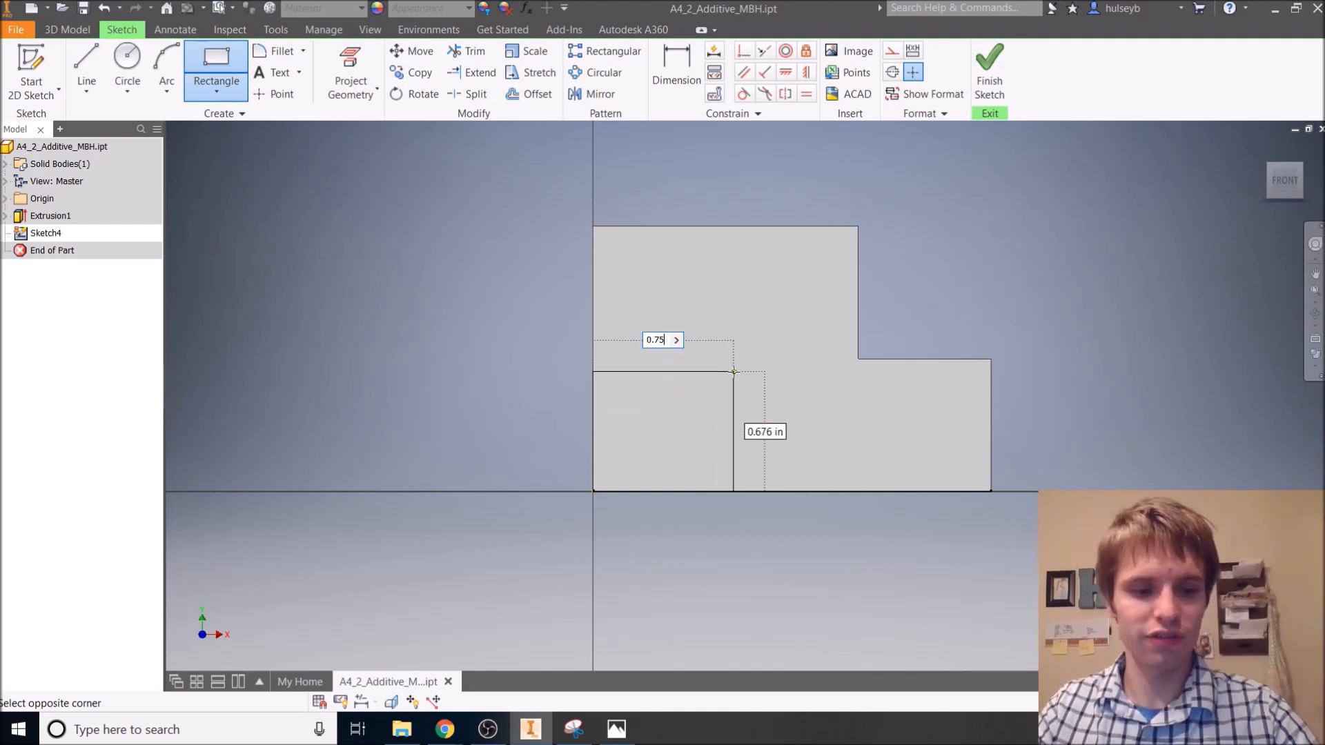
pyautogui.press('Tab')
pyautogui.write('0.75')
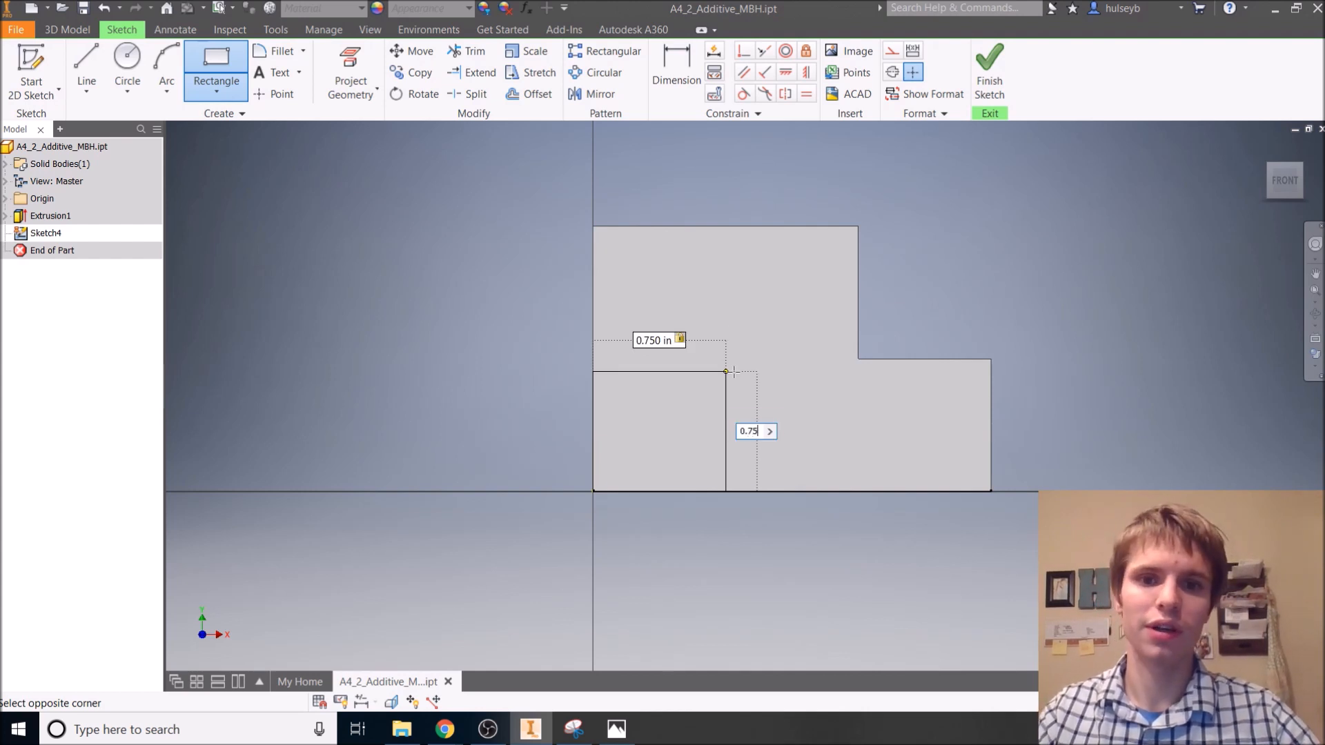
pyautogui.press('Return')
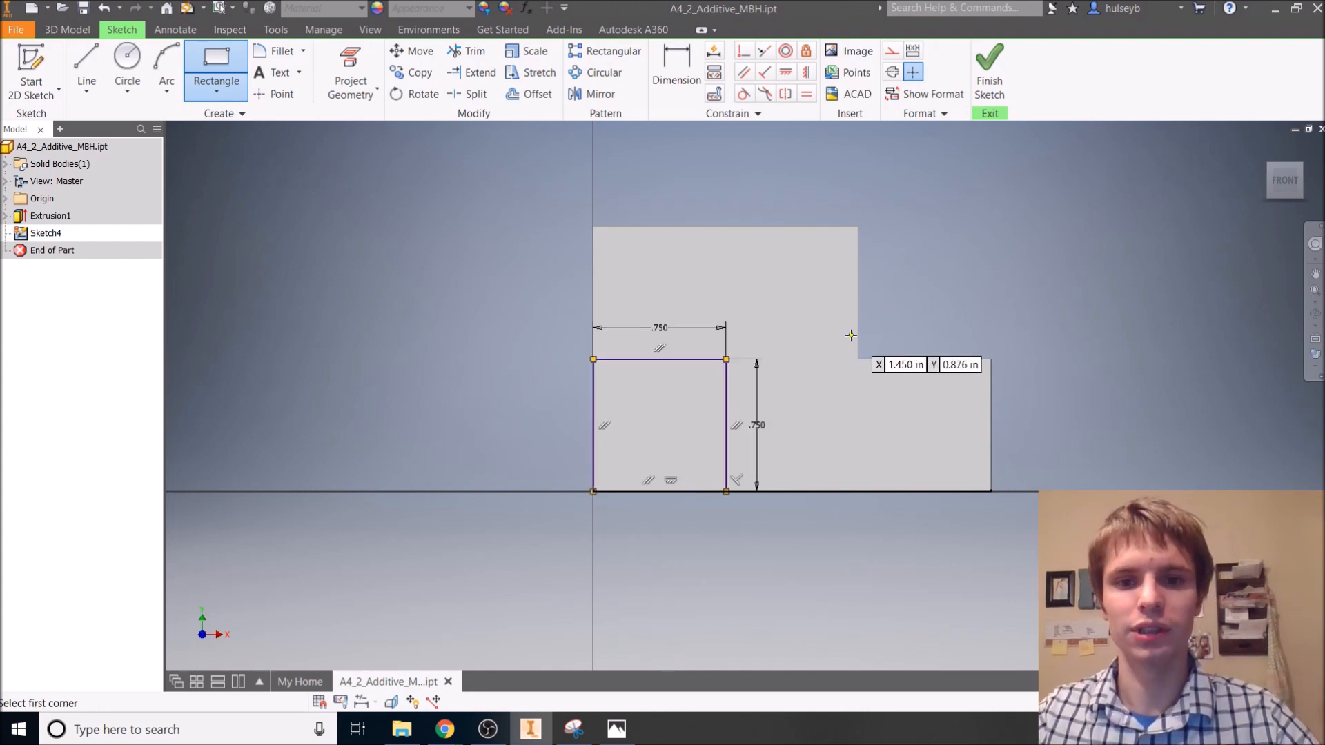
# - Finish the sketch and extrude the square 0.75 in outward from the front face, joined to the block
pyautogui.click(1006, 61)
pyautogui.press('e')
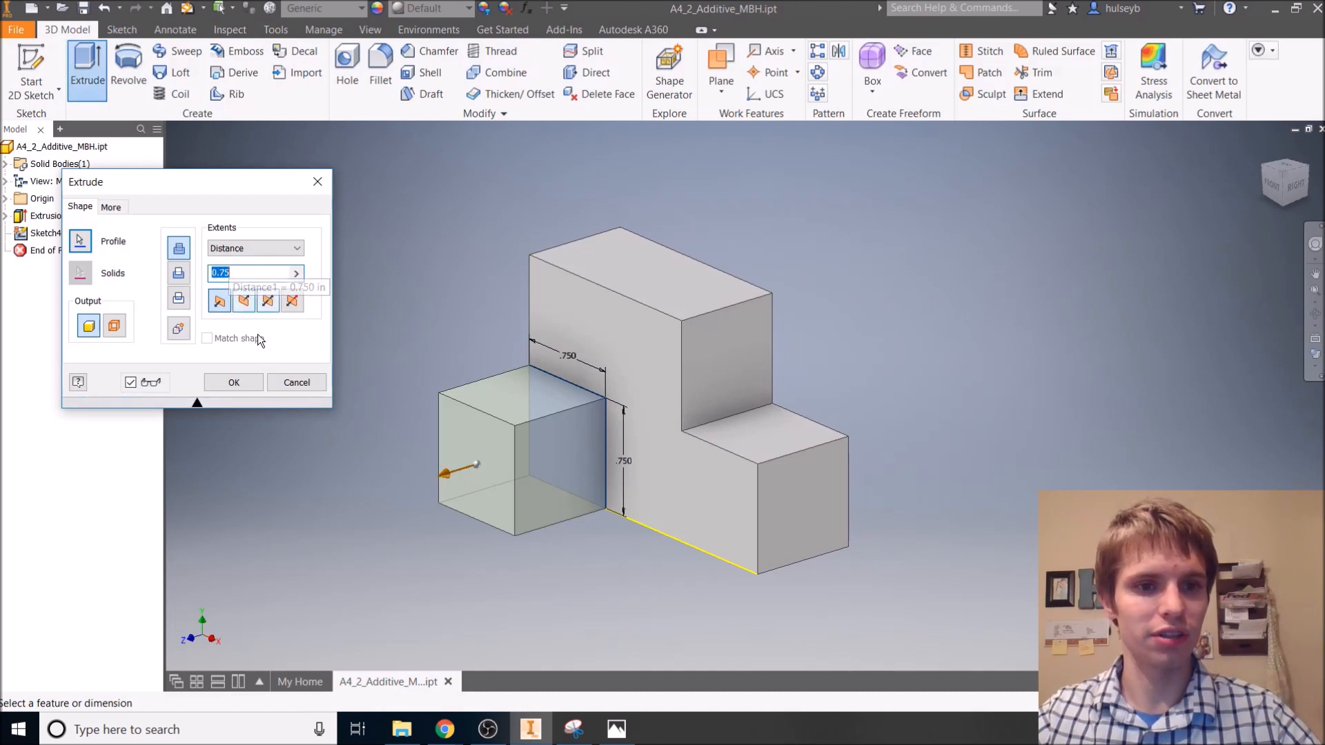
pyautogui.click(235, 381)
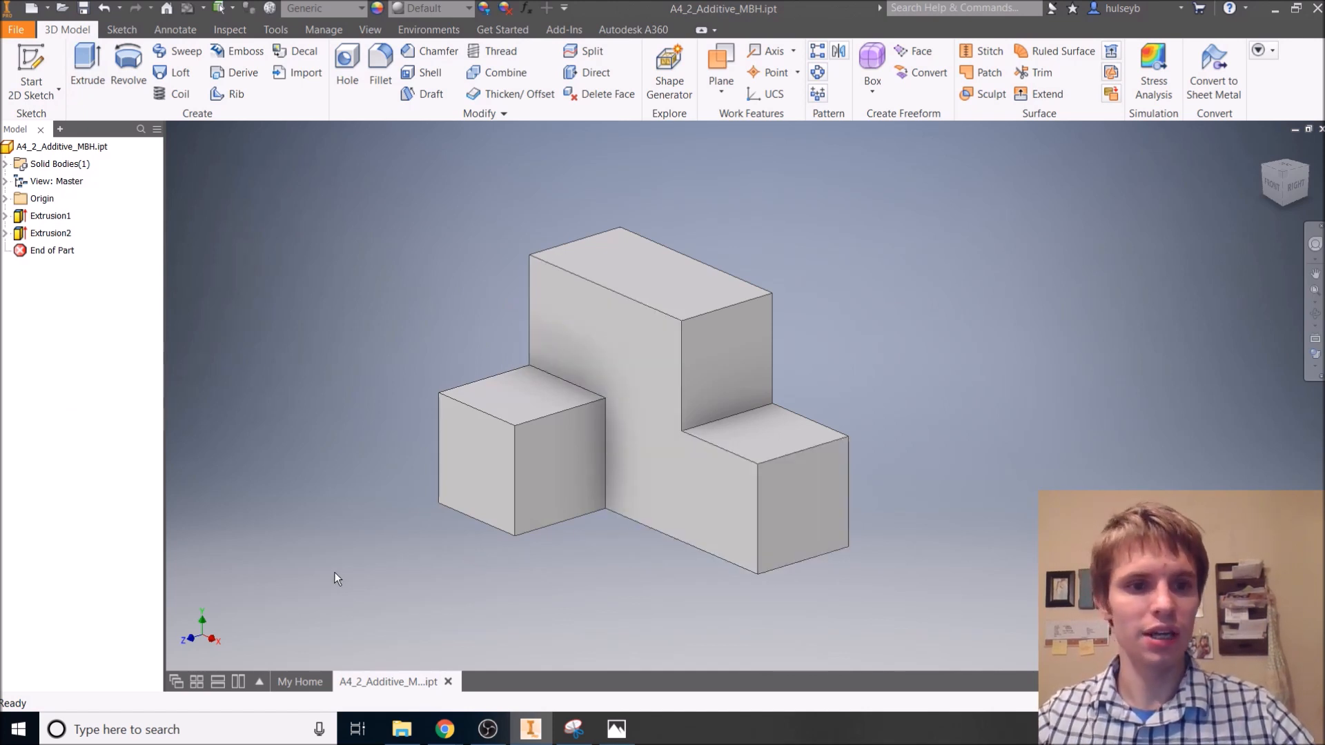
pyautogui.moveTo(731, 374); pyautogui.dragTo(745, 366, button='middle')
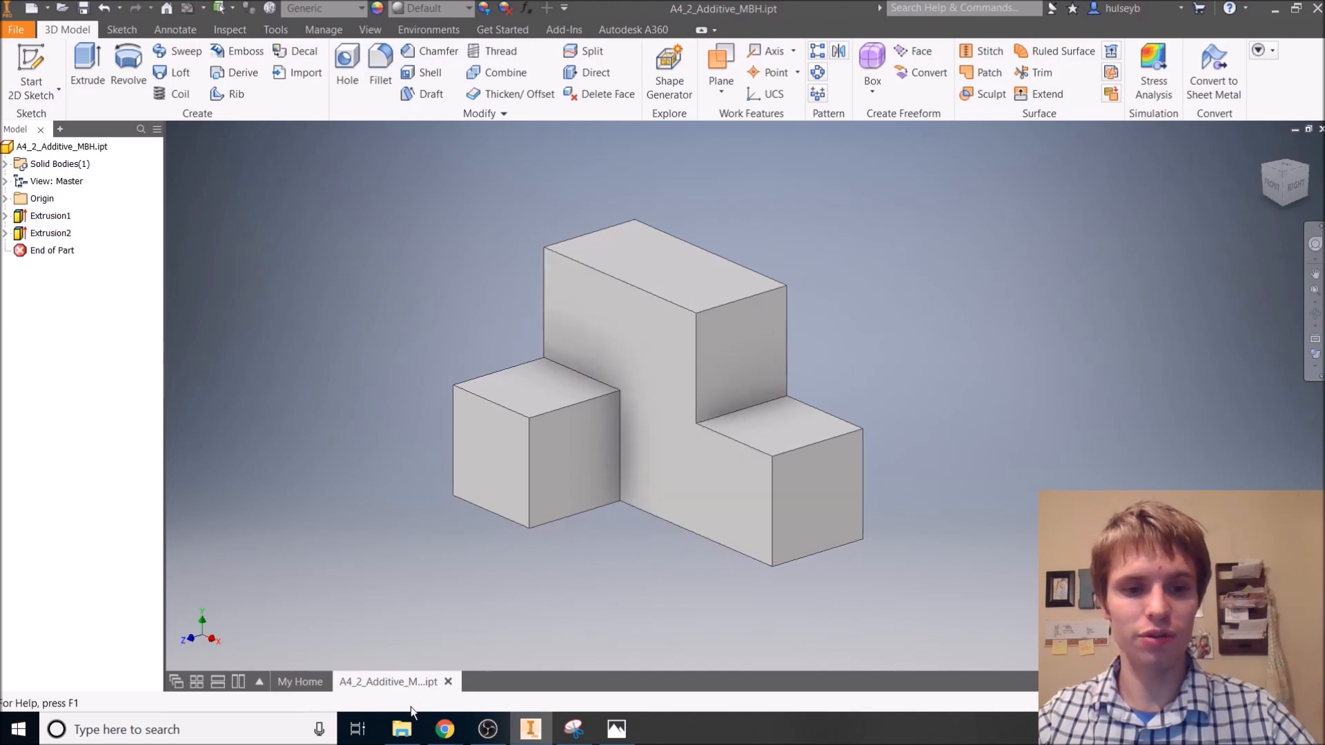
# - Create a new part file from the Standard.ipt template
pyautogui.moveTo(300, 679)
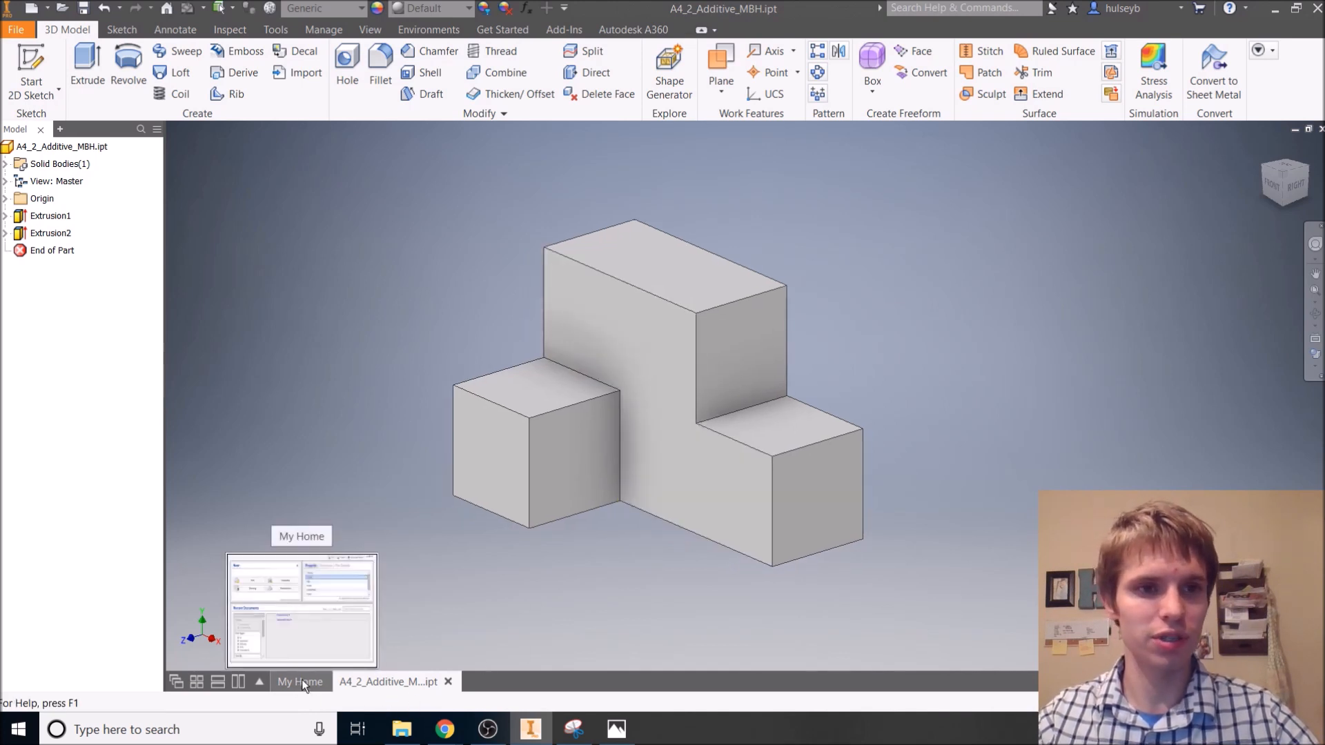
pyautogui.click(15, 29)
pyautogui.click(52, 93)
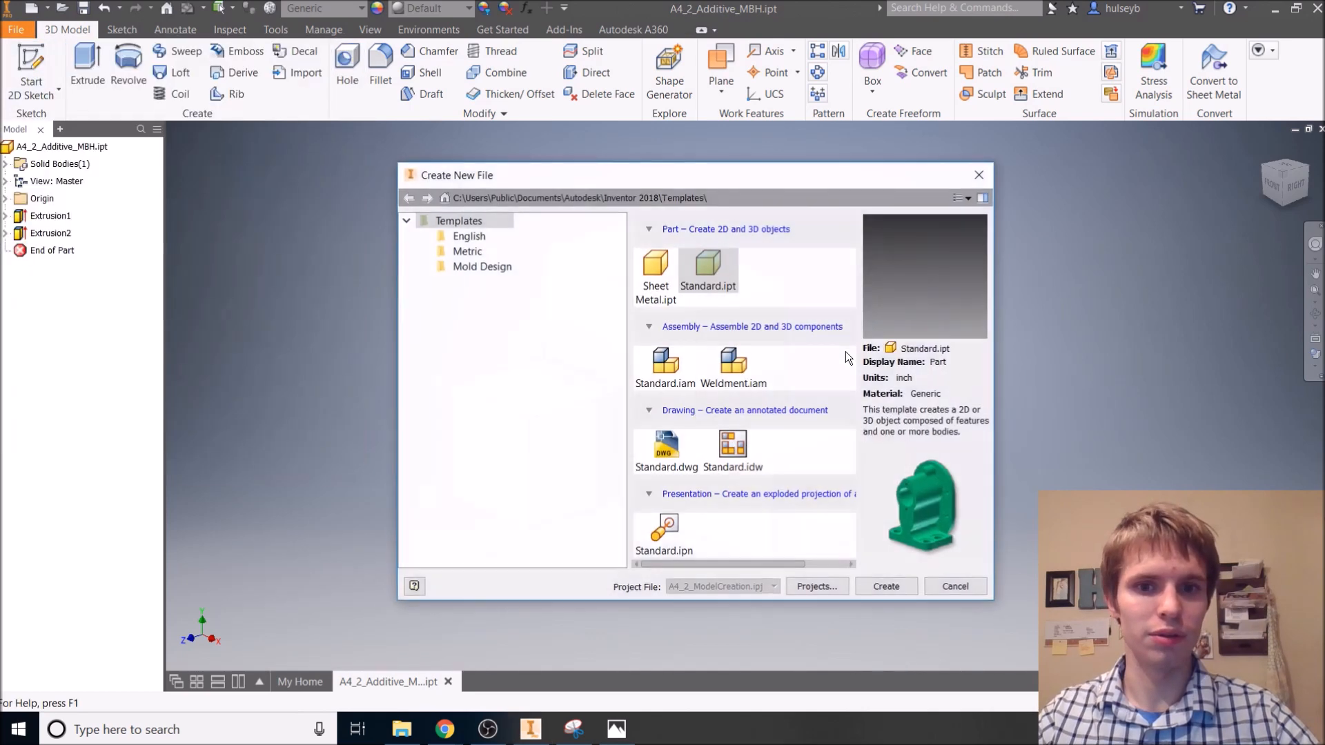
pyautogui.click(710, 271)
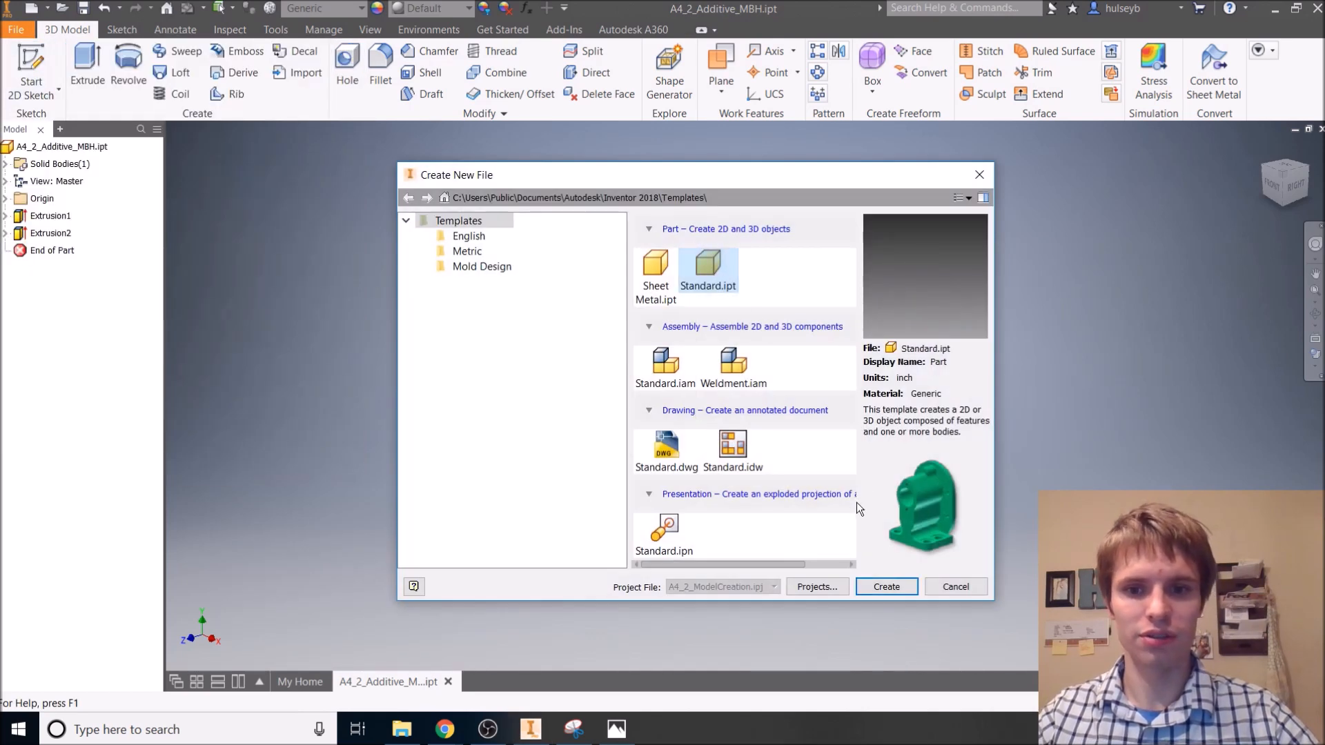
pyautogui.click(890, 587)
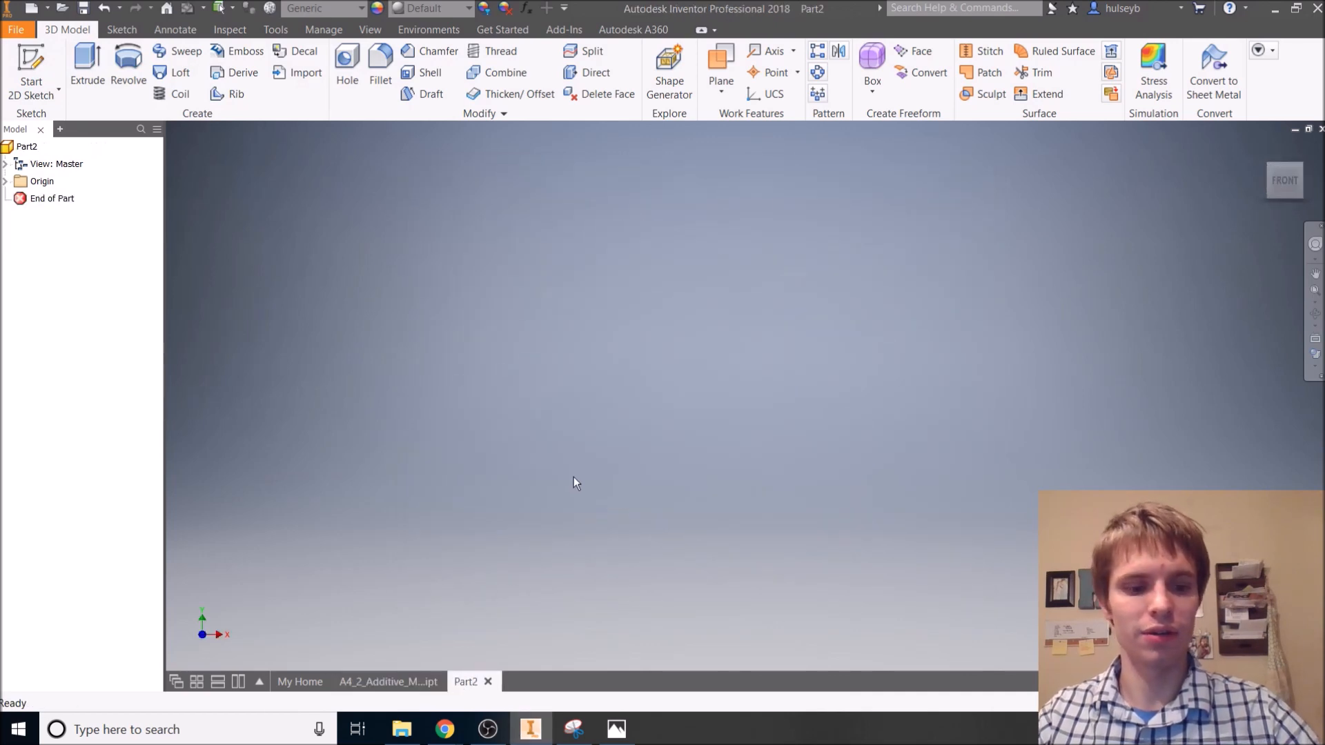
# - Save the new part as A4_2_Subtractive_MBH.ipt in the Video Lessons folder, adapting the existing additive part's file name
pyautogui.hotkey('ctrl', 's')
pyautogui.click(605, 301)
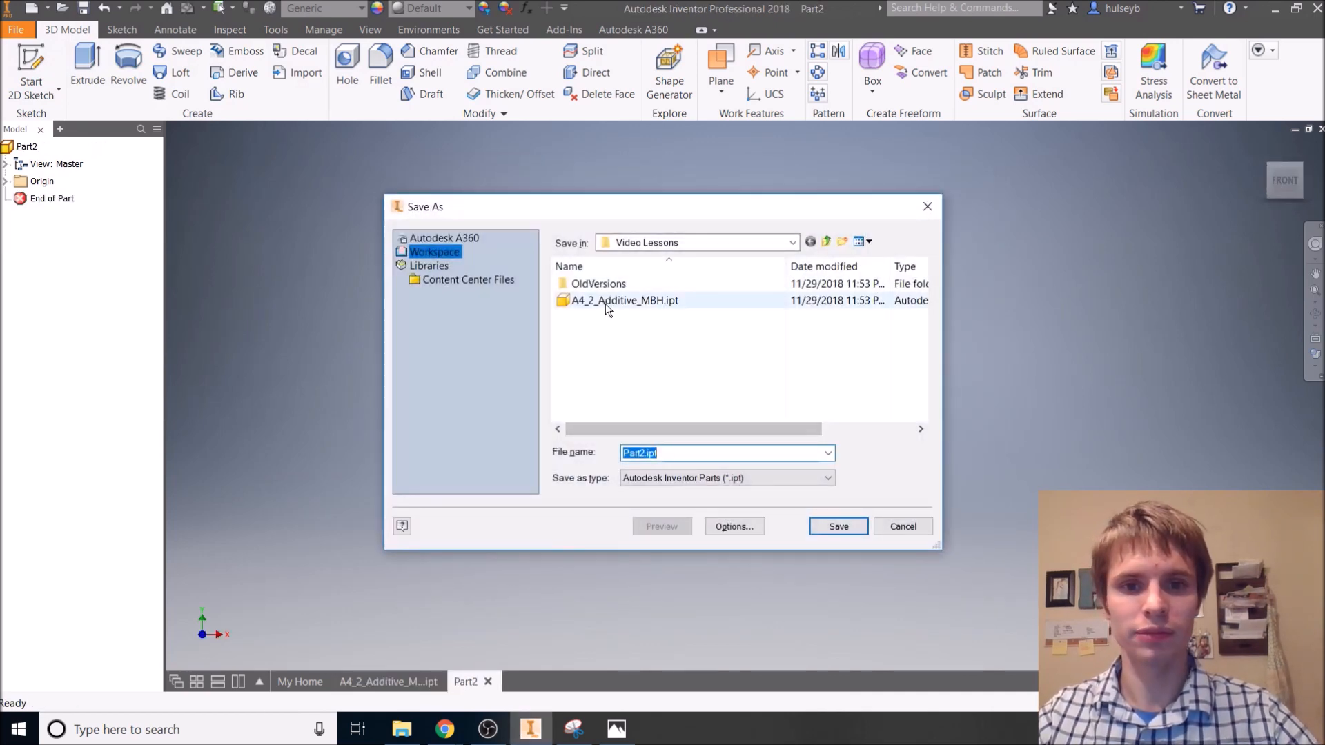
pyautogui.click(679, 453)
pyautogui.click(680, 454)
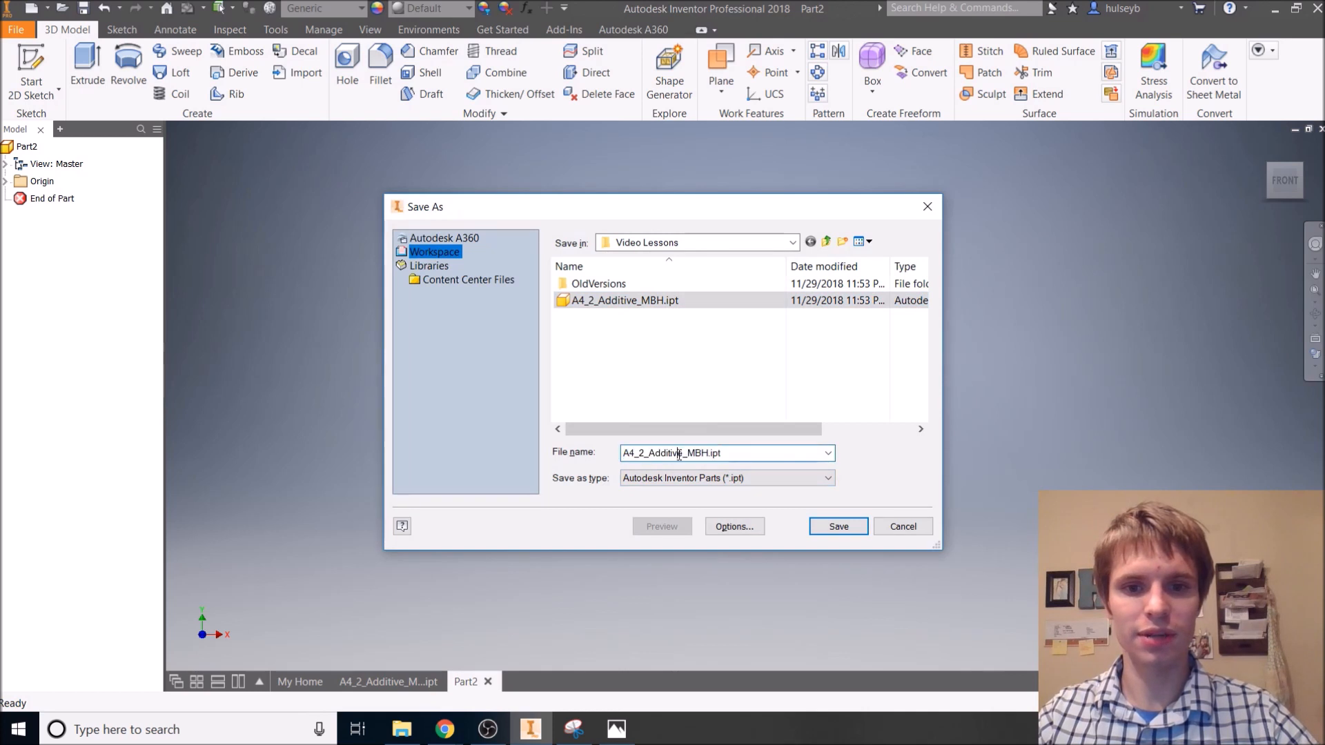
pyautogui.write('Subtractive')
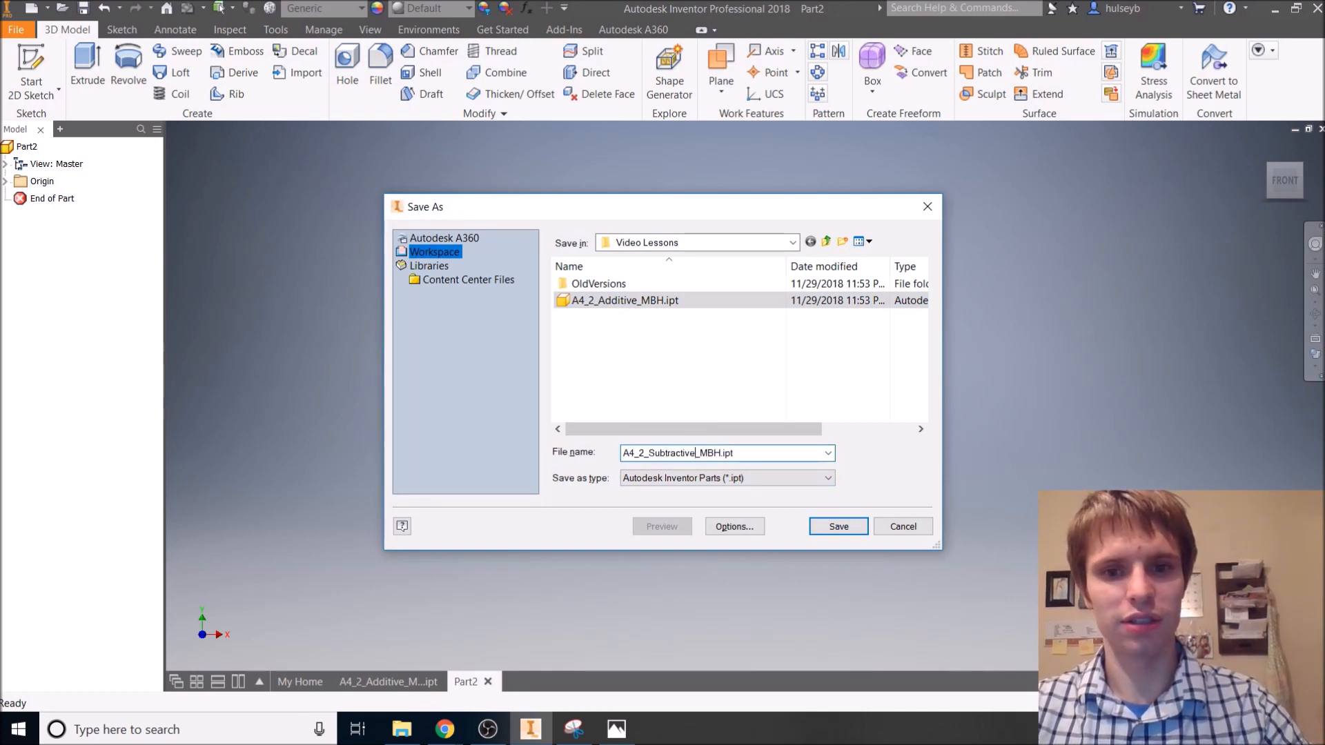
pyautogui.press('Return')
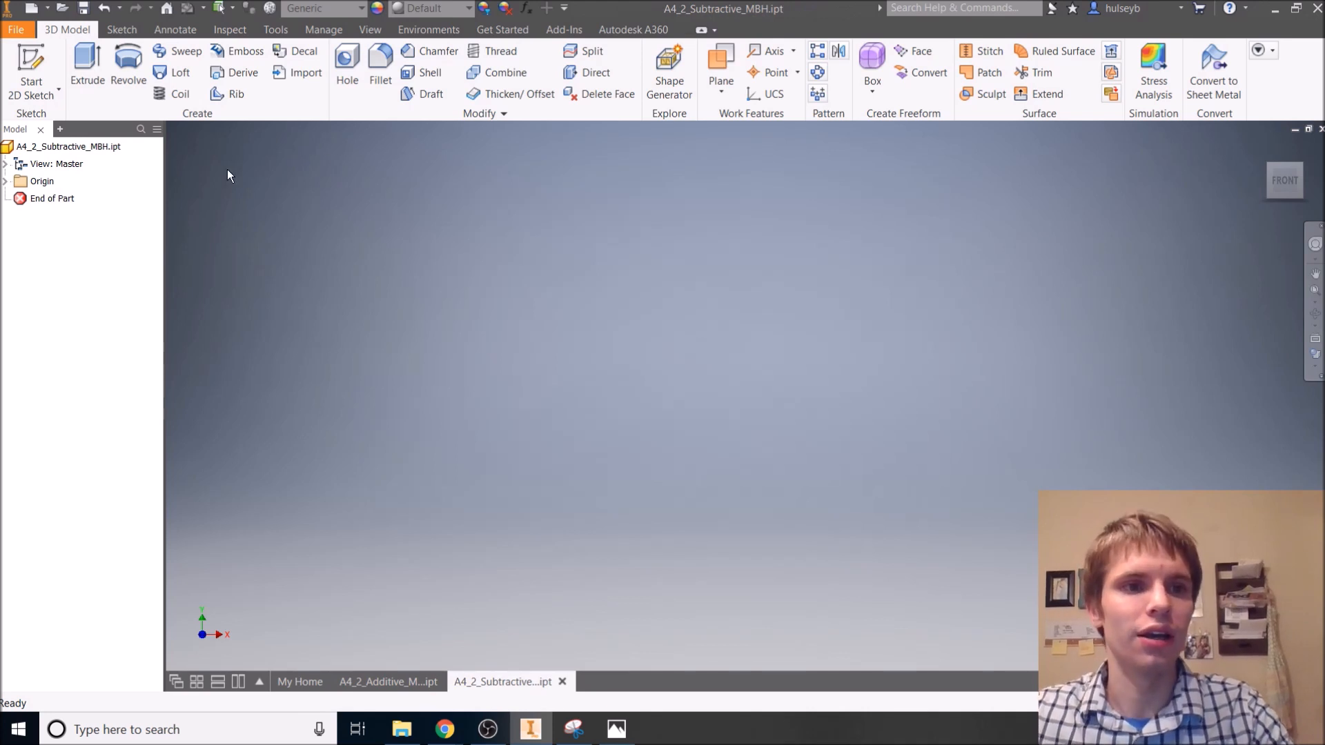
# - Start a new 2D sketch on the front XY origin plane
pyautogui.click(36, 64)
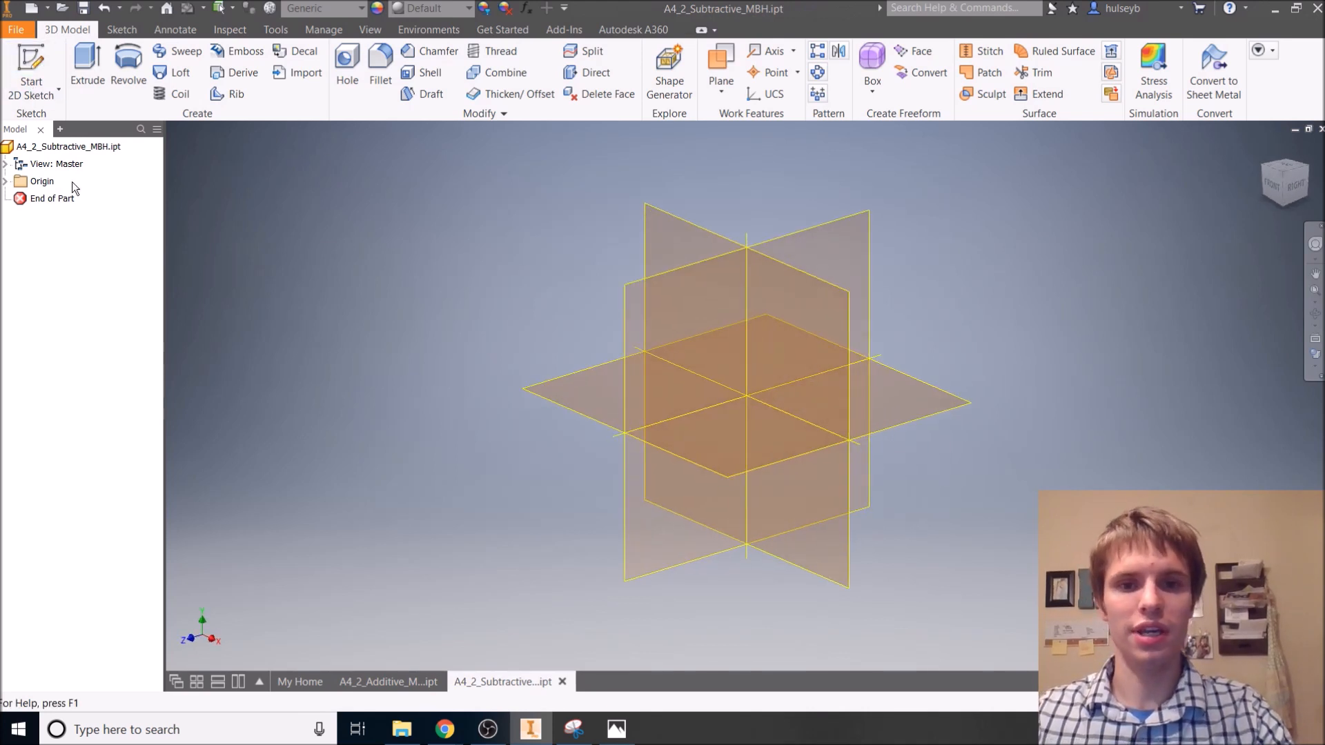
pyautogui.click(667, 224)
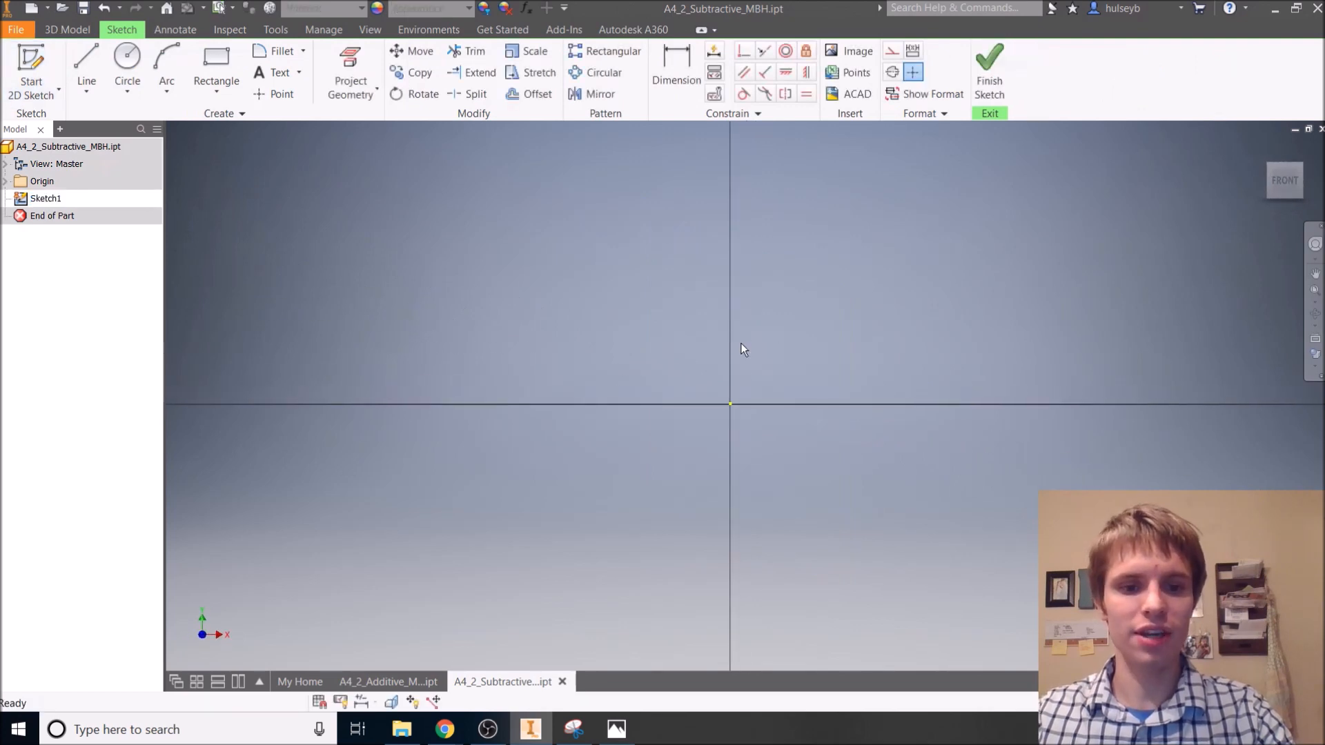
# - Switch to the Model Creation presentation in Chrome and read Step 1 of the subtractive methods exercise
pyautogui.moveTo(444, 729)
pyautogui.click(351, 652)
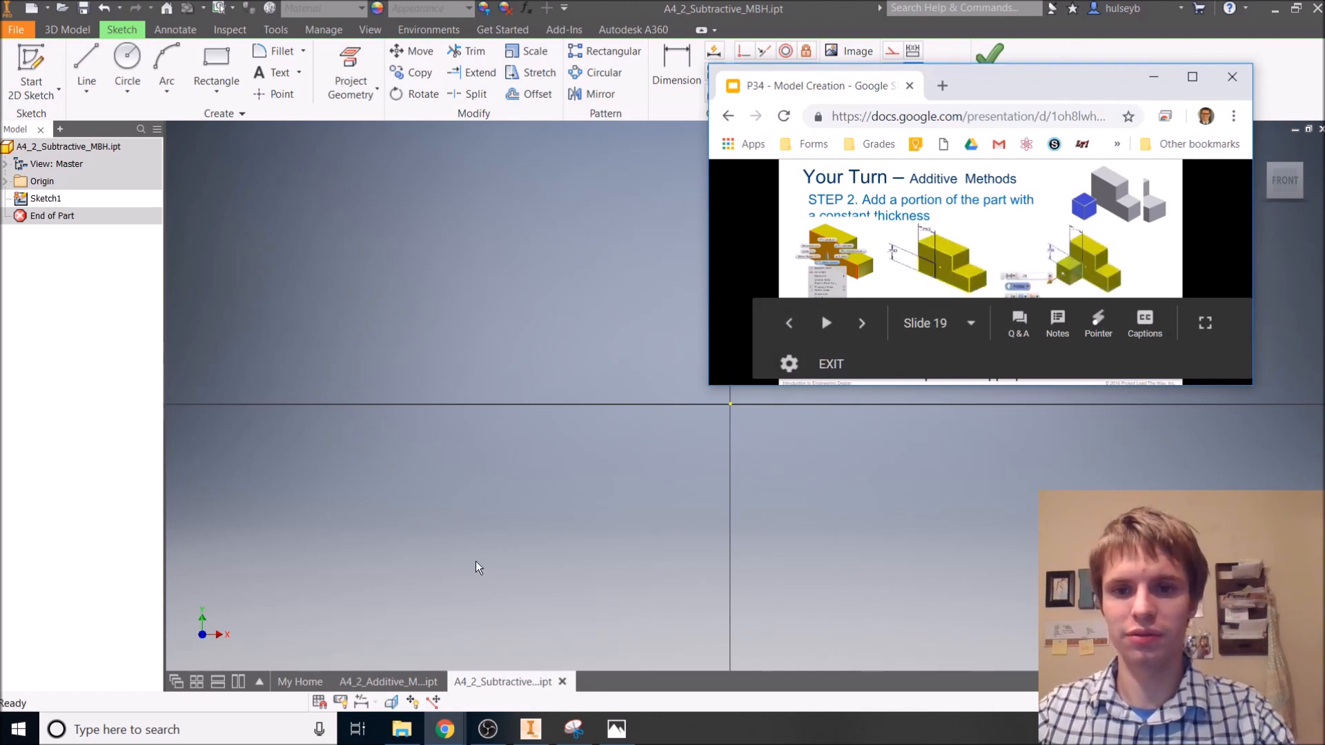
pyautogui.press('Right')
pyautogui.press('Right')
pyautogui.press('Right')
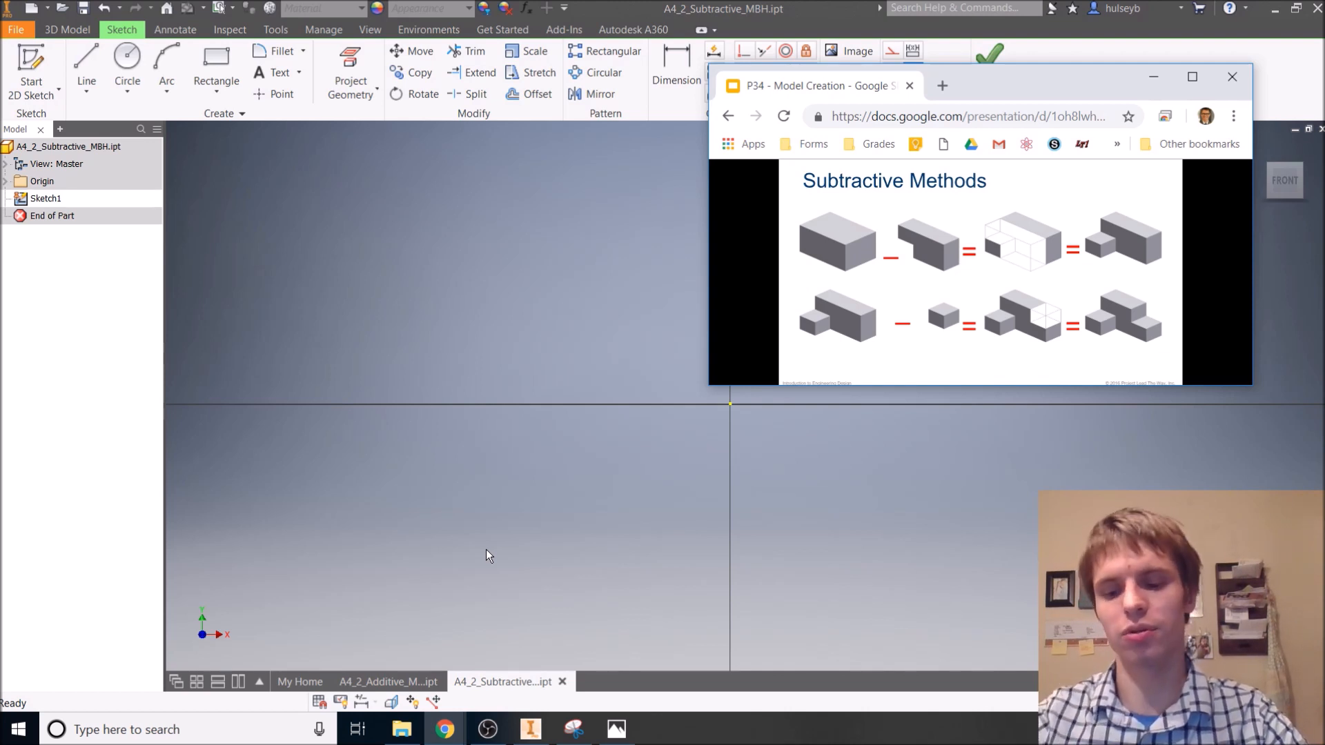
pyautogui.press('Right')
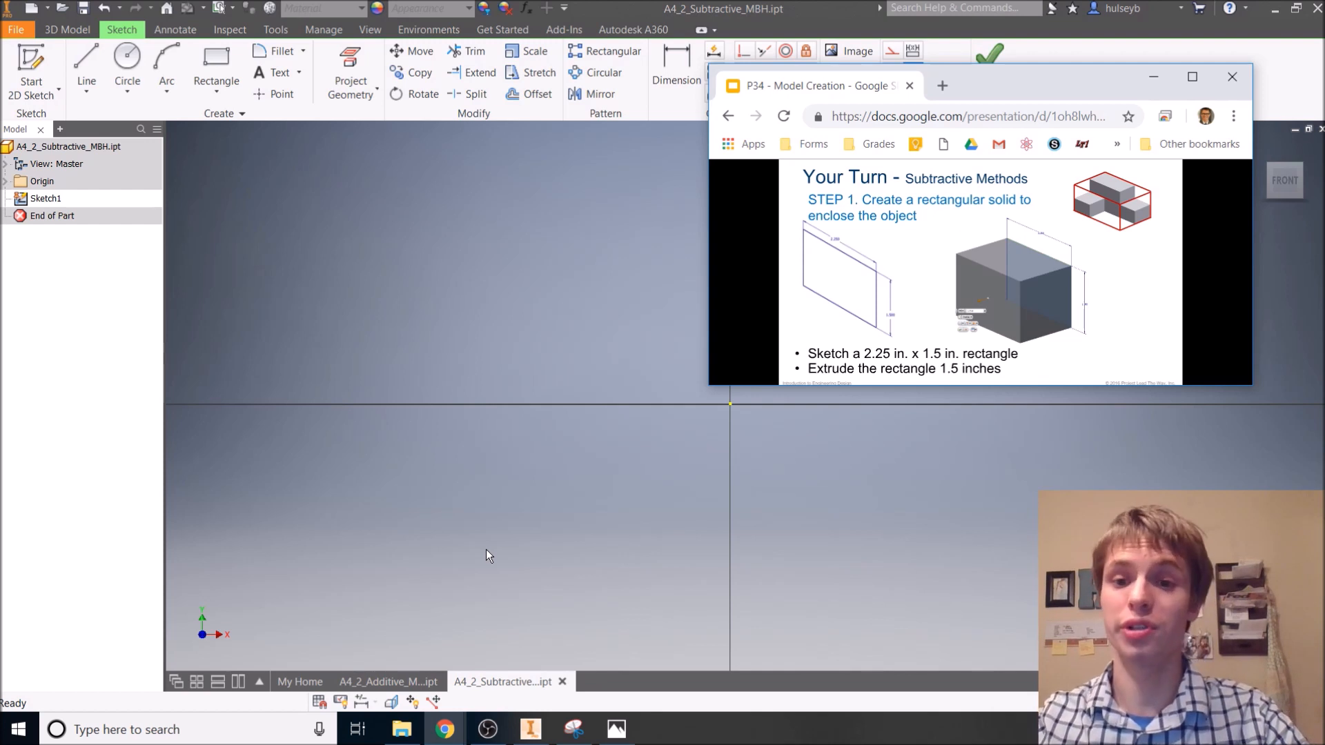
pyautogui.click(1155, 77)
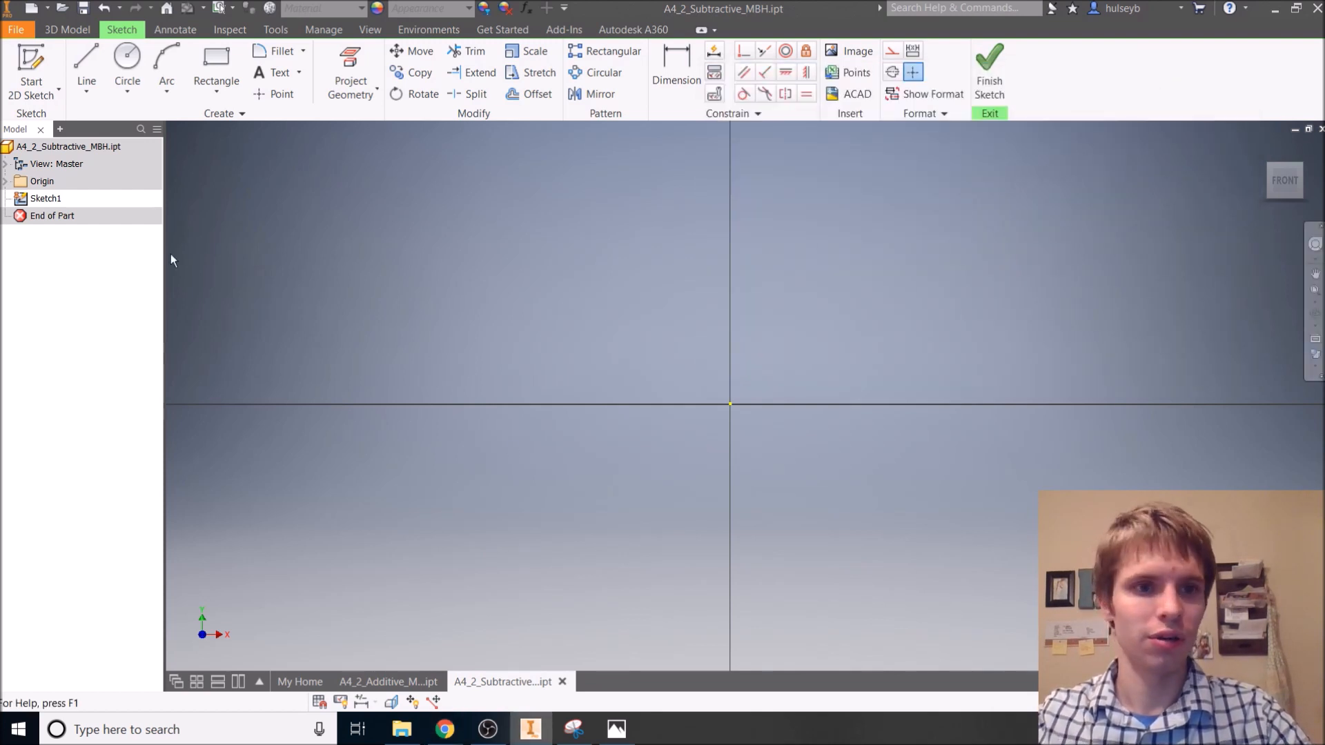
# - Sketch a rectangle 2.25 in wide and 1.5 in high with its lower-left corner on the origin
pyautogui.click(210, 54)
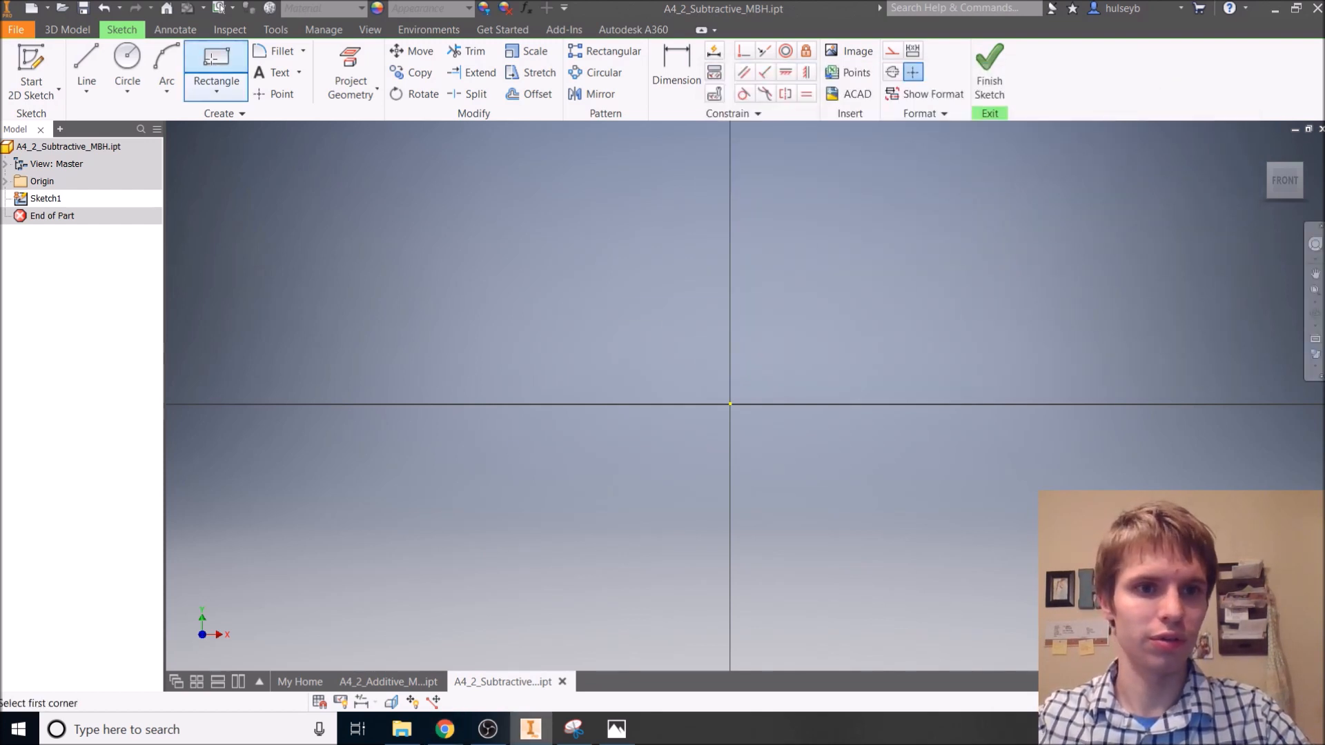
pyautogui.click(730, 403)
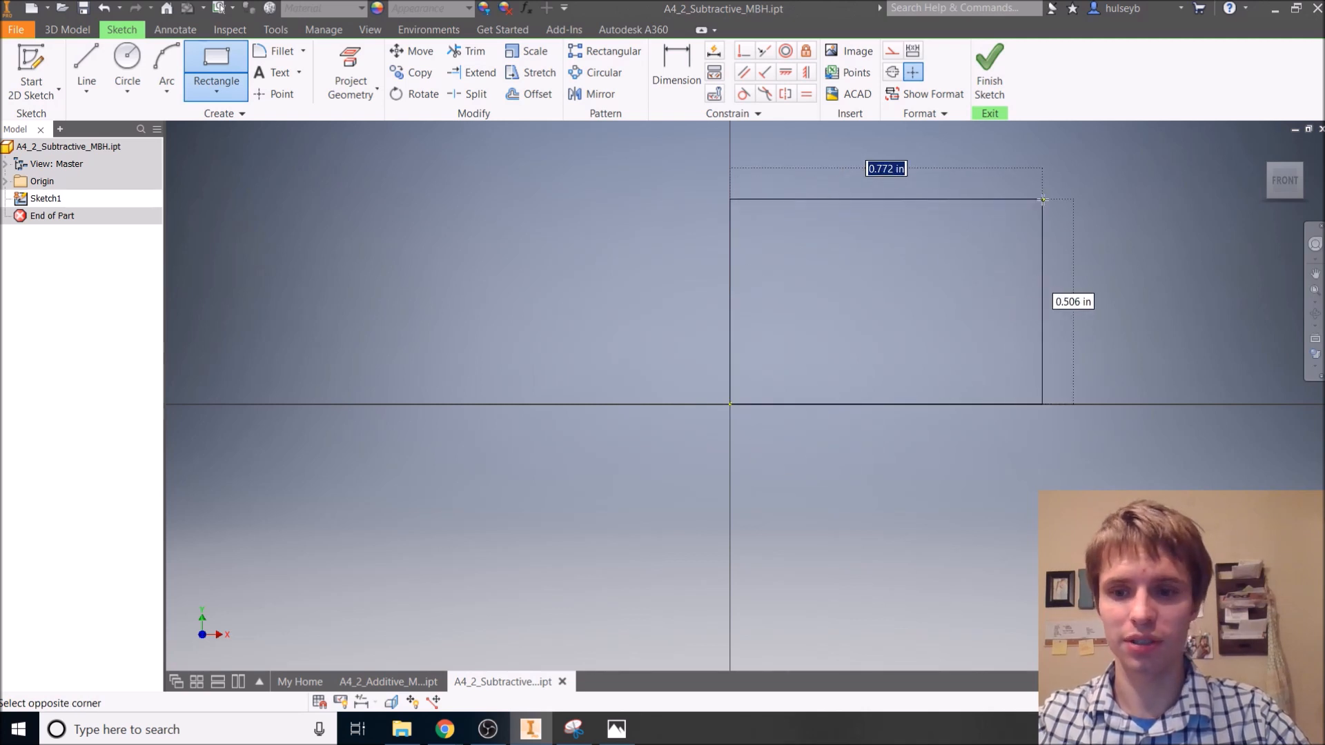
pyautogui.write('1.')
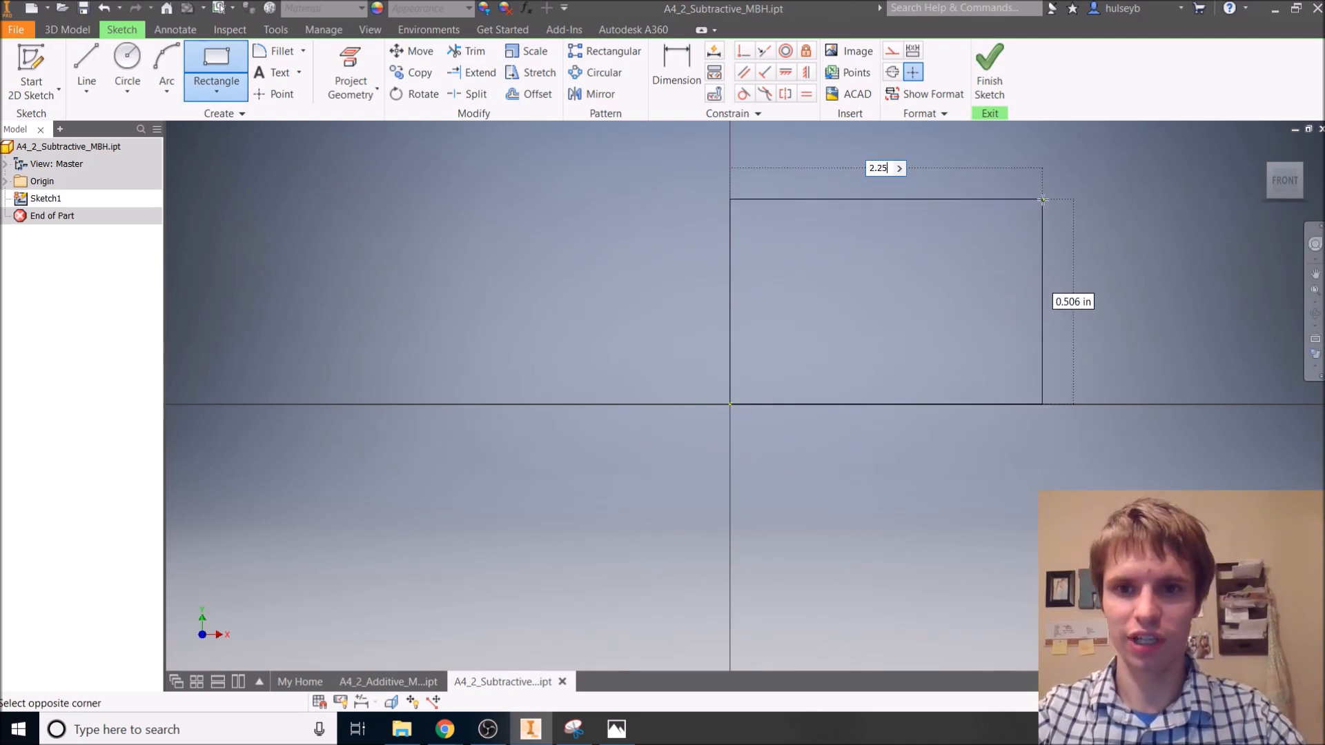
pyautogui.press('Tab')
pyautogui.write('1.5')
pyautogui.press('Return')
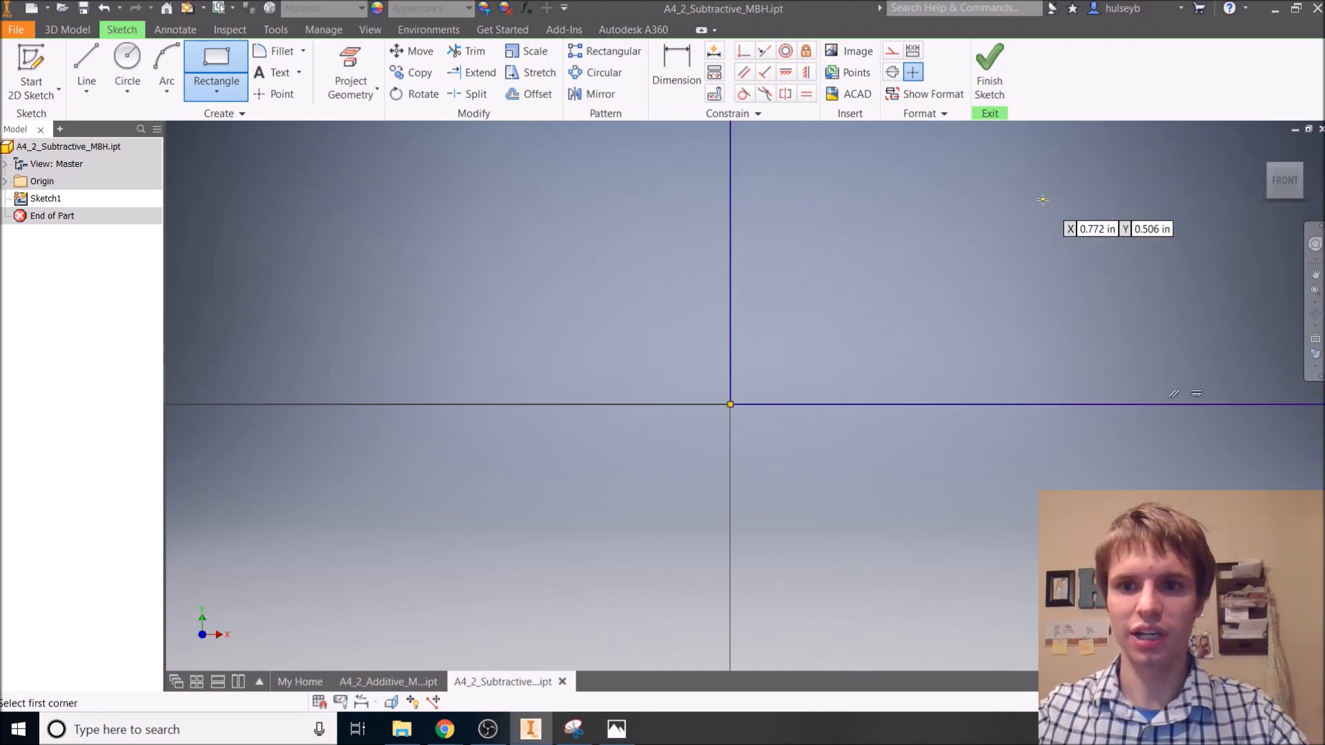
pyautogui.scroll(-6, 1042, 199)
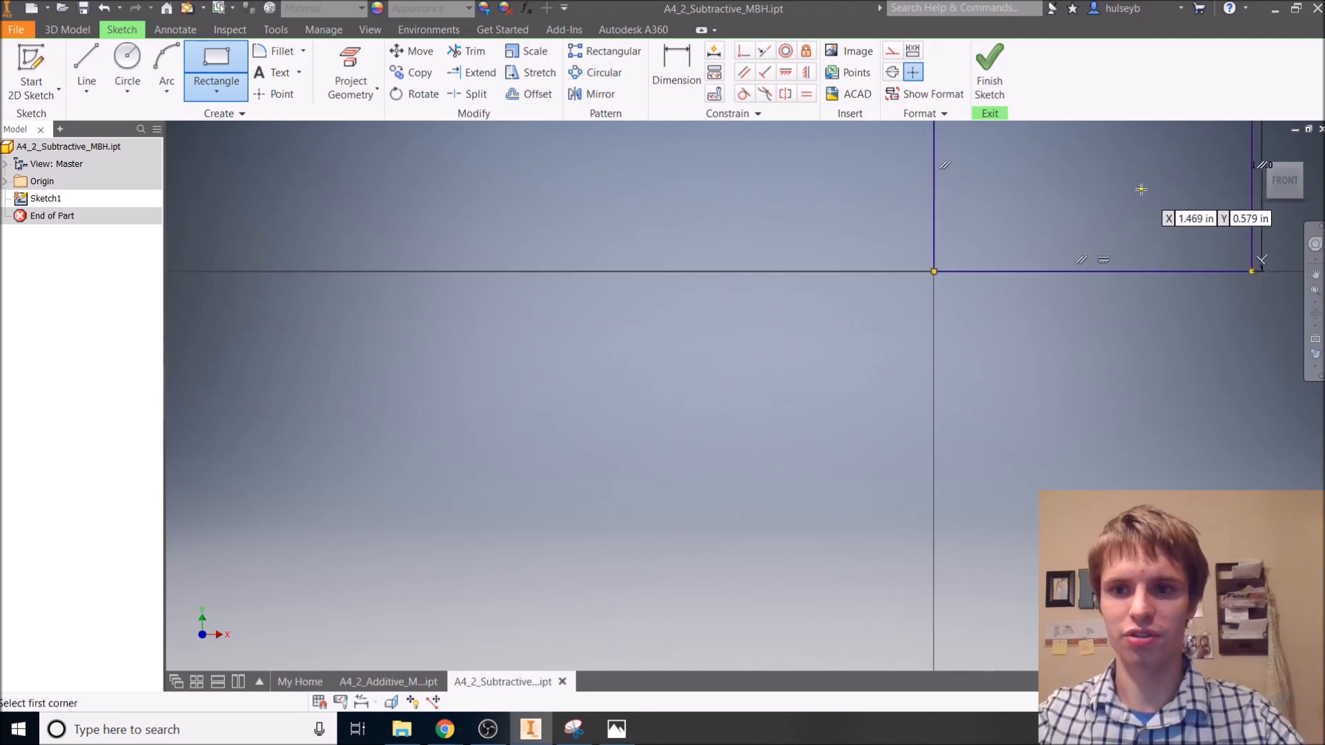
pyautogui.scroll(-1, 1142, 189)
pyautogui.moveTo(1141, 189); pyautogui.dragTo(809, 403, button='middle')
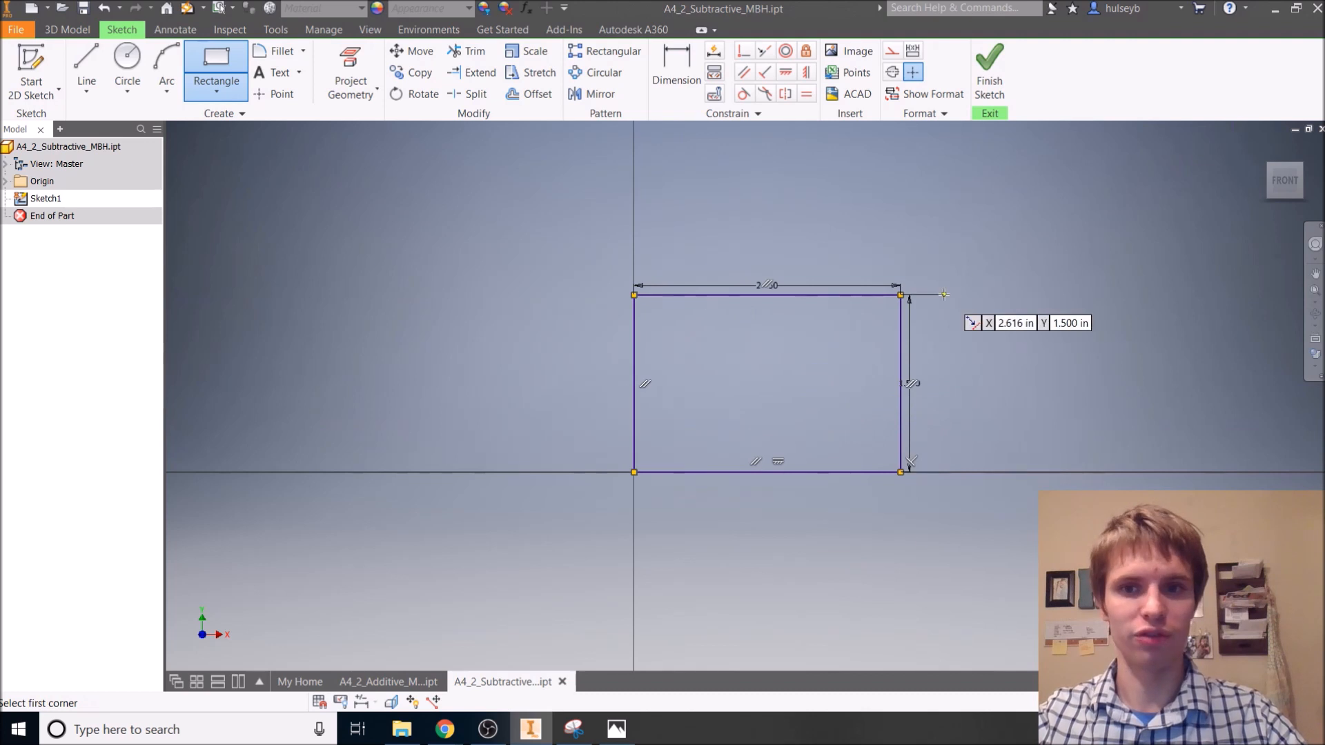
# - Finish the sketch and extrude the rectangle 1.5 in as a solid block
pyautogui.click(1003, 81)
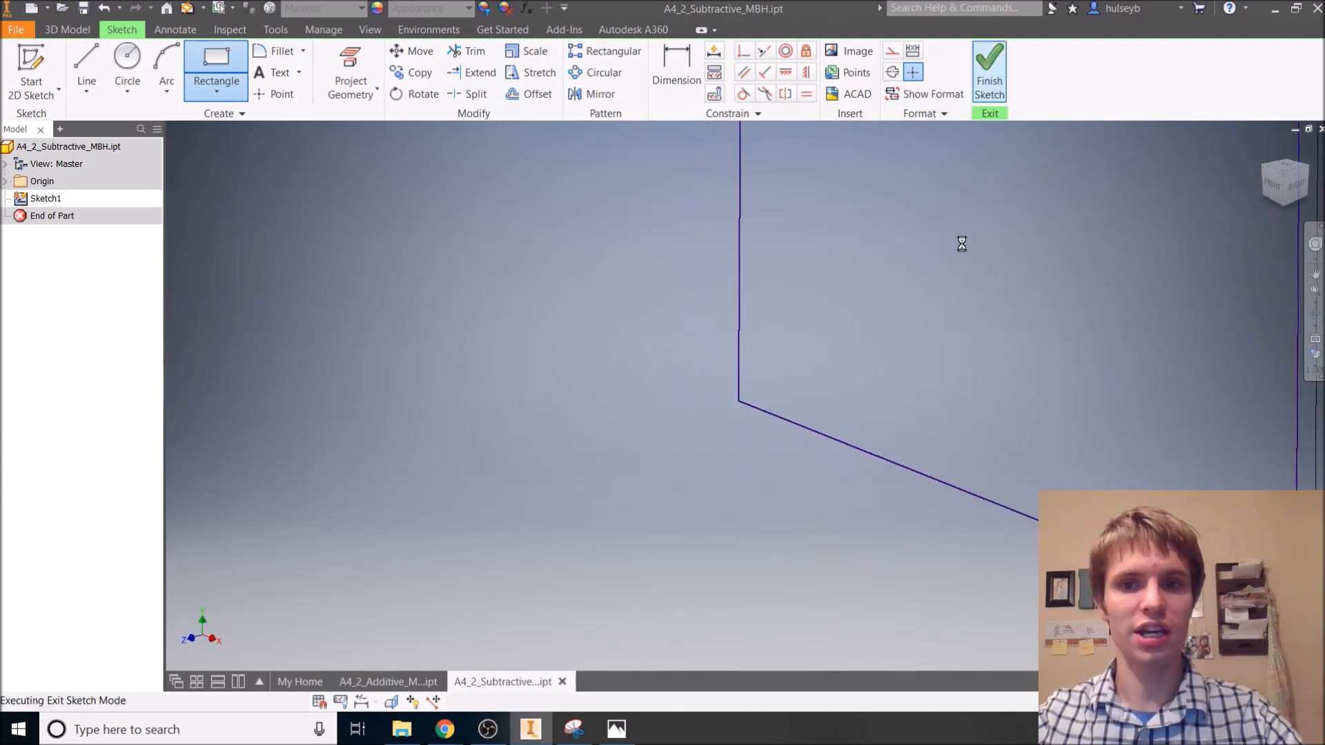
pyautogui.moveTo(1000, 260); pyautogui.dragTo(901, 307, button='middle')
pyautogui.click(1263, 147)
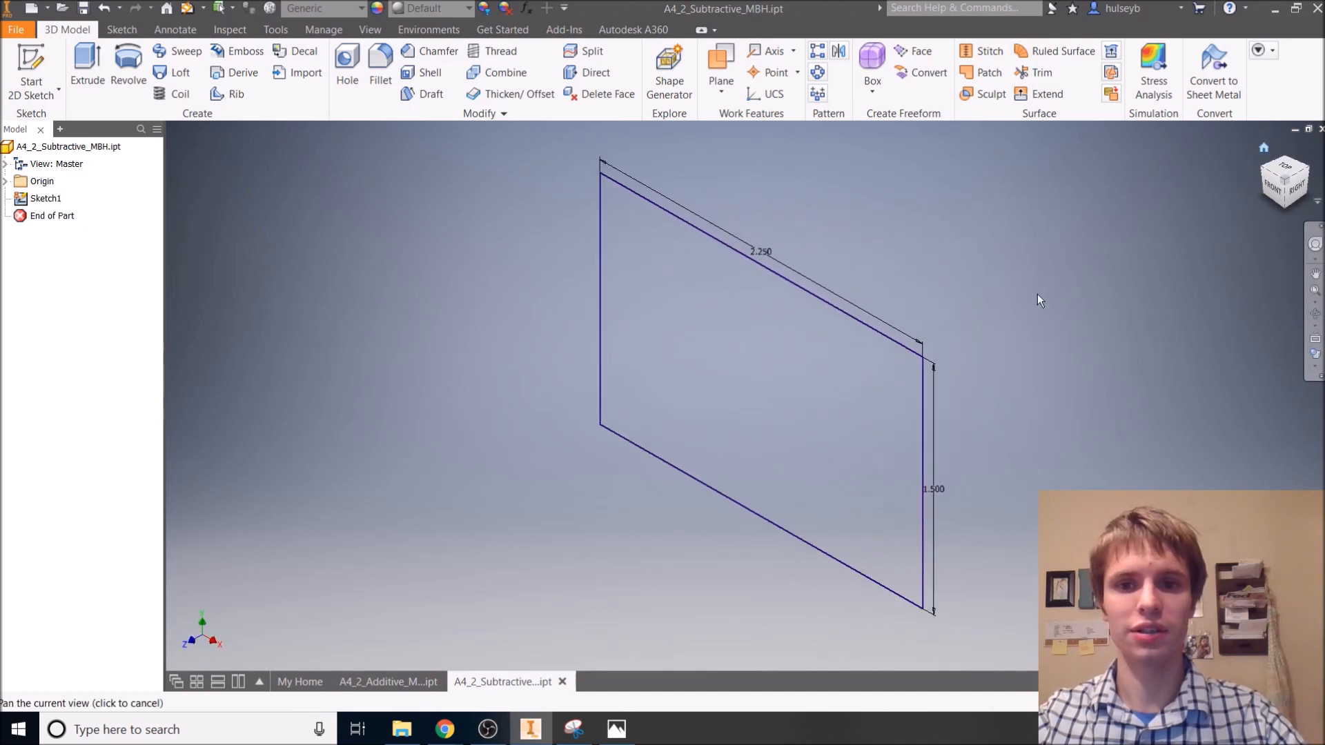
pyautogui.press('e')
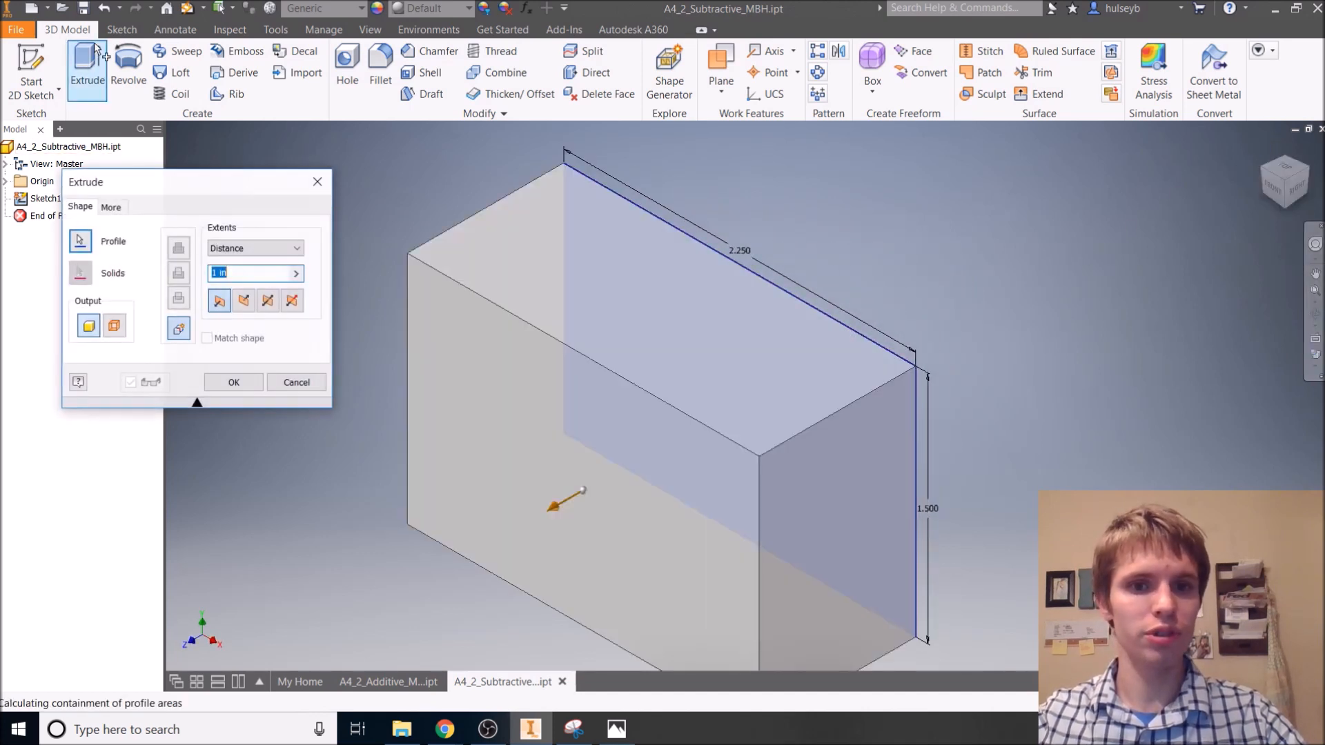
pyautogui.write('1.5')
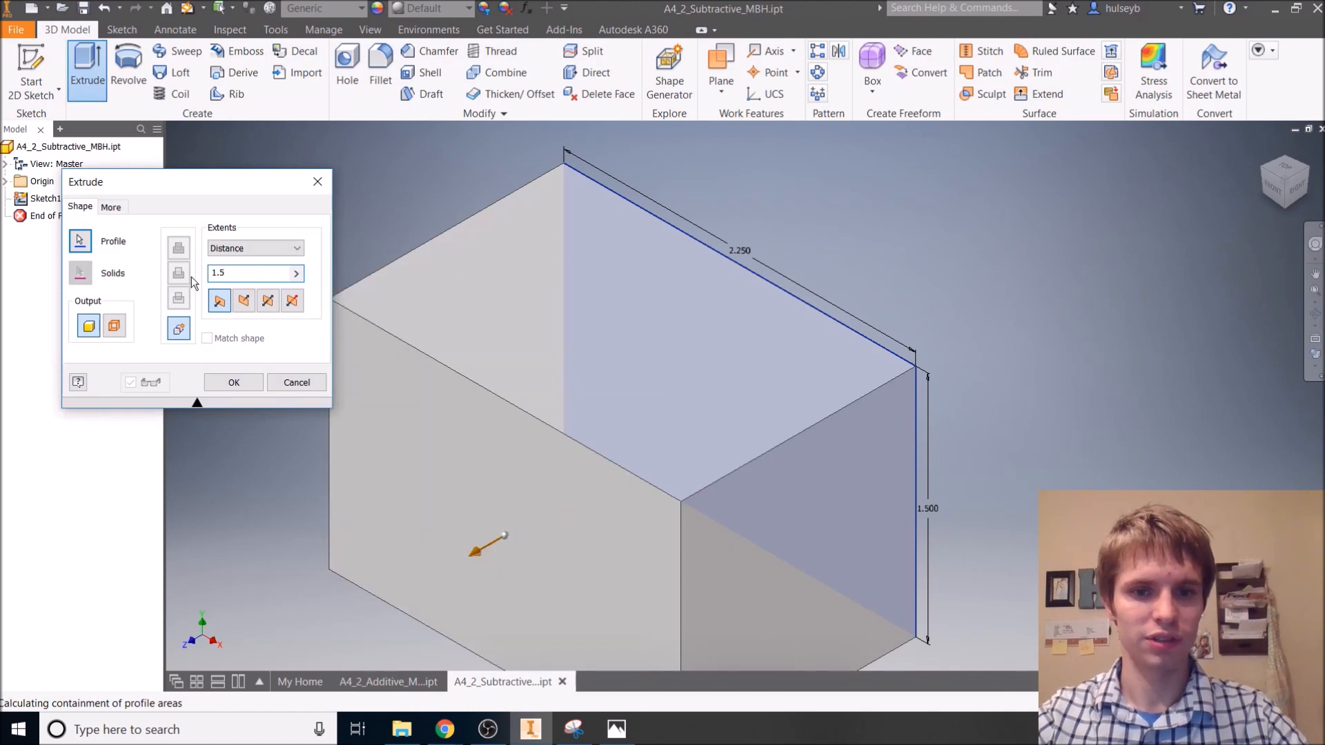
pyautogui.press('Return')
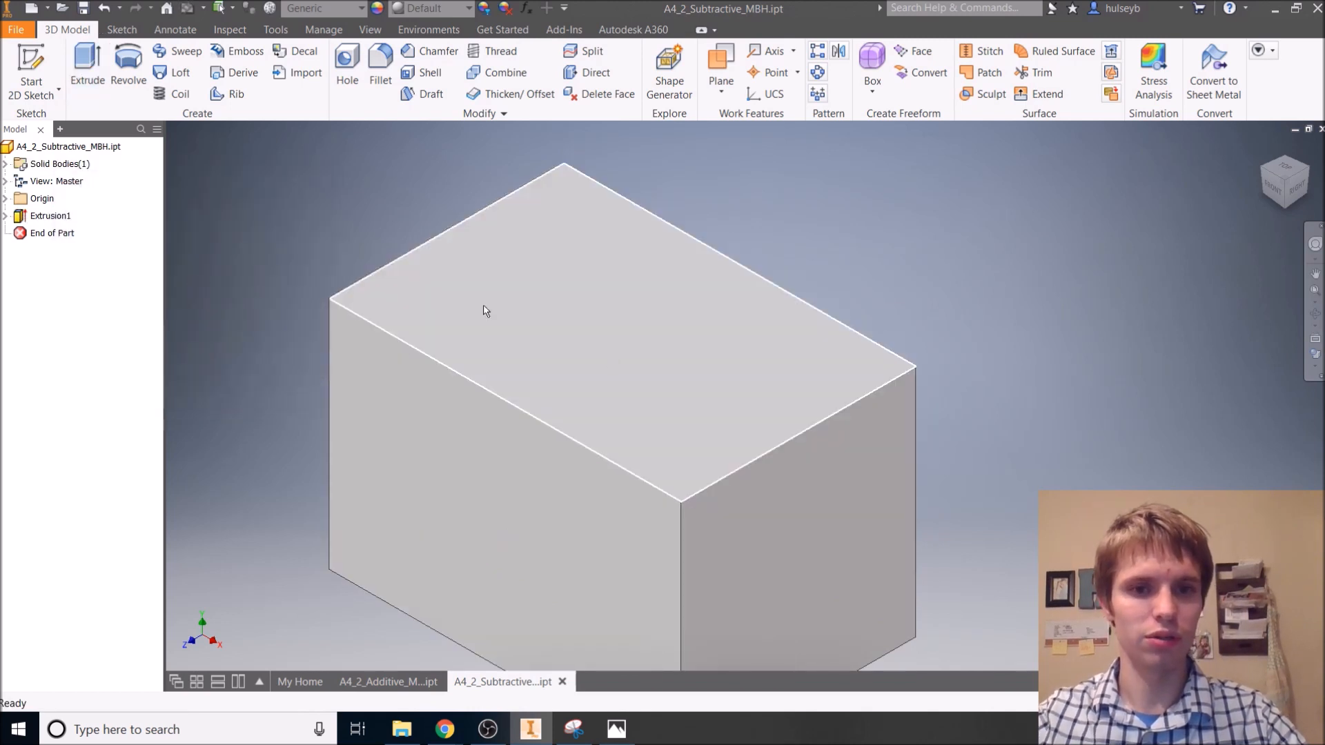
pyautogui.moveTo(610, 368); pyautogui.dragTo(661, 279, button='middle')
pyautogui.scroll(3, 661, 278)
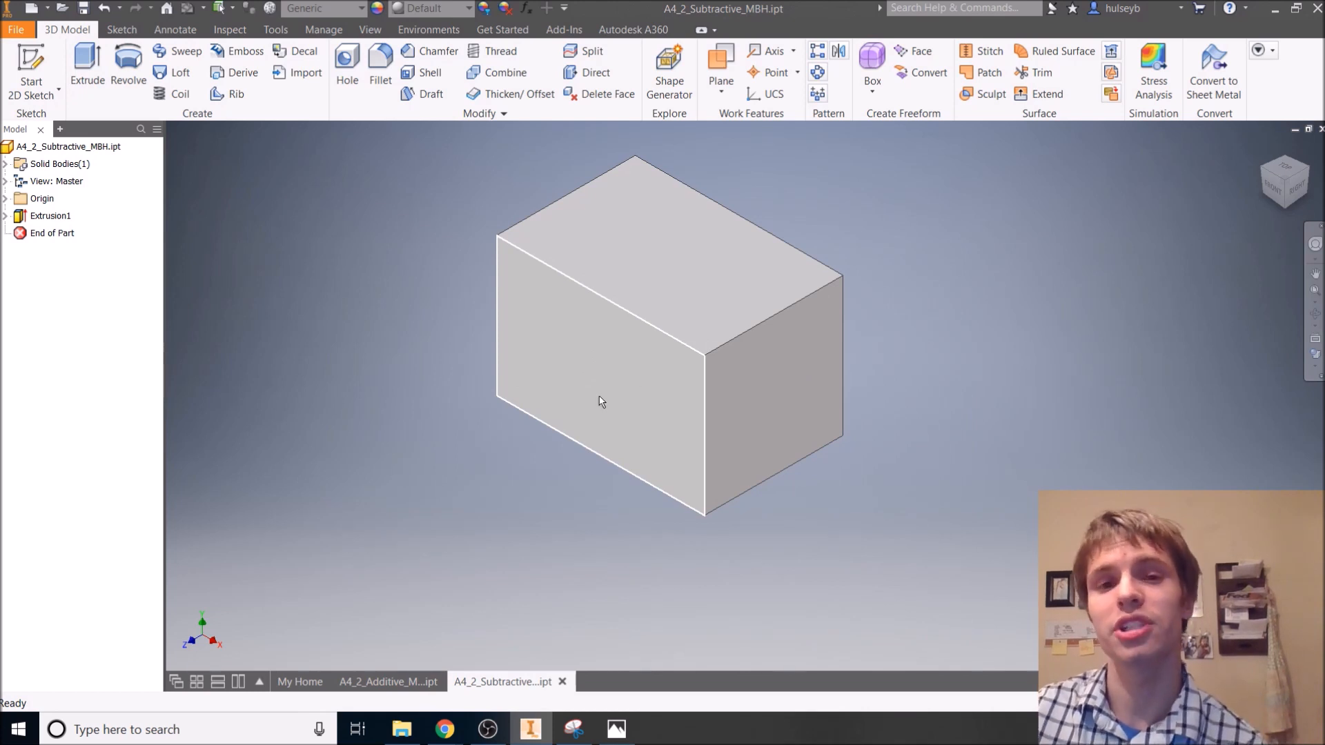
pyautogui.moveTo(620, 418)
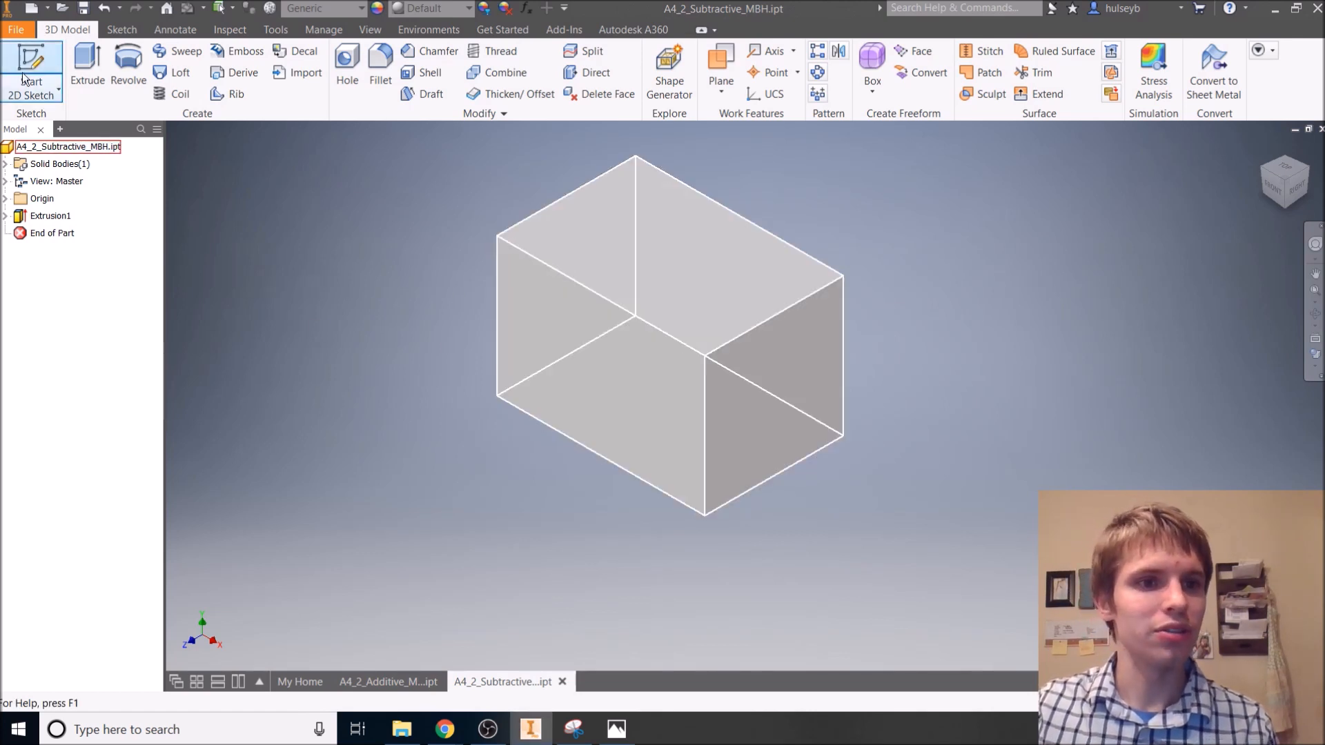
# - Start a new 2D sketch on the front face of the block
pyautogui.click(44, 77)
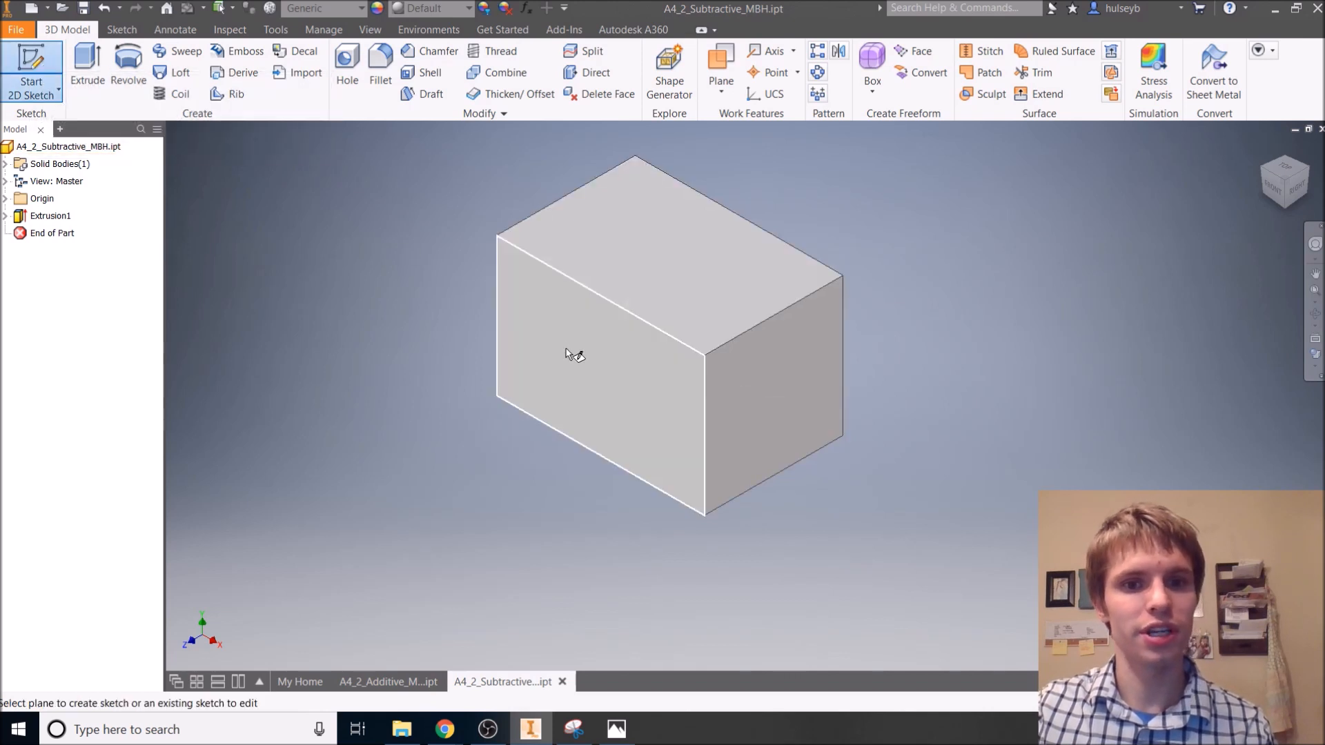
pyautogui.click(562, 347)
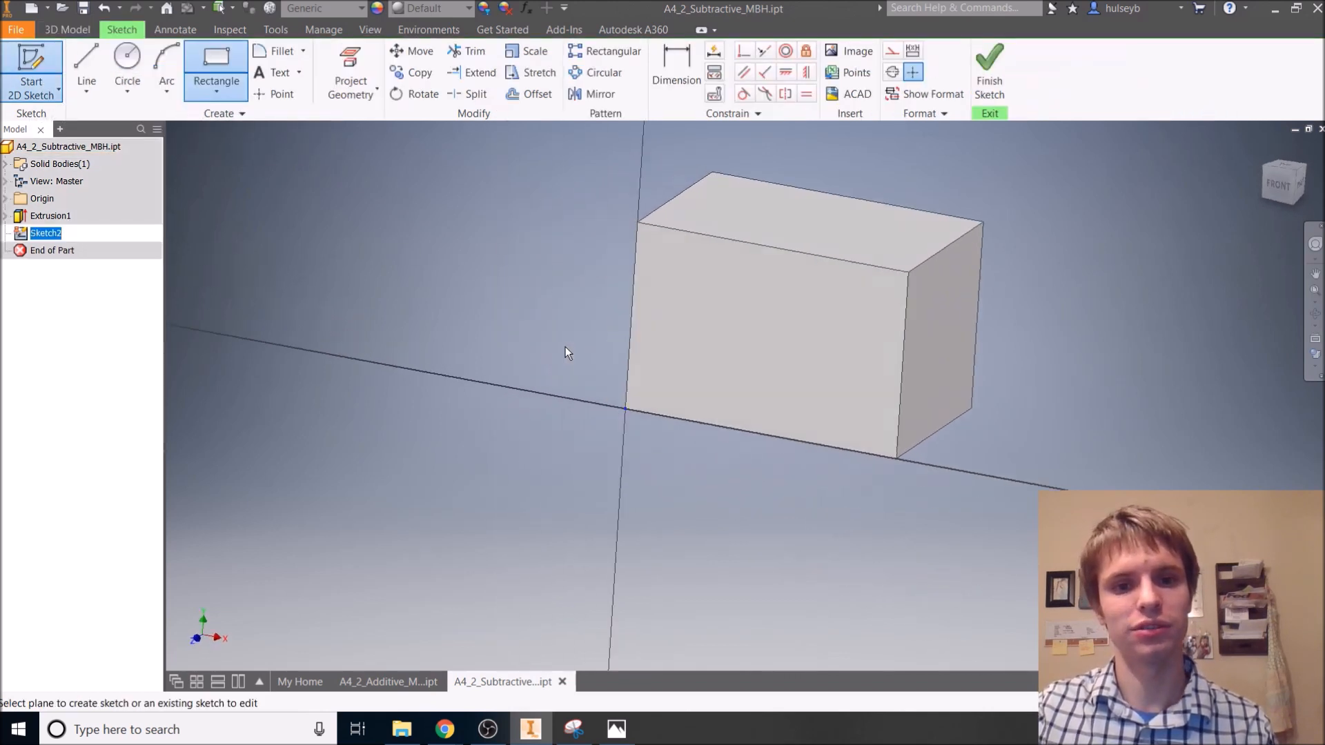
pyautogui.moveTo(816, 348); pyautogui.dragTo(665, 399, button='middle')
pyautogui.scroll(2, 644, 424)
pyautogui.scroll(-3, 647, 421)
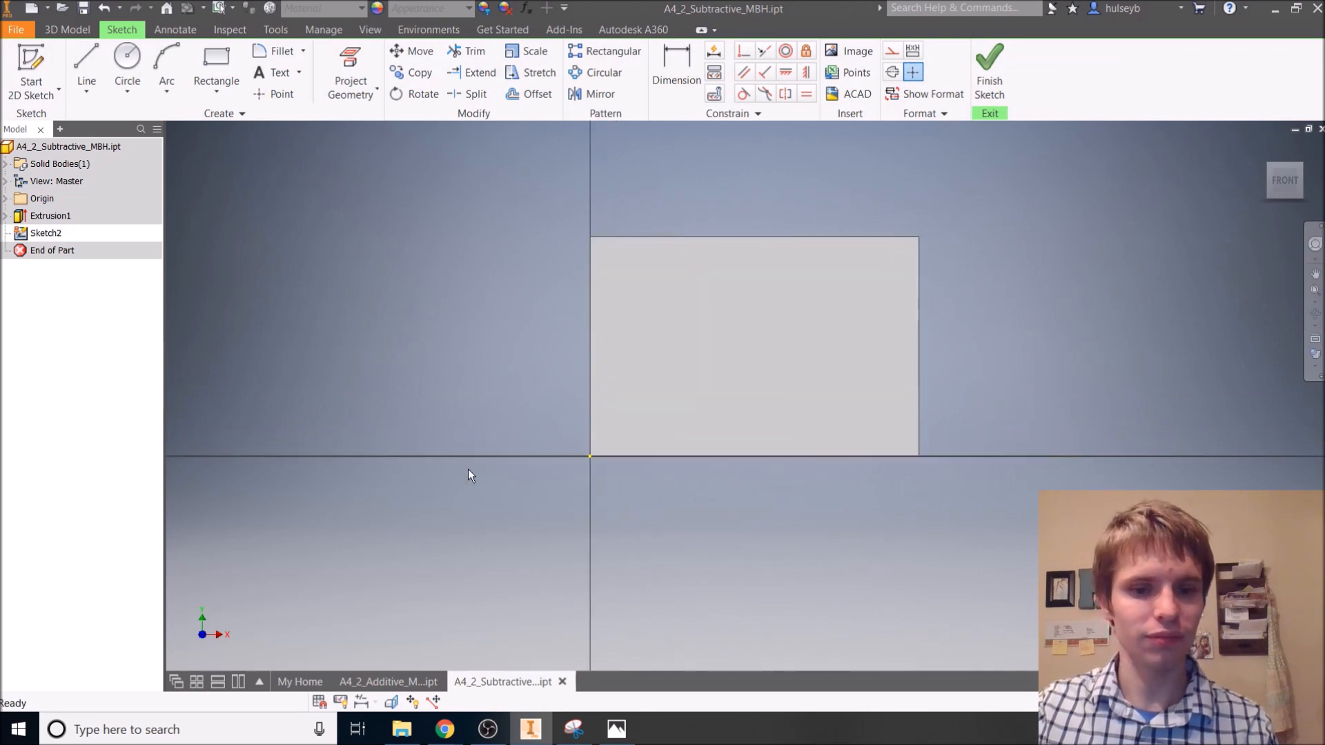
# - Switch to the Model Creation presentation in Chrome and read Step 2 of the subtractive methods exercise
pyautogui.moveTo(455, 727)
pyautogui.click(399, 655)
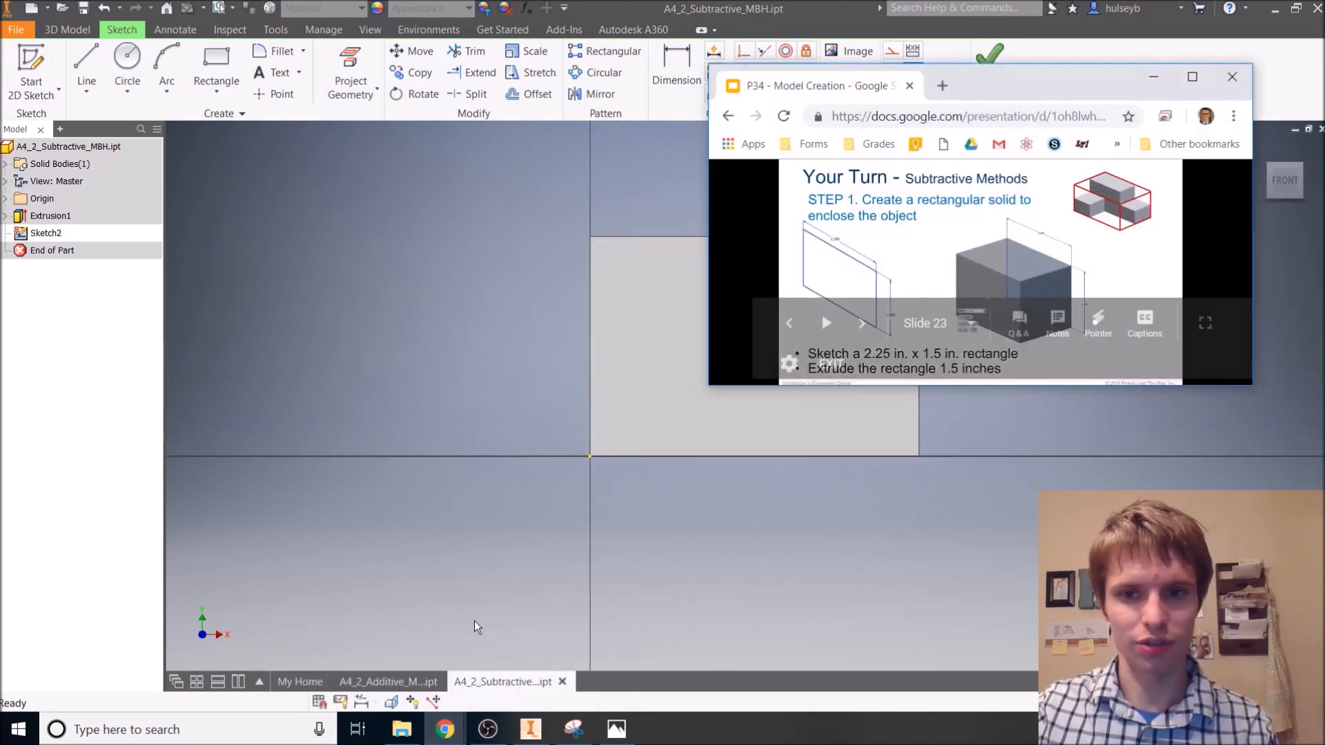
pyautogui.press('Right')
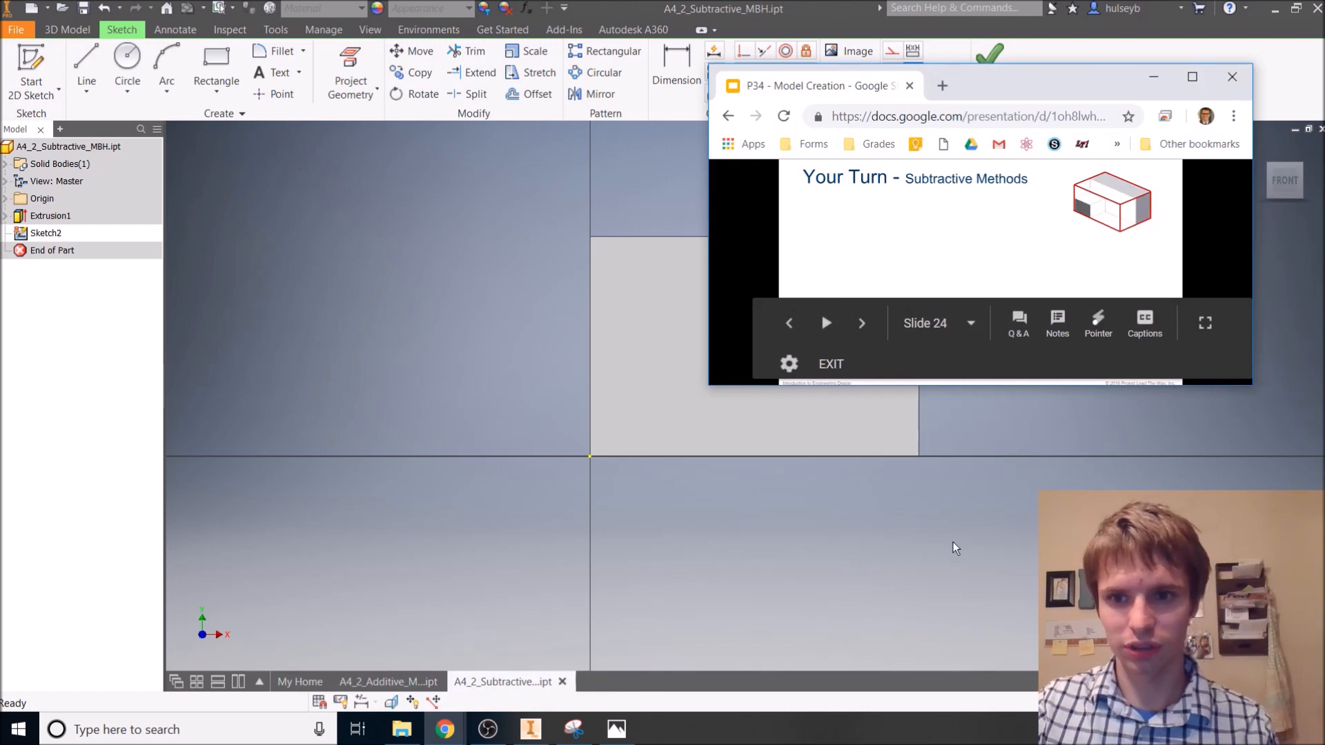
pyautogui.press('Right')
pyautogui.press('Right')
pyautogui.press('Right')
pyautogui.press('Right')
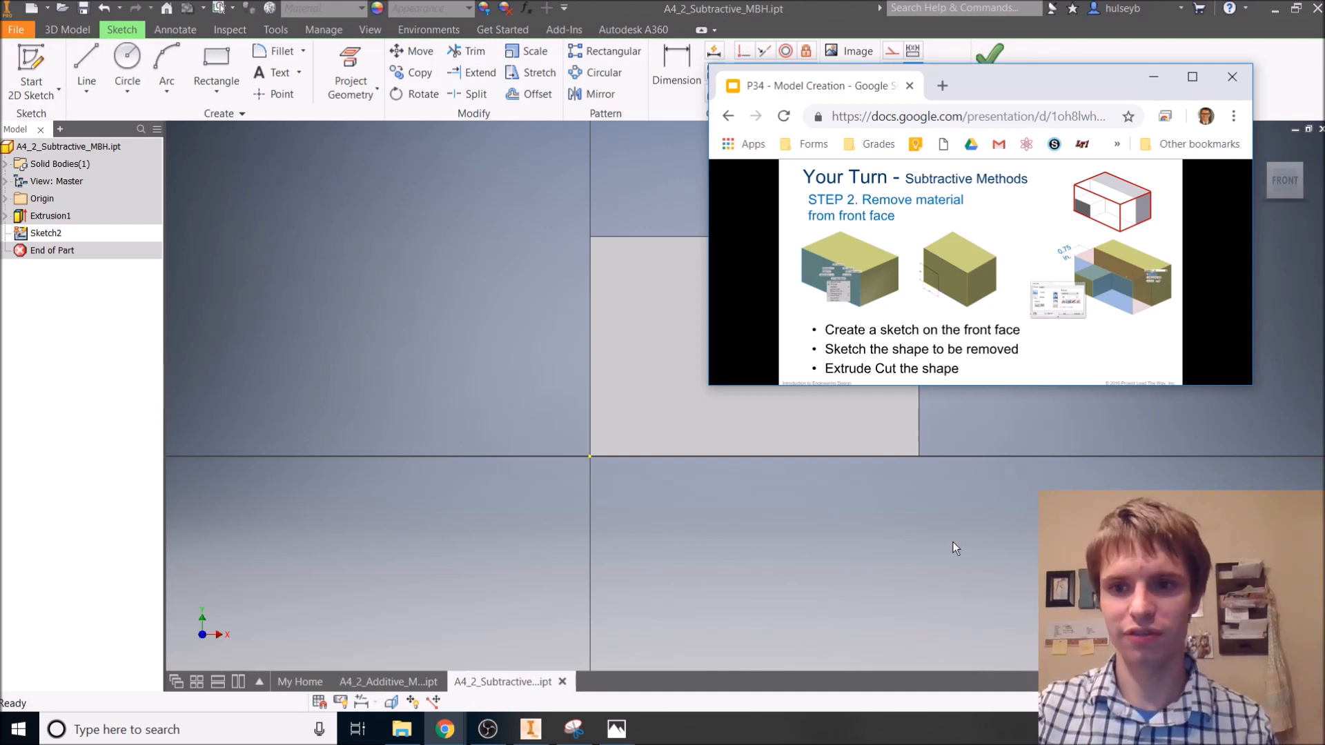
pyautogui.press('Right')
pyautogui.press('Right')
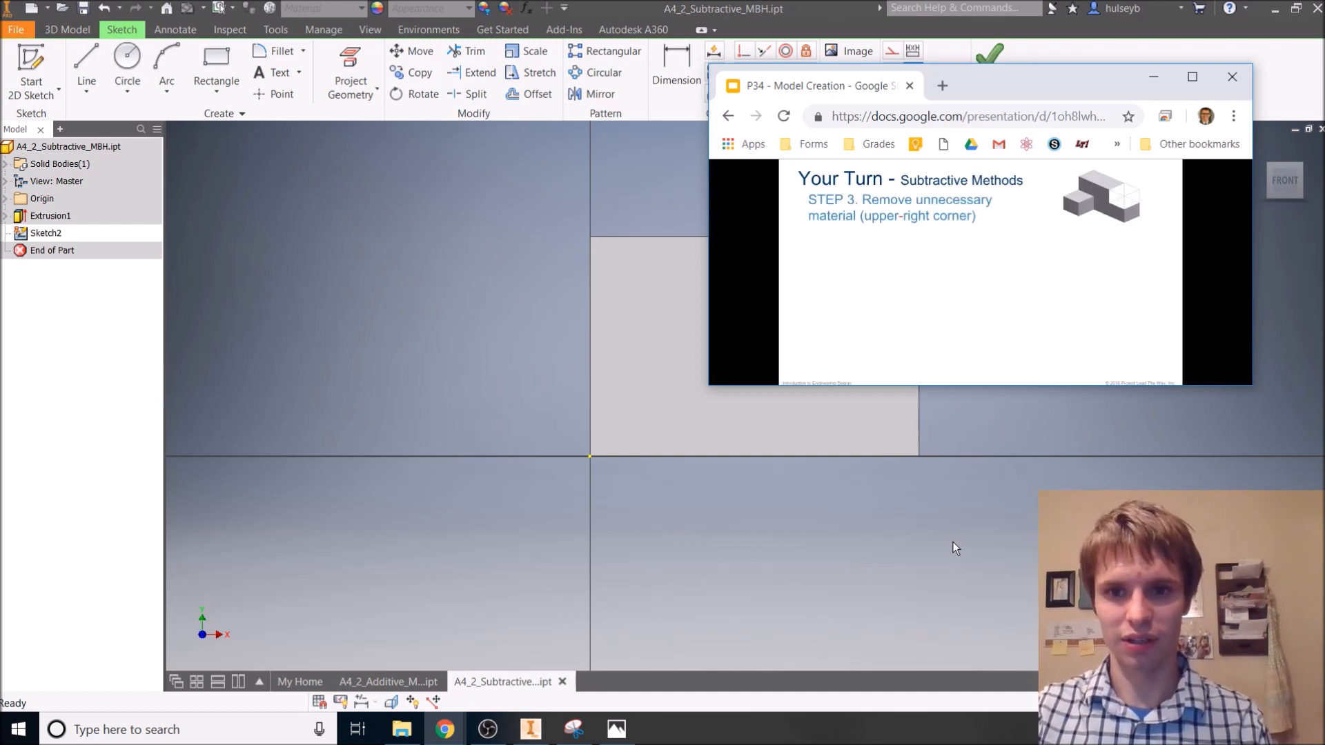
pyautogui.press('Left')
pyautogui.press('Left')
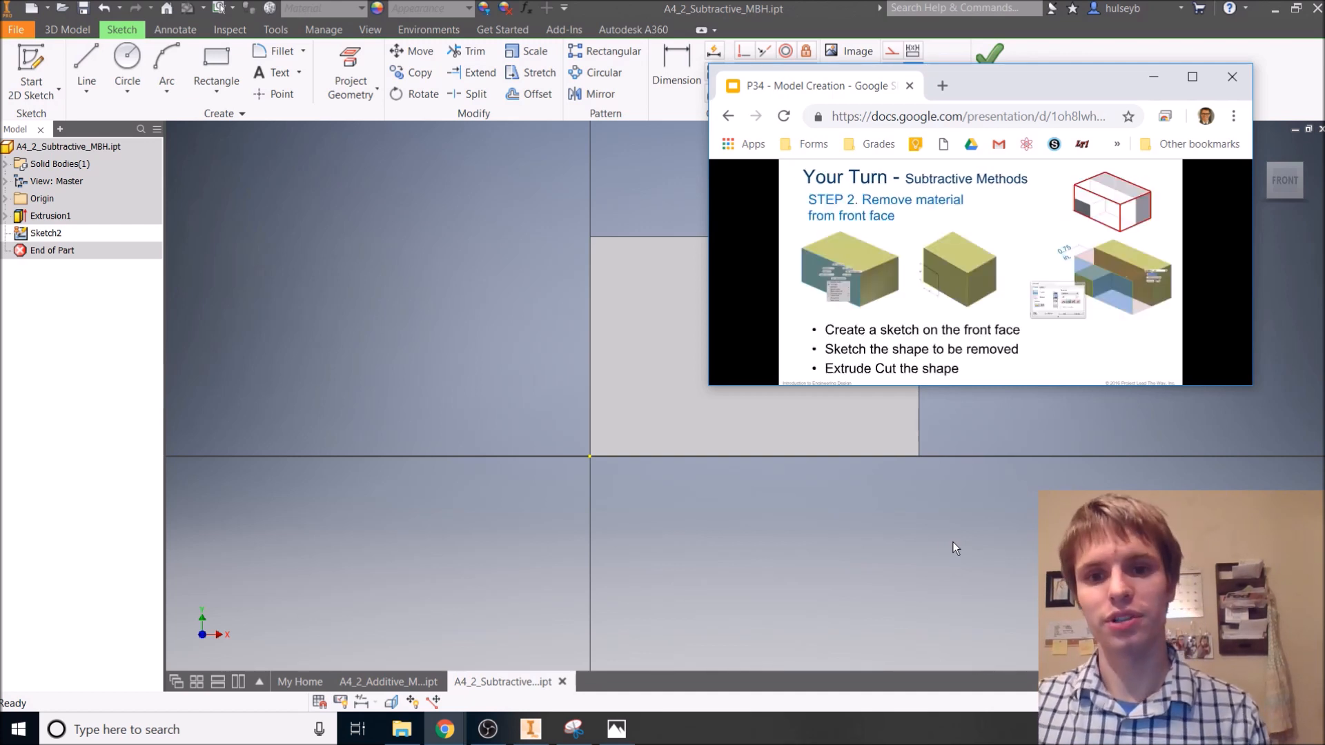
pyautogui.moveTo(1062, 79); pyautogui.dragTo(1144, 243)
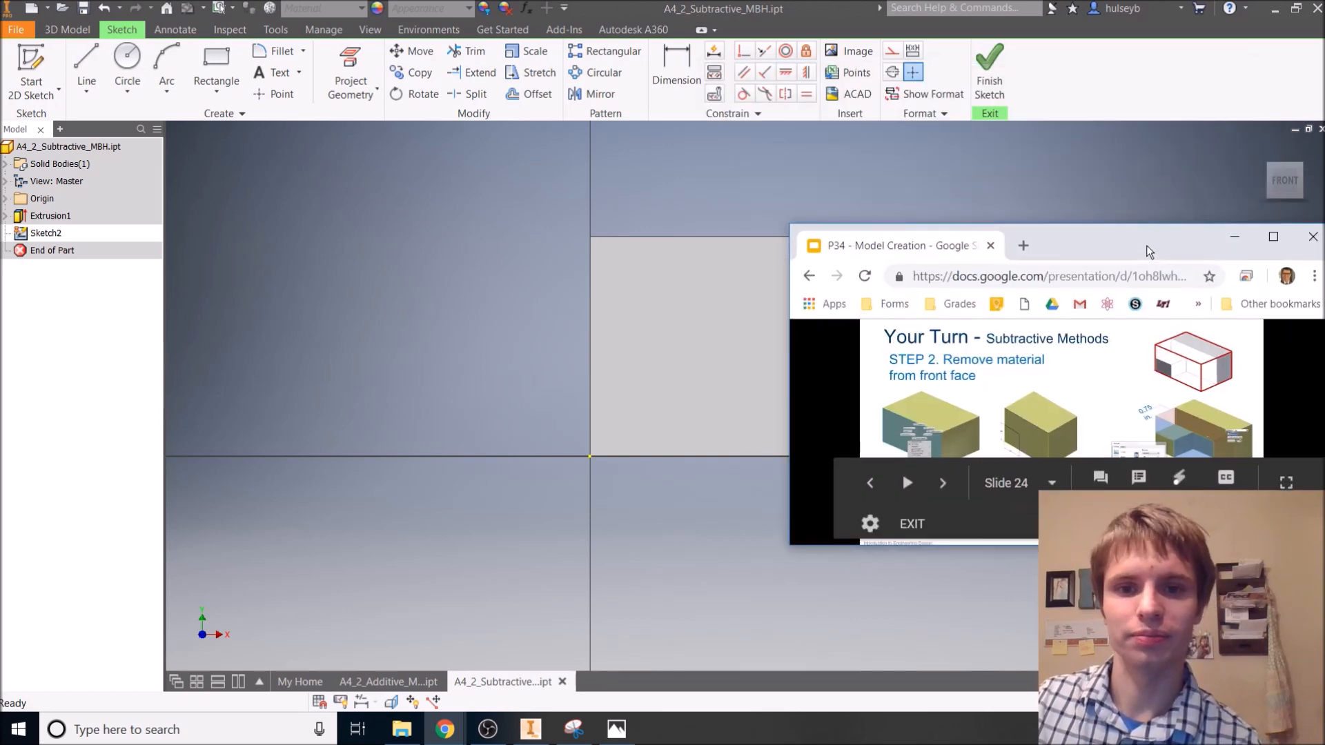
pyautogui.click(1234, 239)
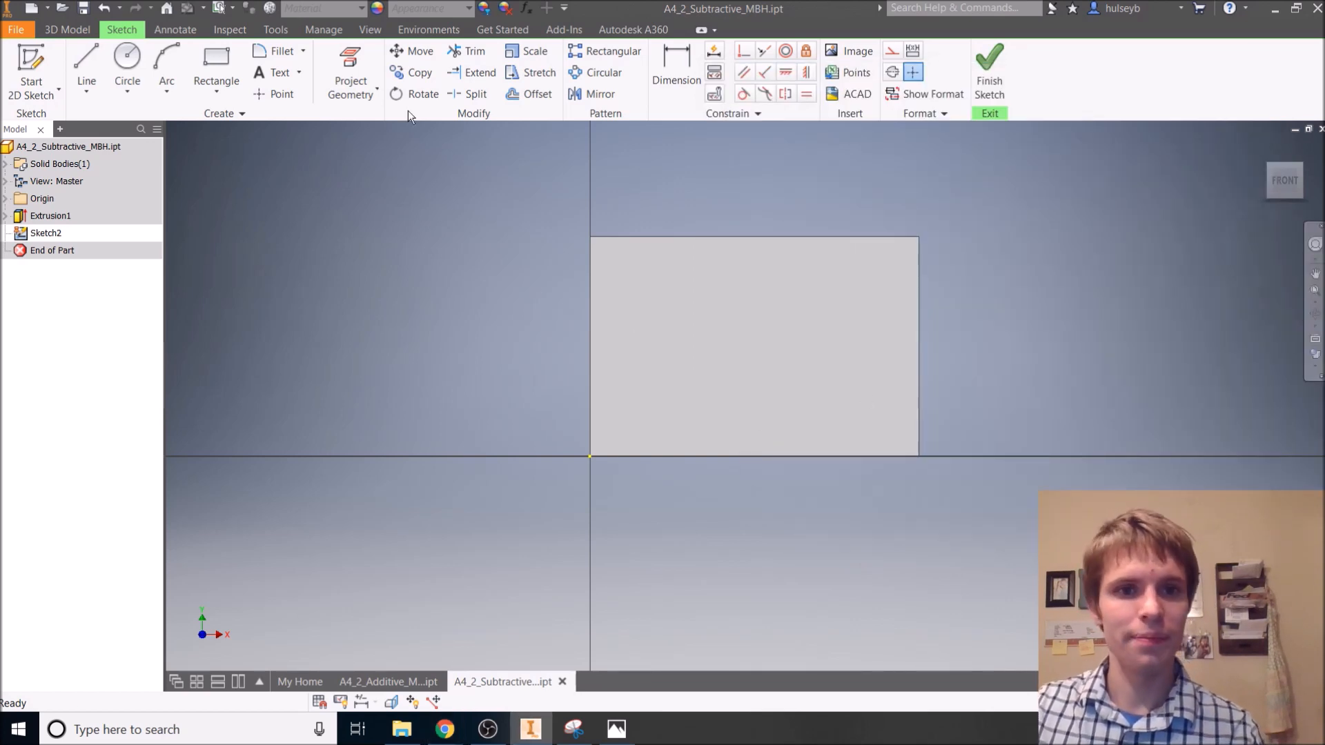
# - Sketch a 0.75 in square with its lower-left corner on the origin and finish the sketch
pyautogui.click(225, 67)
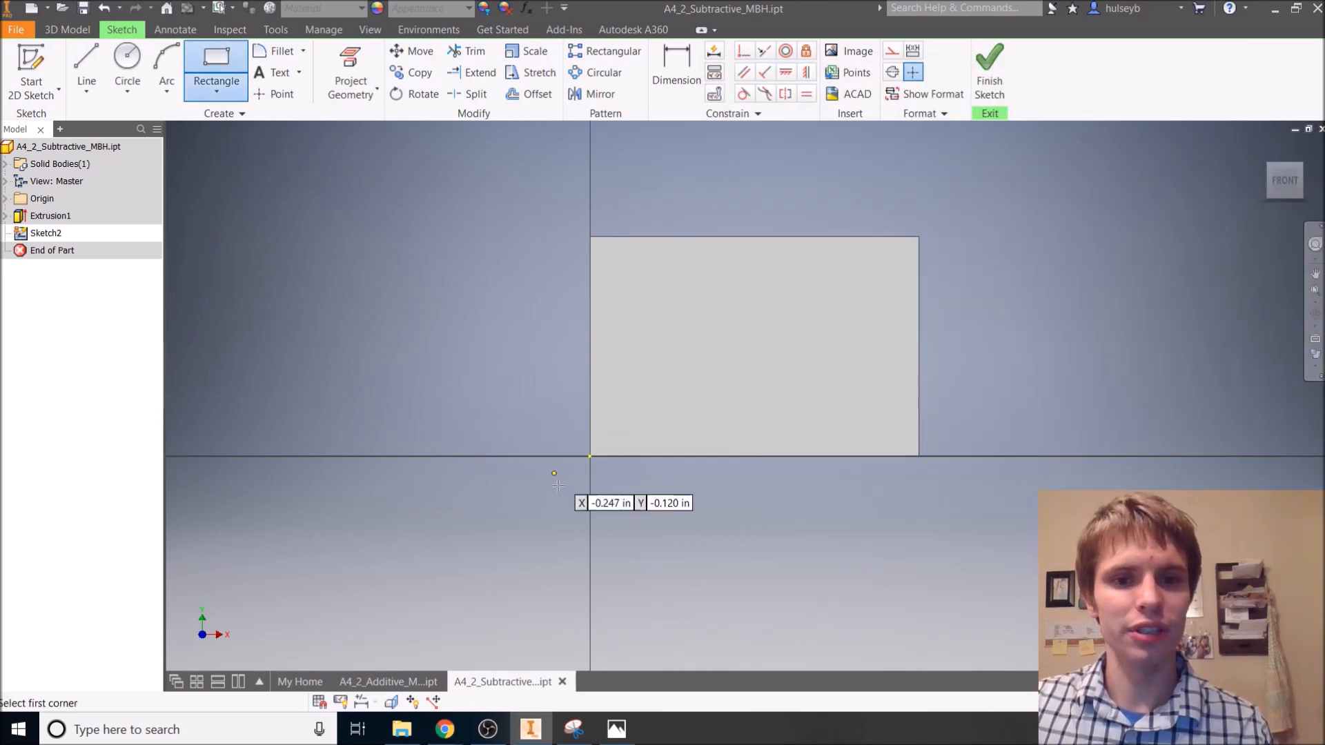
pyautogui.click(590, 456)
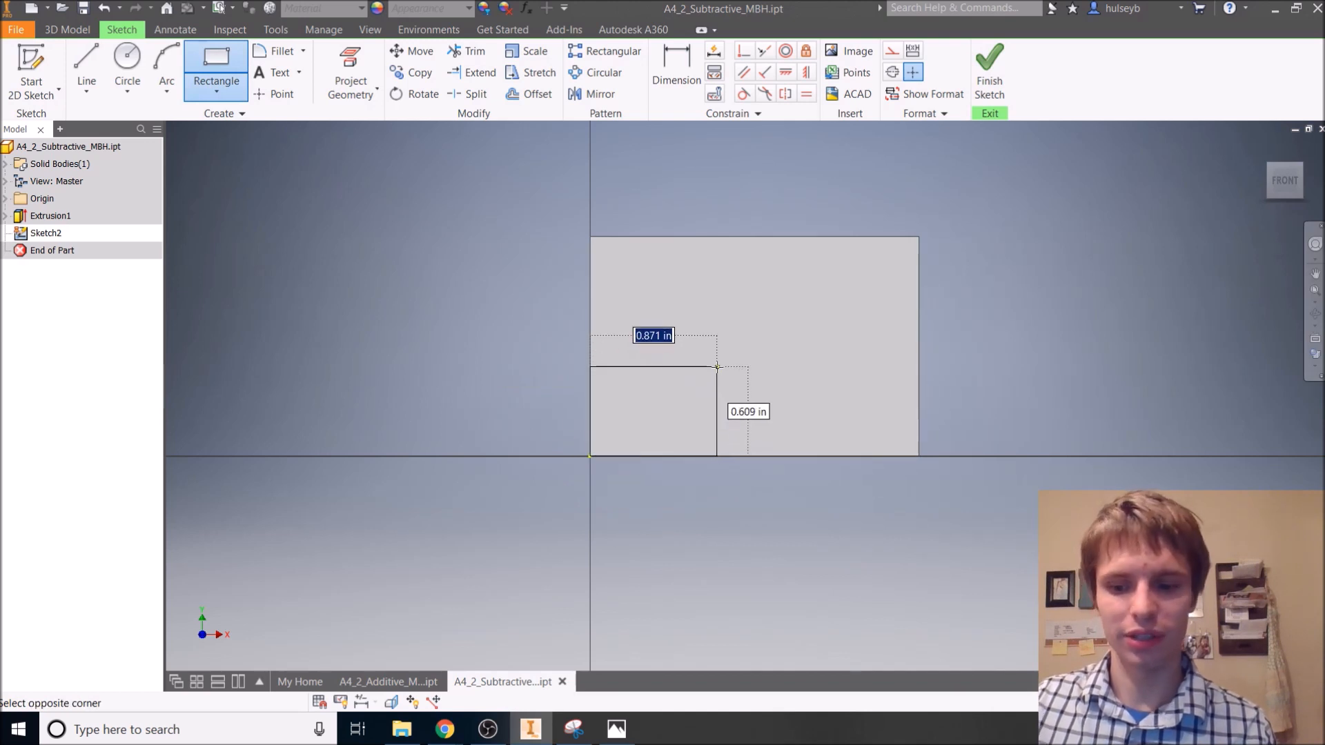
pyautogui.write('0.75')
pyautogui.press('Tab')
pyautogui.write('0')
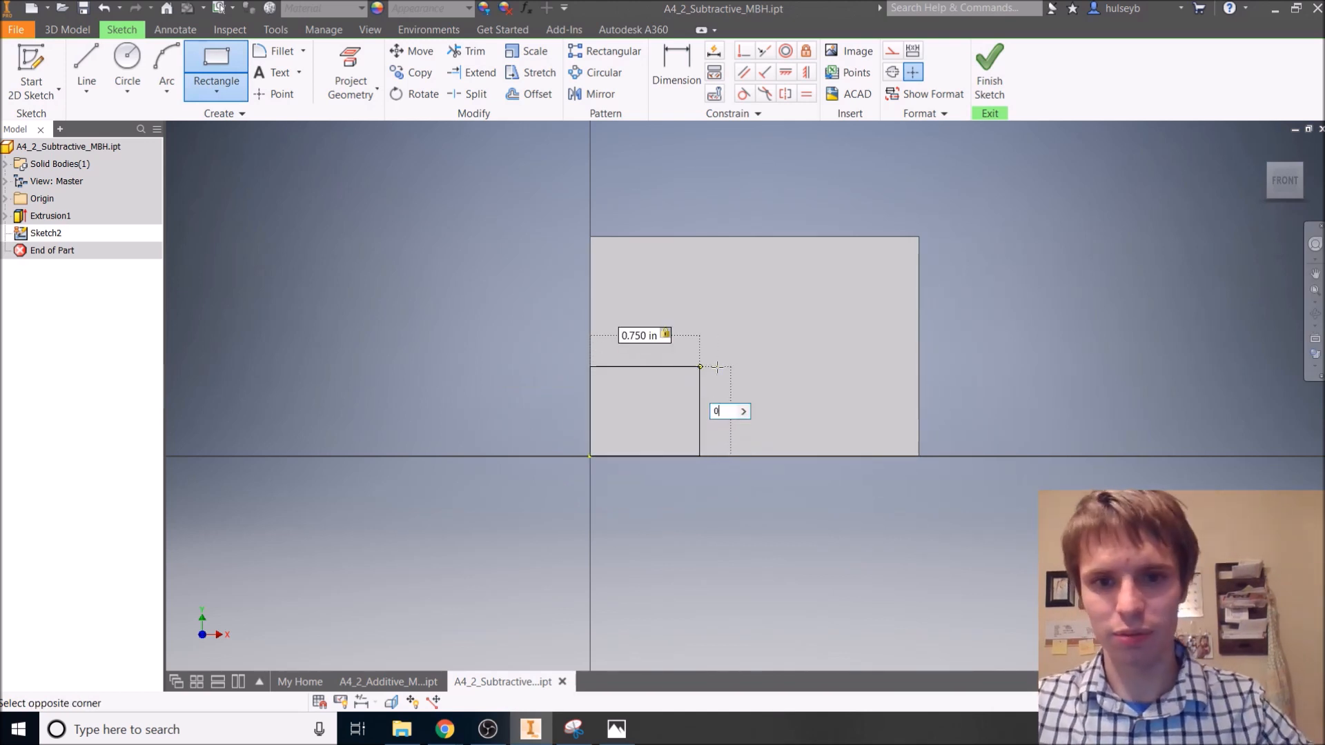
pyautogui.write('.75')
pyautogui.press('Return')
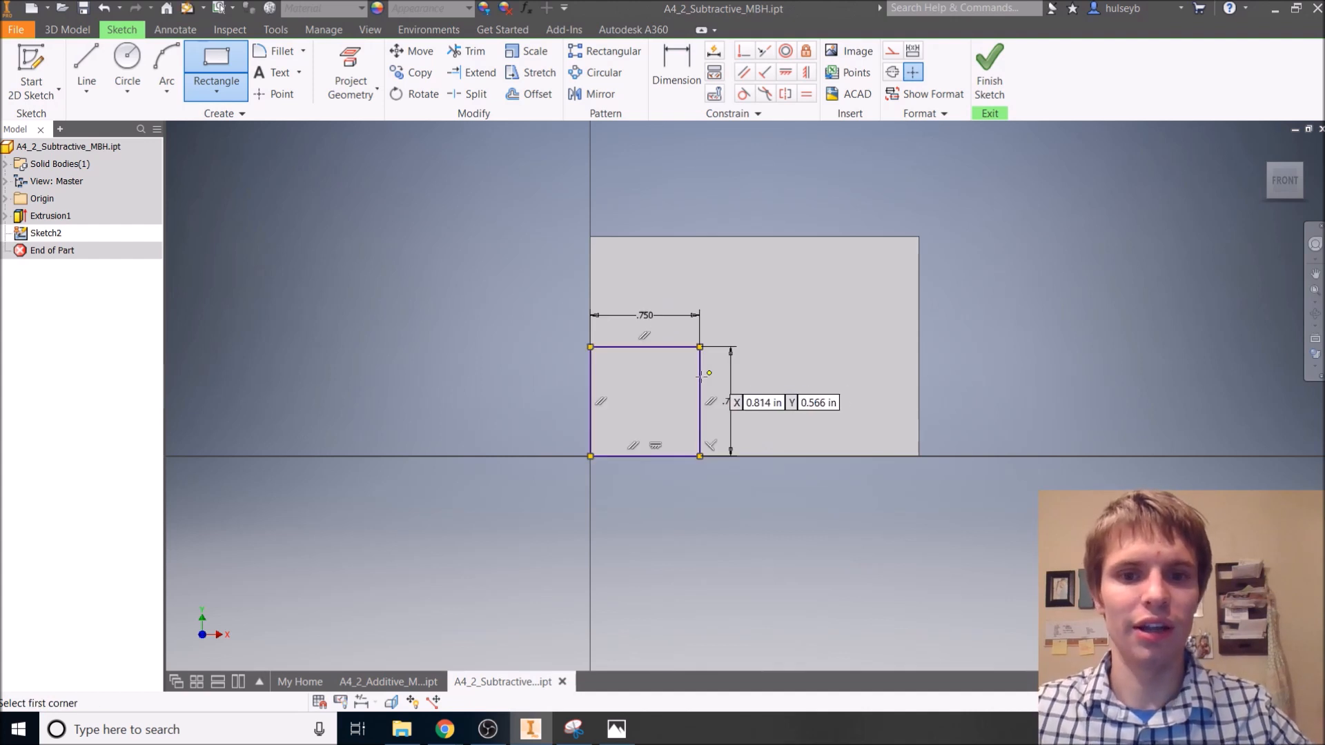
pyautogui.click(999, 63)
# - Cancel the started extrusion and reopen the front-face sketch of the square for editing
pyautogui.click(87, 73)
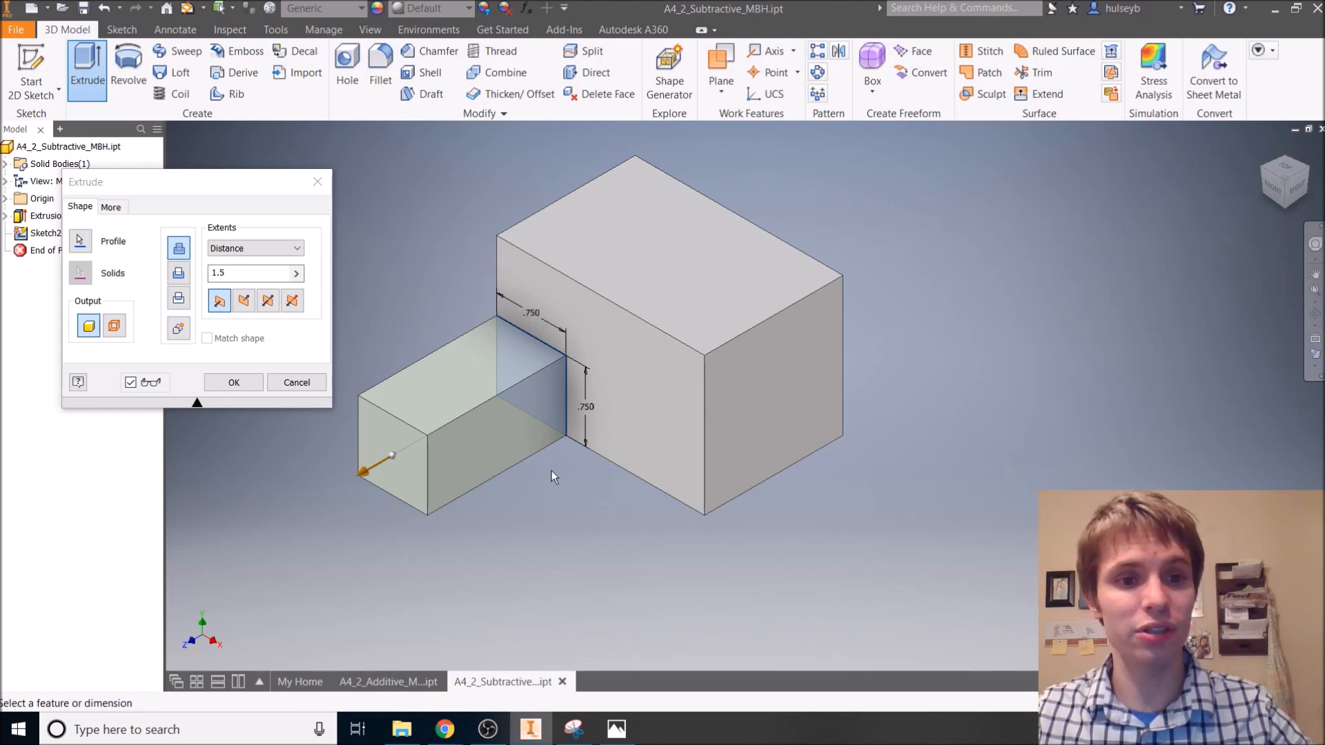
pyautogui.click(297, 383)
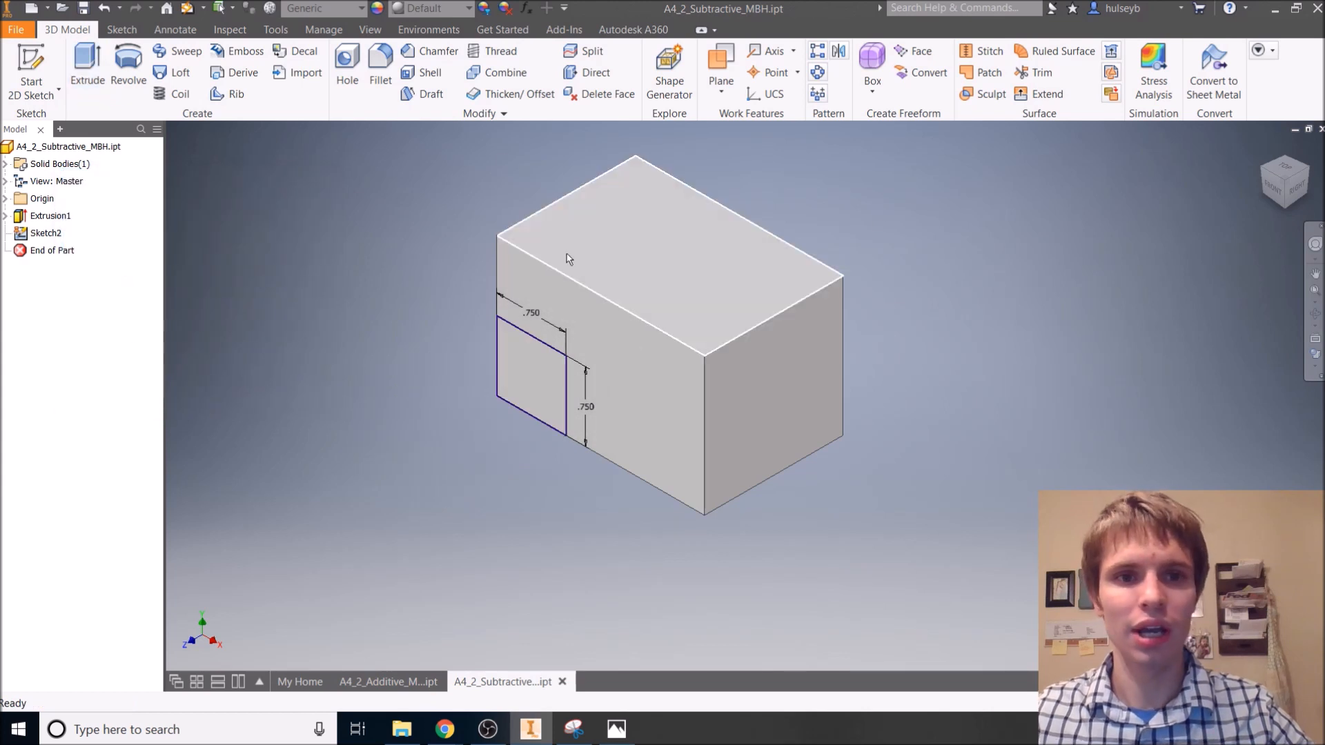
pyautogui.rightClick(32, 234)
pyautogui.click(91, 297)
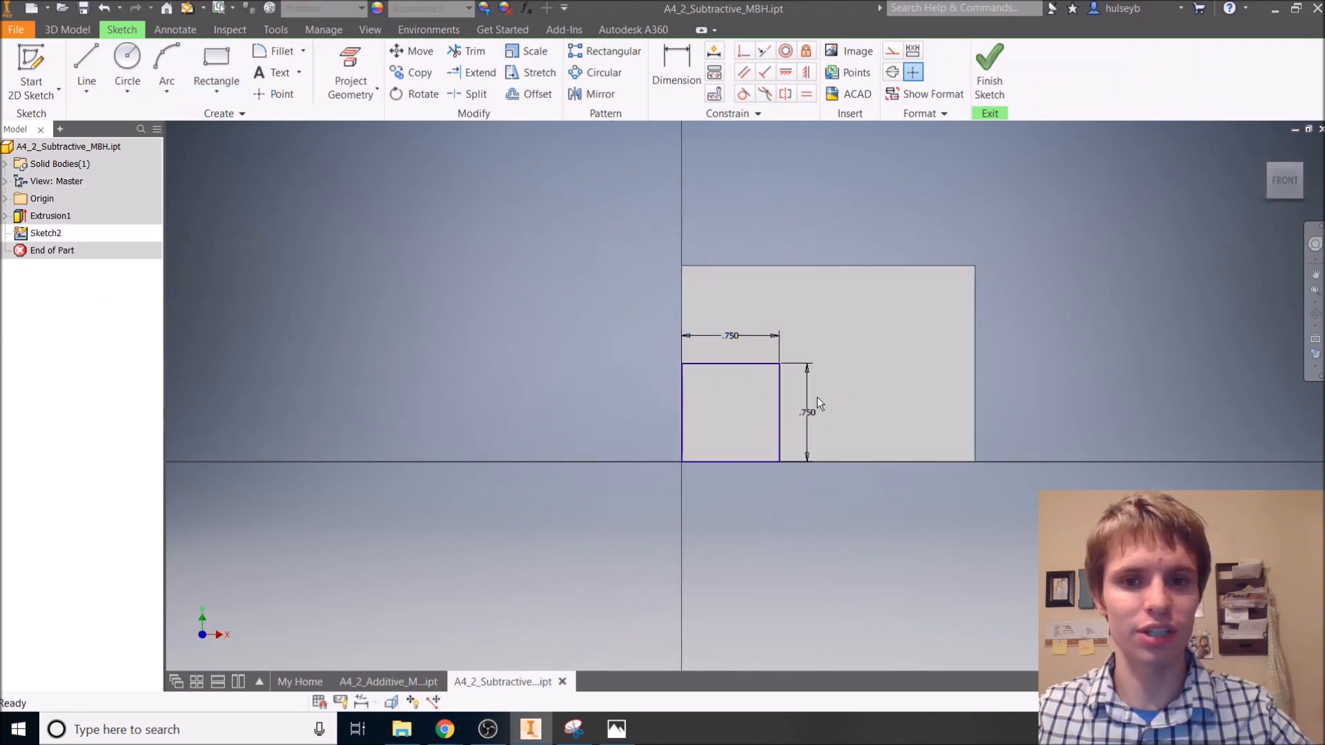
pyautogui.moveTo(868, 382); pyautogui.dragTo(731, 371, button='middle')
pyautogui.scroll(-3, 722, 365)
pyautogui.scroll(3, 722, 364)
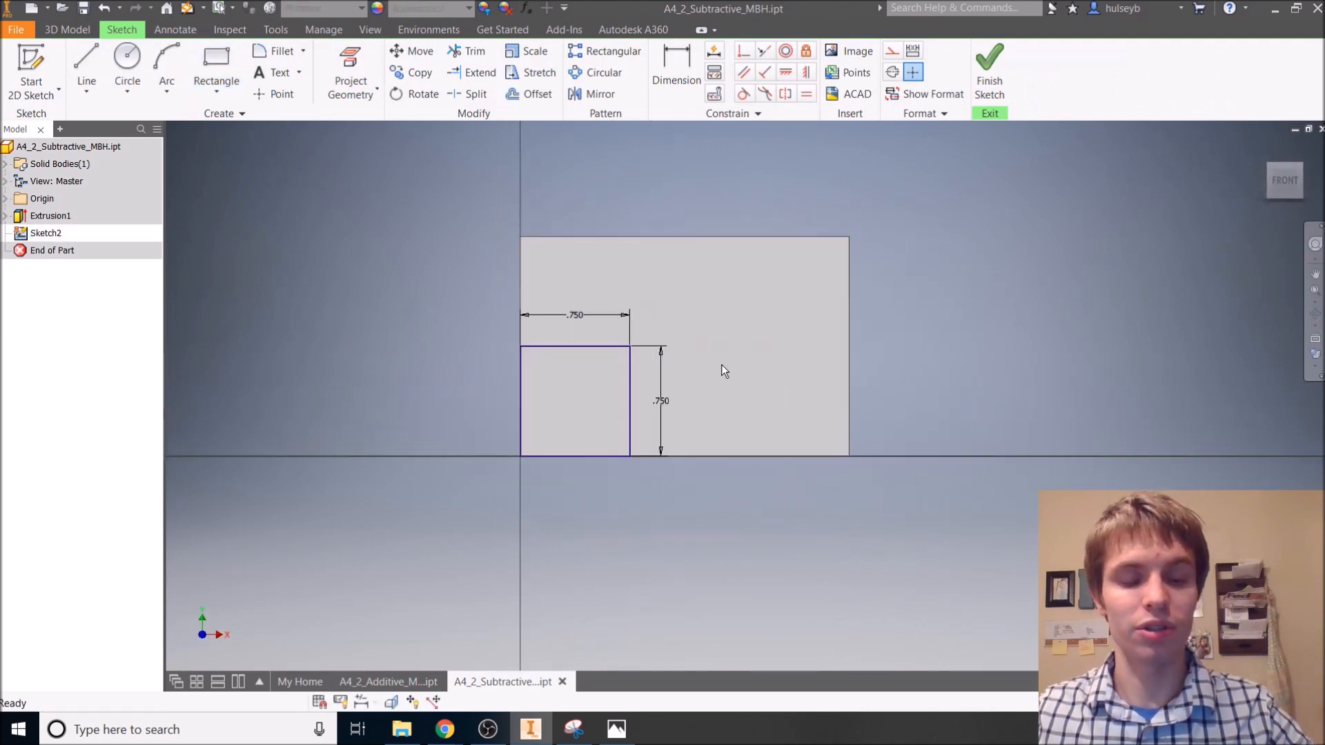
pyautogui.scroll(3, 722, 364)
pyautogui.scroll(-3, 718, 361)
pyautogui.moveTo(719, 361); pyautogui.dragTo(694, 412, button='middle')
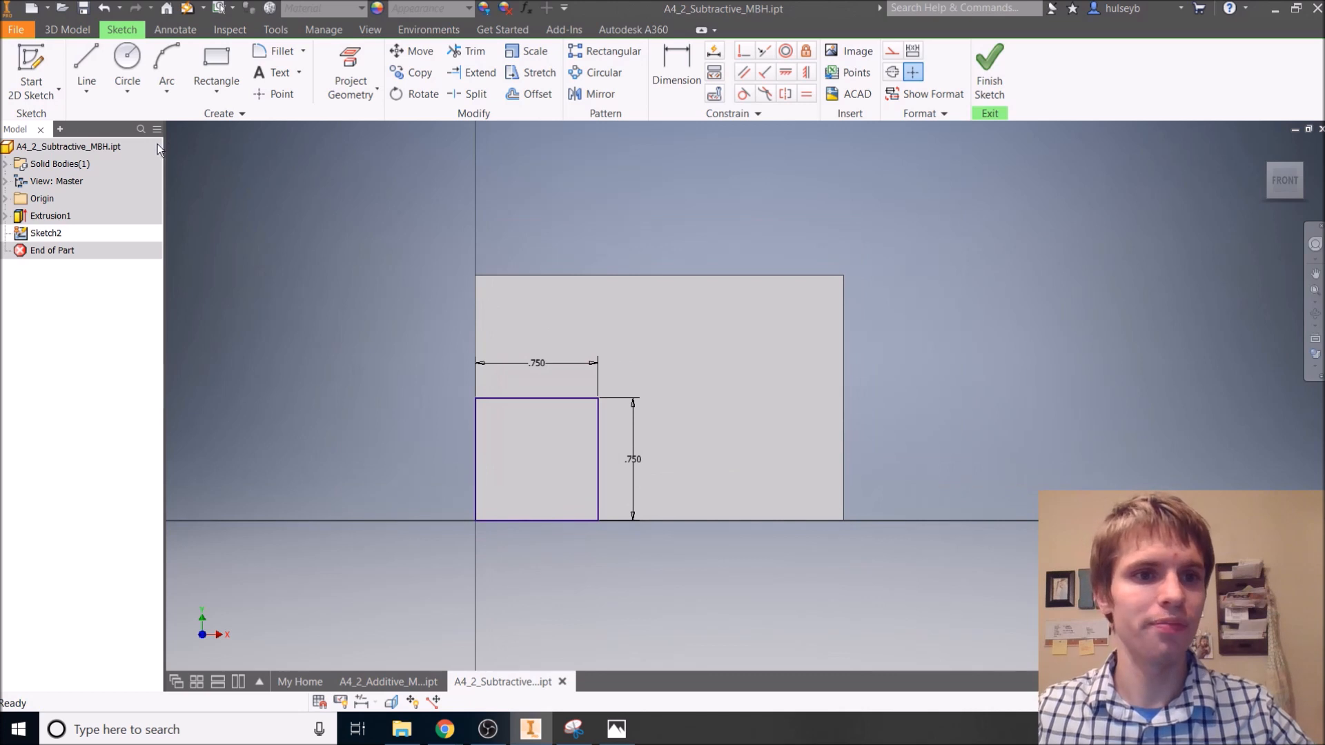
# - Trace the front face outline with connected lines from the square's upper-left corner around to its lower-right corner and finish the sketch
pyautogui.click(86, 69)
pyautogui.click(475, 398)
pyautogui.click(475, 274)
pyautogui.click(844, 275)
pyautogui.click(843, 520)
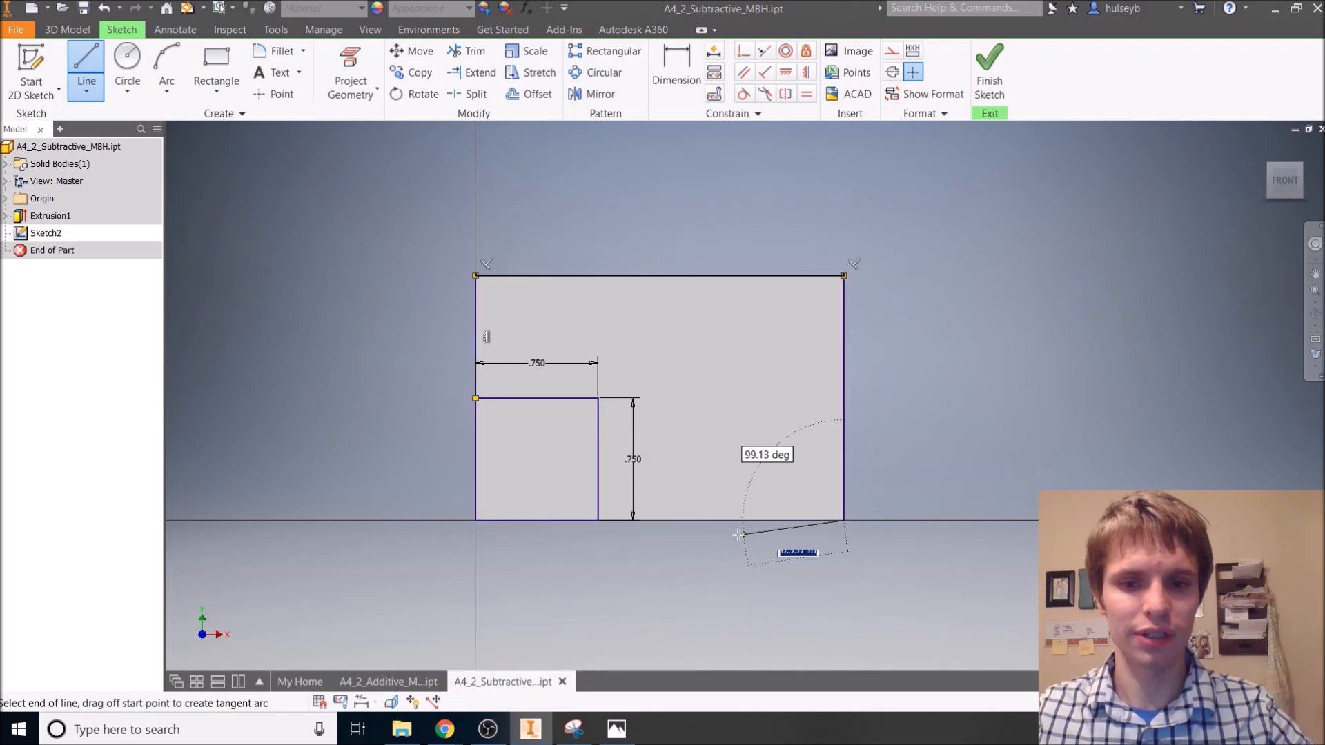
pyautogui.doubleClick(598, 520)
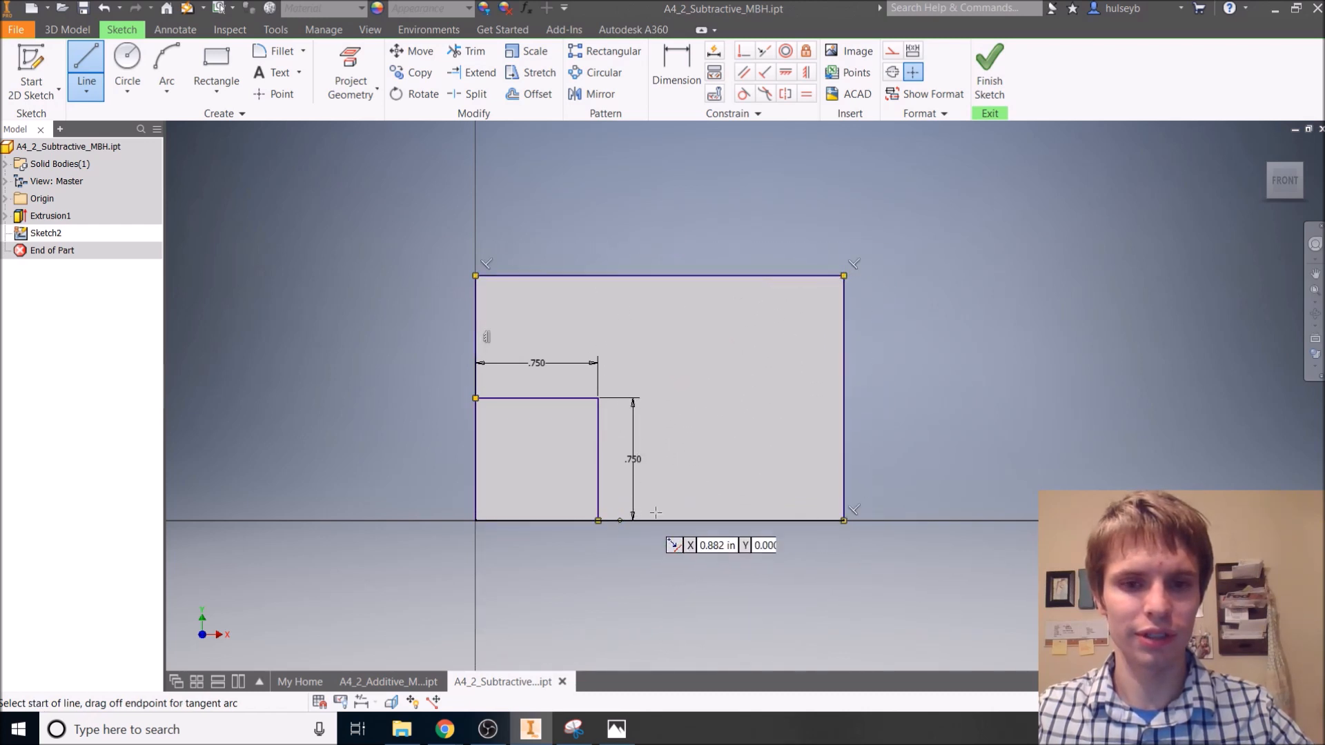
pyautogui.click(991, 72)
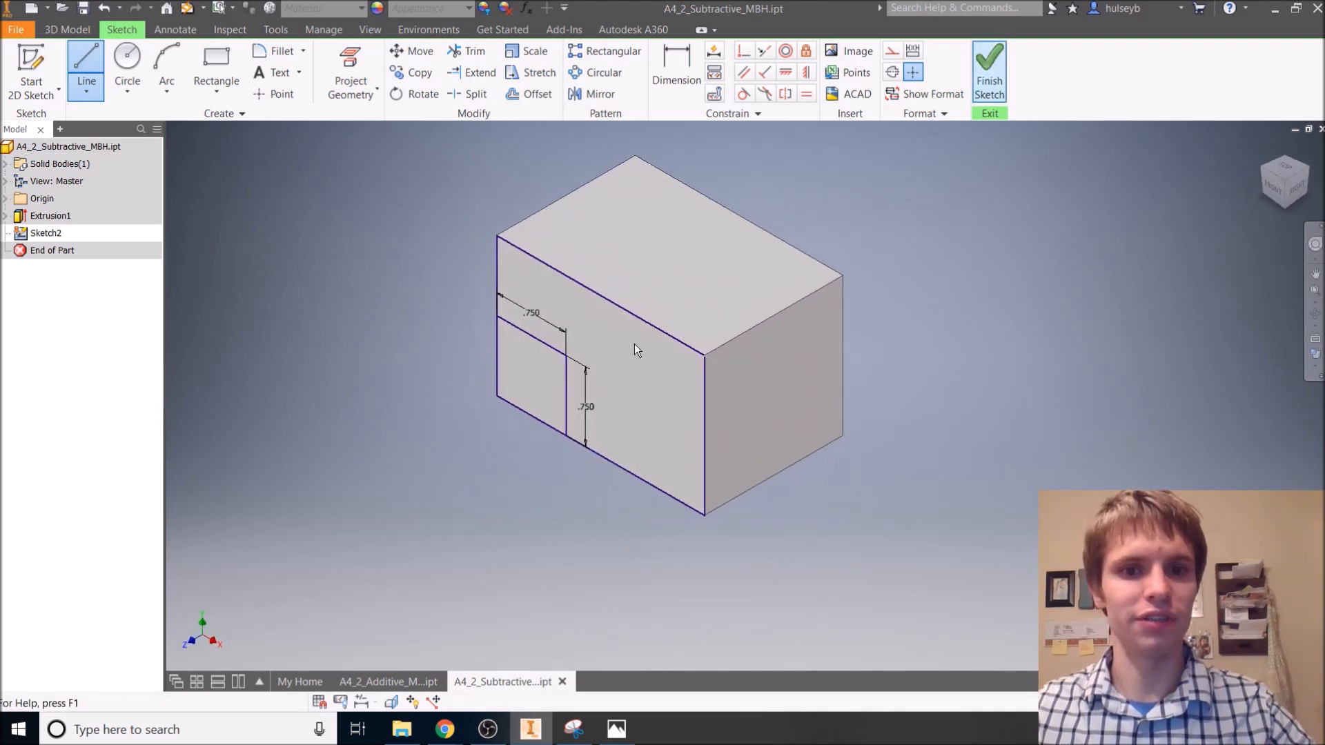
pyautogui.click(88, 69)
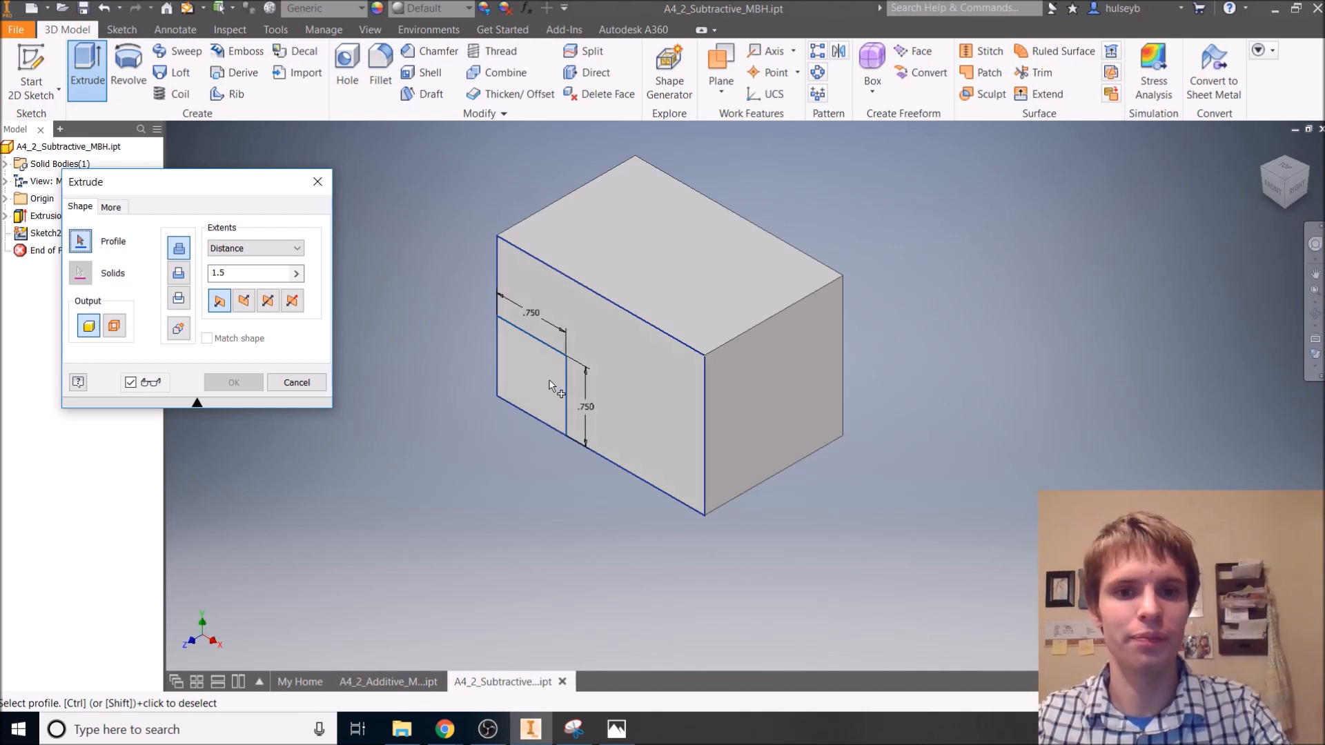
pyautogui.click(598, 363)
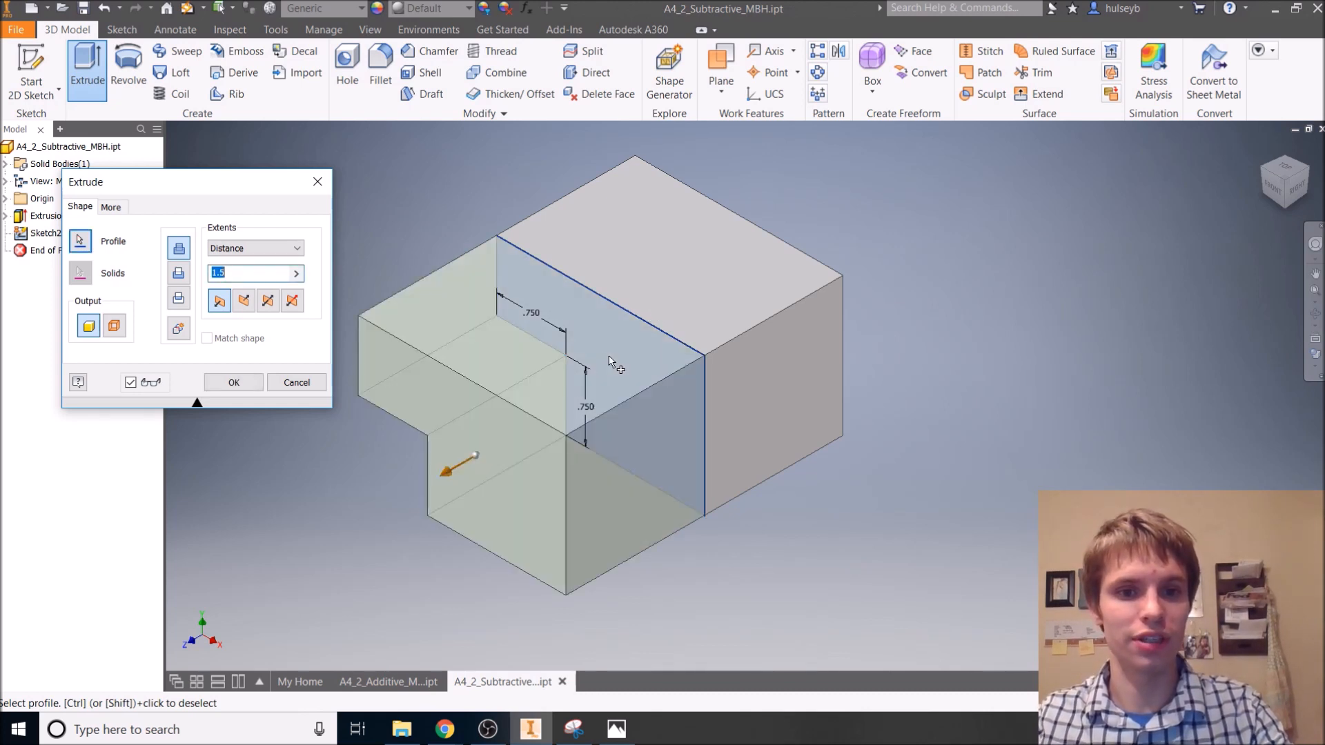
pyautogui.click(298, 388)
# - Reopen the front-face sketch, draw a 2.25 x 1.5 in rectangle from the origin over the whole face, and finish the sketch
pyautogui.doubleClick(42, 232)
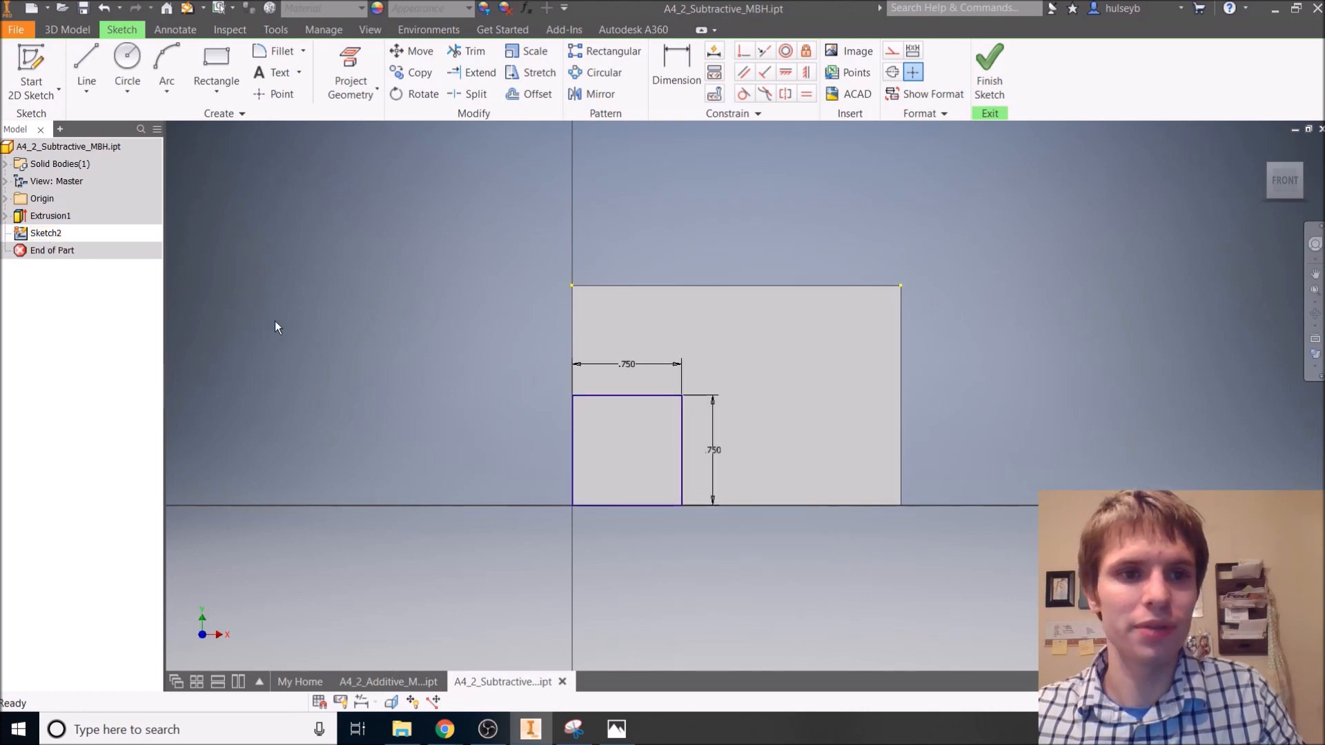
pyautogui.click(231, 67)
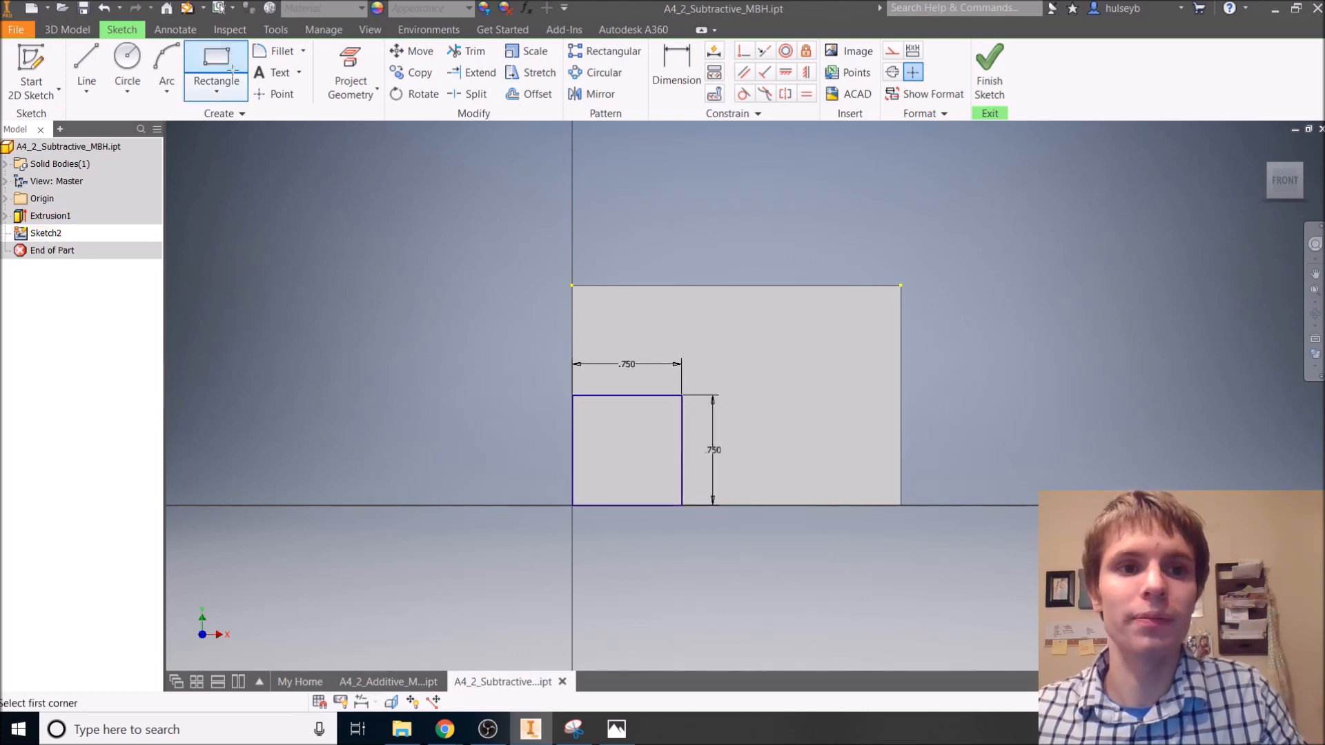
pyautogui.click(573, 505)
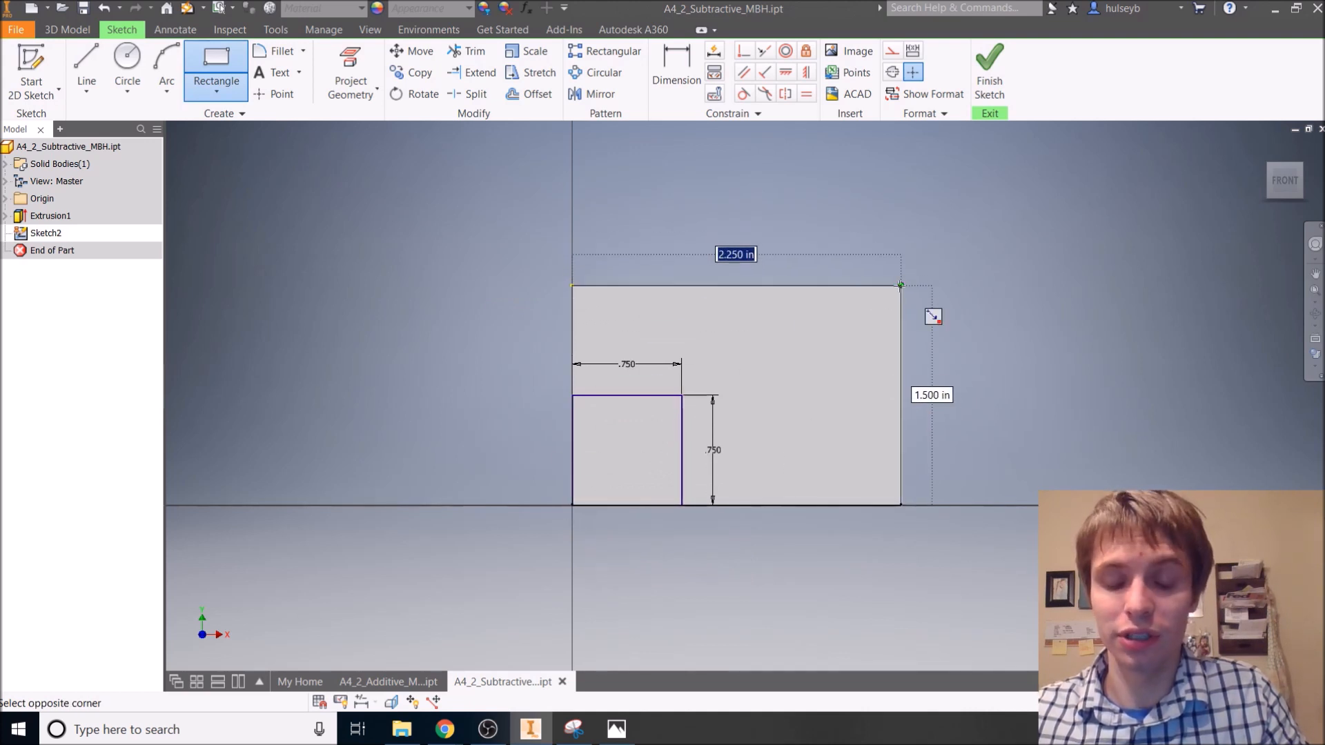
pyautogui.click(901, 285)
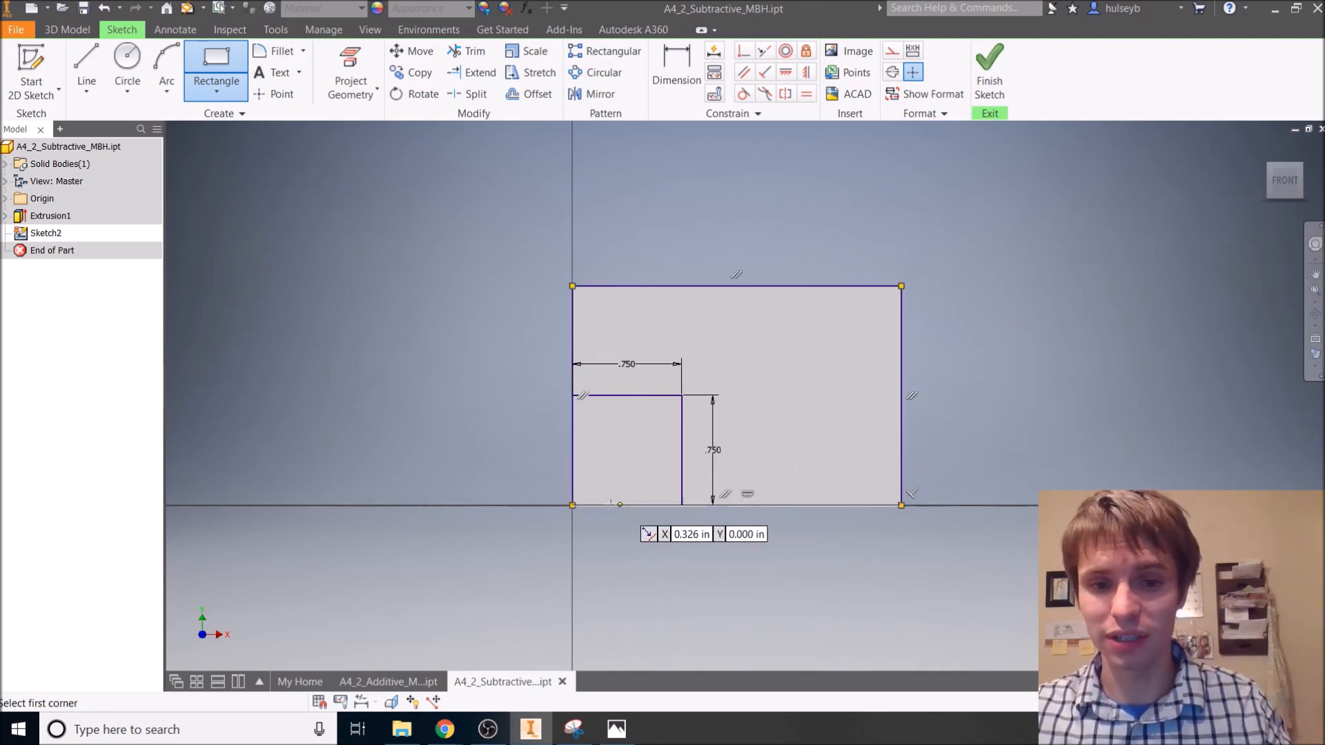
pyautogui.click(994, 86)
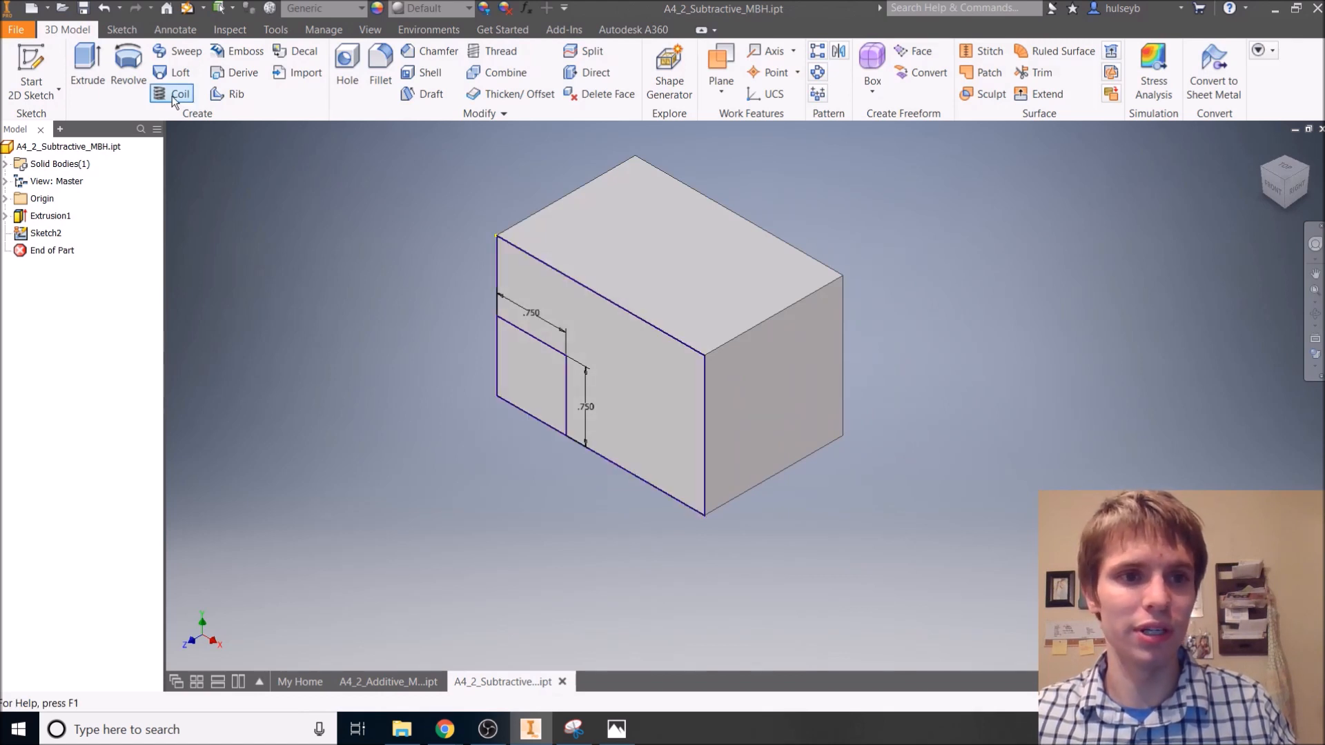
# - Cut the L-shaped region around the 0.75 in square on the block's front face 0.75 in deep into the block
pyautogui.click(88, 69)
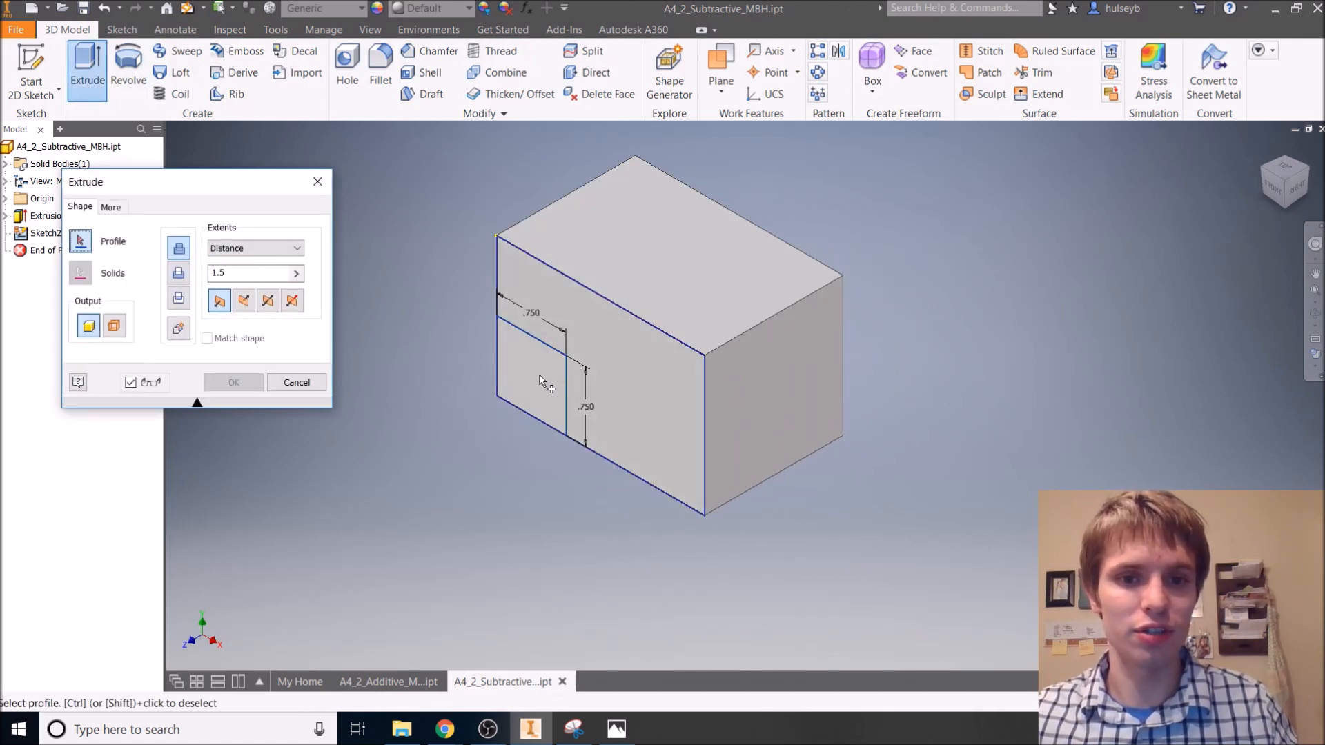
pyautogui.click(639, 378)
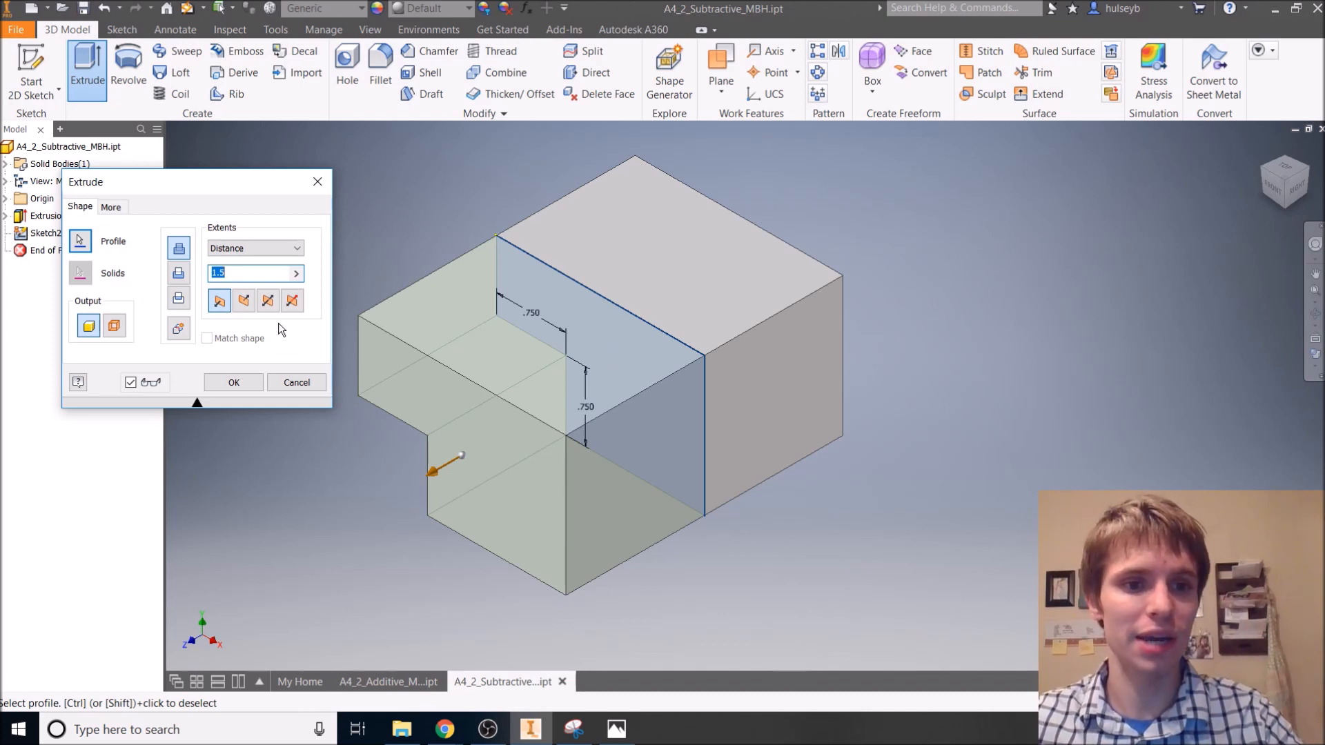
pyautogui.click(241, 301)
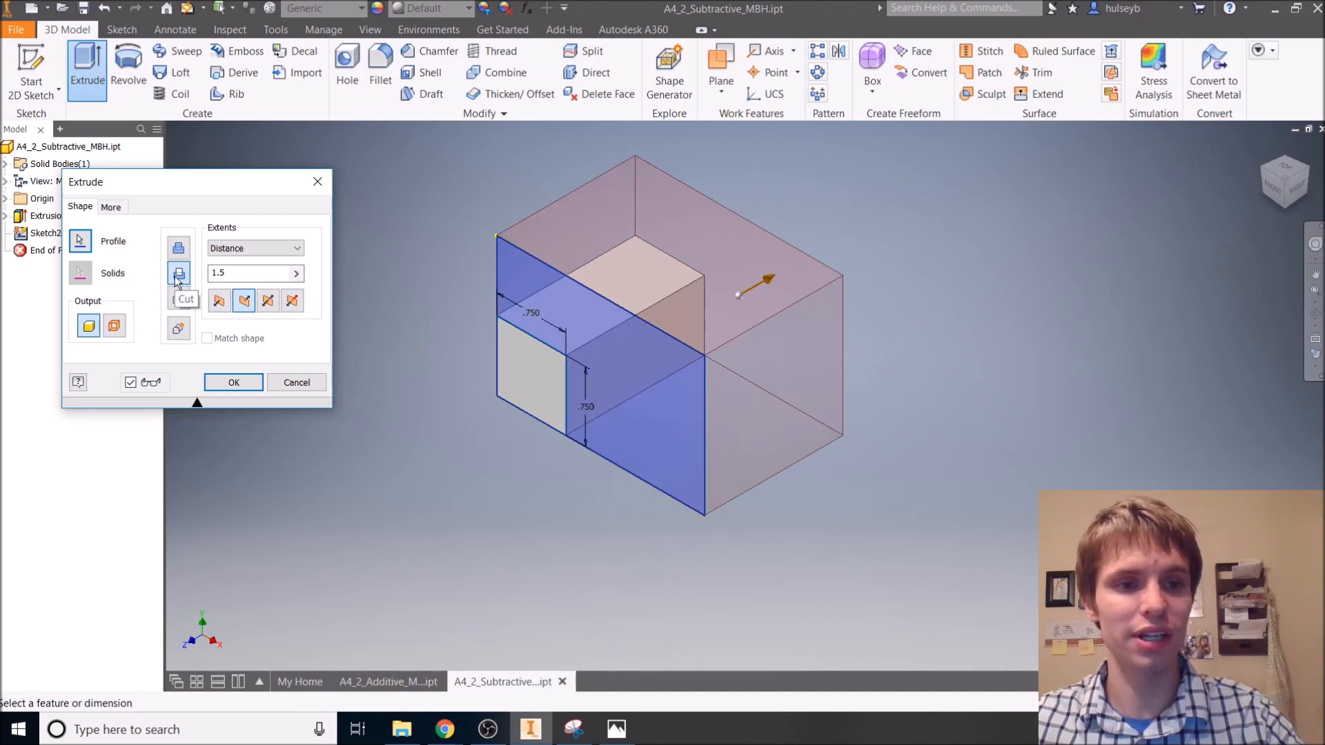
pyautogui.click(180, 249)
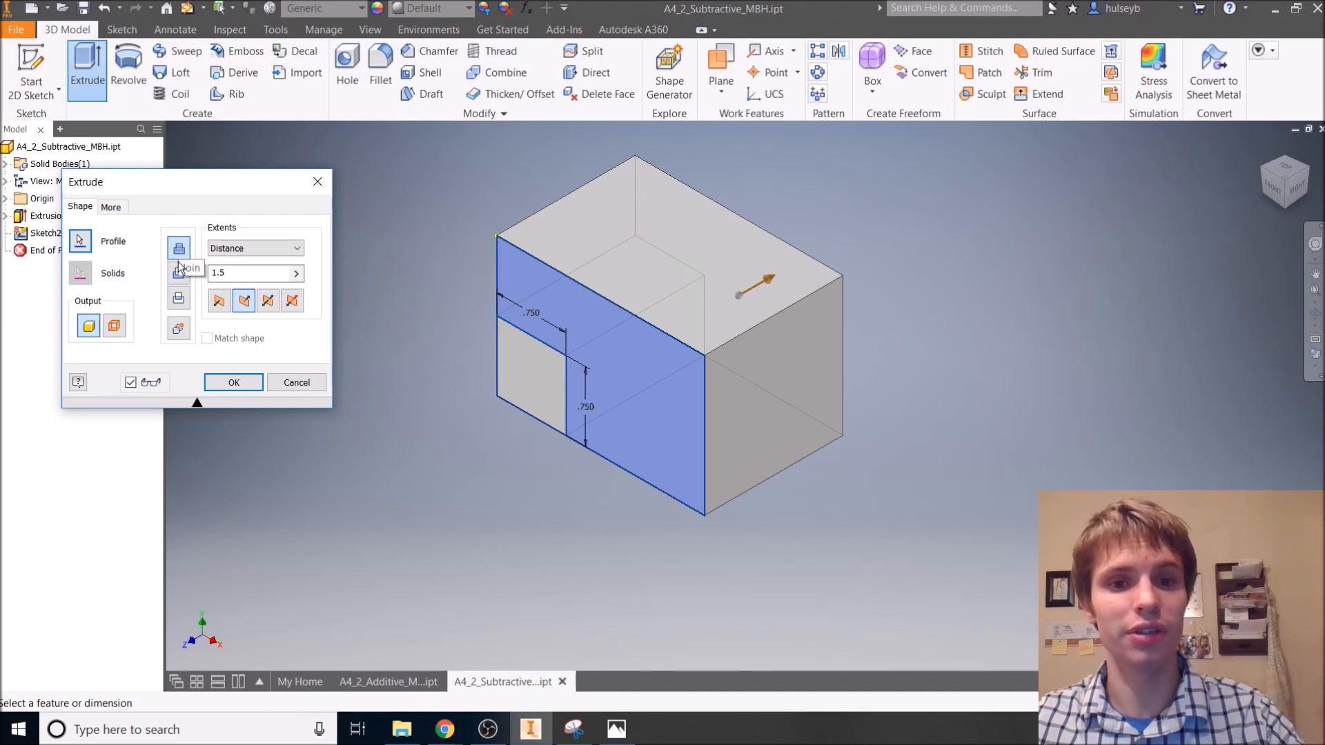
pyautogui.click(180, 272)
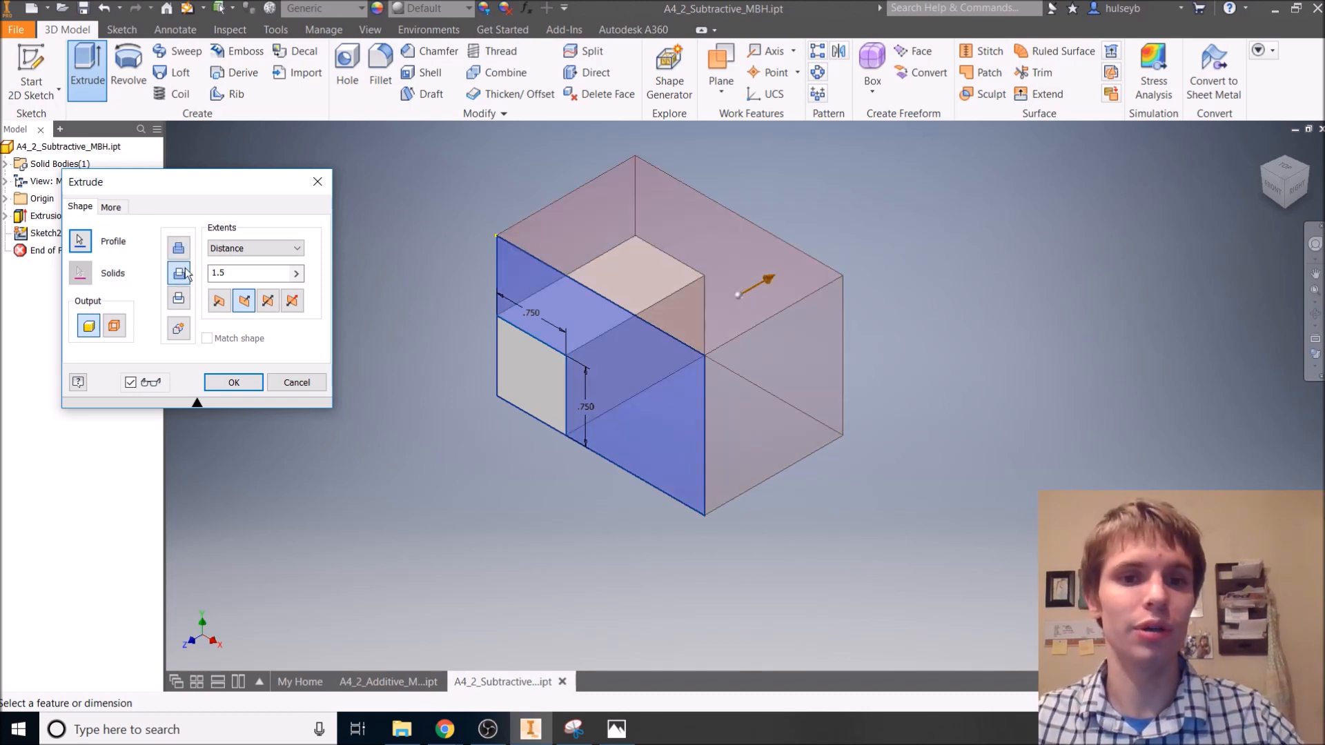
pyautogui.moveTo(261, 273); pyautogui.dragTo(141, 294)
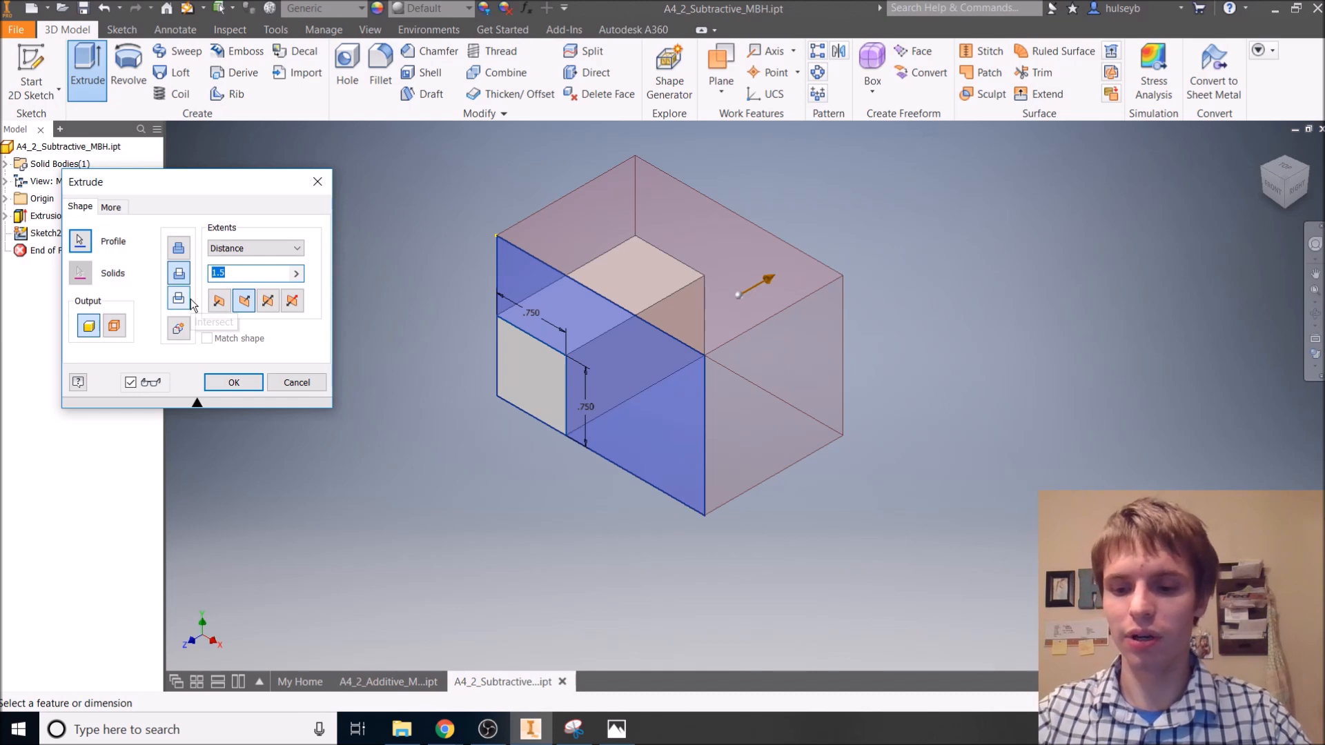
pyautogui.write('0.75')
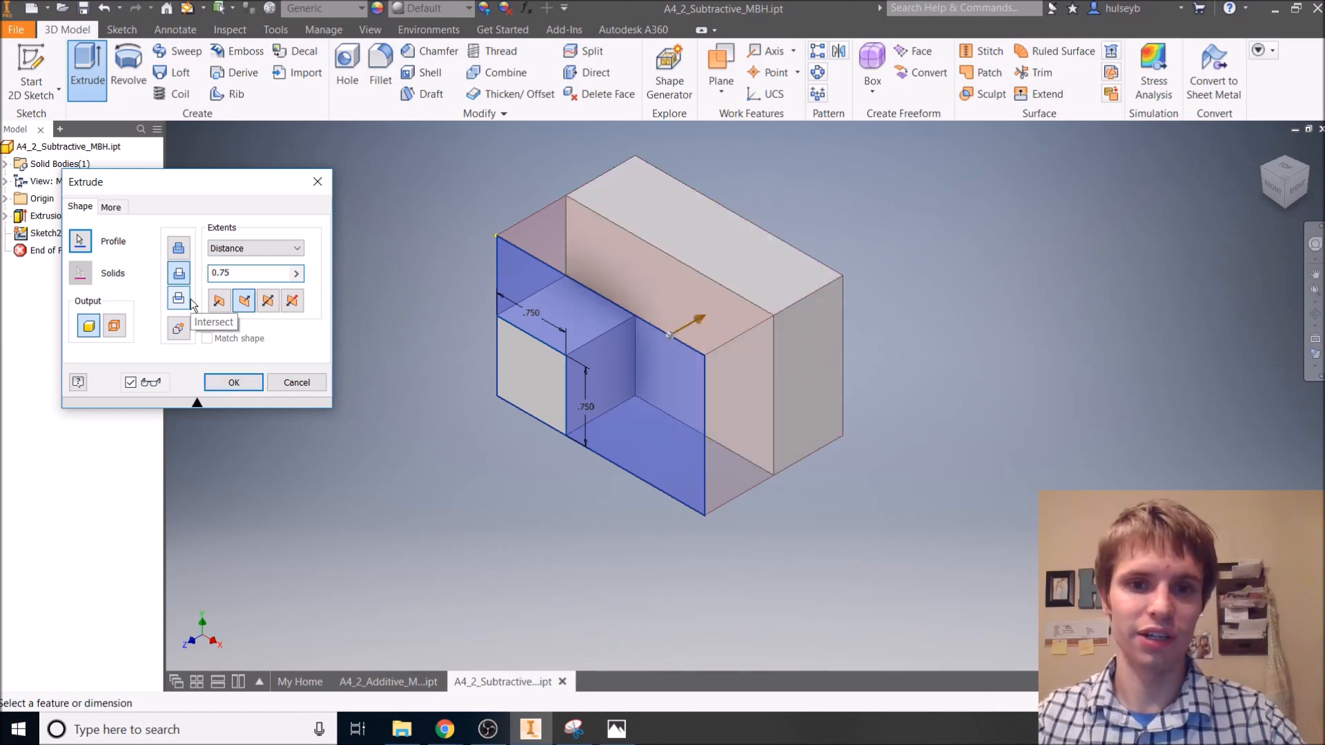
pyautogui.press('Return')
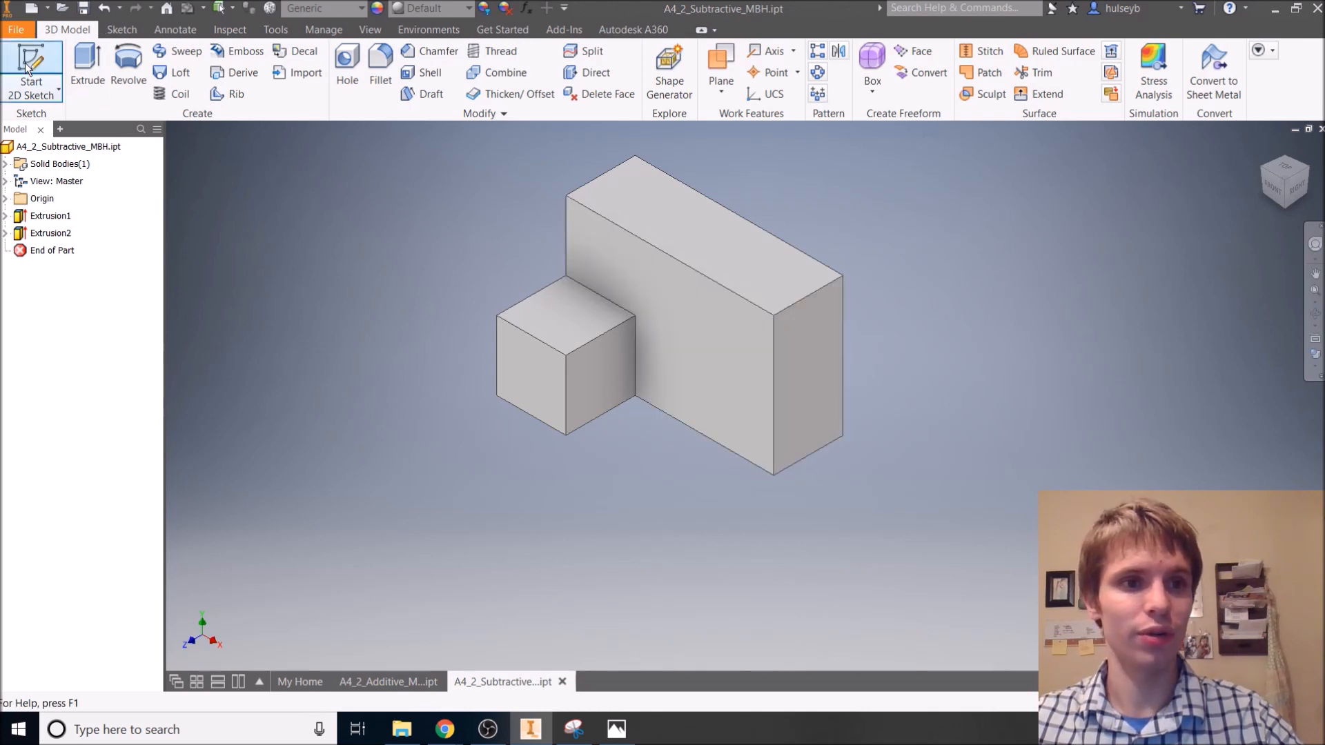
# - Sketch a 0.75 x 0.75 in square inward from the upper-right corner of the recessed front face and finish the sketch
pyautogui.press('s')
pyautogui.click(736, 334)
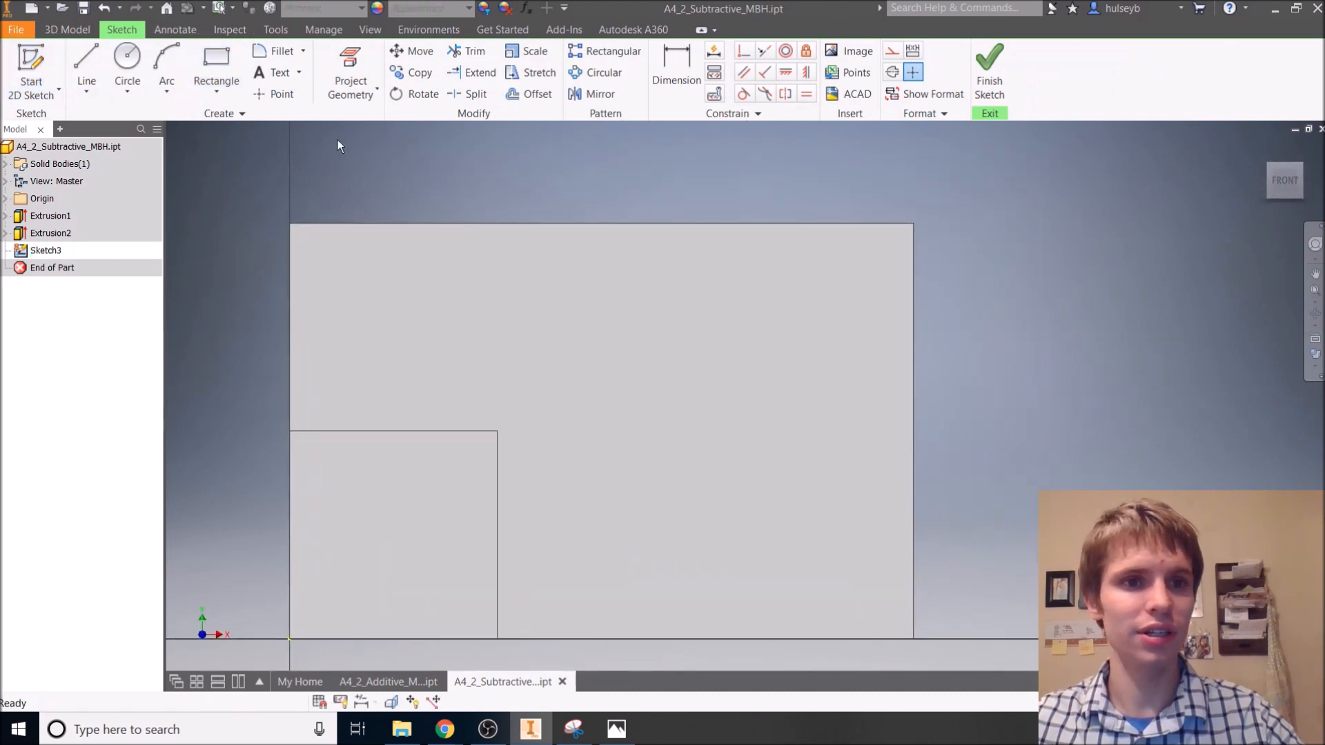
pyautogui.click(216, 58)
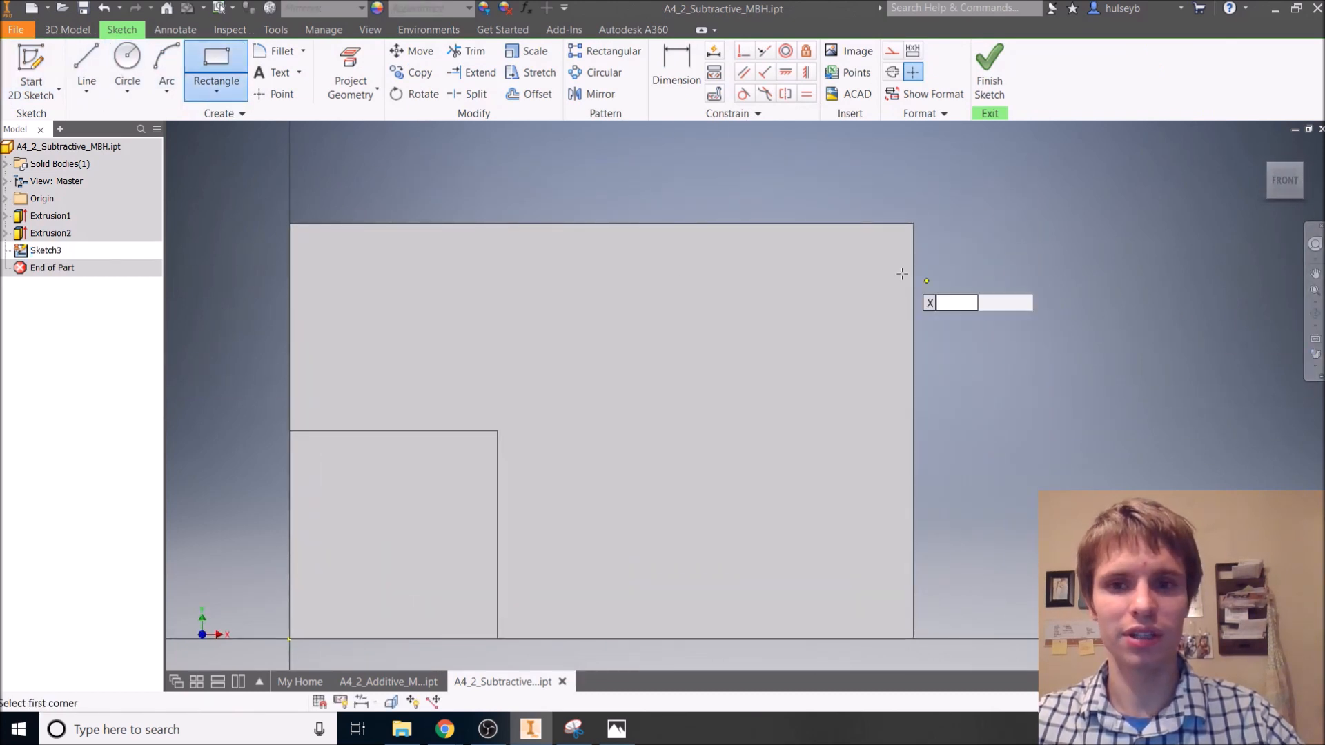
pyautogui.click(911, 223)
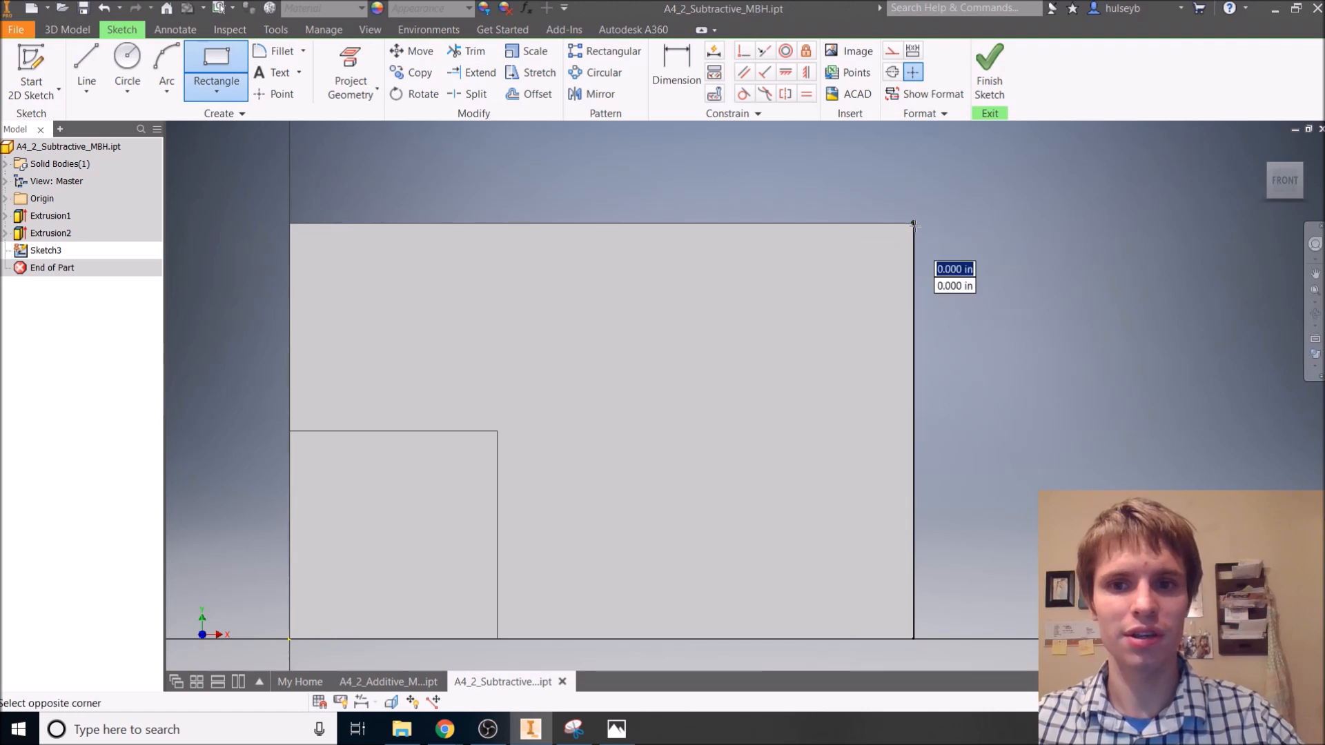
pyautogui.write('0.75')
pyautogui.press('Tab')
pyautogui.write('0.')
pyautogui.press('Return')
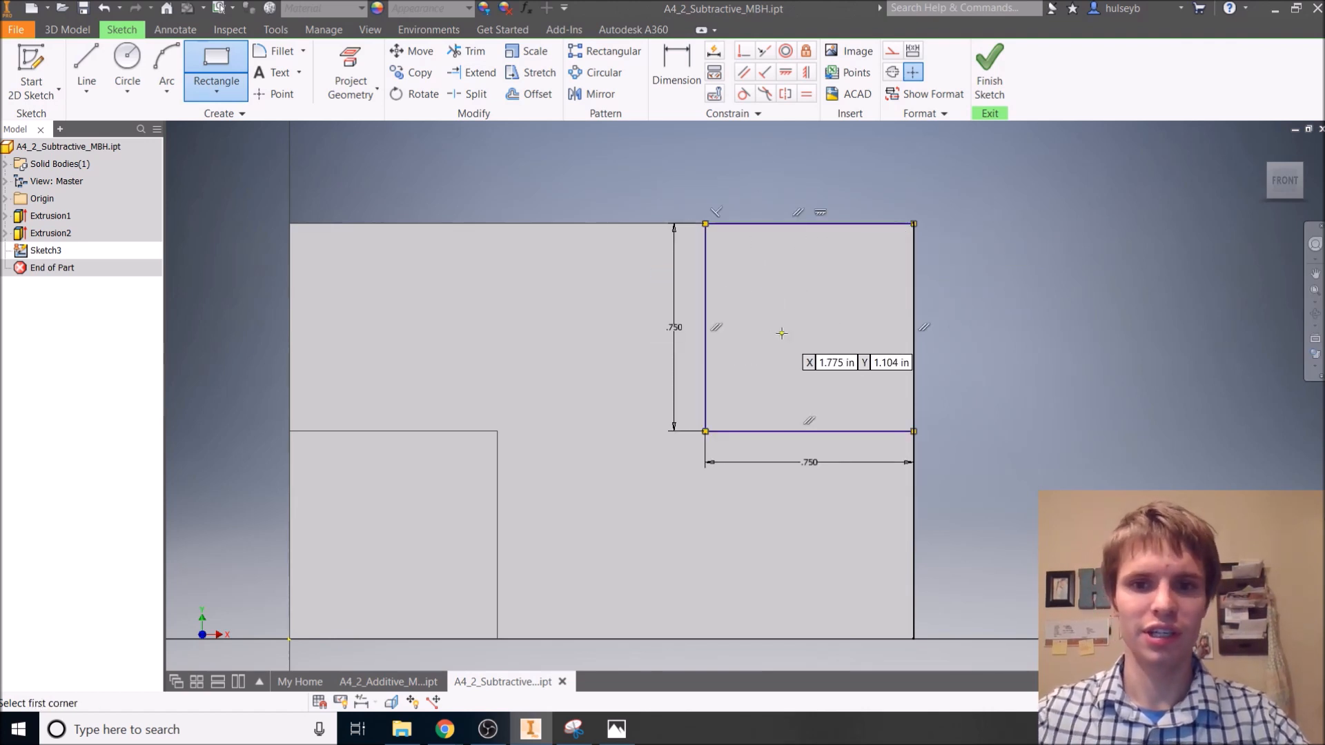
pyautogui.click(997, 69)
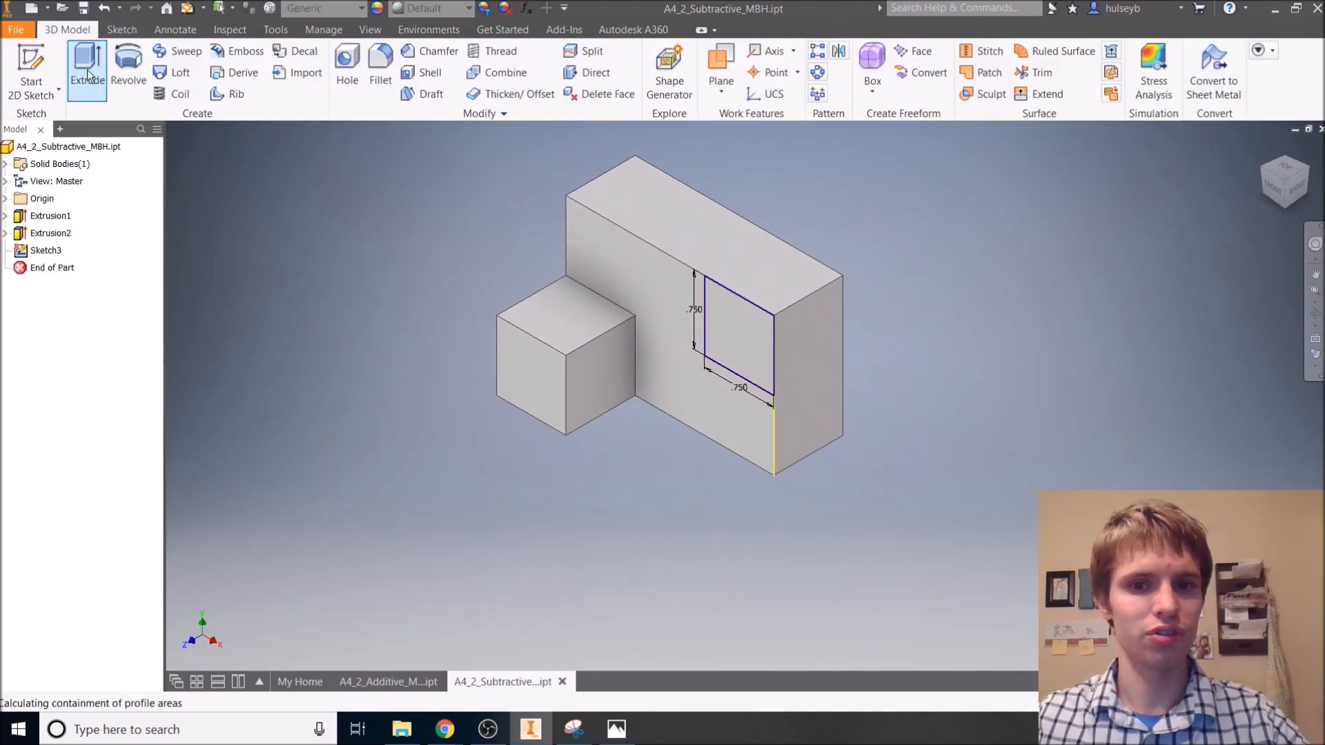
# - Extrude the new square as a cut 0.75 in back through the block's upper-right corner
pyautogui.click(88, 75)
pyautogui.click(245, 302)
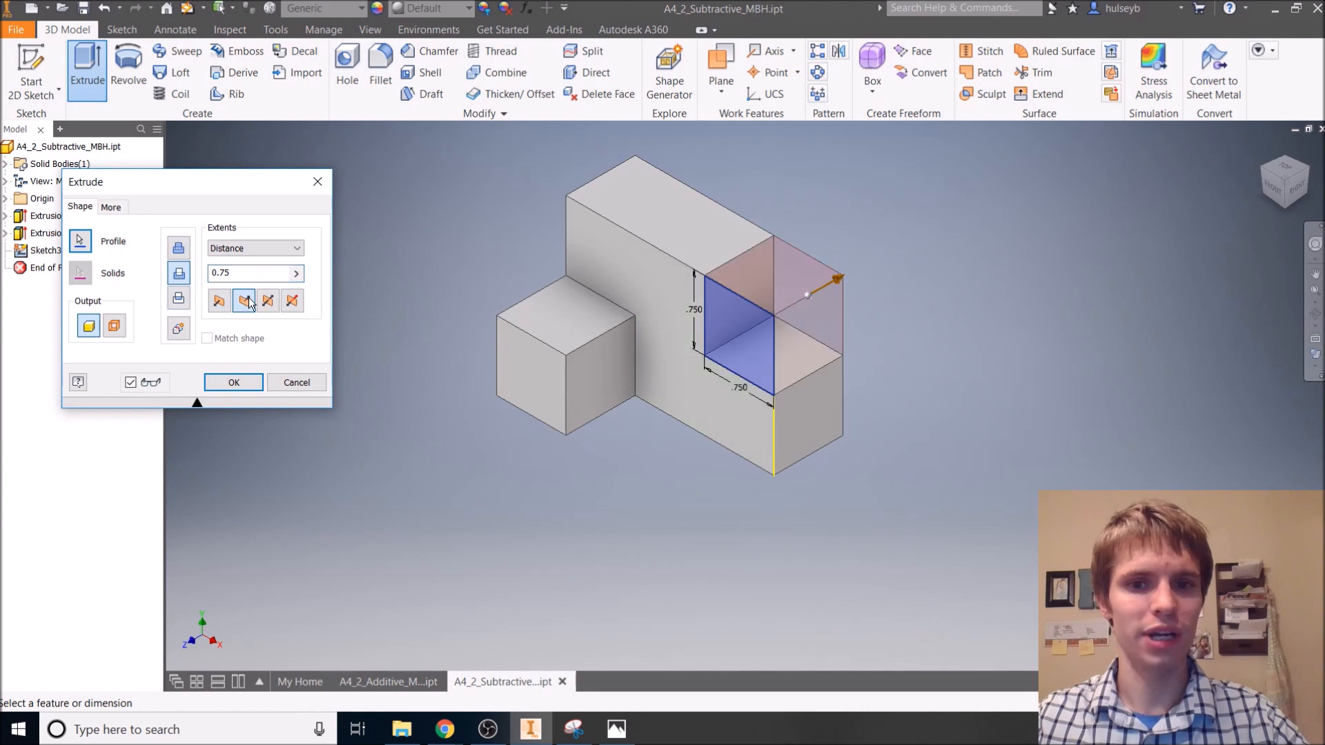
pyautogui.click(247, 382)
# - Show the additive and subtractive parts in the home view and alternate between them to compare their shapes
pyautogui.moveTo(698, 351); pyautogui.dragTo(734, 410, button='middle')
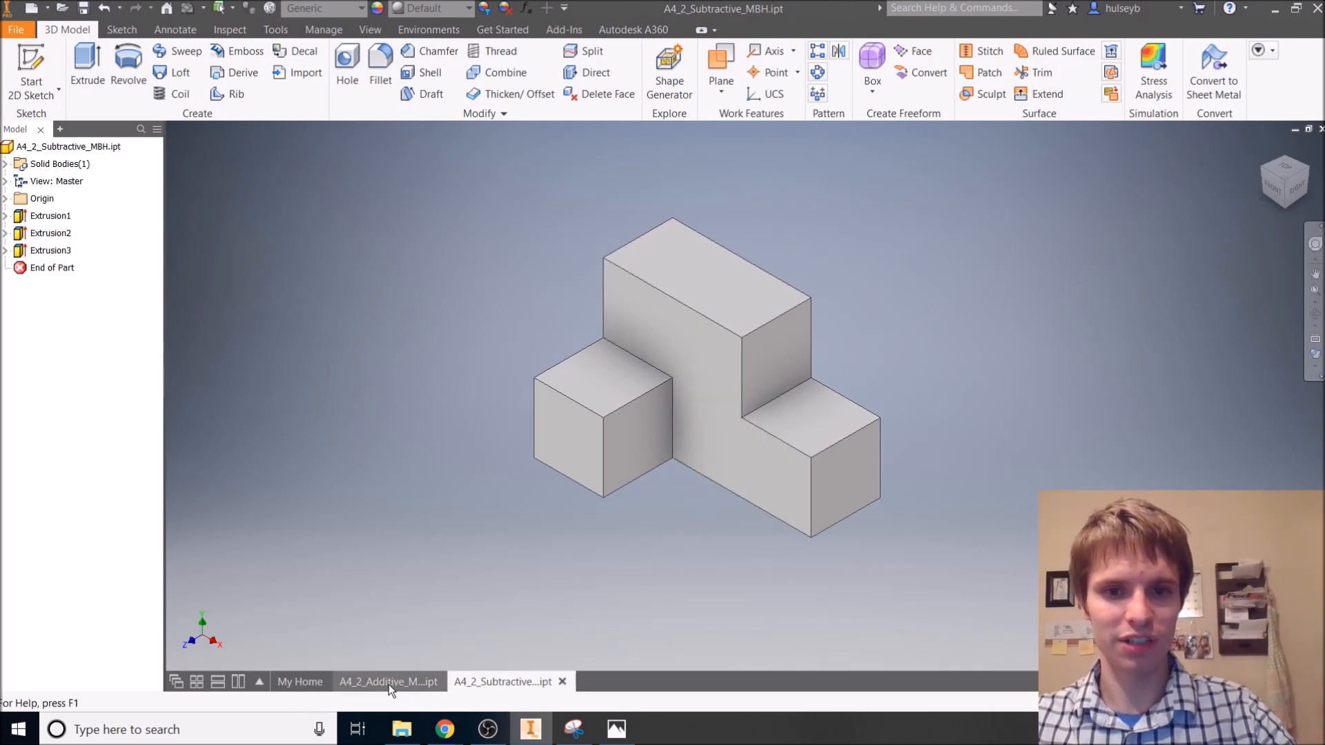
pyautogui.click(1262, 158)
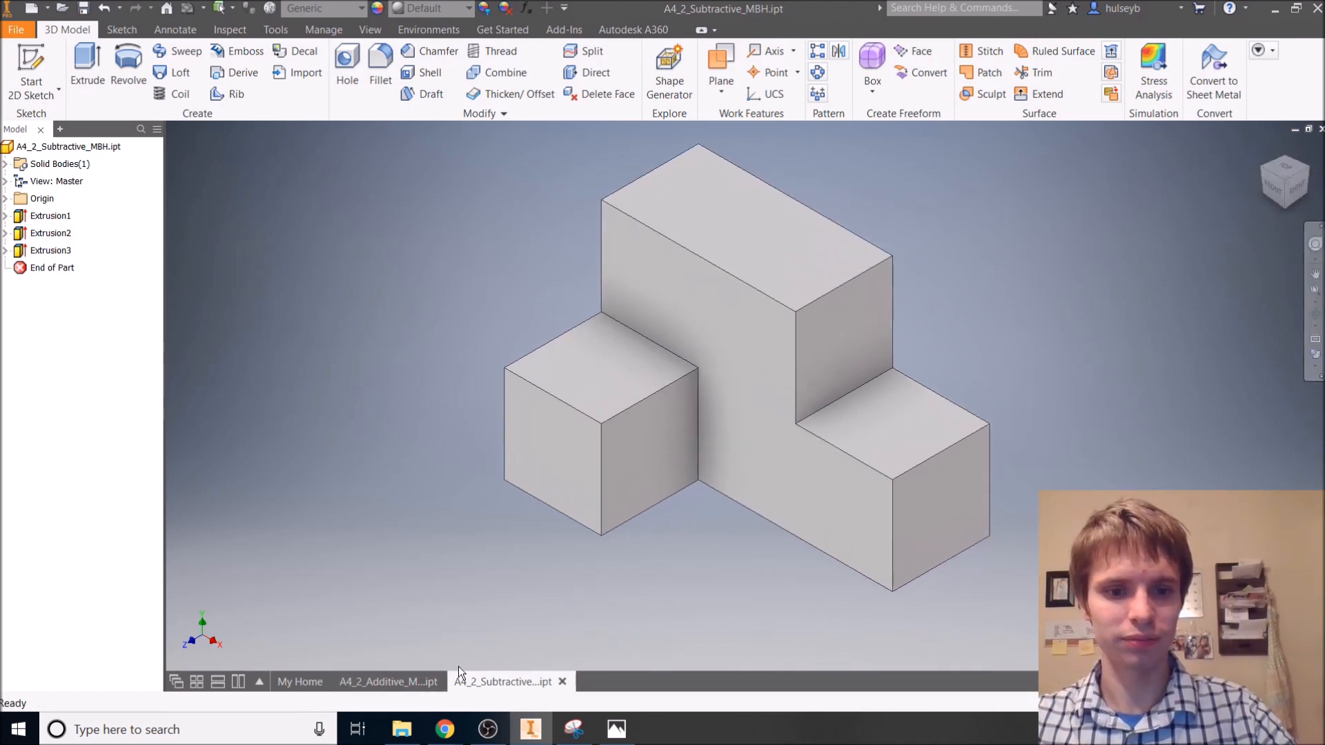
pyautogui.click(397, 682)
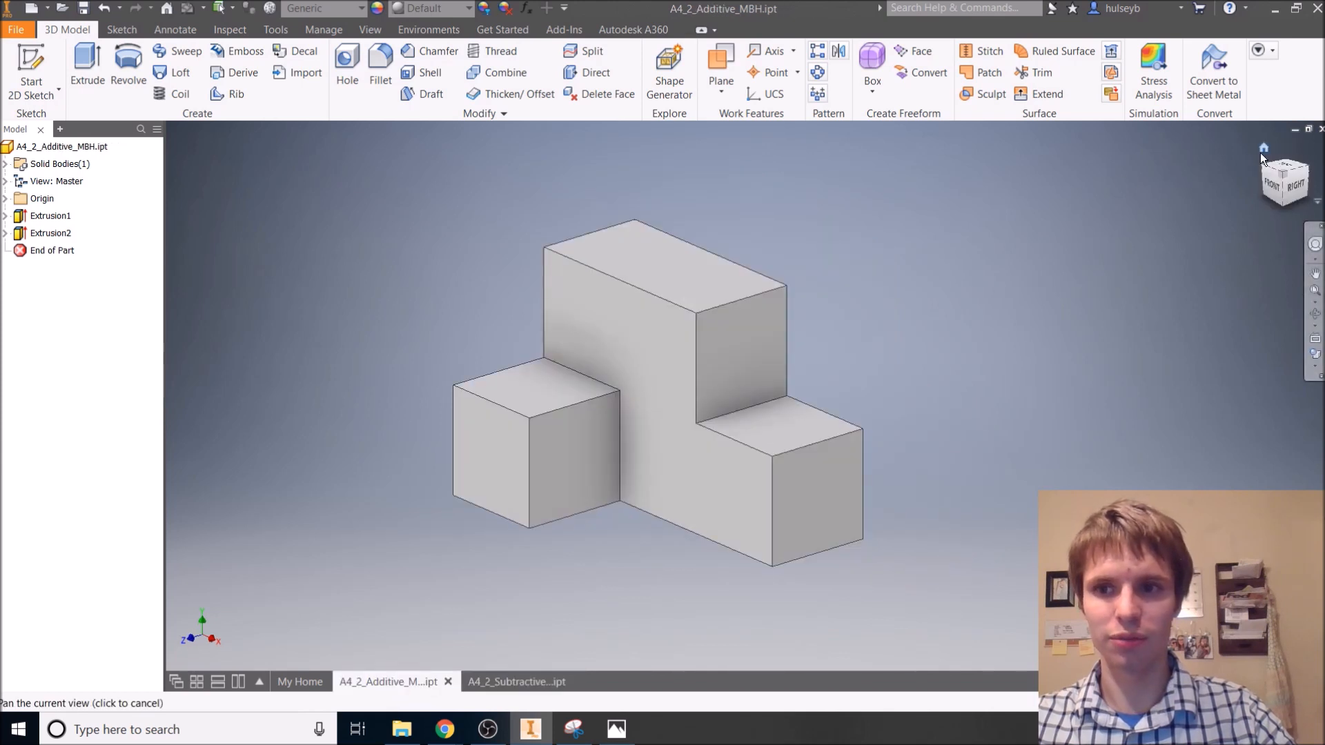
pyautogui.click(1260, 152)
pyautogui.click(517, 681)
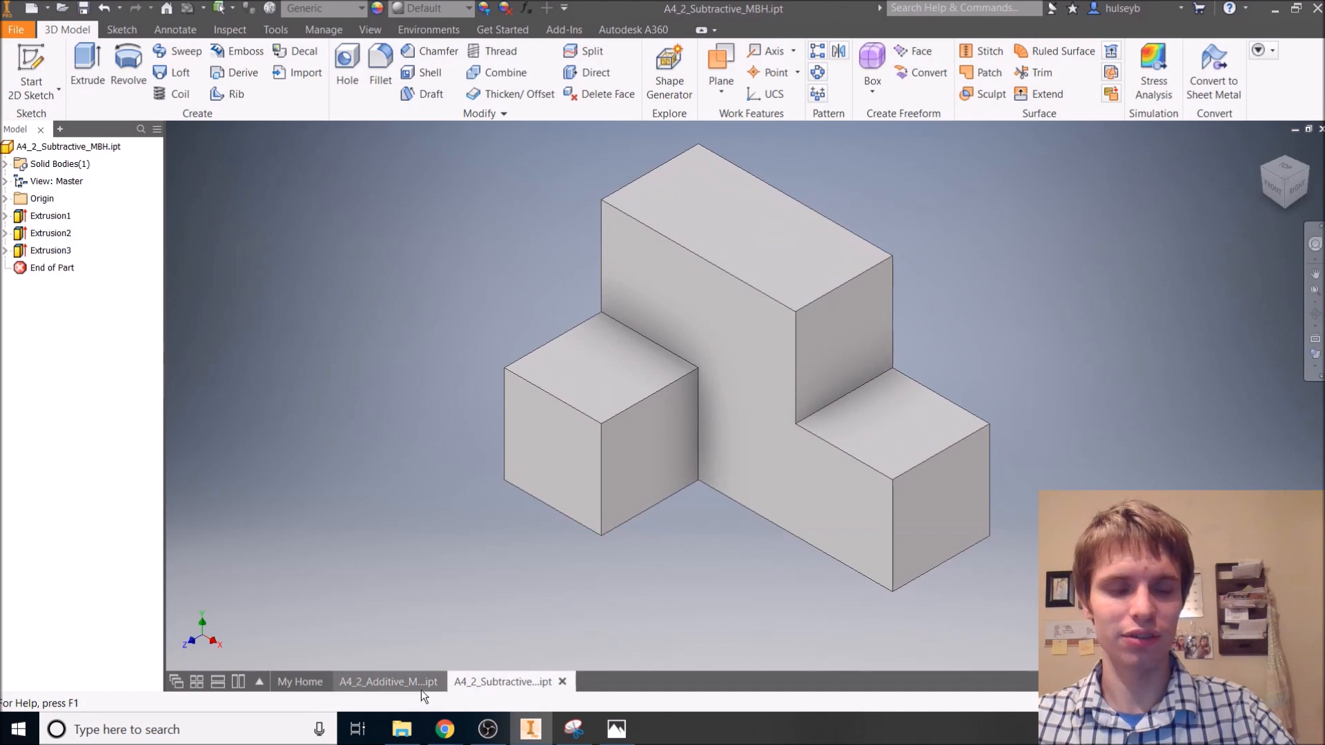
pyautogui.click(408, 680)
pyautogui.click(487, 679)
pyautogui.click(404, 680)
pyautogui.click(475, 683)
pyautogui.click(392, 685)
pyautogui.click(493, 679)
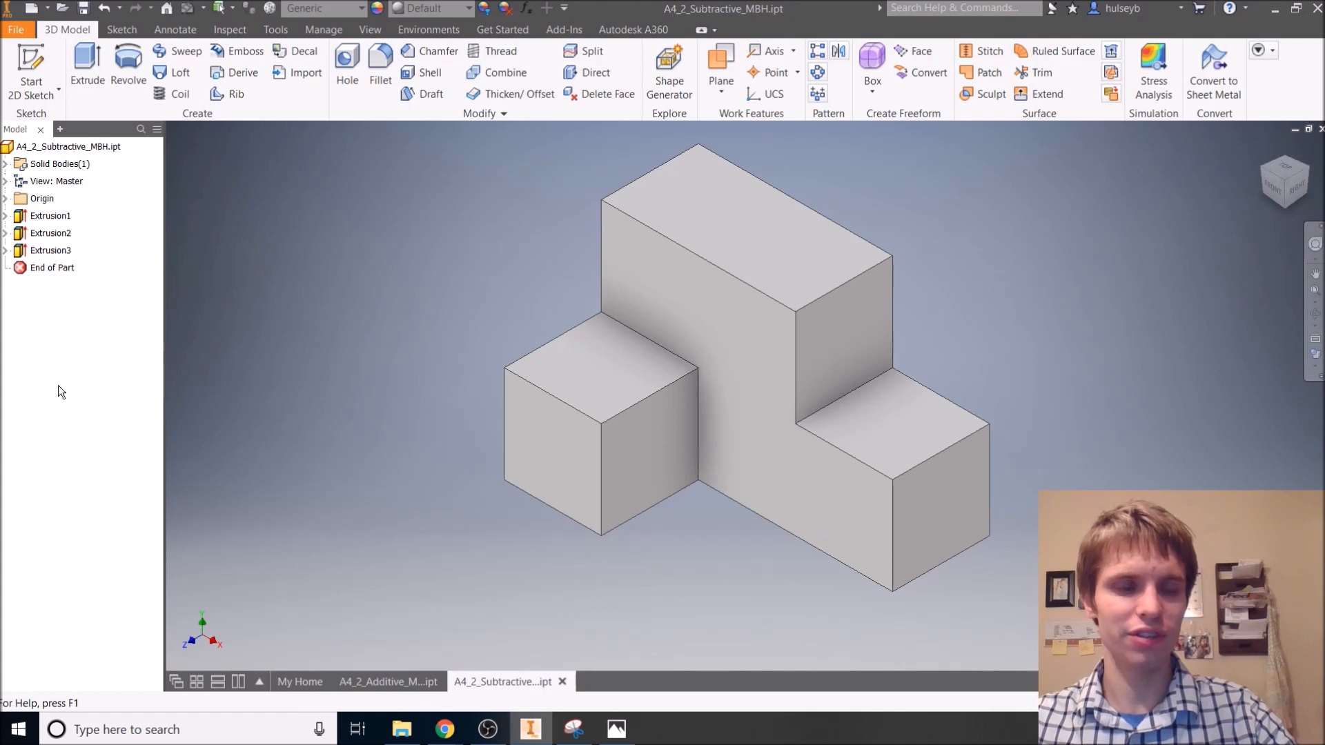
# - Expand every extrusion in the subtractive and additive parts' model trees to compare the sketches behind them
pyautogui.click(4, 217)
pyautogui.click(5, 251)
pyautogui.click(5, 285)
pyautogui.click(383, 680)
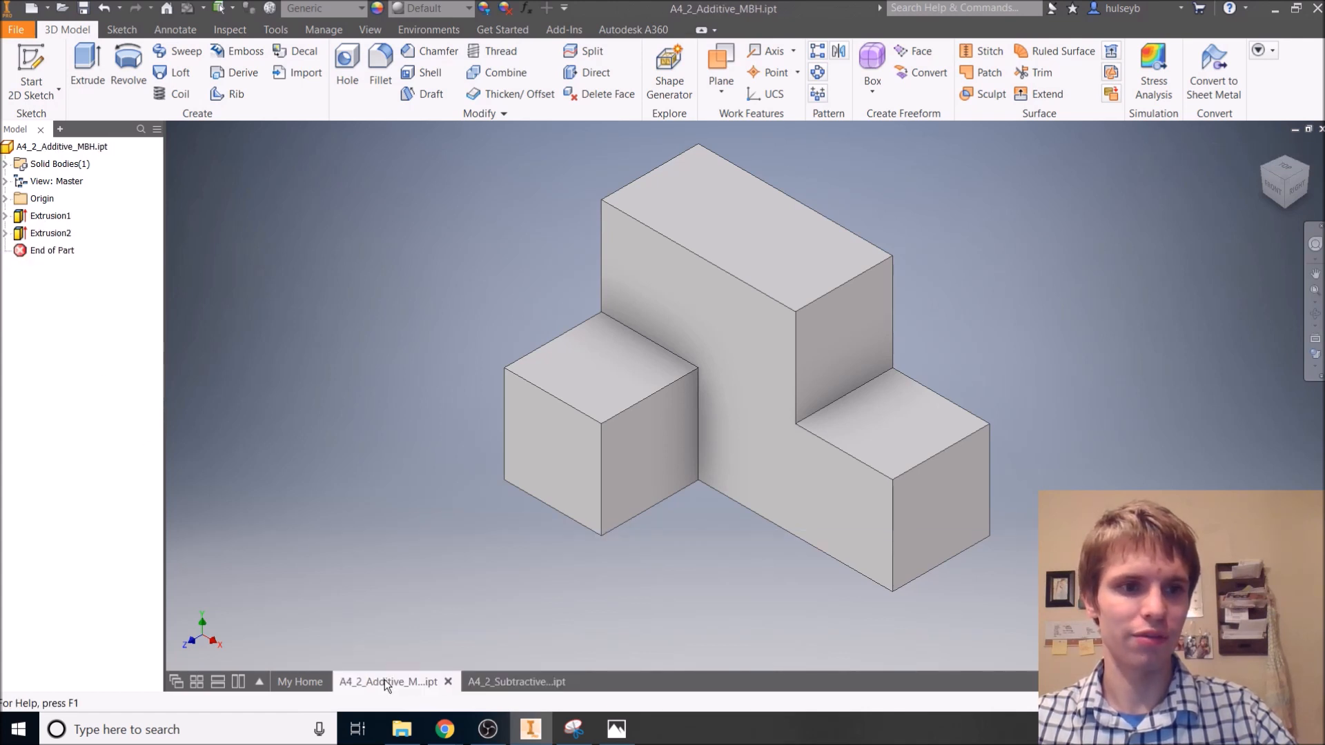
pyautogui.click(5, 217)
pyautogui.click(6, 251)
pyautogui.click(512, 680)
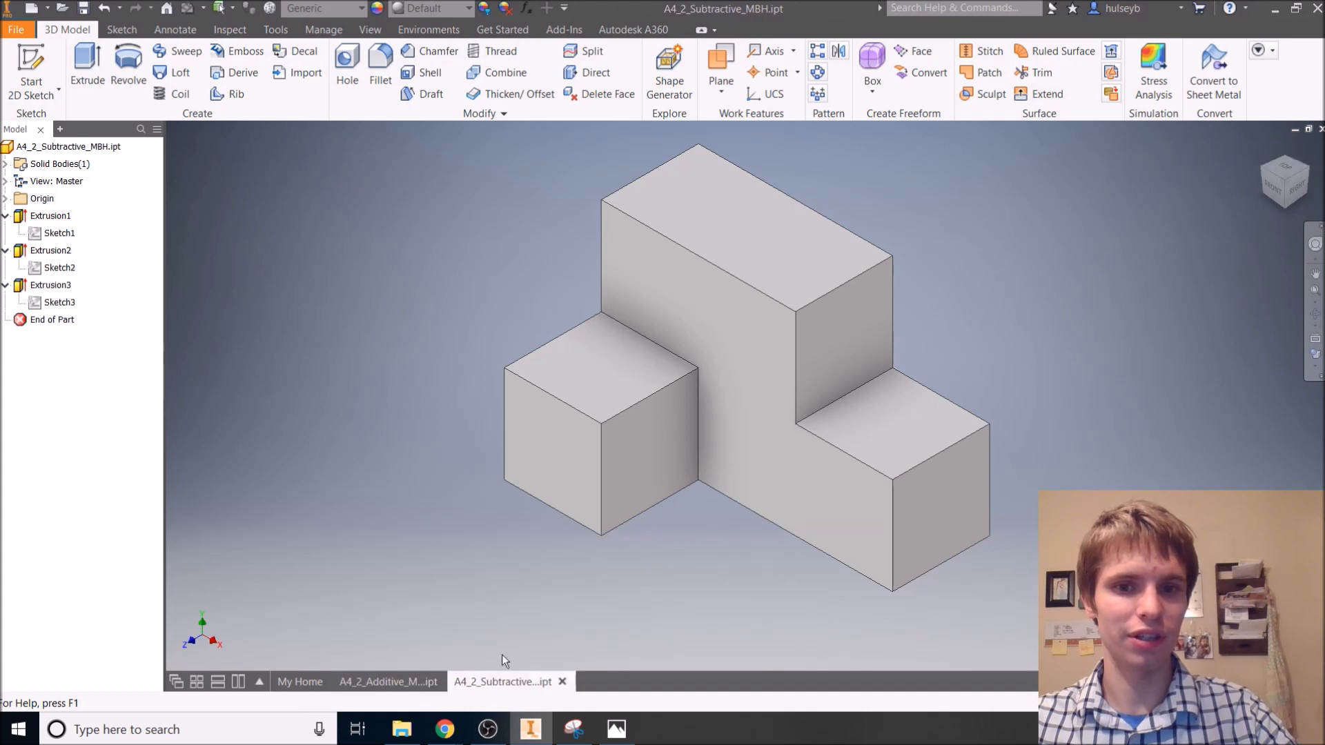
pyautogui.click(387, 682)
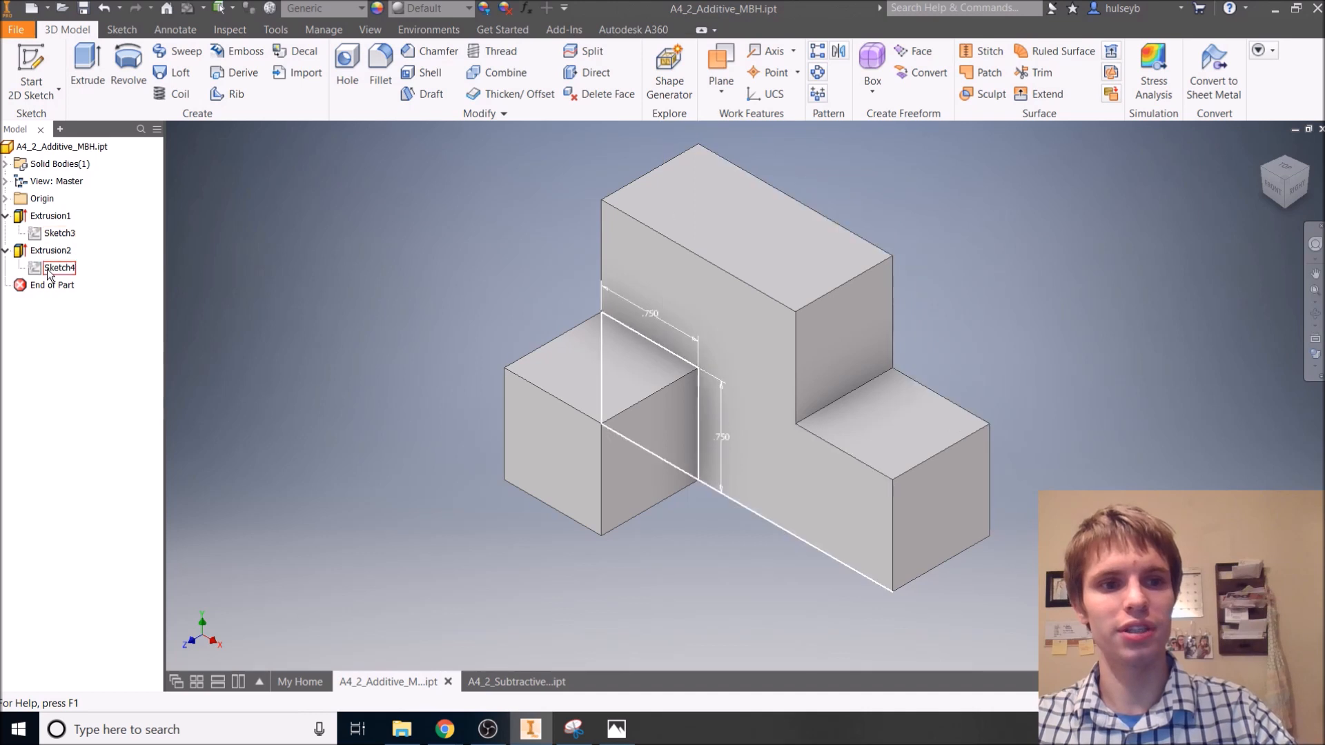
pyautogui.click(512, 681)
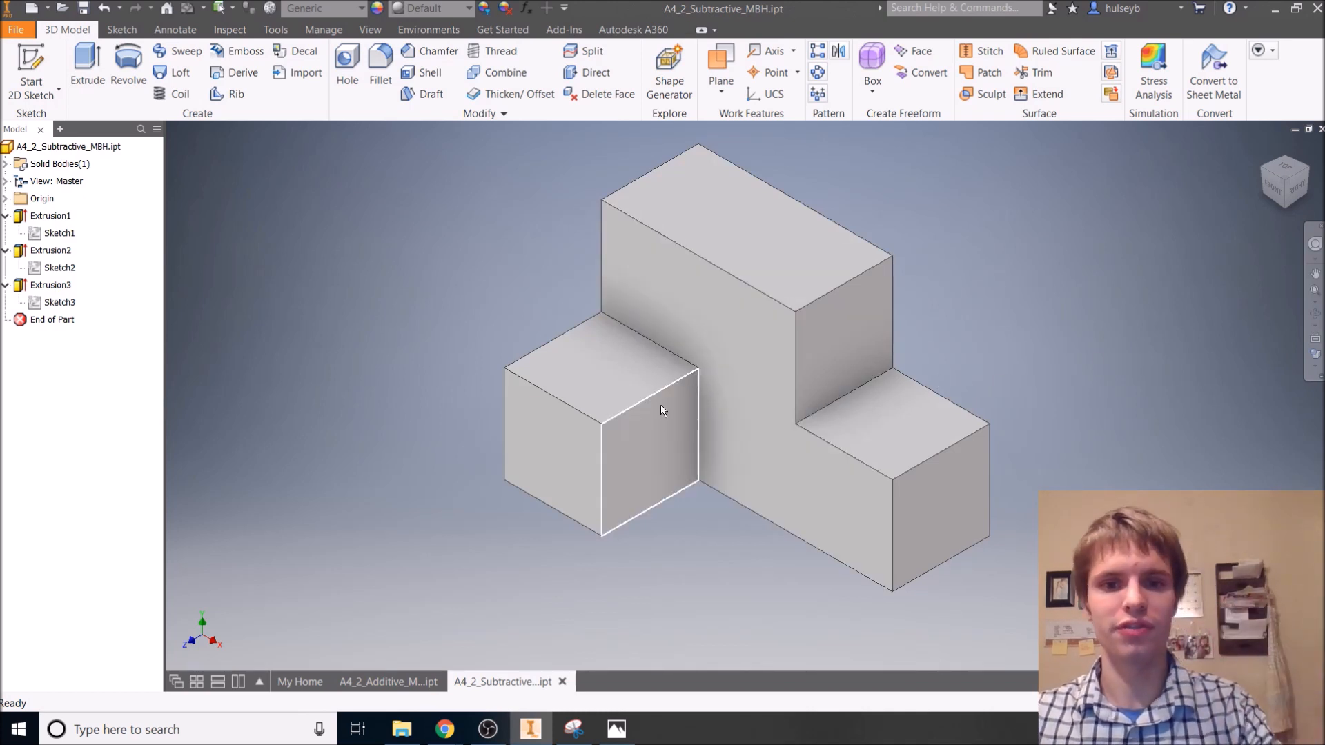
# - Place the subtractive part beside its model tree and capture both in a new snip with Snipping Tool
pyautogui.moveTo(746, 395); pyautogui.dragTo(437, 381, button='middle')
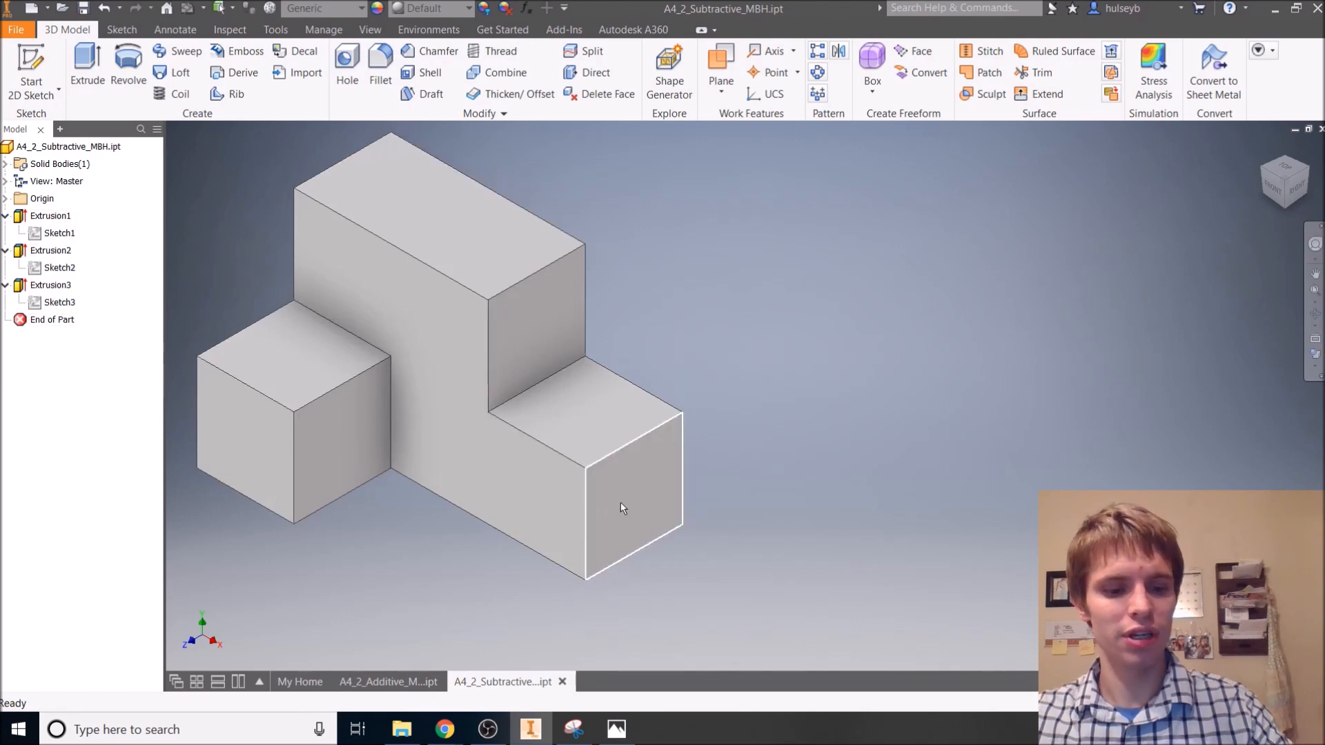
pyautogui.press('super')
pyautogui.write('snip')
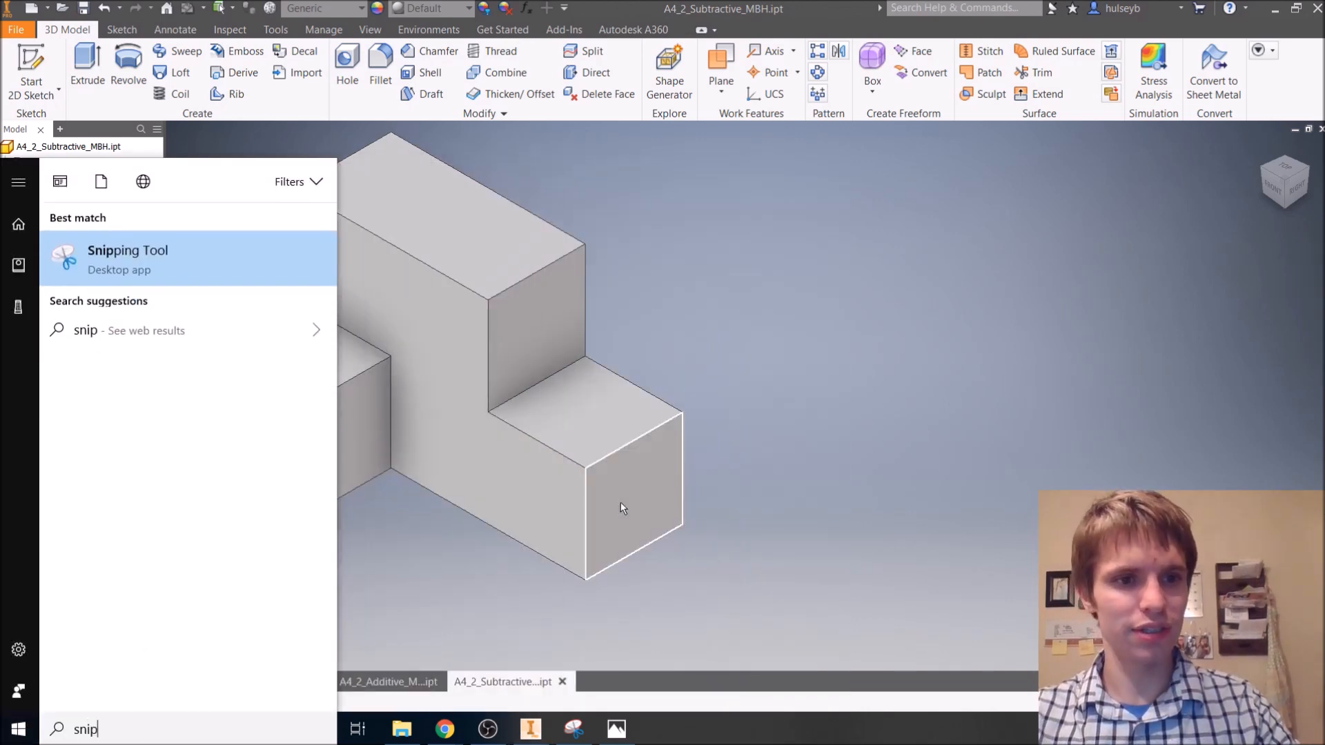
pyautogui.press('Return')
pyautogui.hotkey('ctrl', 'n')
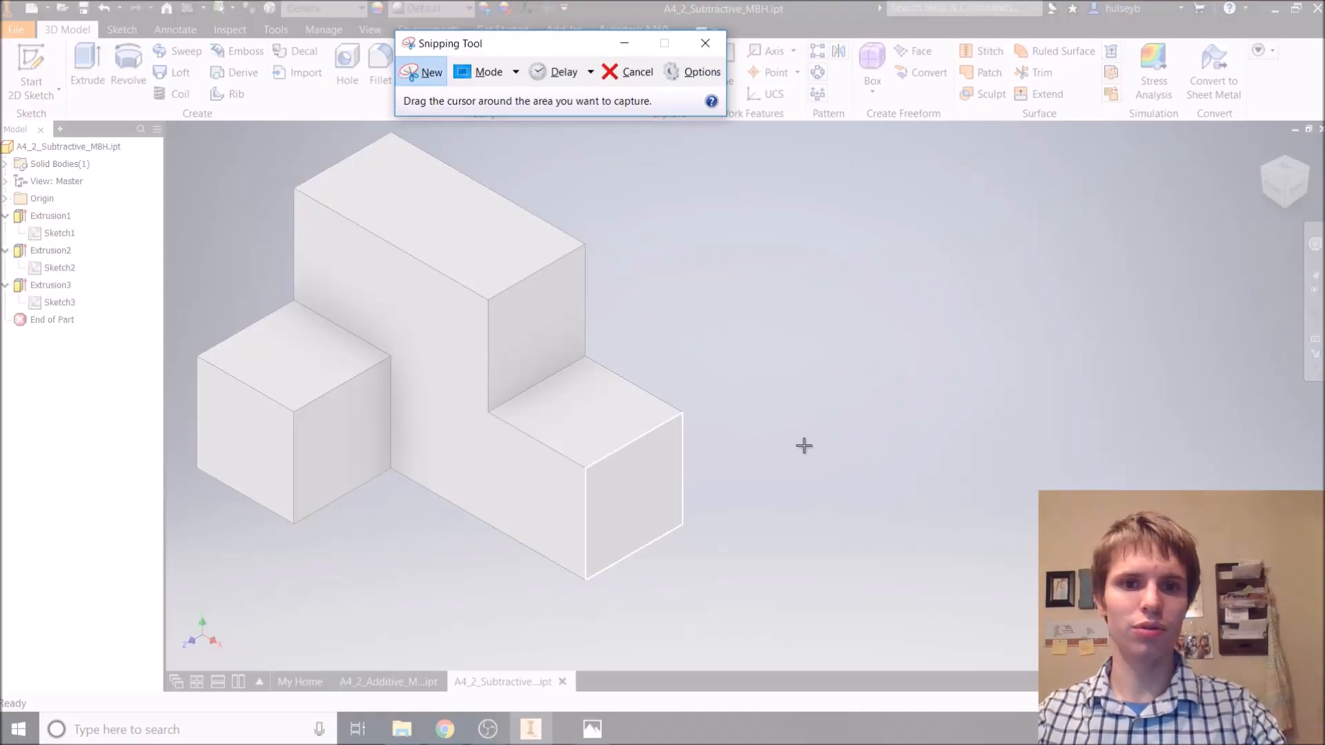
pyautogui.moveTo(745, 555); pyautogui.dragTo(2, 124)
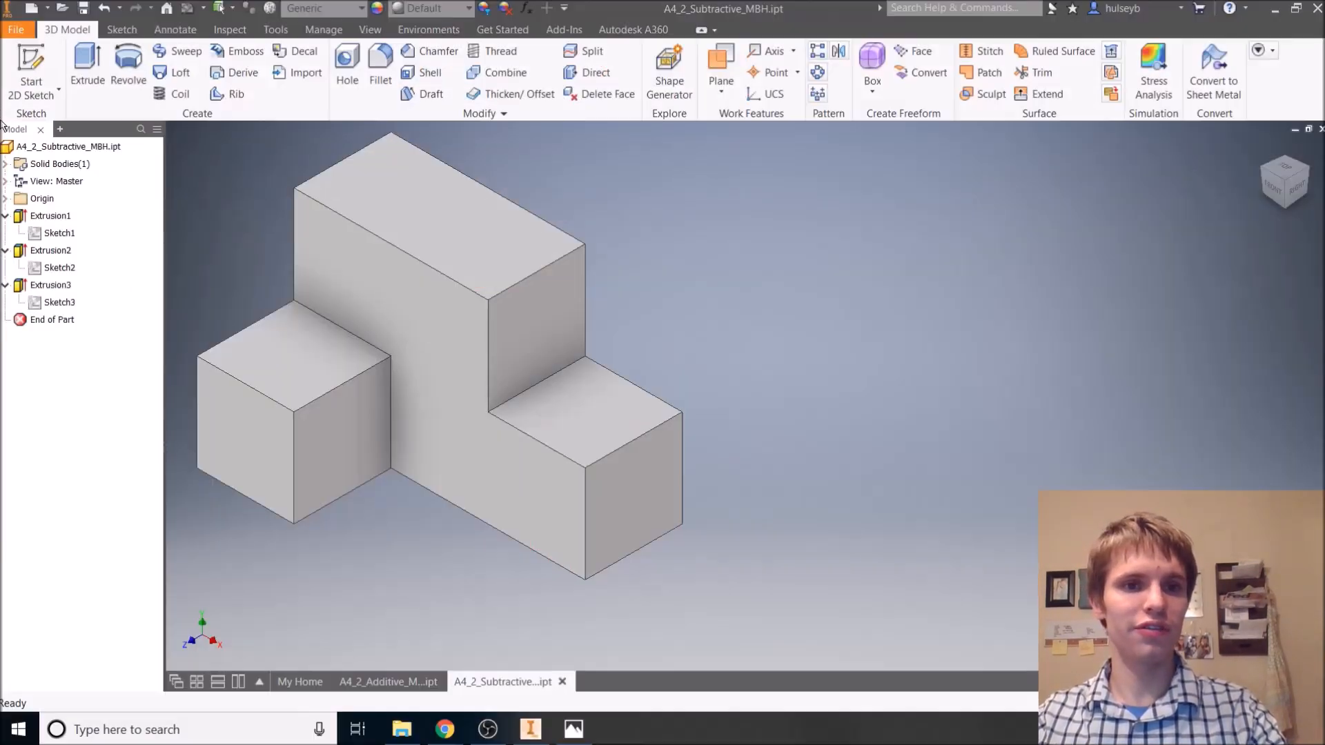
pyautogui.moveTo(385, 15); pyautogui.dragTo(530, 34)
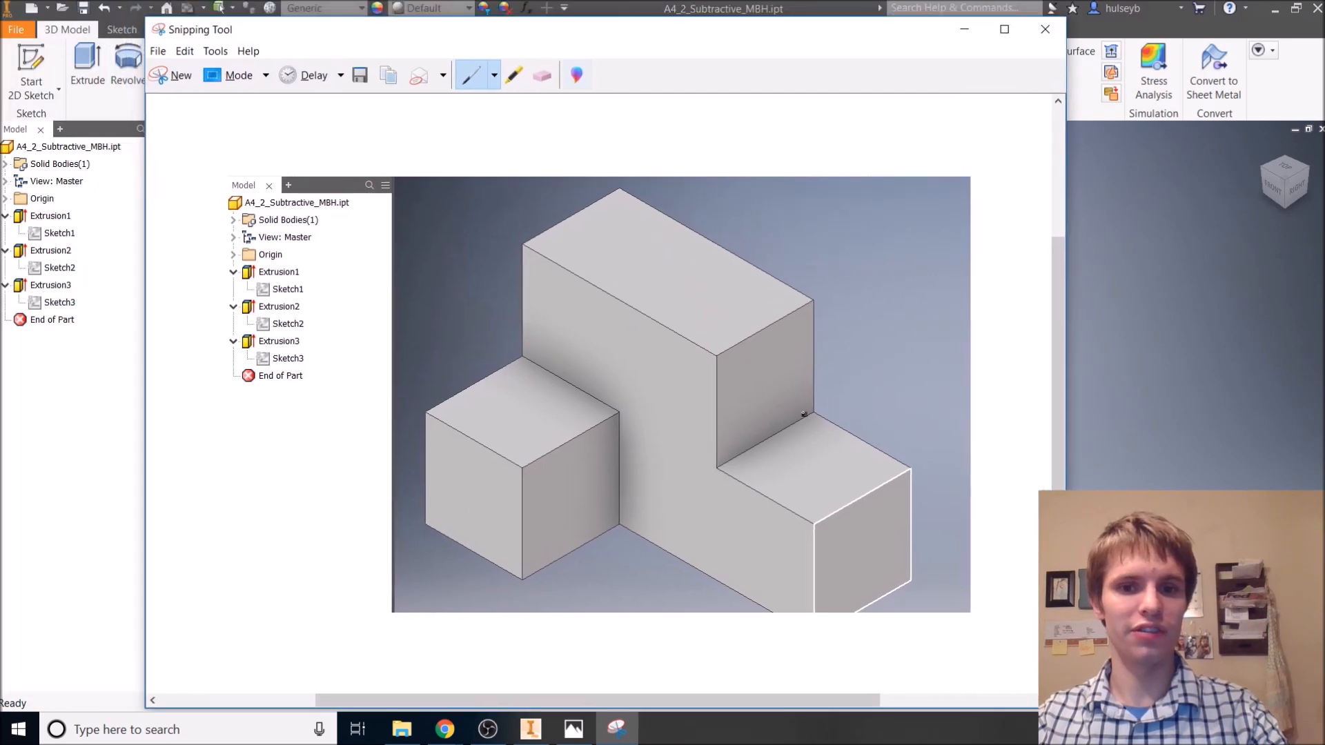